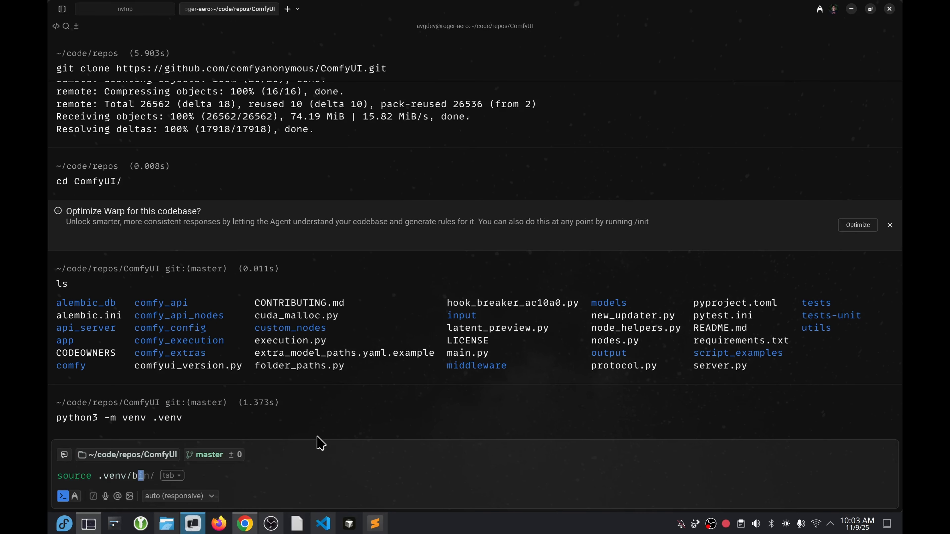
Activate the .venv virtual environment, and switch to Chrome to open the Manual Install section of the ComfyUI README.
key("Return")
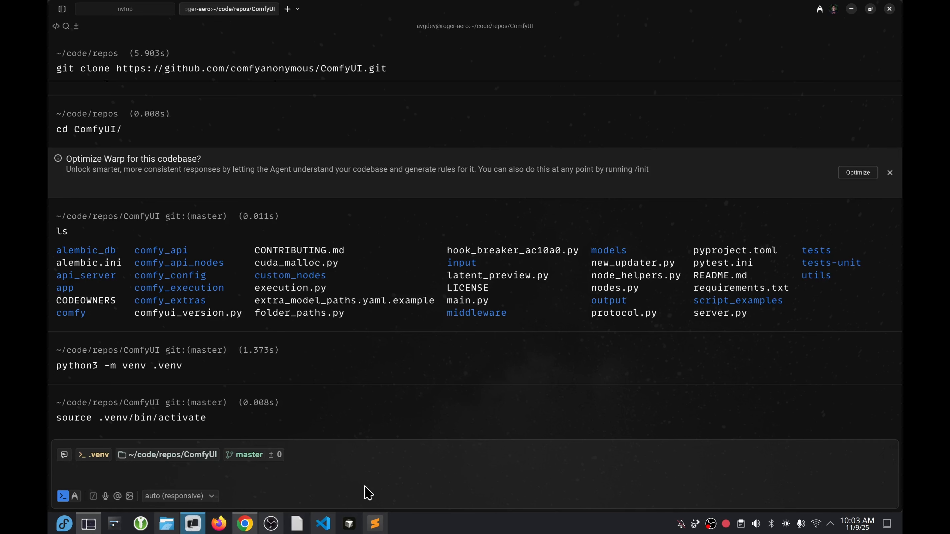
left_click(238, 527)
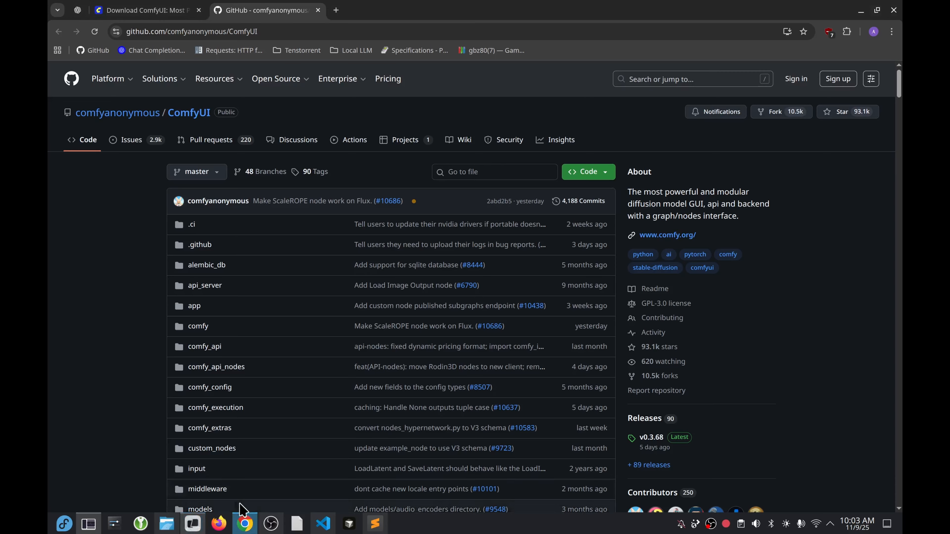
scroll(258, 442, "down", 20)
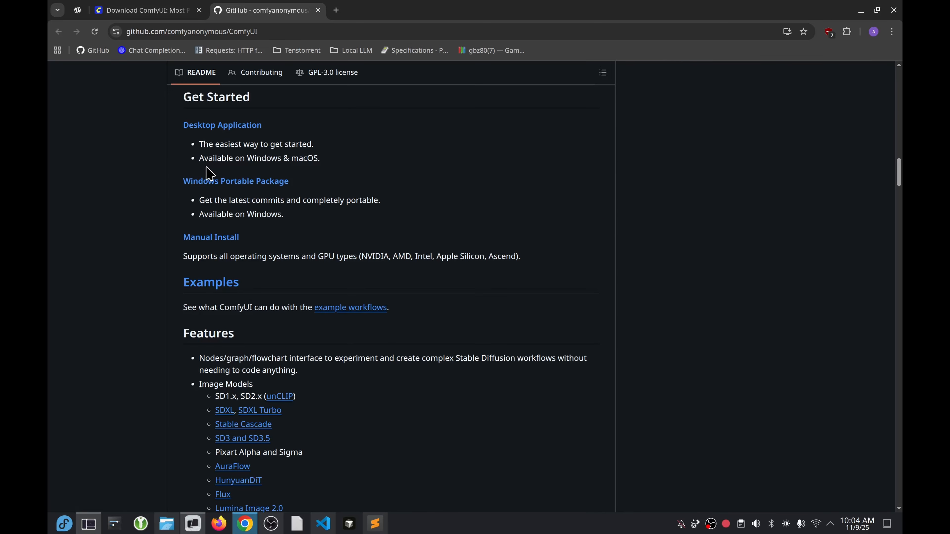
left_click(208, 238)
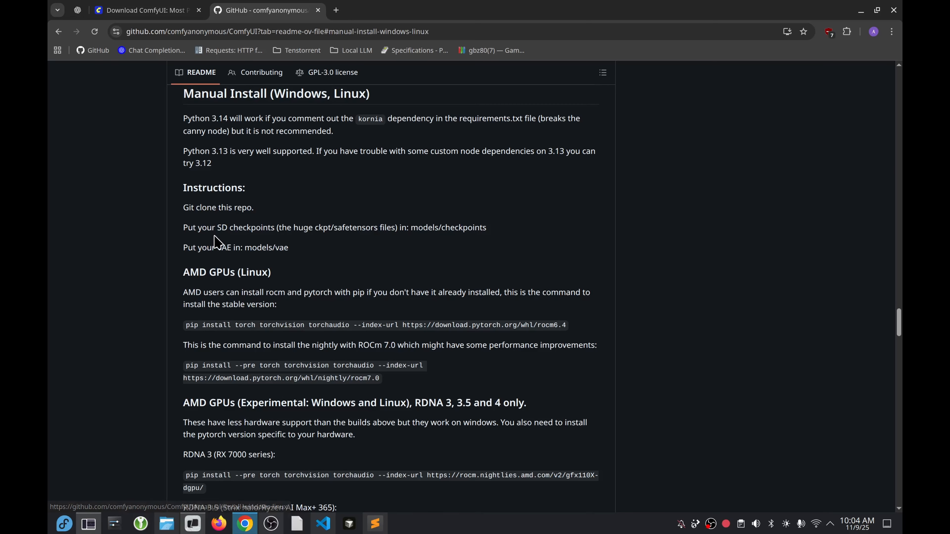
Copy the stable PyTorch install command for NVIDIA GPUs, the one using the cu130 extra index URL.
scroll(242, 208, "down", 8)
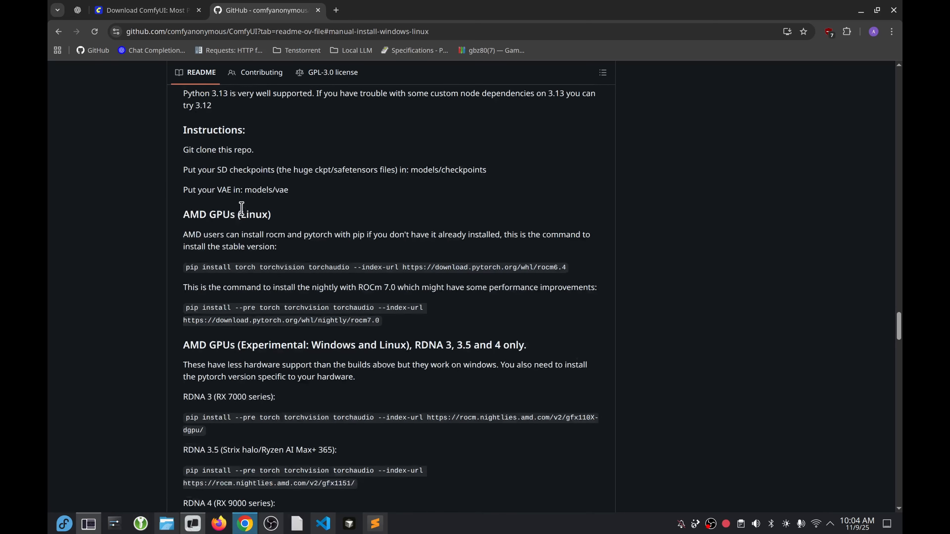
scroll(242, 207, "down", 7)
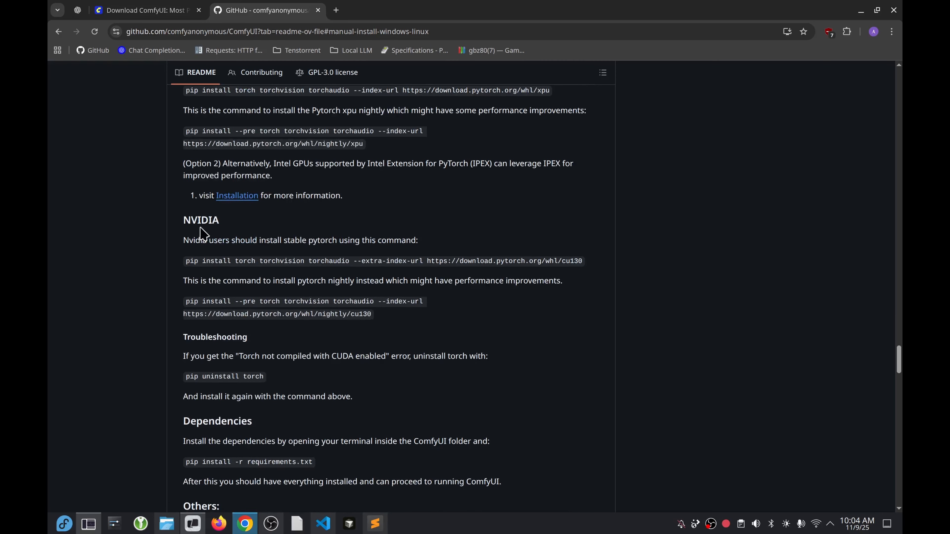
left_click_drag(187, 260, 576, 264)
double_click(577, 263)
triple_click(499, 261)
right_click(498, 256)
left_click(511, 272)
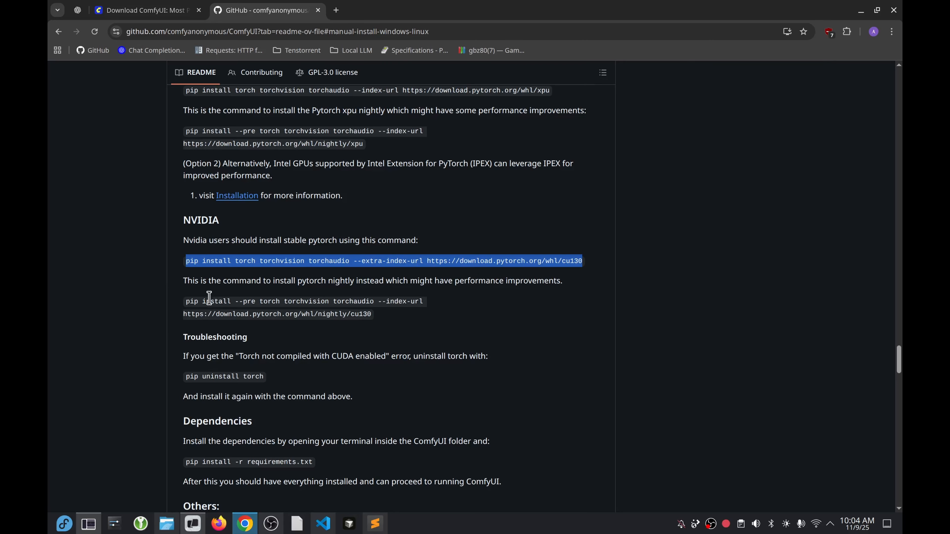
Enlarge the README page and review its NVIDIA PyTorch and requirements.txt dependency install commands.
scroll(192, 314, "down", 2)
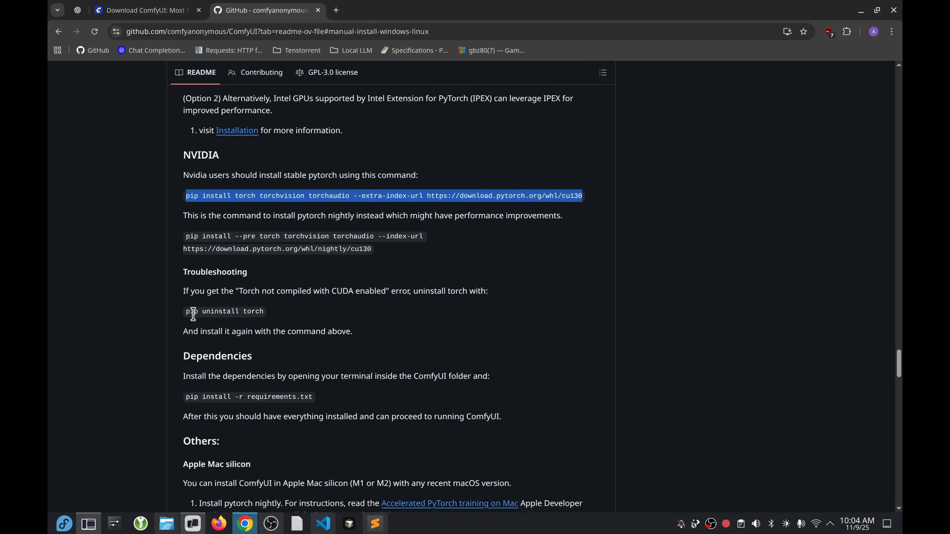
scroll(193, 314, "down", 1)
left_click_drag(227, 342, 300, 342)
triple_click(301, 343)
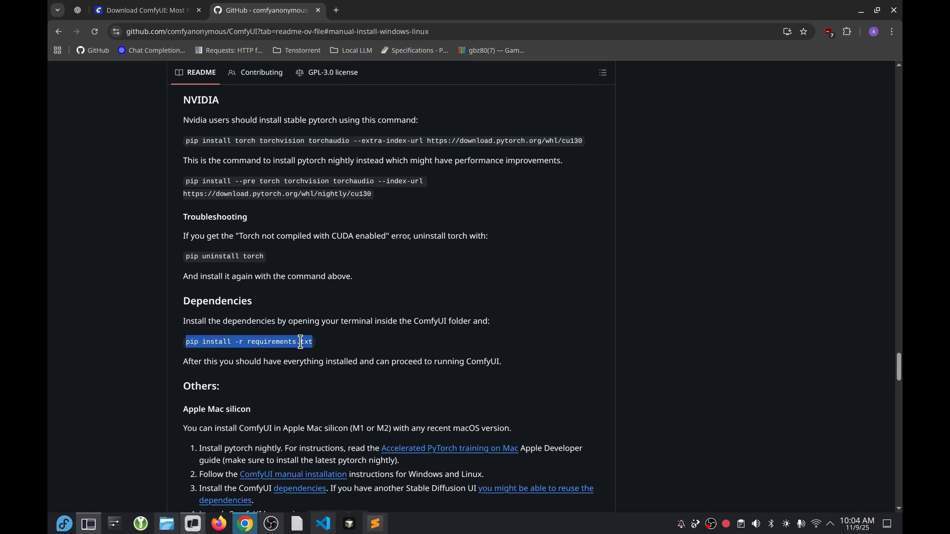
left_click(359, 340)
key("ctrl+plus")
key("ctrl+plus")
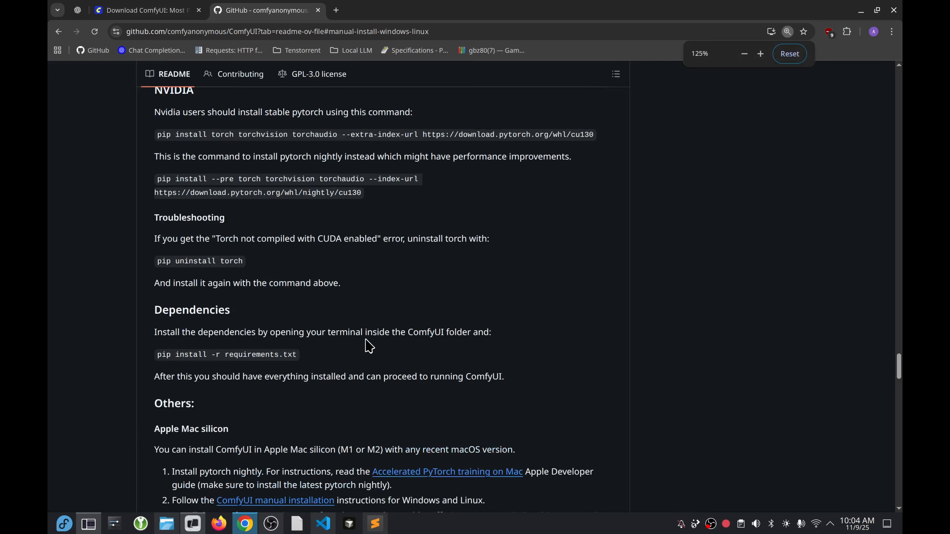
scroll(337, 329, "down", 1)
scroll(311, 297, "up", 4)
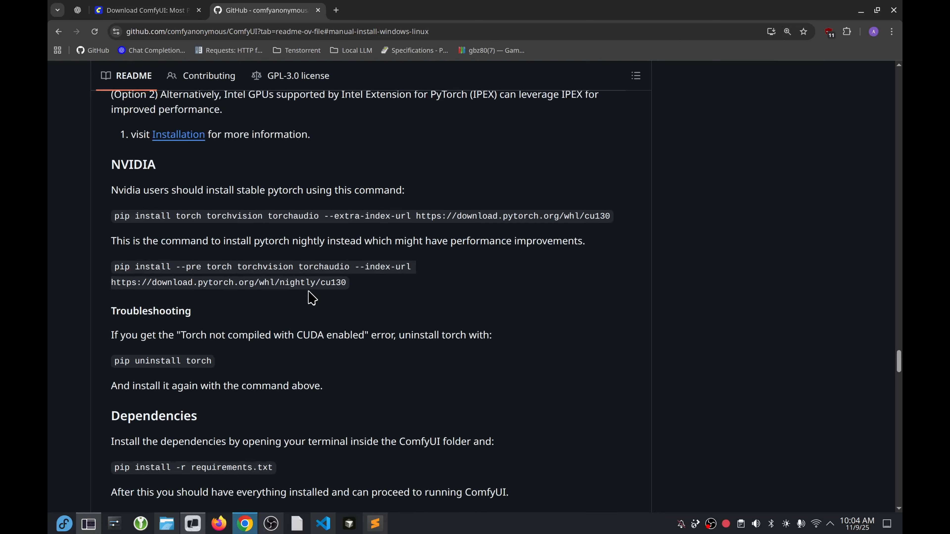
left_click_drag(130, 337, 594, 337)
scroll(405, 353, "down", 3)
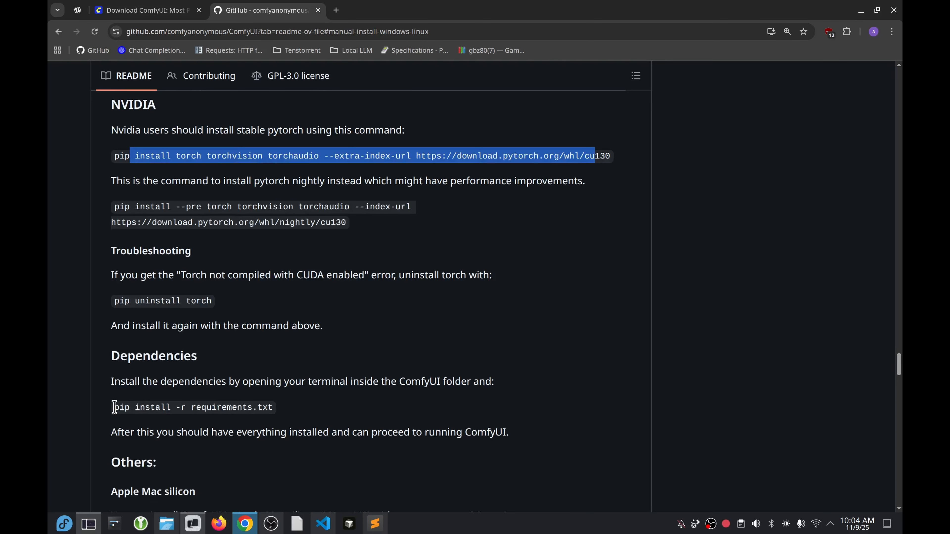
left_click_drag(113, 407, 275, 424)
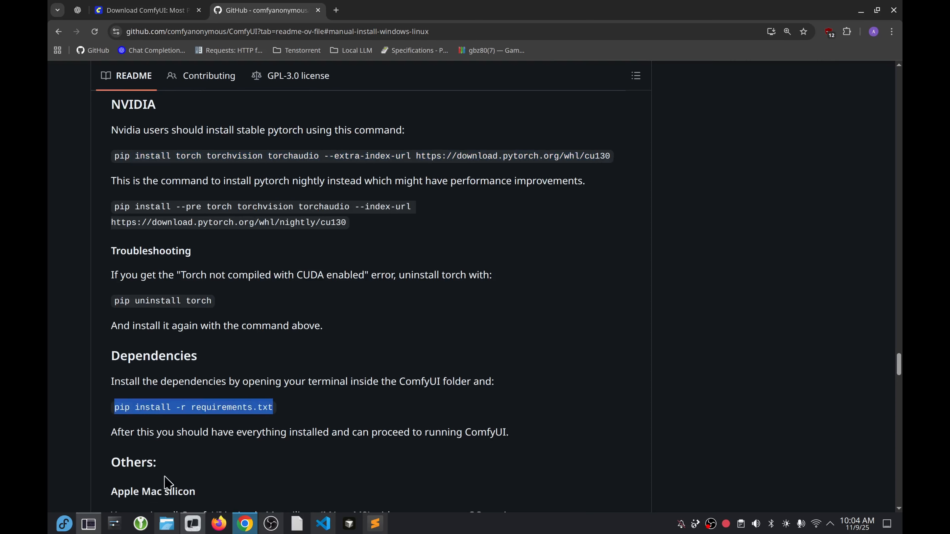
left_click(193, 523)
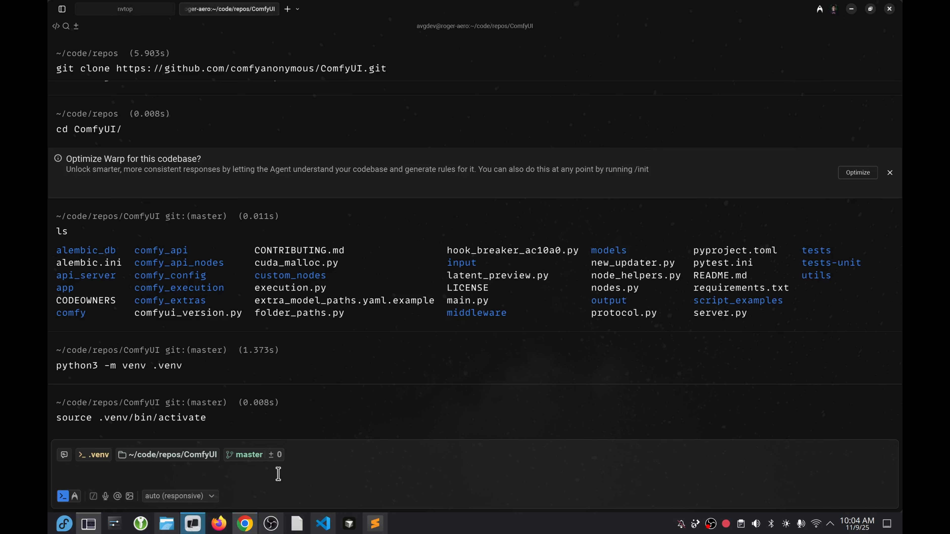
key("ctrl+shift+v")
key("BackSpace")
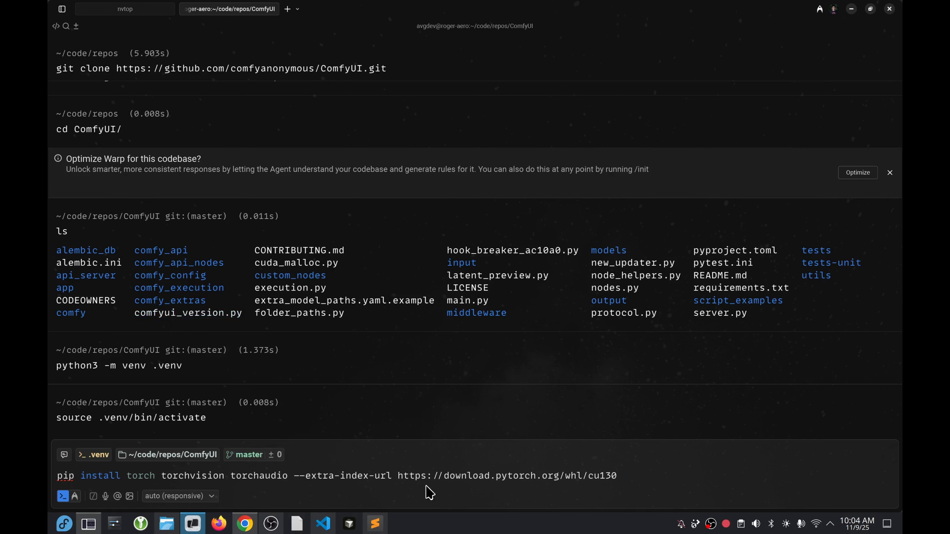
key("Return")
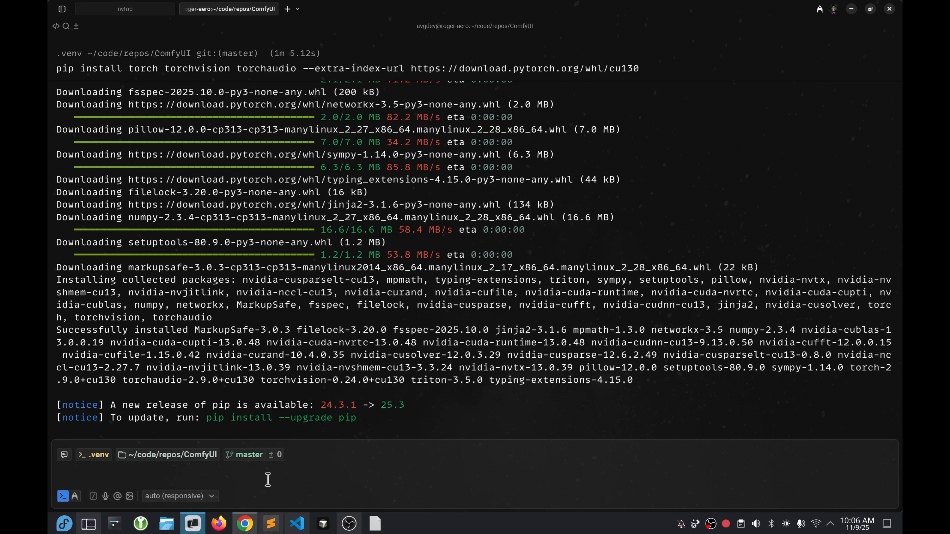
Install the ComfyUI dependencies by running pip install -r requirements.txt in the virtual environment.
type("ip install -r requierme")
key("BackSpace")
type("rements.t")
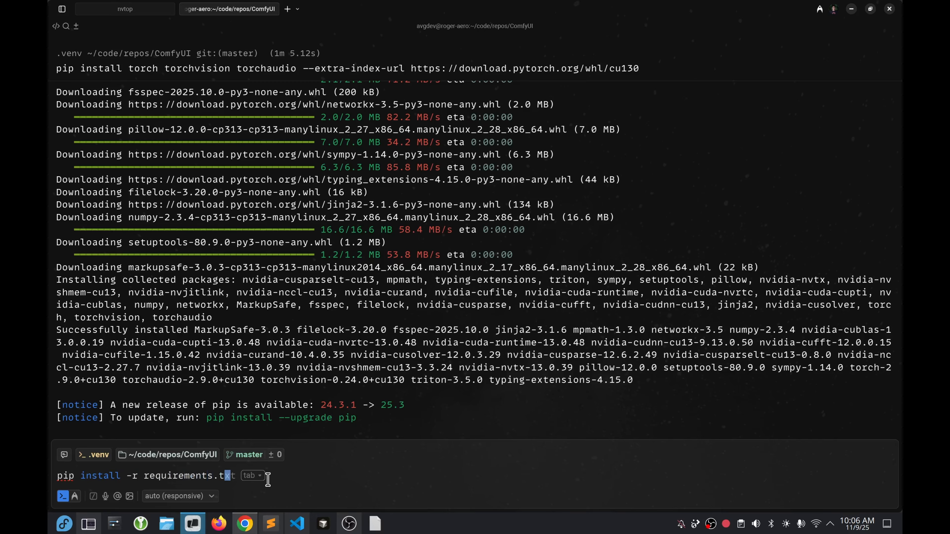
type("xt")
key("Return")
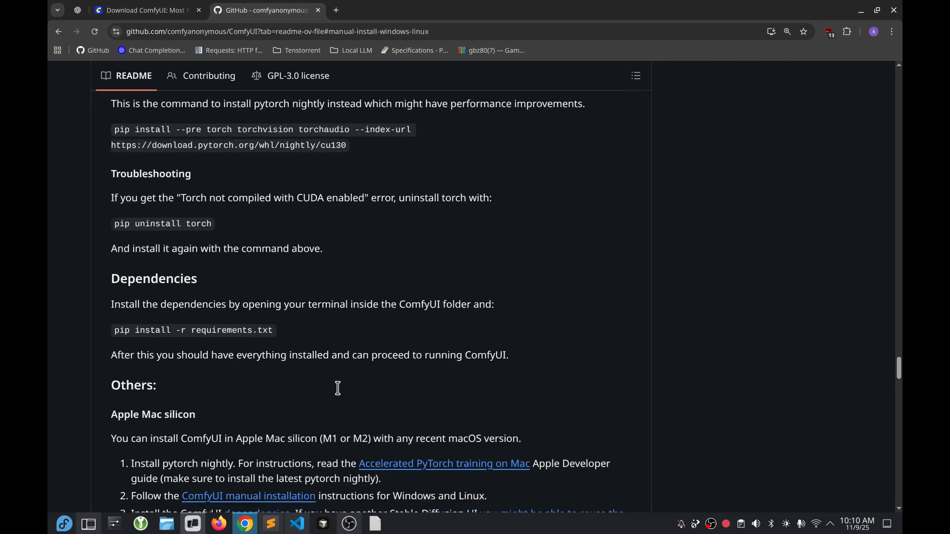
Look through the README in Chrome for the command that launches ComfyUI and the notes around its Running section.
scroll(329, 387, "down", 2)
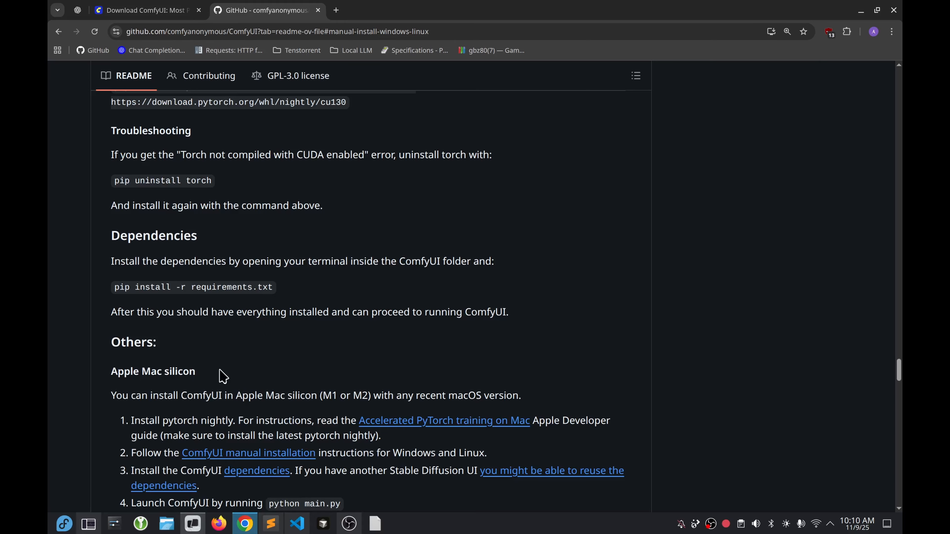
scroll(157, 283, "up", 15)
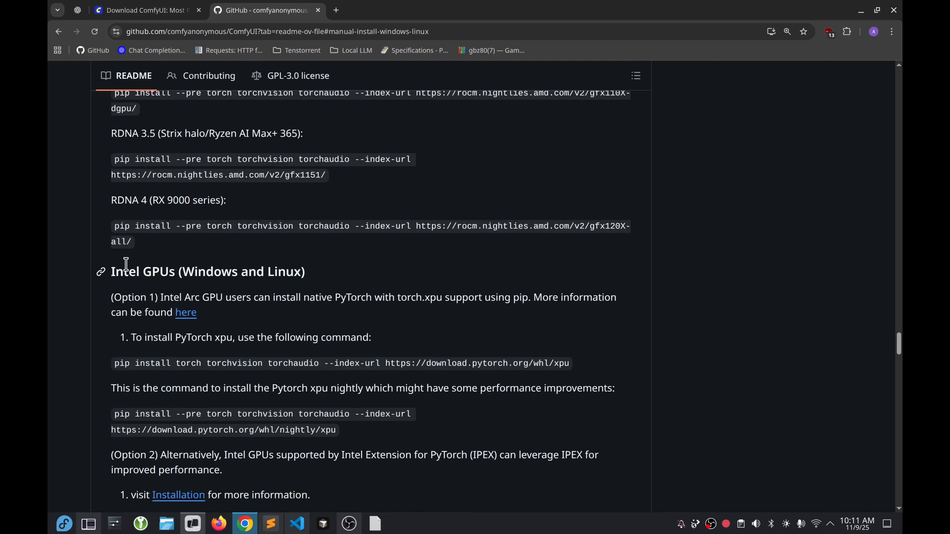
scroll(128, 268, "down", 20)
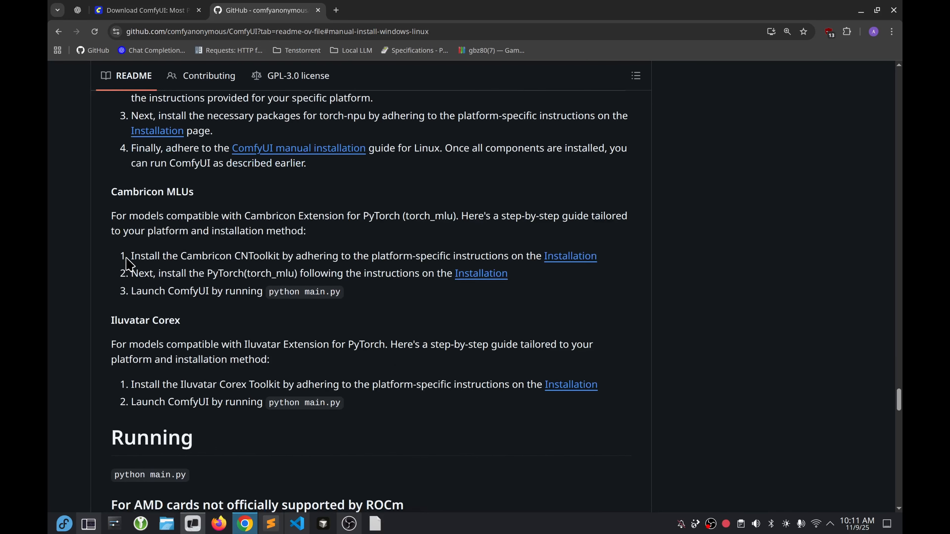
scroll(128, 261, "down", 3)
left_click_drag(124, 136, 348, 299)
left_click(348, 298)
scroll(271, 329, "down", 6)
scroll(108, 258, "up", 7)
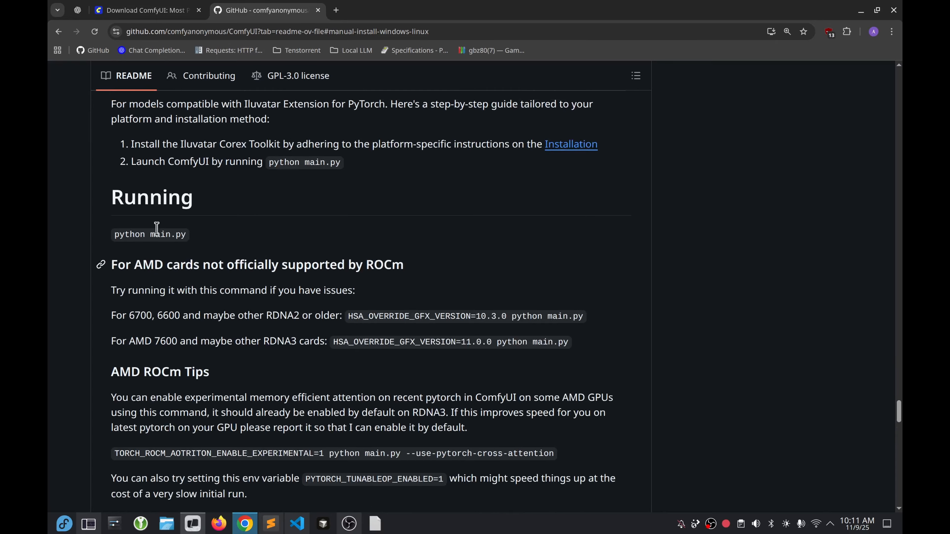
left_click_drag(112, 240, 220, 246)
scroll(220, 246, "down", 12)
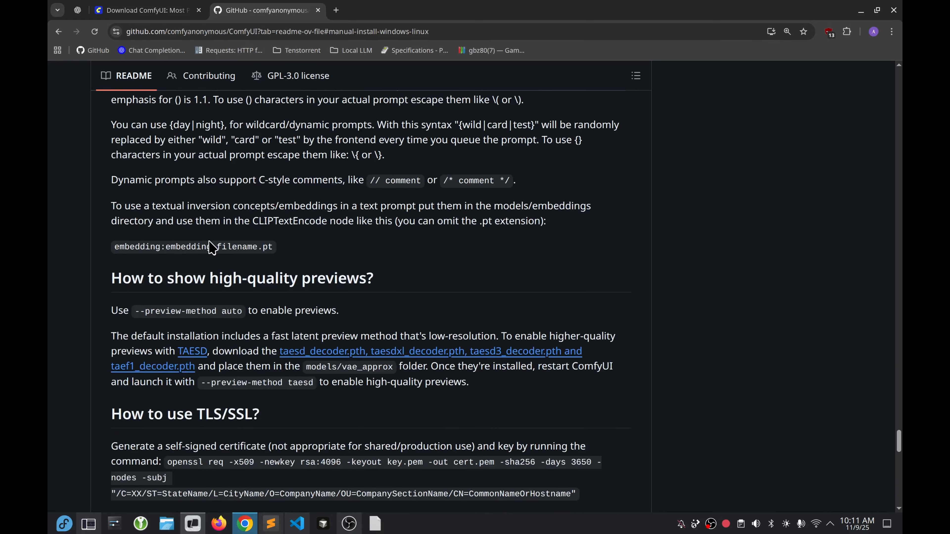
scroll(192, 244, "down", 5)
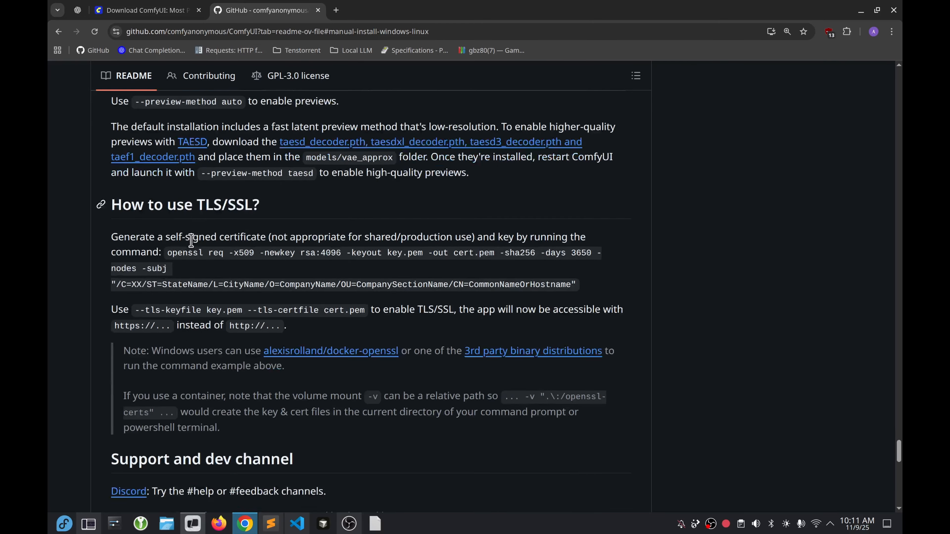
scroll(191, 242, "down", 3)
scroll(187, 235, "up", 20)
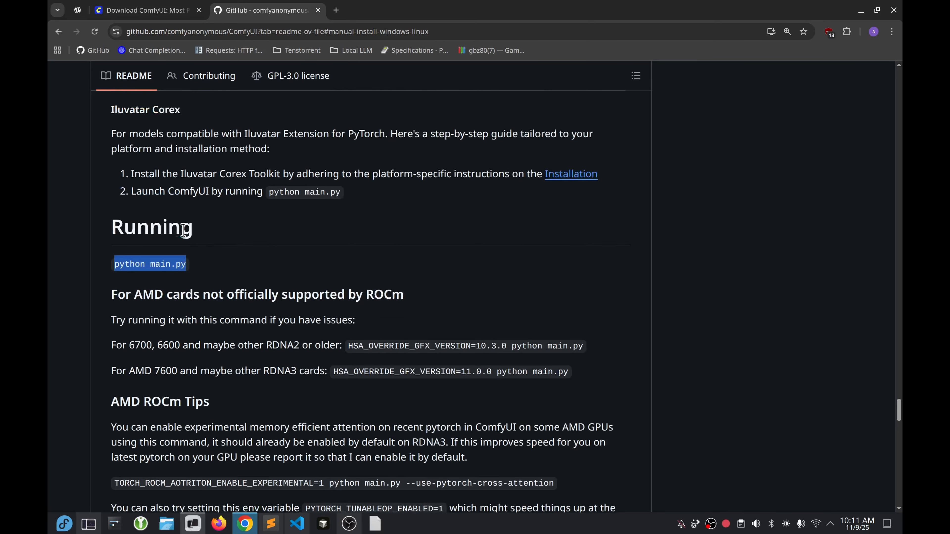
scroll(185, 230, "up", 3)
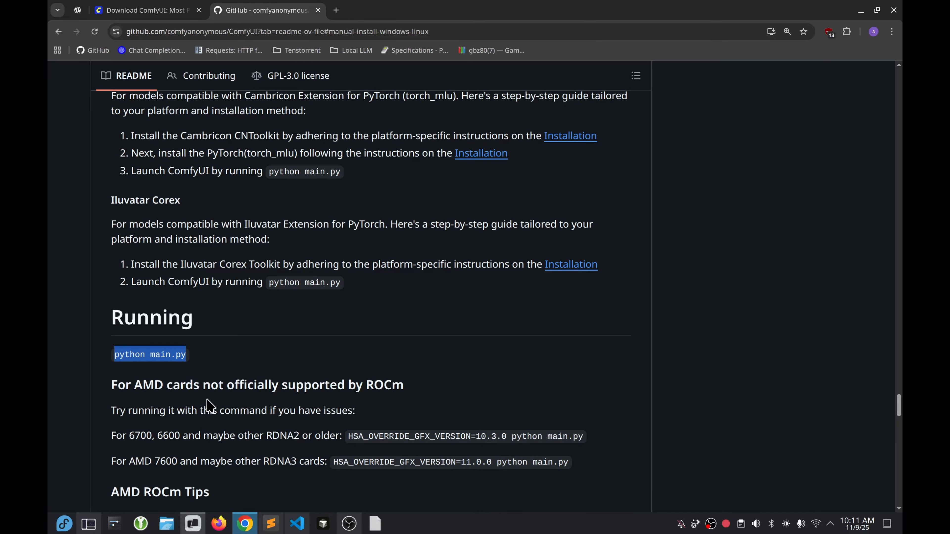
Switch to the Warp terminal and enter python main.py --host 0.0.0.0 --port 8888 without running it.
left_click(194, 524)
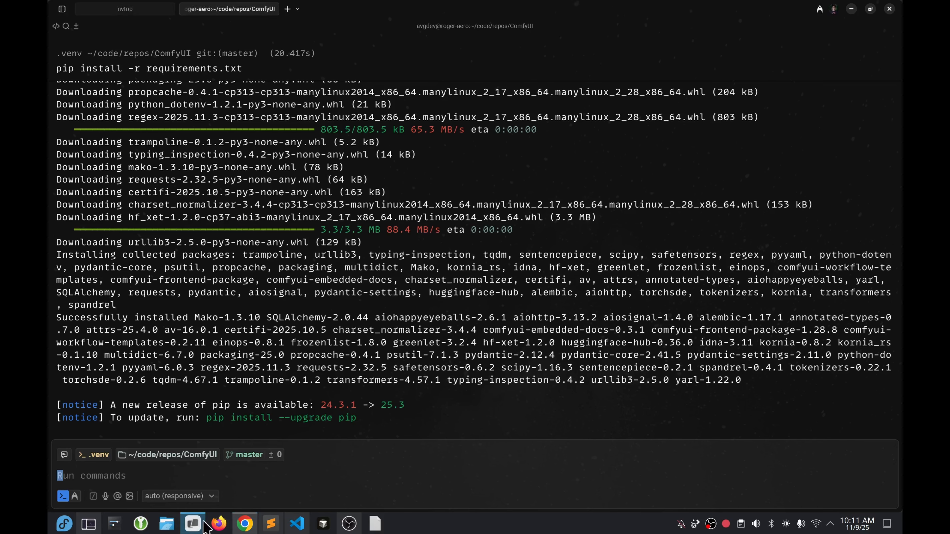
type("pyth")
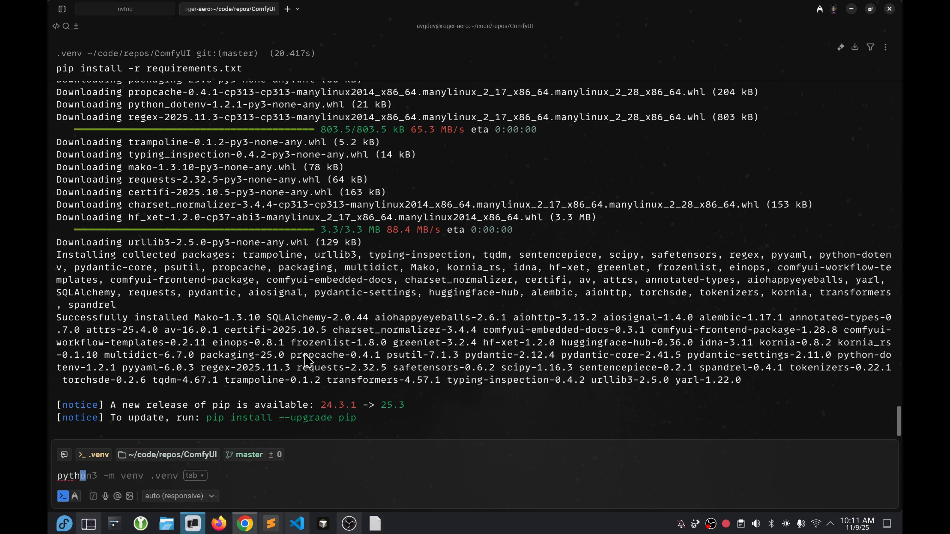
type("on main.p")
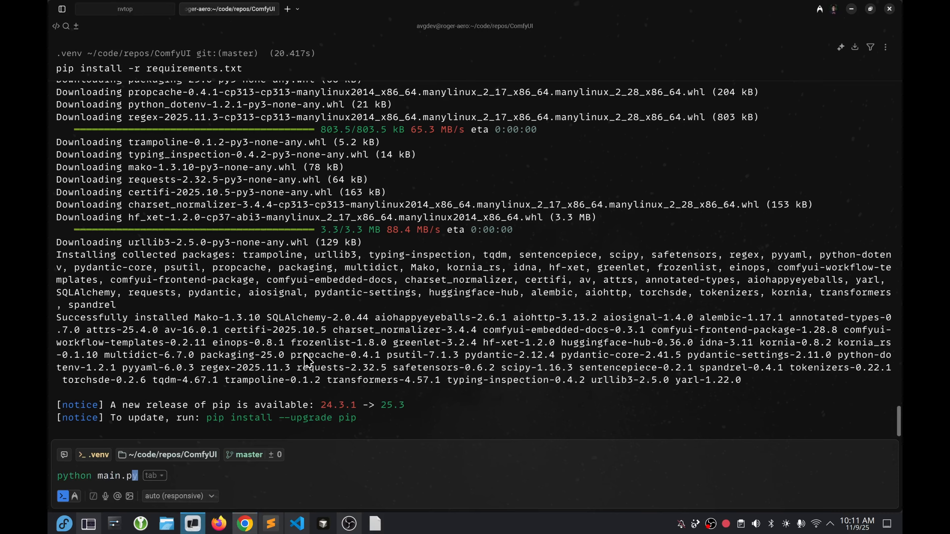
type("y --host 0.0.0.0")
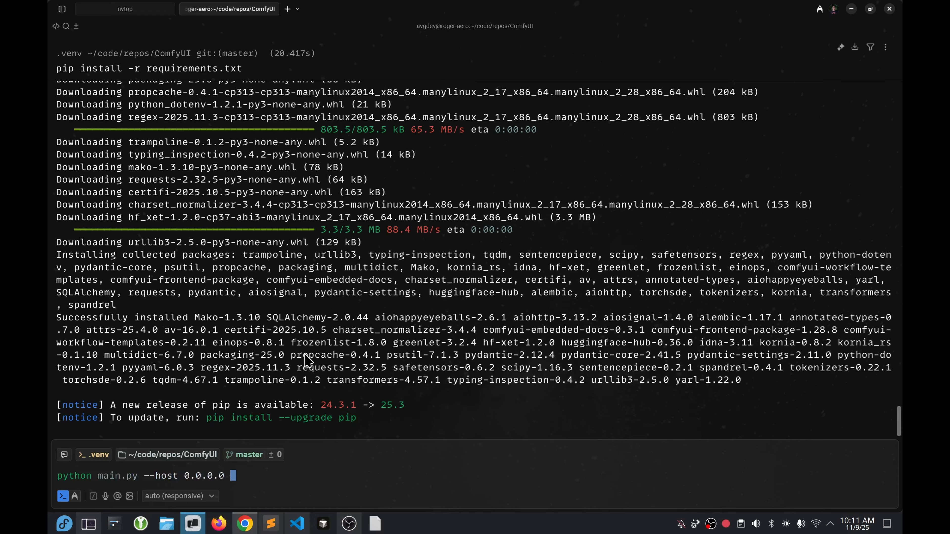
type(" --port 8888")
left_click(147, 478)
left_click_drag(146, 482, 301, 479)
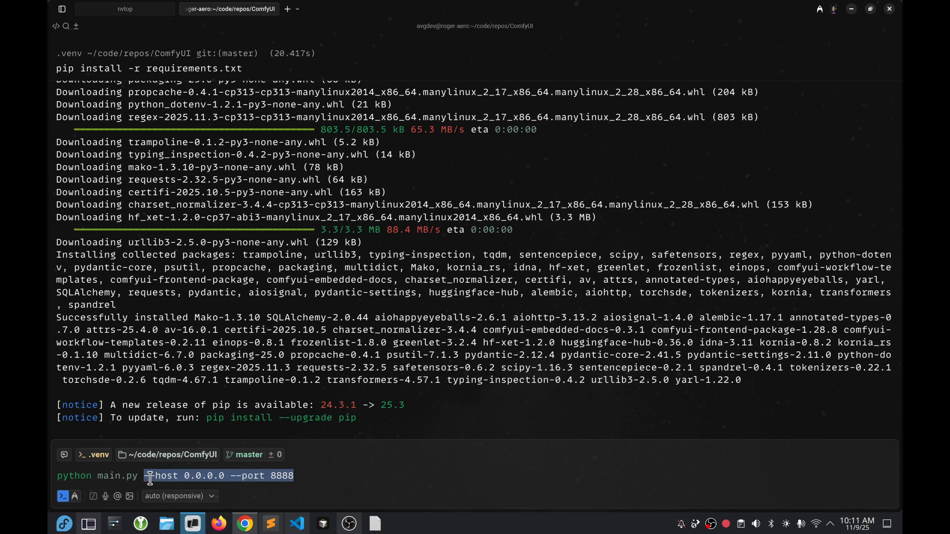
left_click(139, 480)
left_click_drag(139, 480, 320, 477)
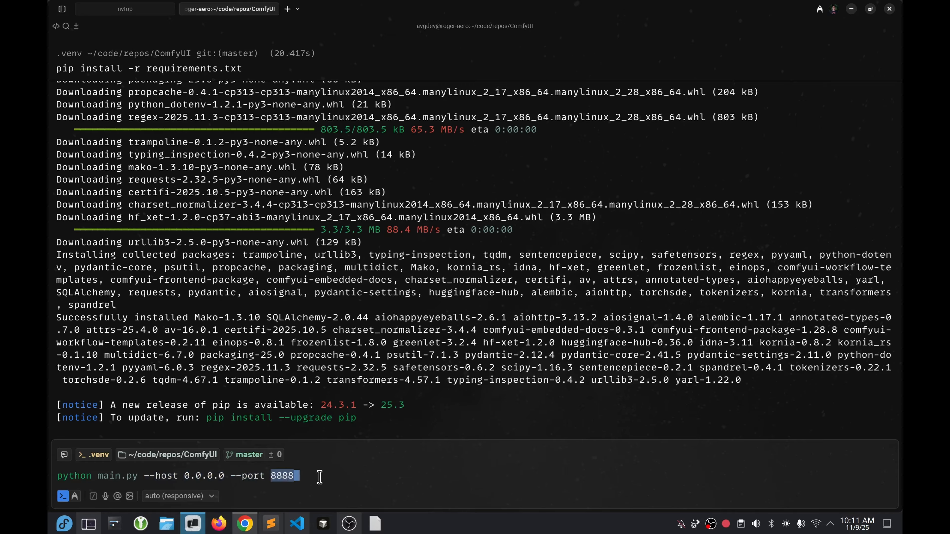
Replace the host and port arguments with --help and run python main.py --help.
key("BackSpace")
key("BackSpace")
key("BackSpace")
key("BackSpace")
key("BackSpace")
key("BackSpace")
key("BackSpace")
key("BackSpace")
key("BackSpace")
key("BackSpace")
key("BackSpace")
key("BackSpace")
key("BackSpace")
key("BackSpace")
key("BackSpace")
key("BackSpace")
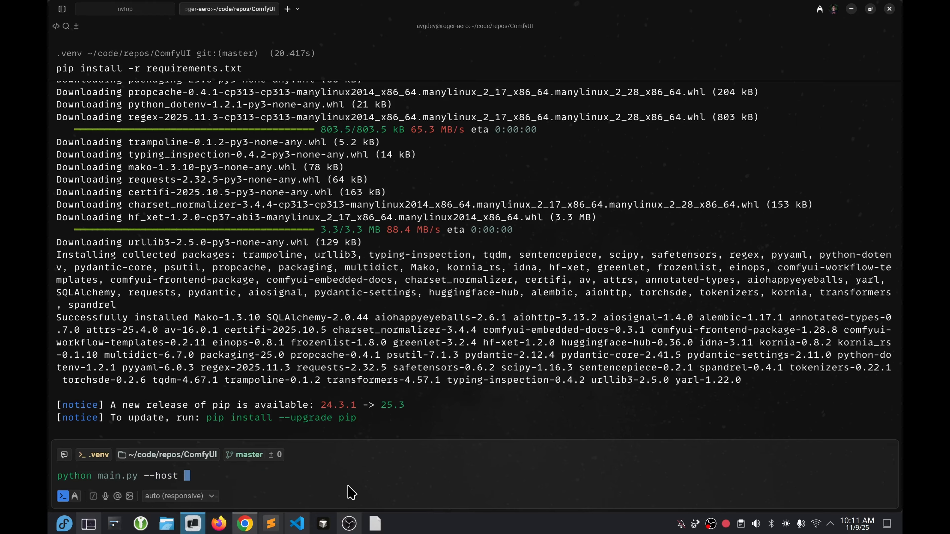
key("BackSpace")
key("BackSpace")
key("BackSpace")
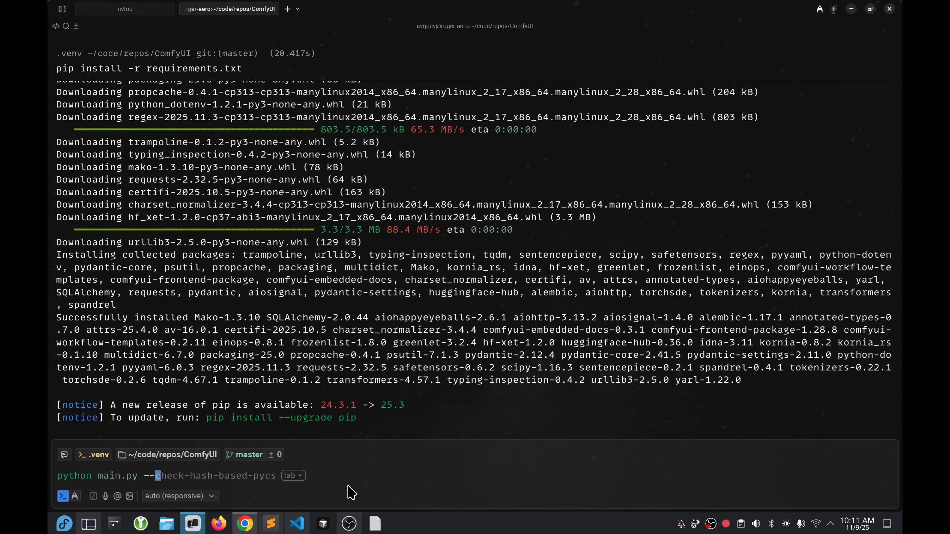
type("help")
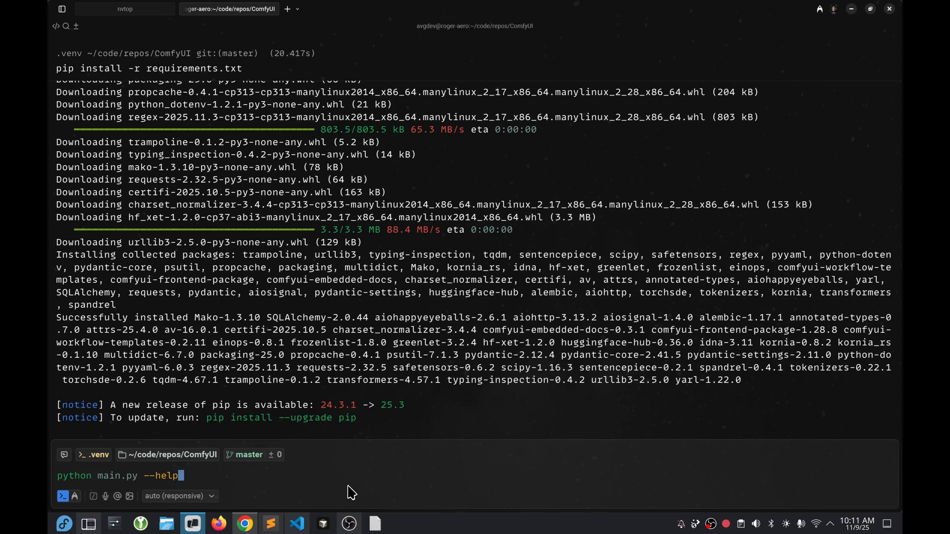
key("Return")
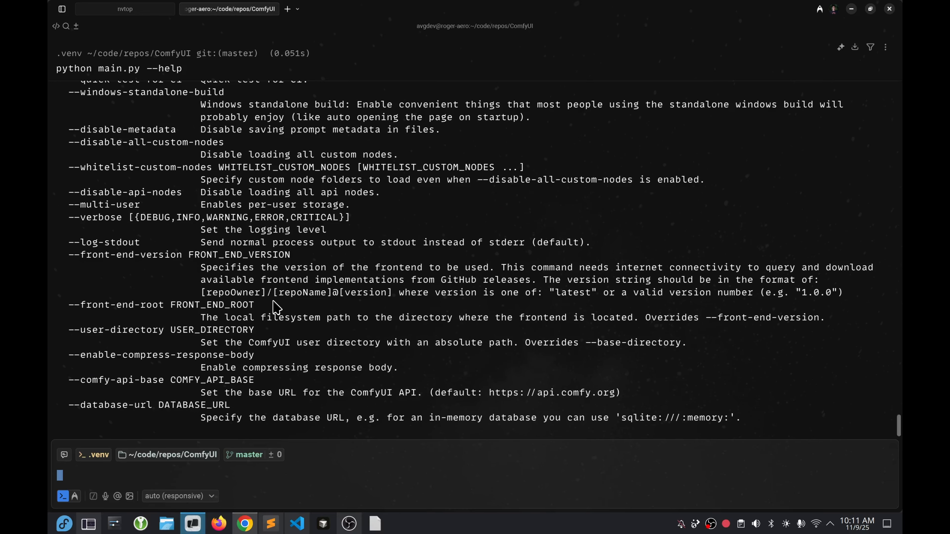
Read through the help output for the options that set the listening IP address and port, then skim the remaining launch options.
scroll(276, 306, "up", 4)
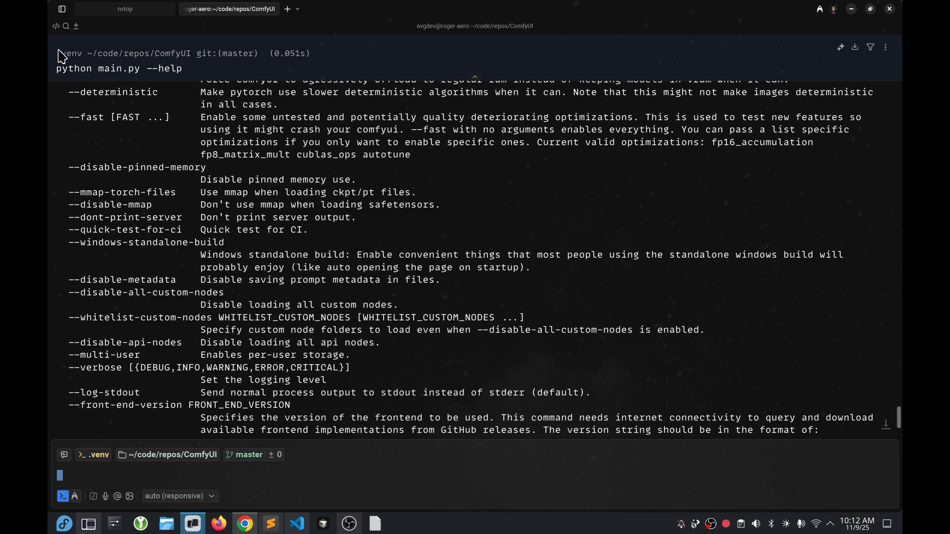
scroll(165, 80, "up", 15)
scroll(188, 233, "down", 4)
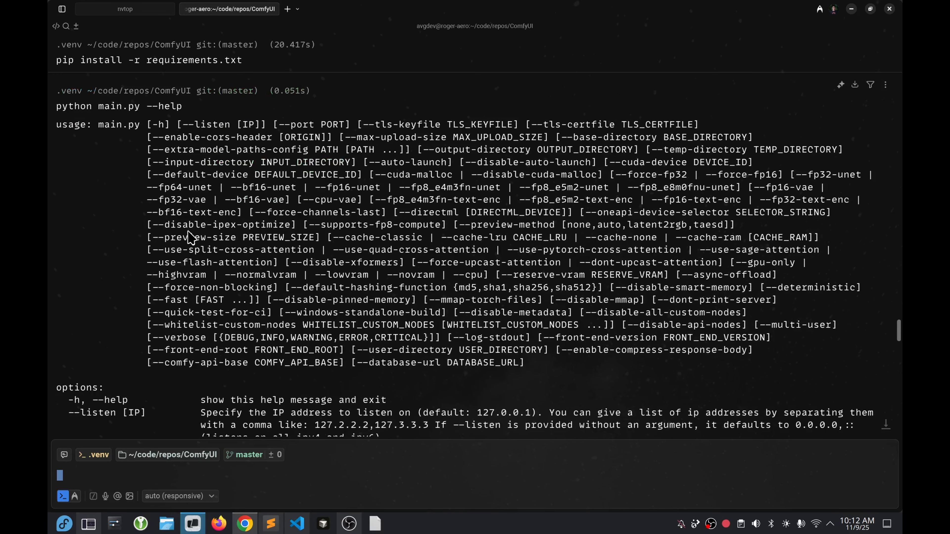
left_click_drag(56, 101, 122, 319)
left_click(123, 317)
scroll(127, 323, "down", 2)
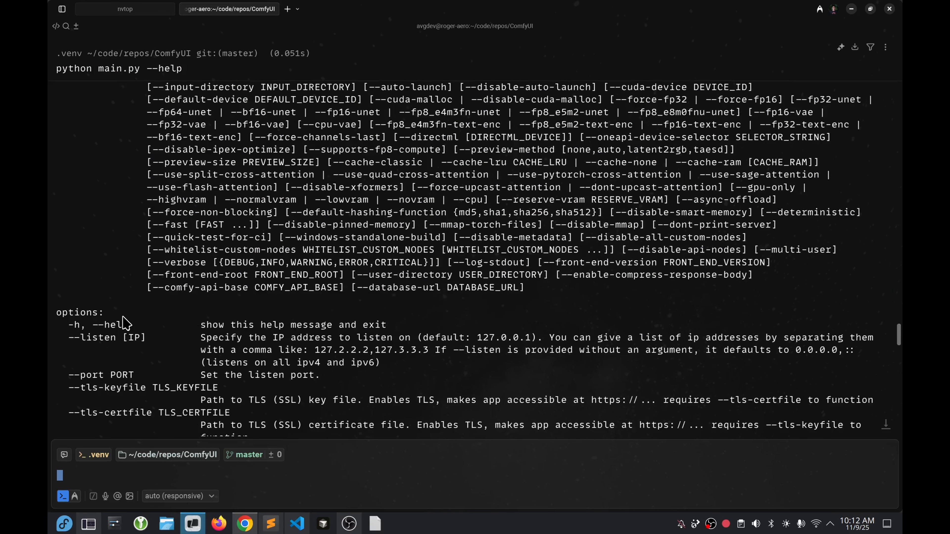
scroll(126, 322, "down", 1)
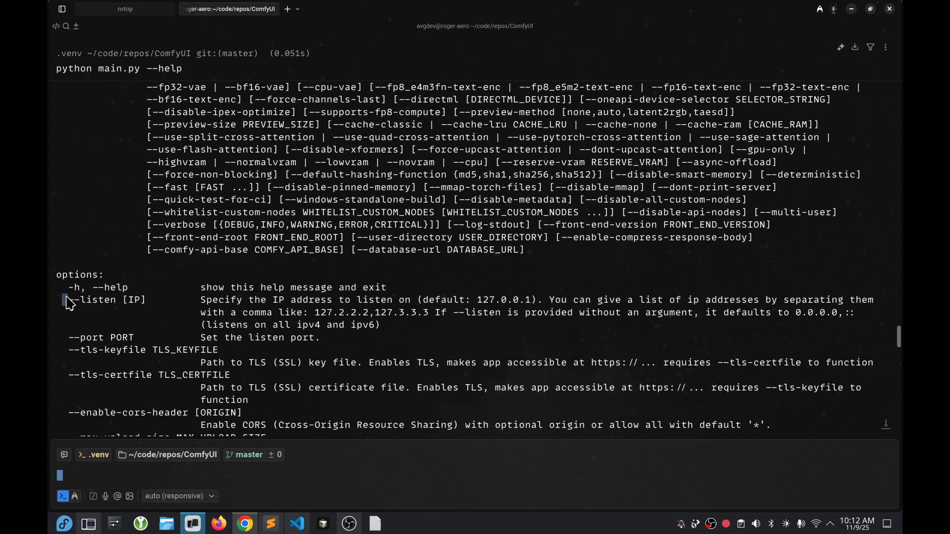
left_click_drag(63, 301, 117, 301)
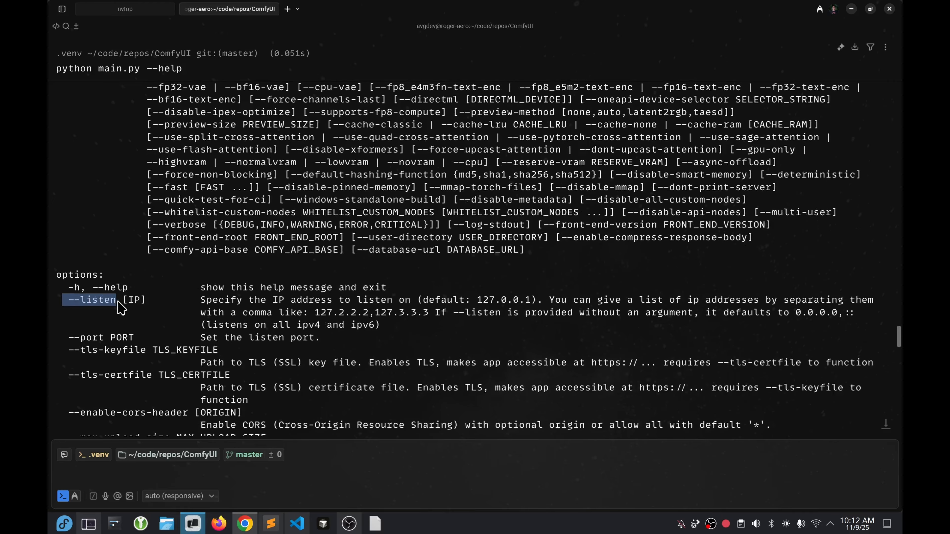
left_click(374, 332)
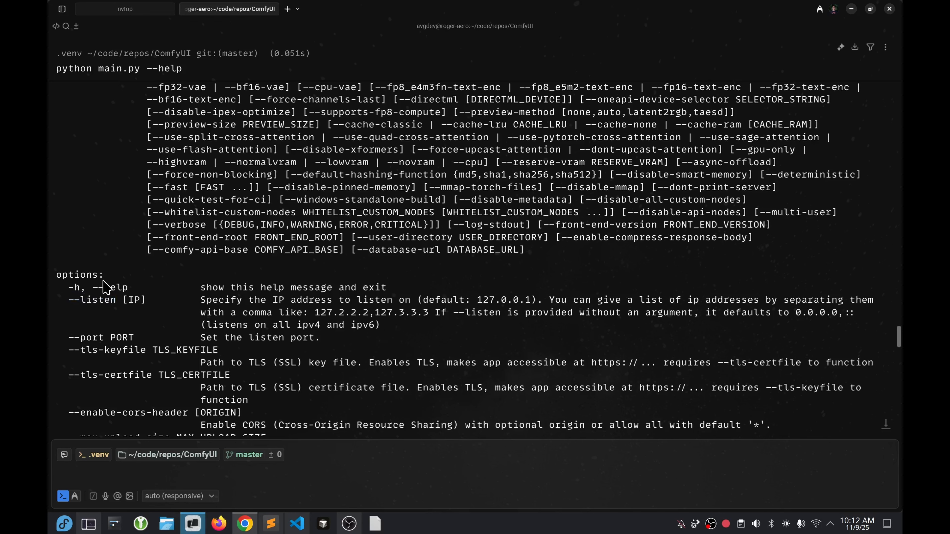
left_click_drag(98, 289, 291, 374)
scroll(196, 332, "down", 2)
scroll(299, 374, "down", 3)
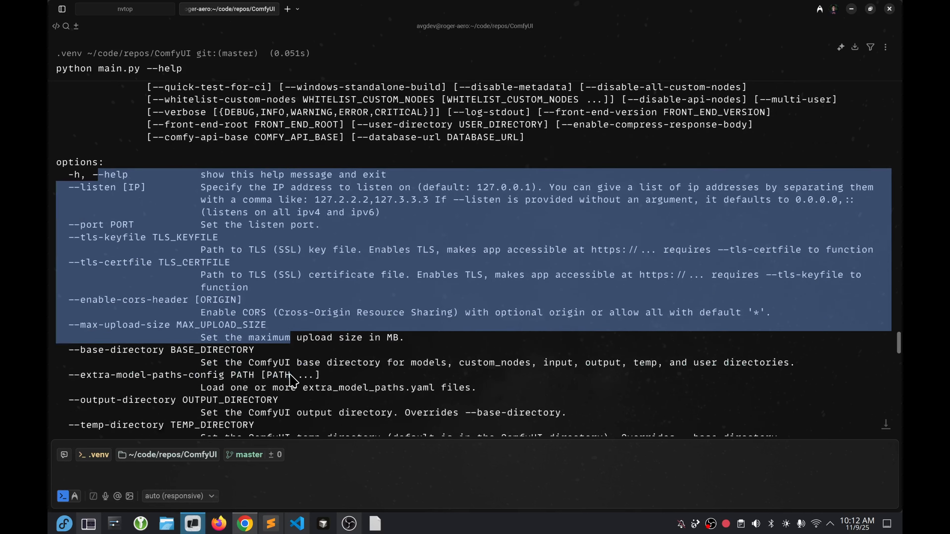
scroll(304, 375, "down", 3)
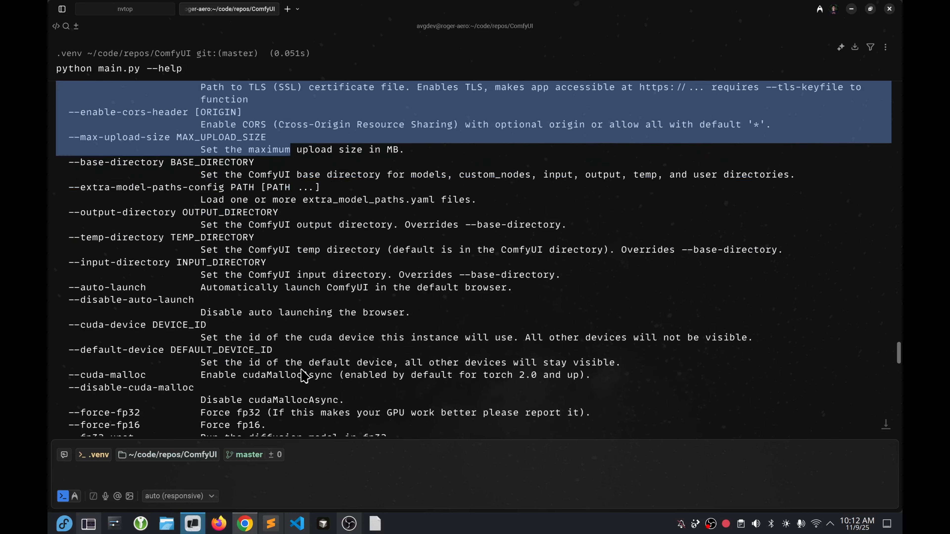
scroll(283, 381, "down", 4)
scroll(281, 379, "down", 4)
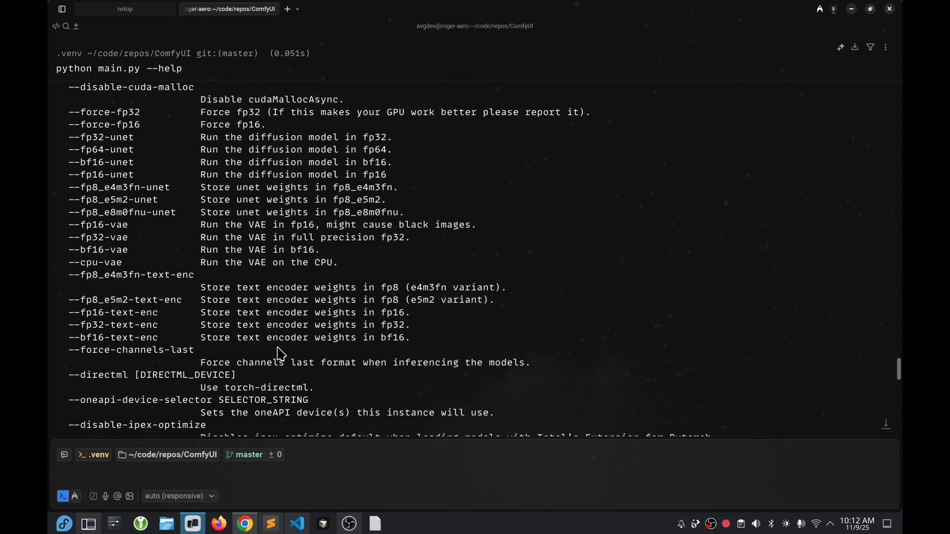
scroll(281, 354, "down", 8)
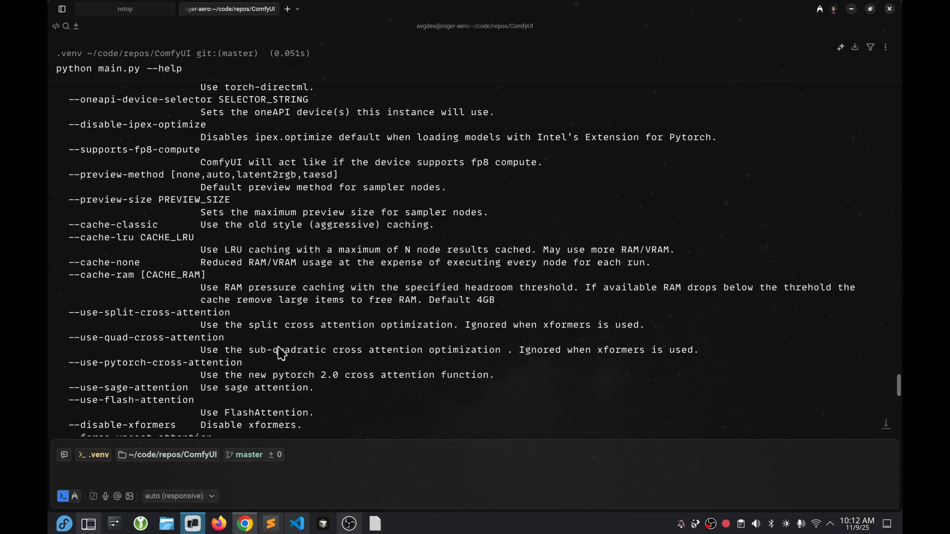
scroll(282, 353, "down", 20)
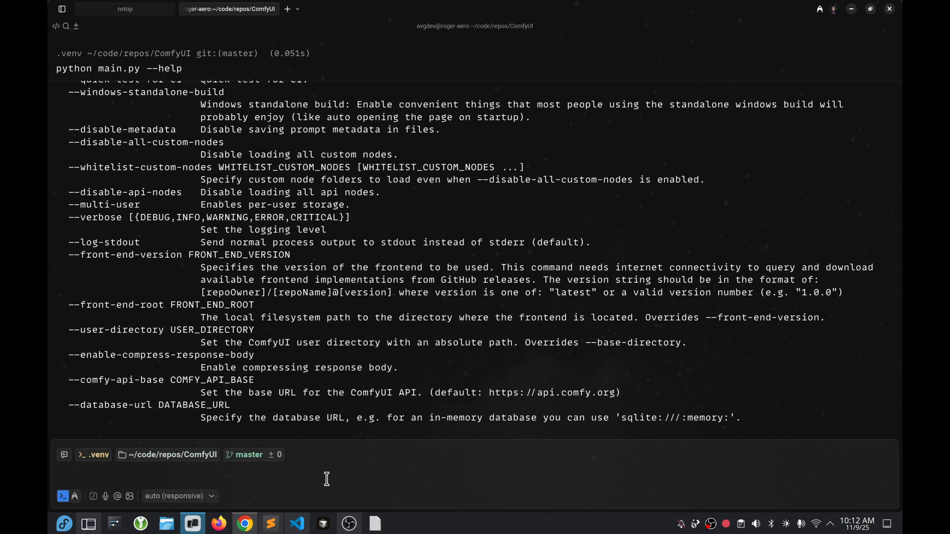
Launch the ComfyUI server by running python main.py --listen 0.0.0.0 --port 8888.
type("python main.py")
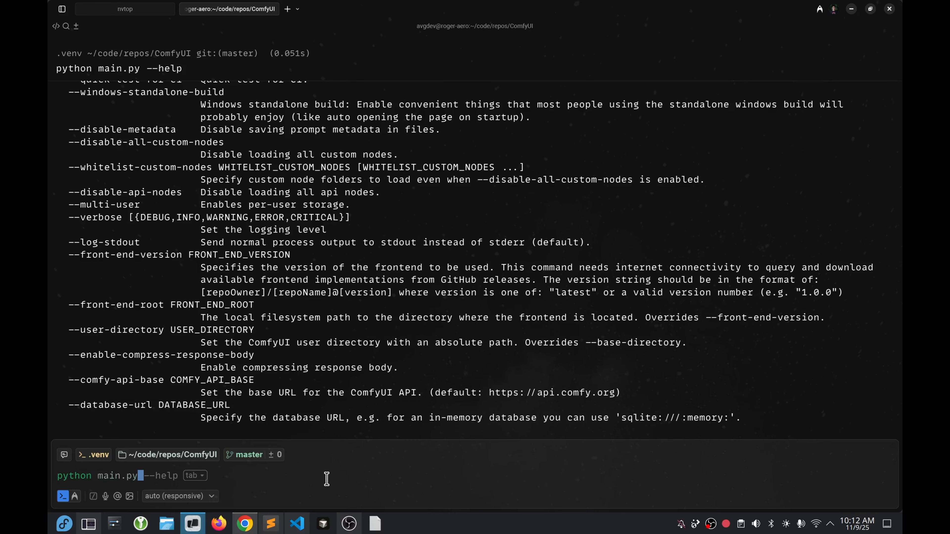
type(" --listen 0")
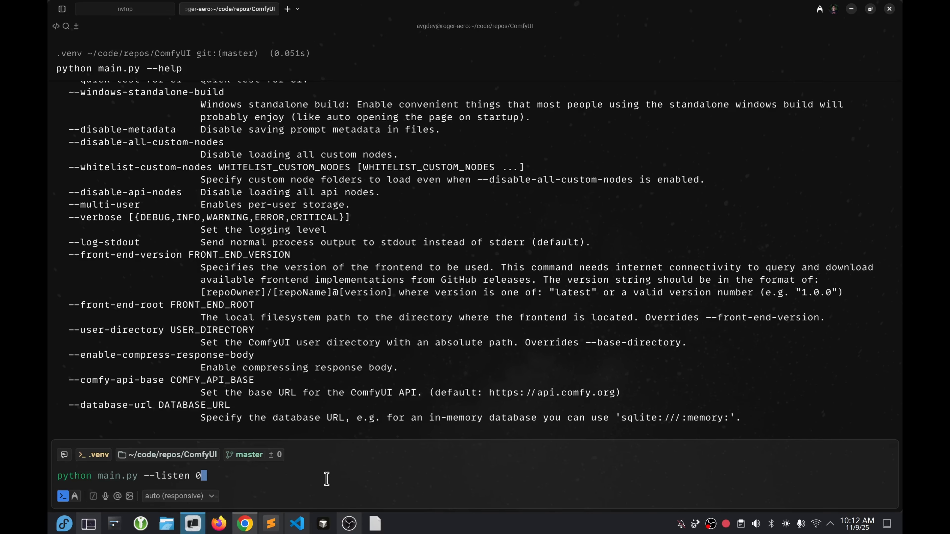
type(".0.0.0 --port 8888")
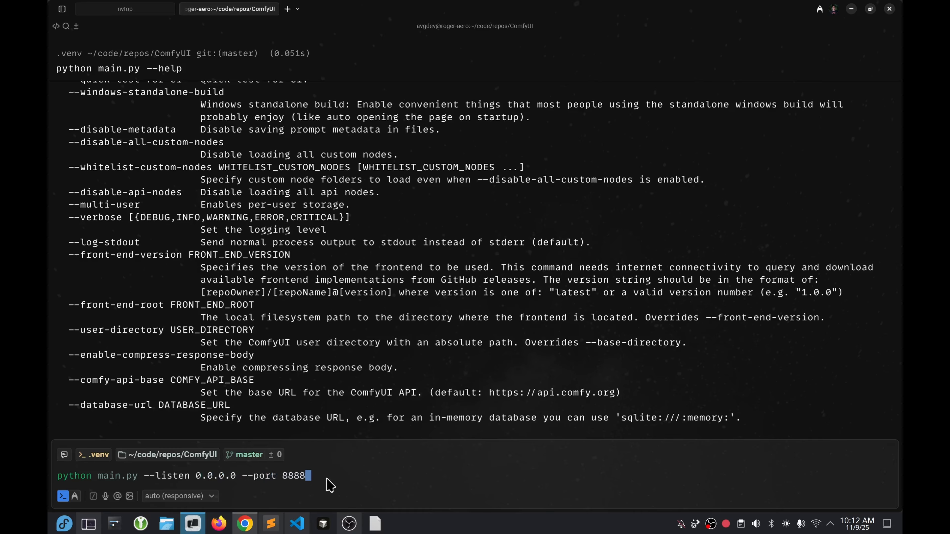
key("Return")
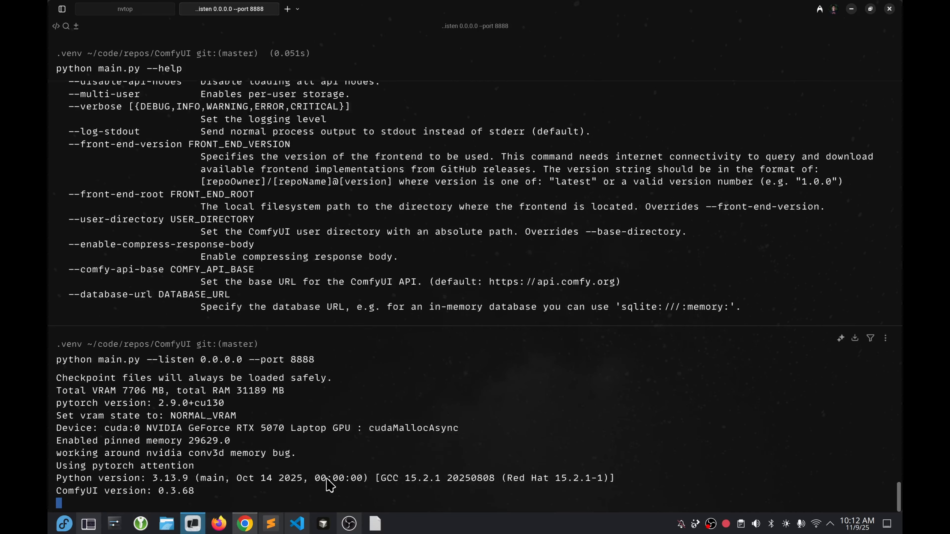
Check the detected GPU in the server's startup log and the ComfyUI process in nvtop, and return to the server session.
left_click_drag(150, 232, 468, 272)
left_click(326, 285)
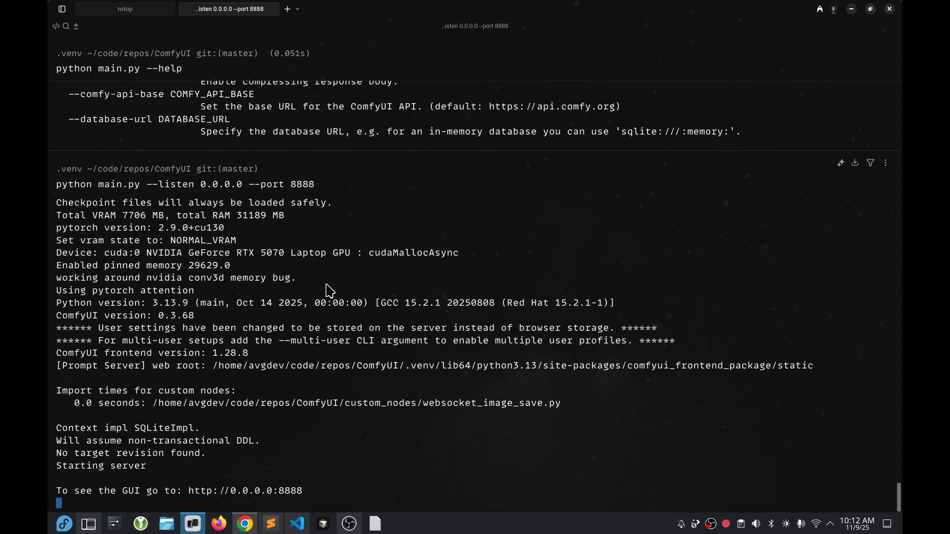
left_click(123, 9)
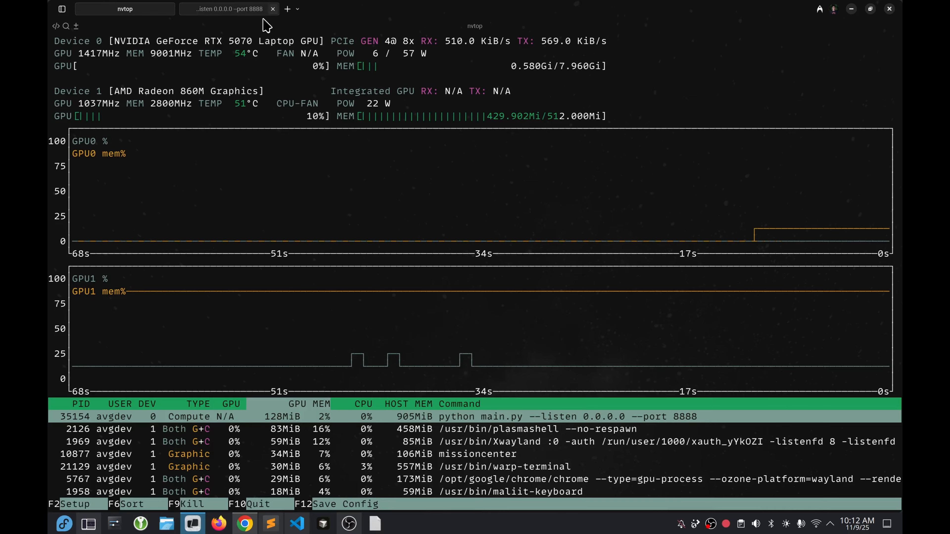
left_click(199, 7)
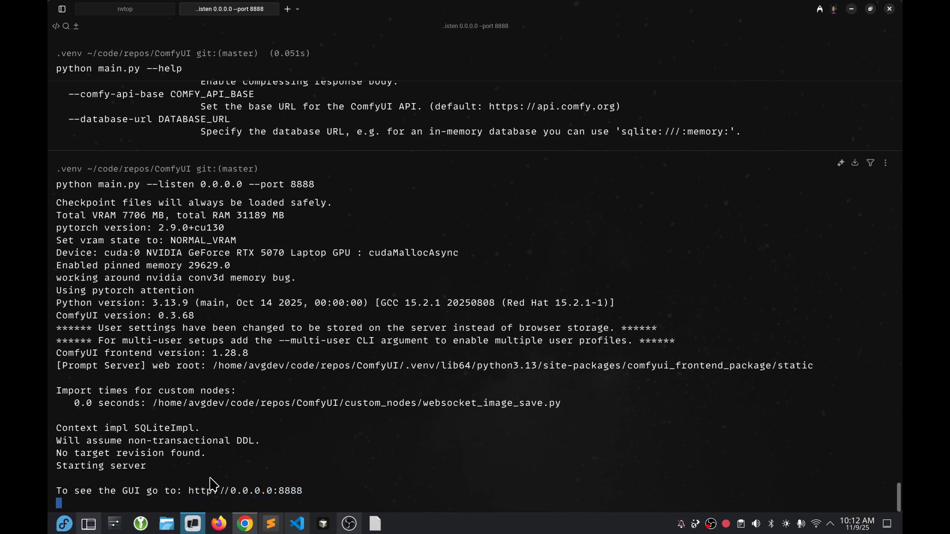
Switch to Chrome and open localhost:8888 in a new tab.
left_click(244, 525)
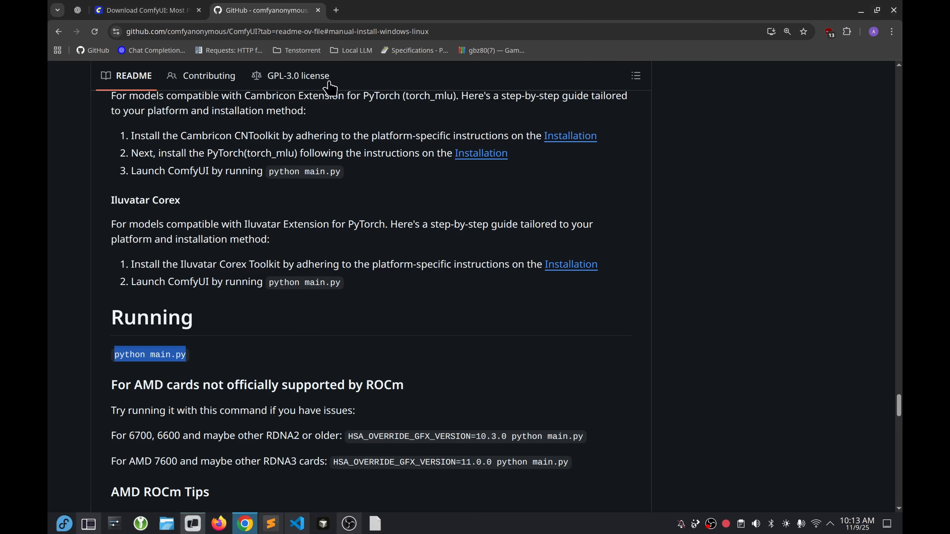
left_click(337, 11)
type("localhost:8888")
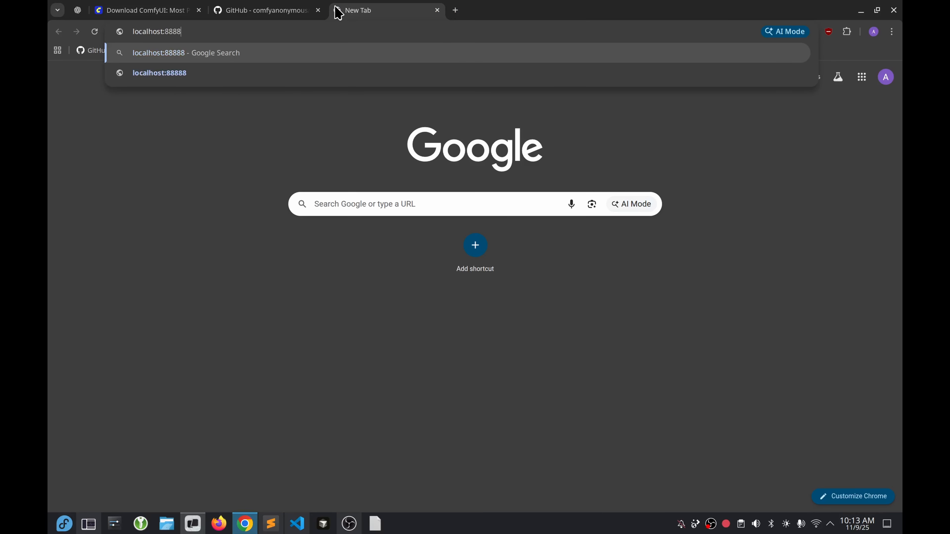
key("Return")
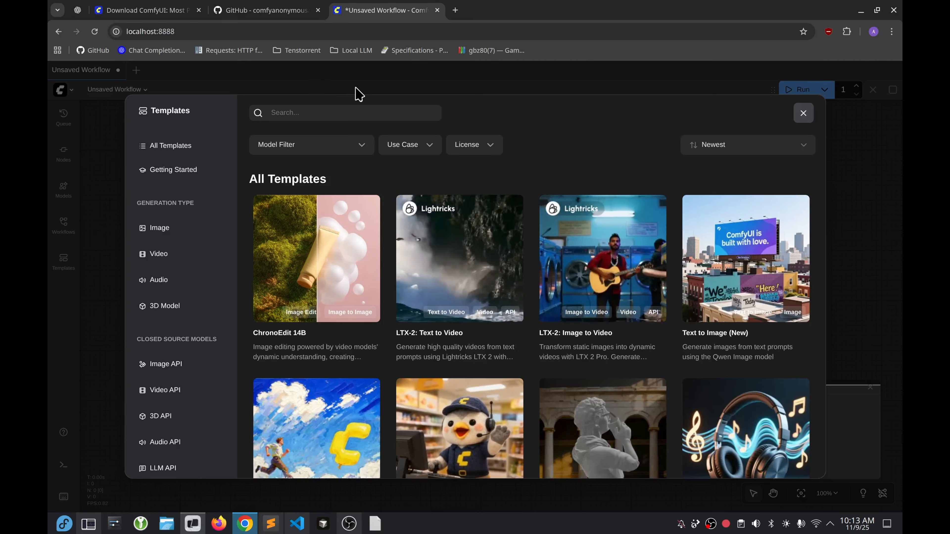
Look through the newest workflow templates in the All Templates collection.
scroll(318, 430, "down", 5)
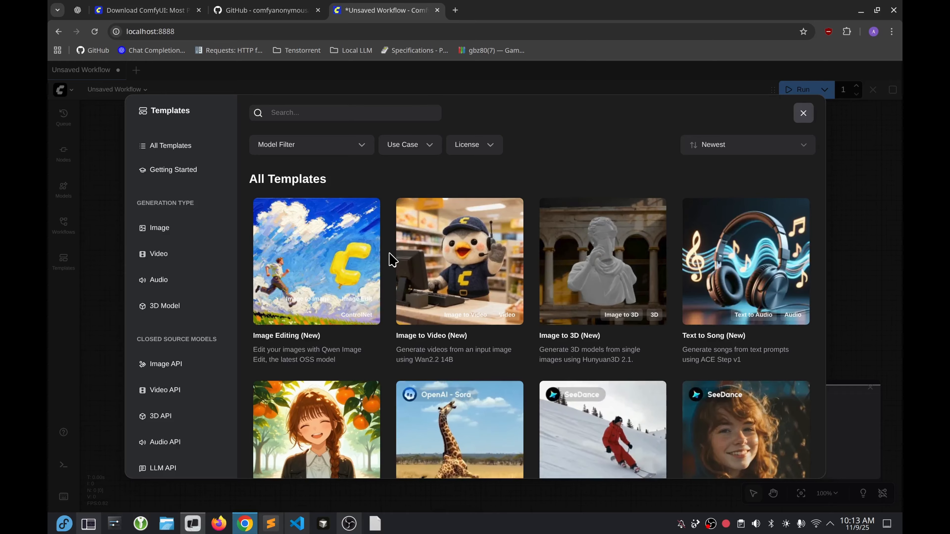
scroll(567, 214, "down", 5)
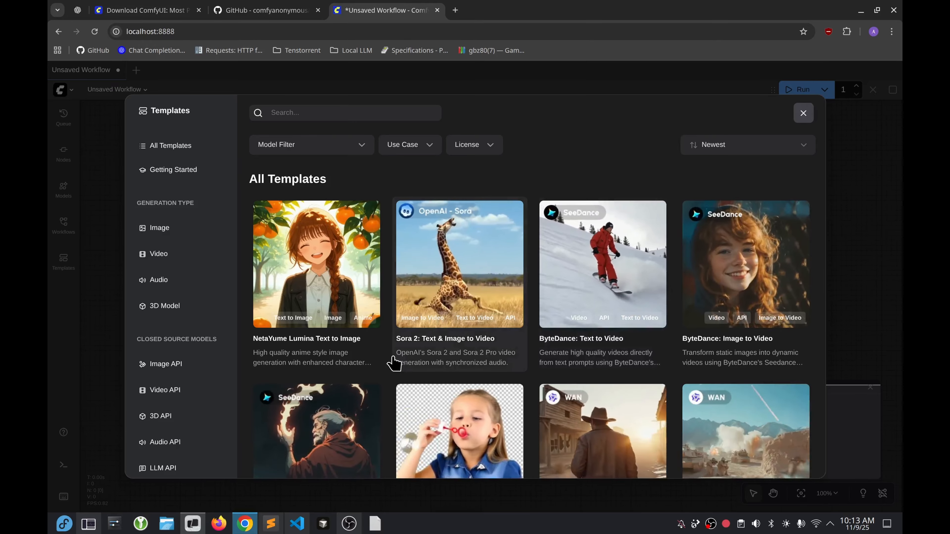
scroll(210, 325, "down", 1)
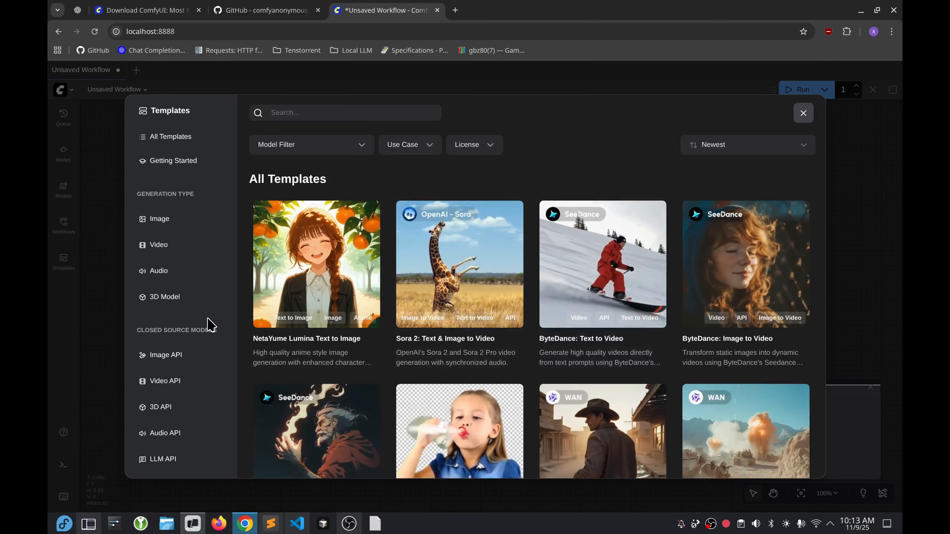
Show only the Image generation templates and look through the available text-to-image and image editing workflows.
left_click(183, 225)
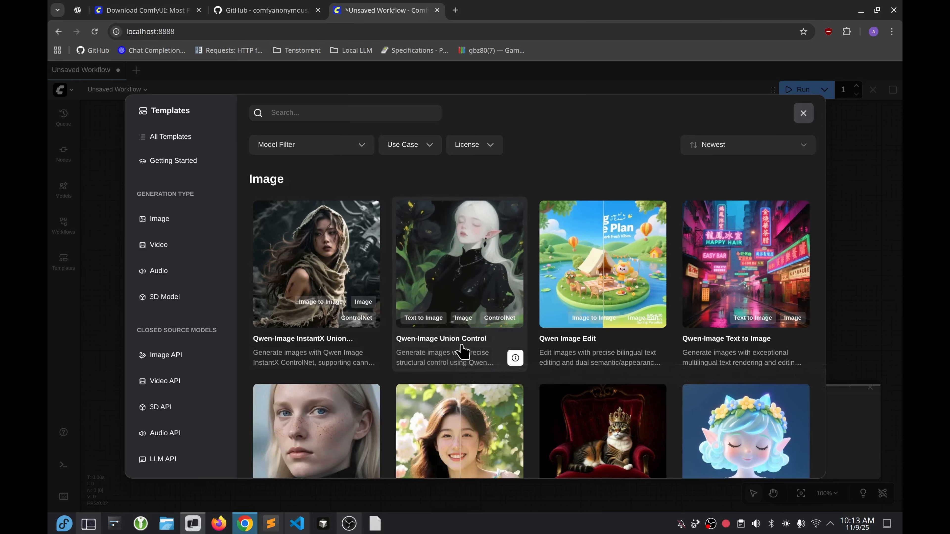
scroll(463, 357, "down", 5)
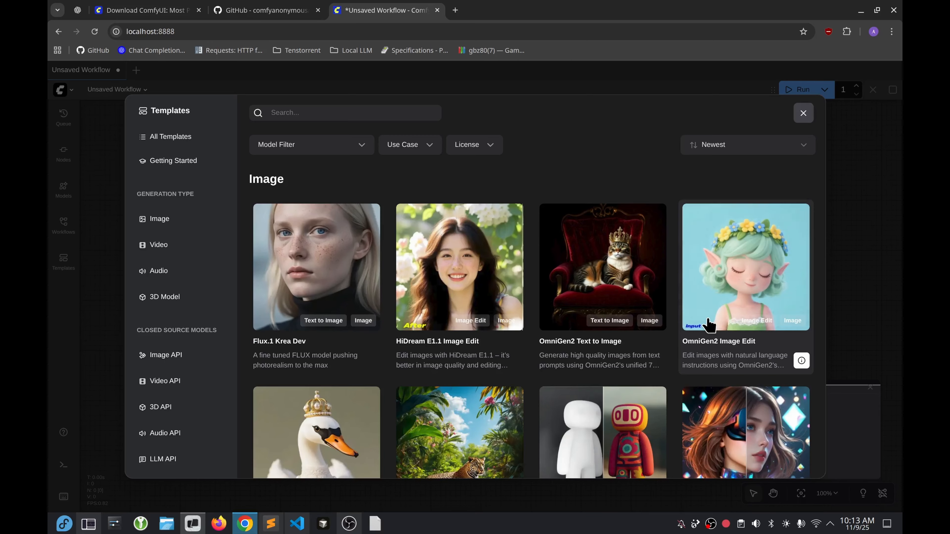
scroll(462, 229, "down", 3)
scroll(430, 218, "up", 3)
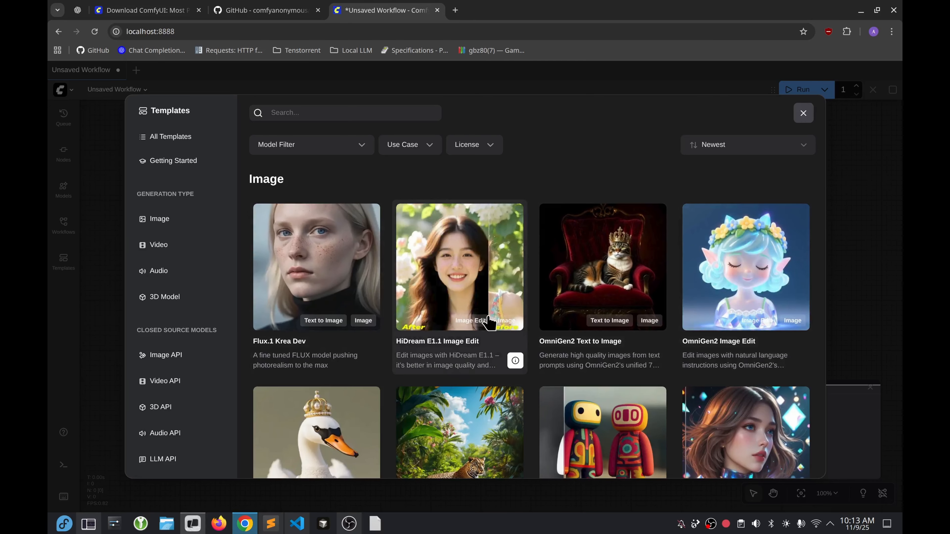
scroll(477, 372, "down", 3)
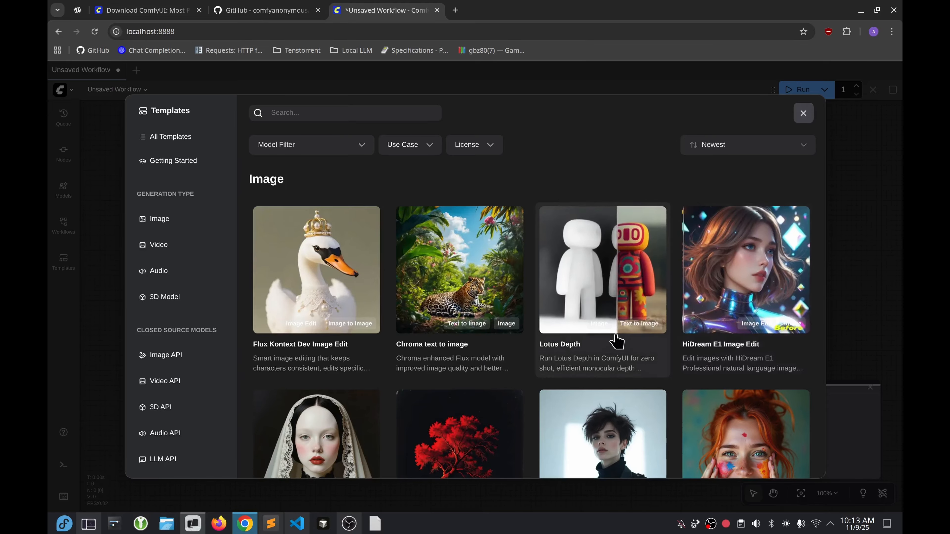
scroll(617, 341, "down", 3)
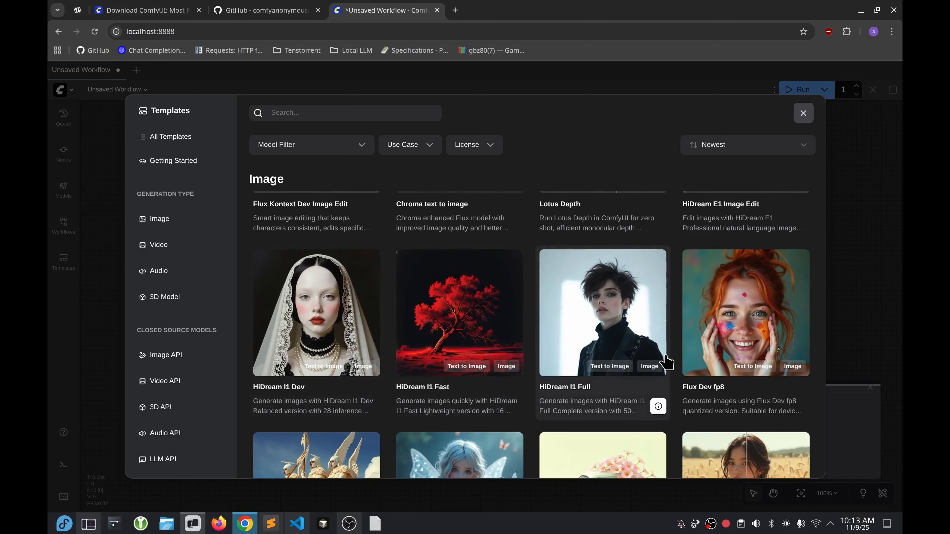
scroll(726, 318, "down", 1)
scroll(733, 247, "down", 2)
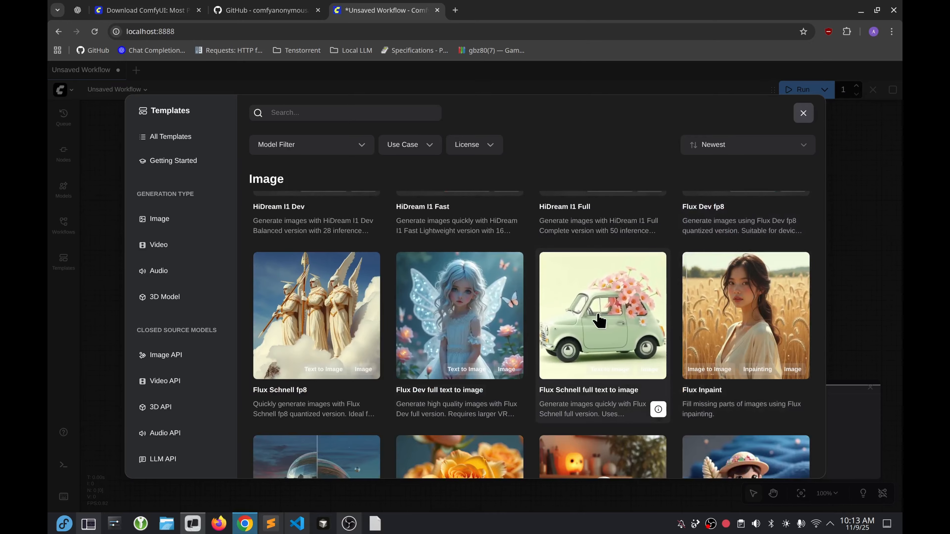
scroll(606, 355, "down", 3)
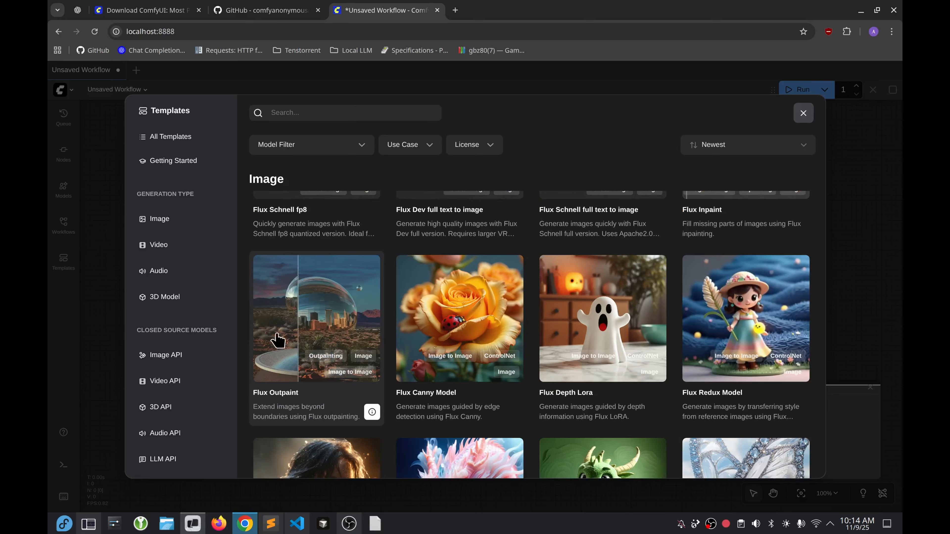
Filter the Image templates to the Text to Image use case.
scroll(278, 341, "down", 3)
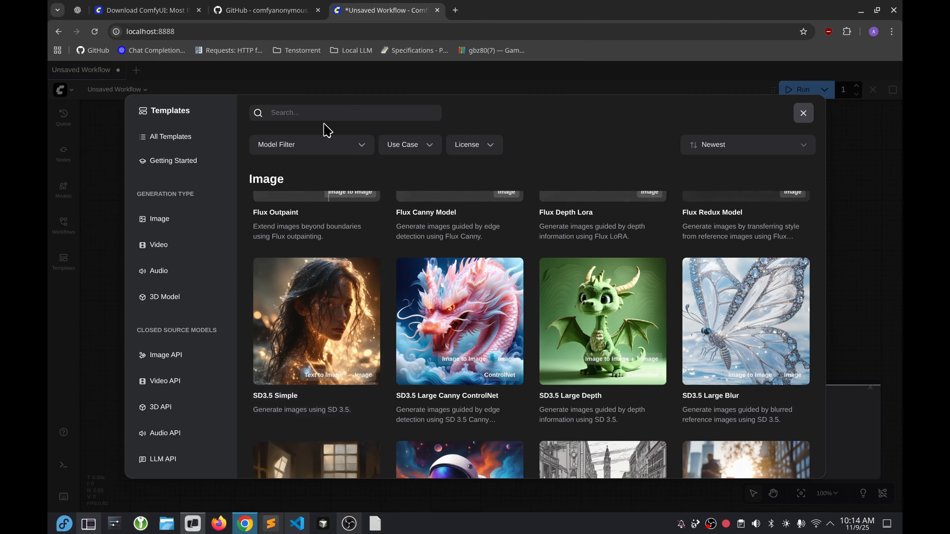
left_click(318, 109)
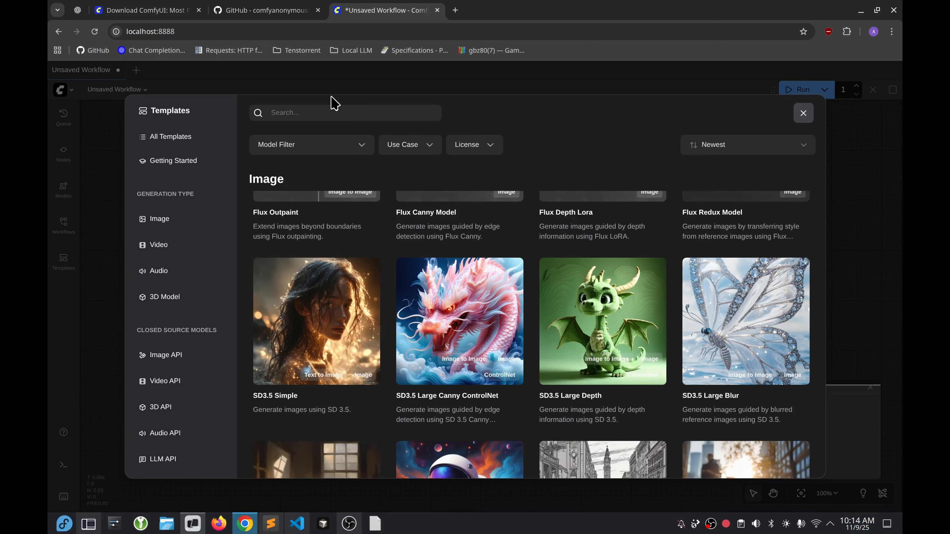
left_click(391, 148)
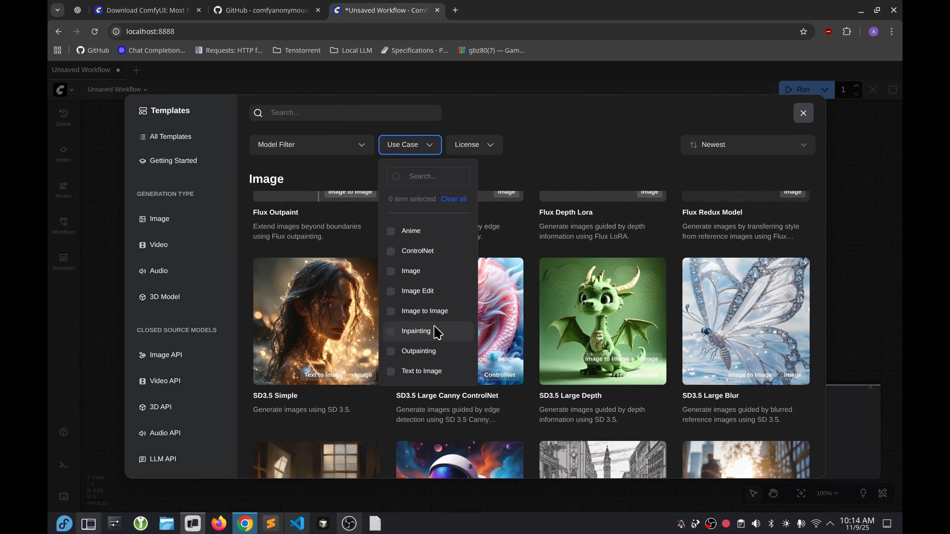
left_click(404, 371)
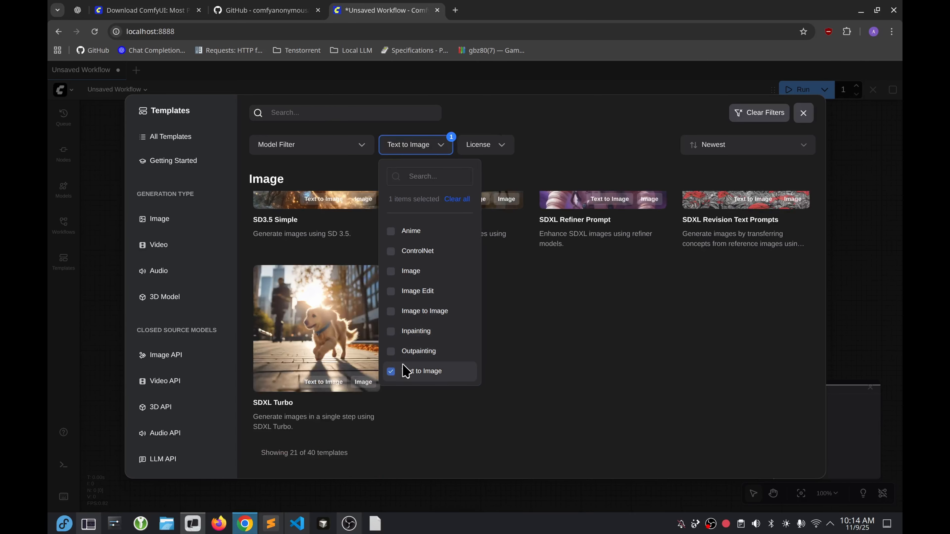
left_click(570, 378)
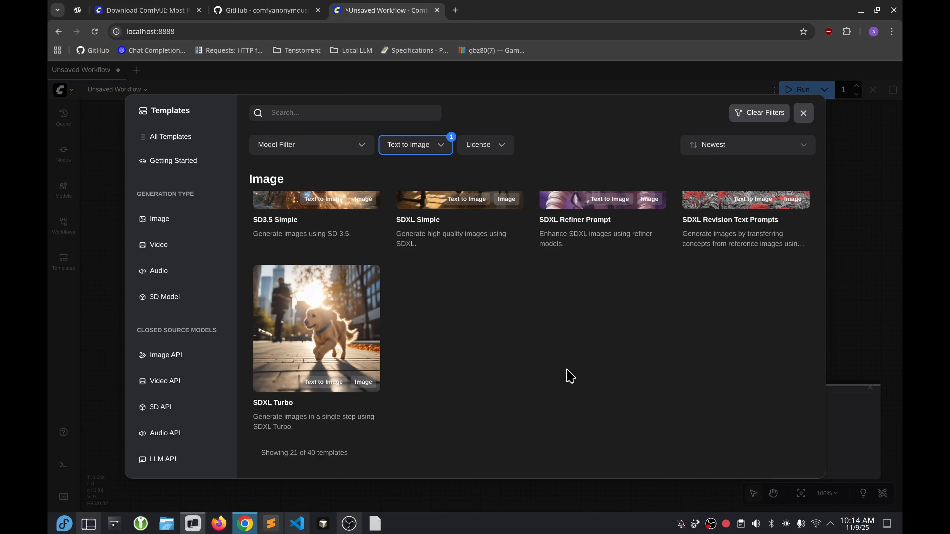
Open the Flux Schnell full text to image template and dismiss the Missing Models notice.
scroll(568, 376, "up", 5)
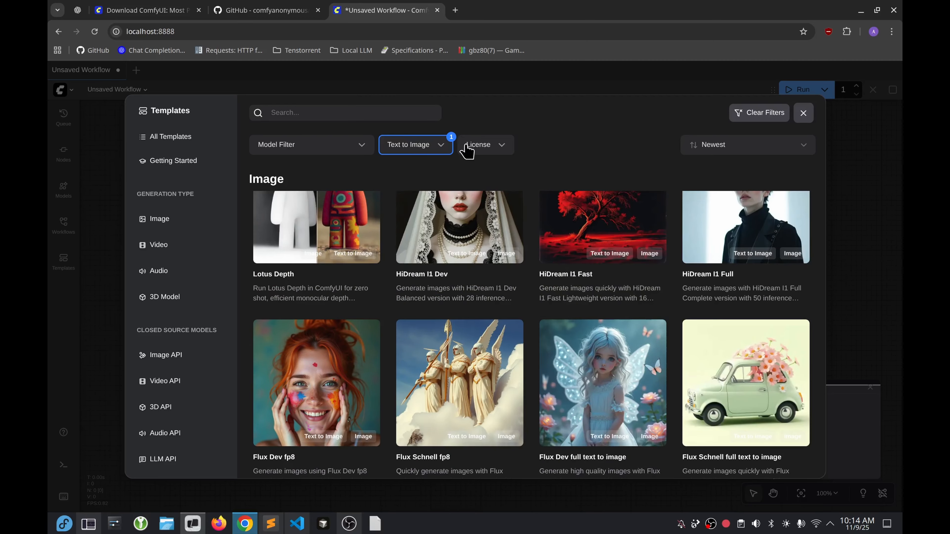
scroll(576, 370, "down", 3)
scroll(576, 370, "up", 2)
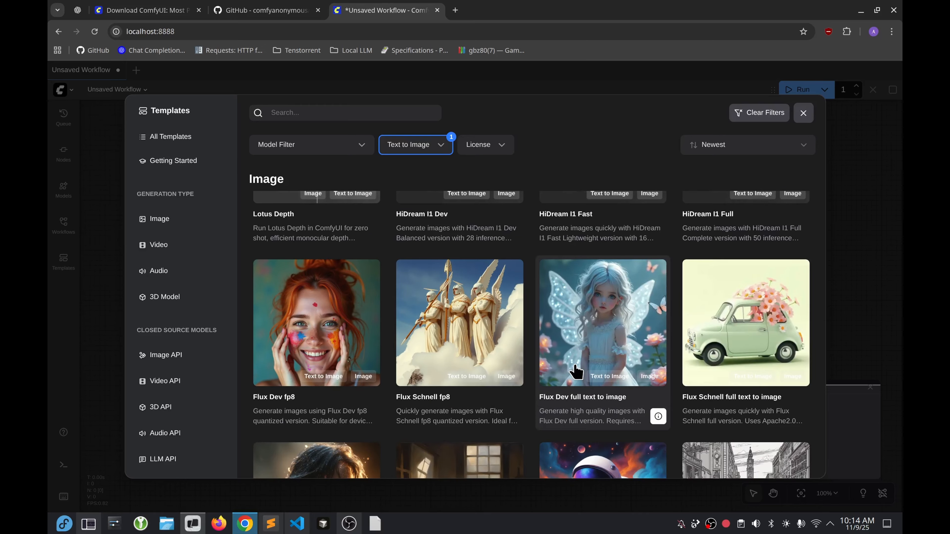
scroll(577, 369, "down", 3)
scroll(572, 365, "up", 3)
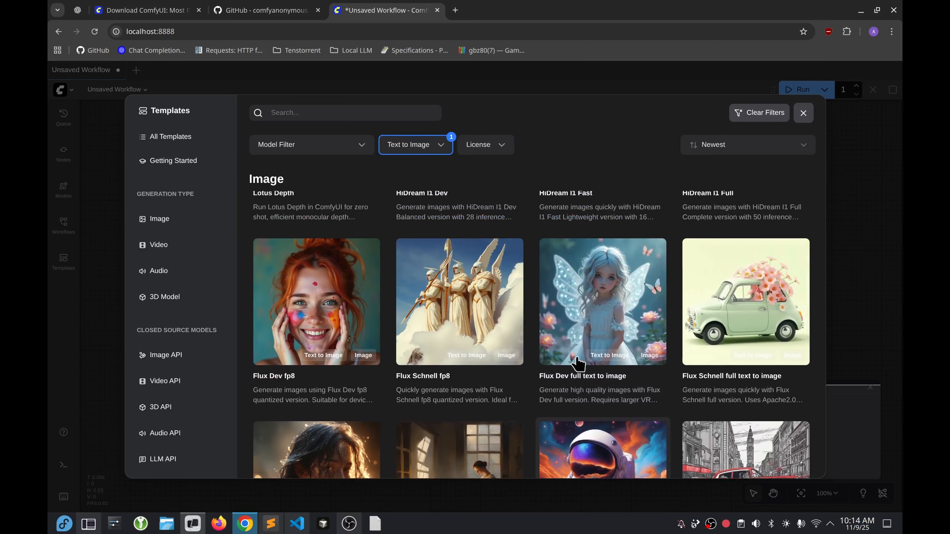
left_click(726, 373)
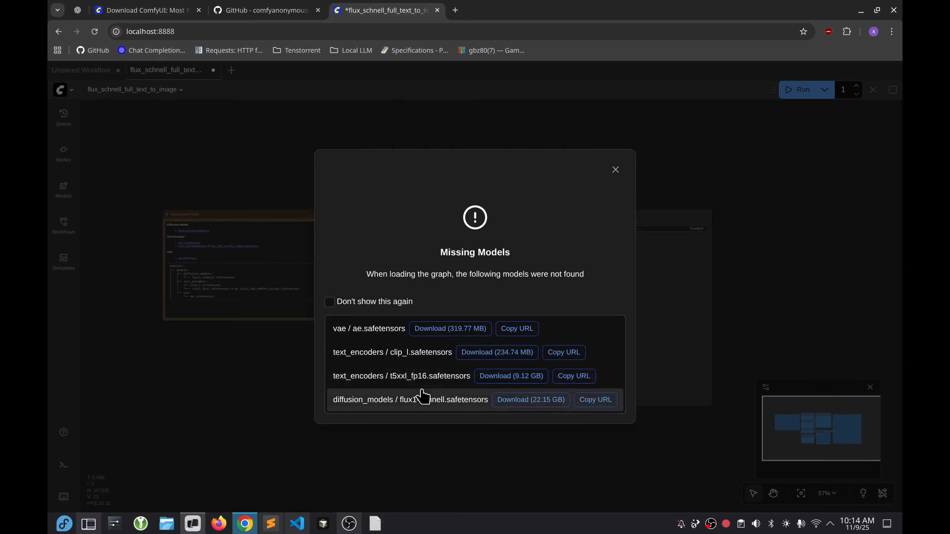
left_click(614, 170)
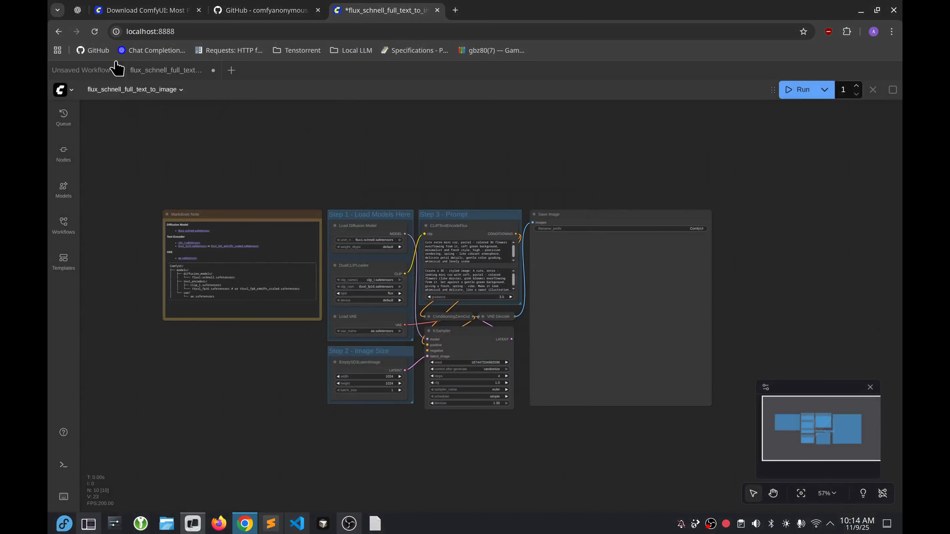
Search the templates for "flux schnell", check the Flux Schnell fp8 workflow's missing model, and return to the flux_schnell_full_text_to_image workflow.
left_click(64, 261)
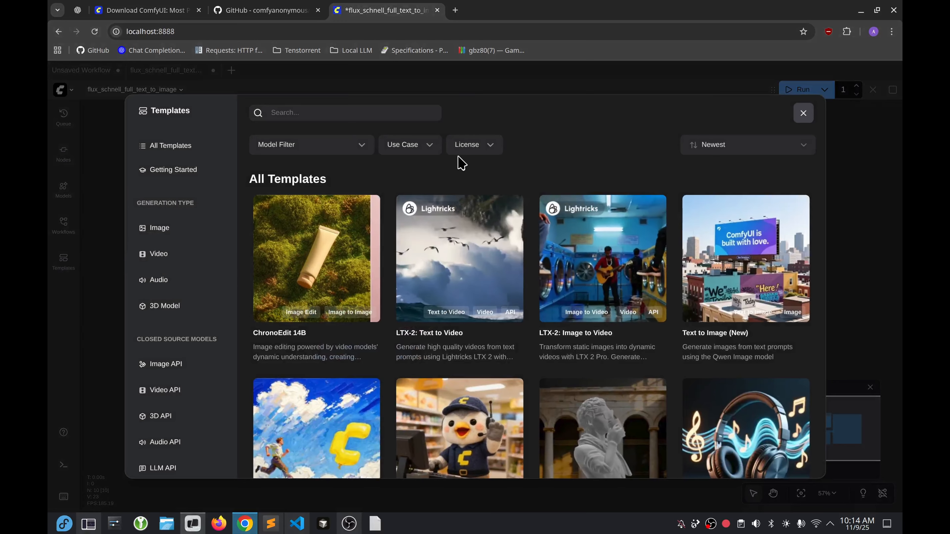
type("flux ")
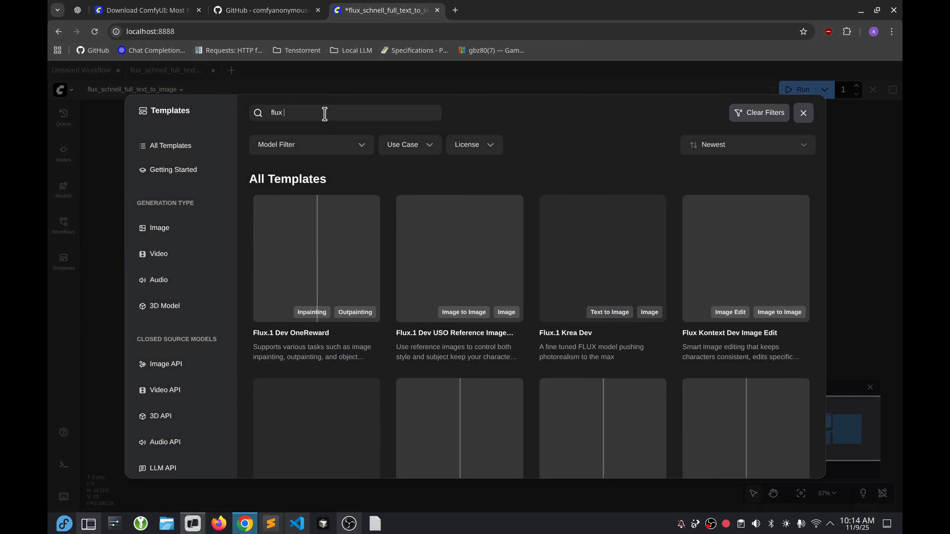
type("schnell")
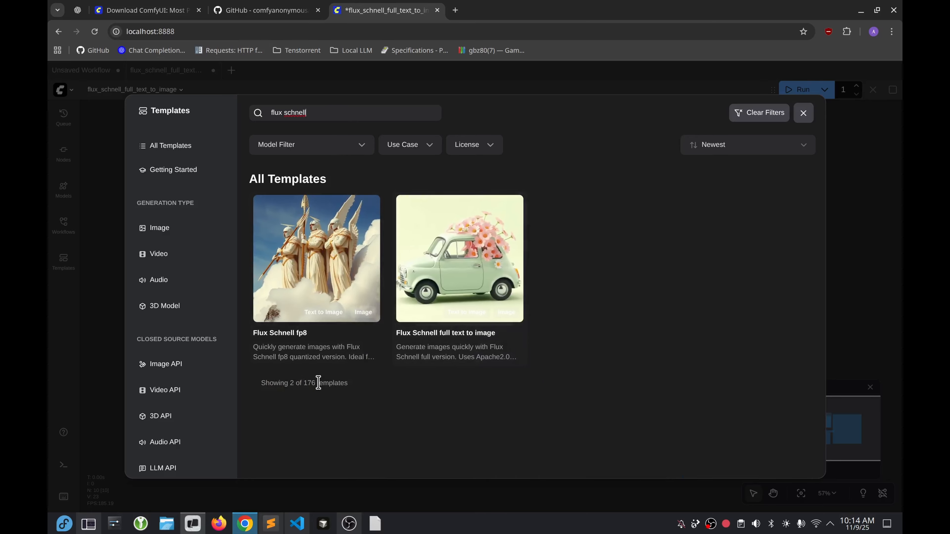
left_click(281, 324)
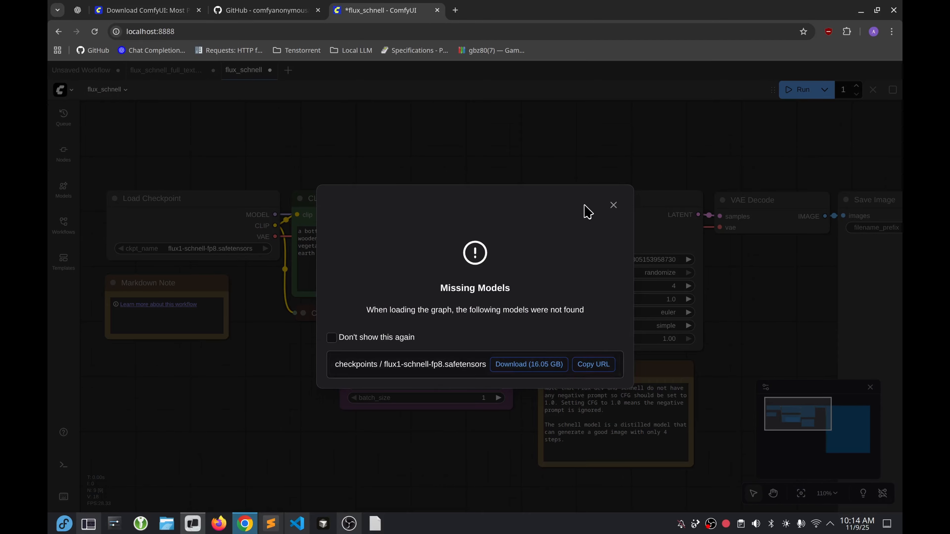
left_click(612, 206)
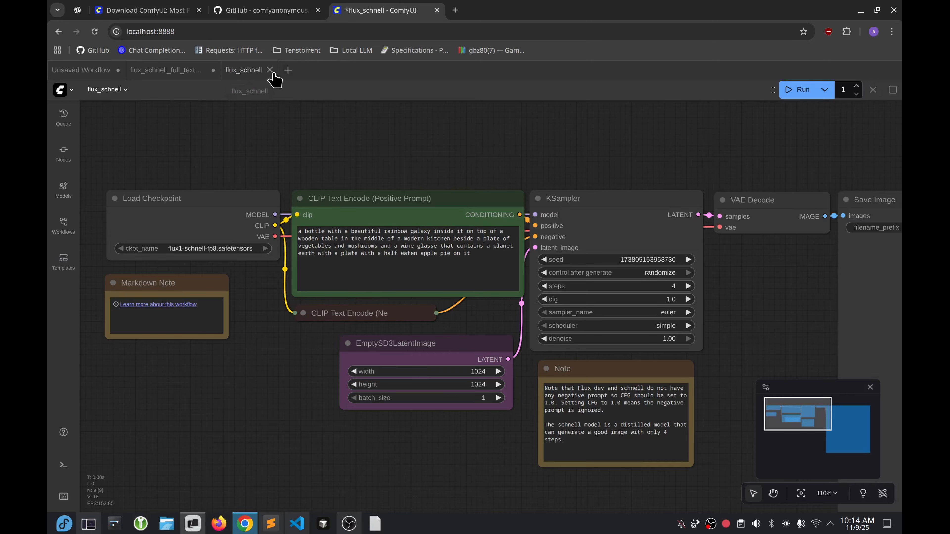
left_click(270, 71)
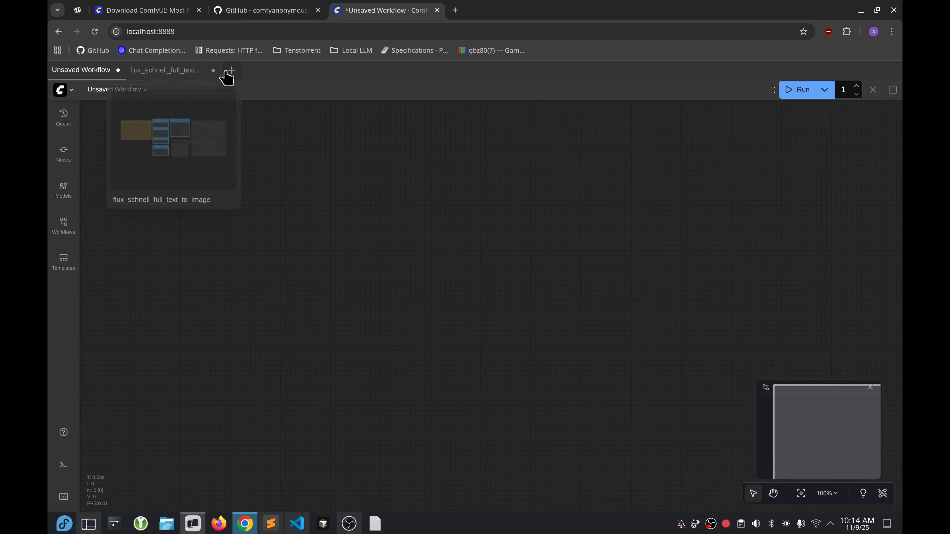
left_click(220, 74)
Look through the ComfyUI GitHub README from the Running section onward, and return to the start of the repository page.
left_click(280, 12)
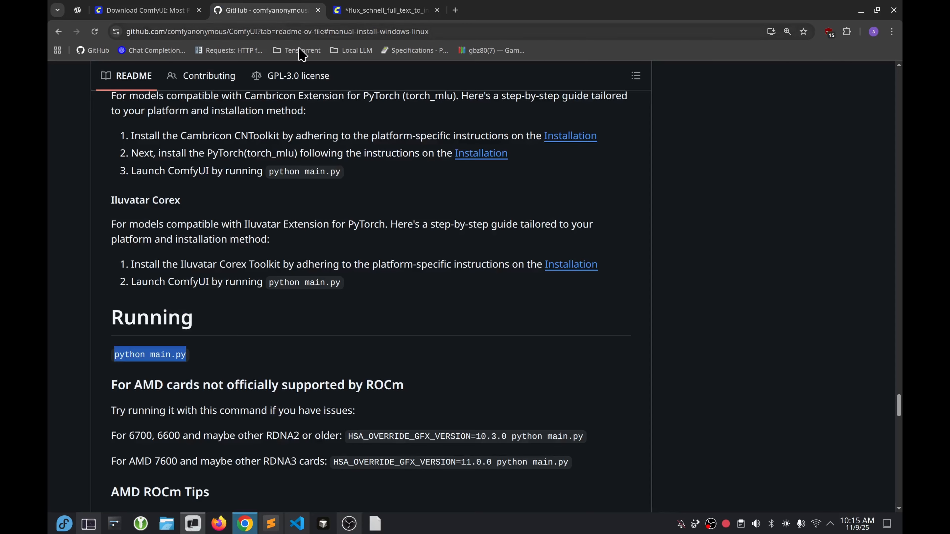
scroll(338, 377, "down", 7)
scroll(338, 378, "down", 7)
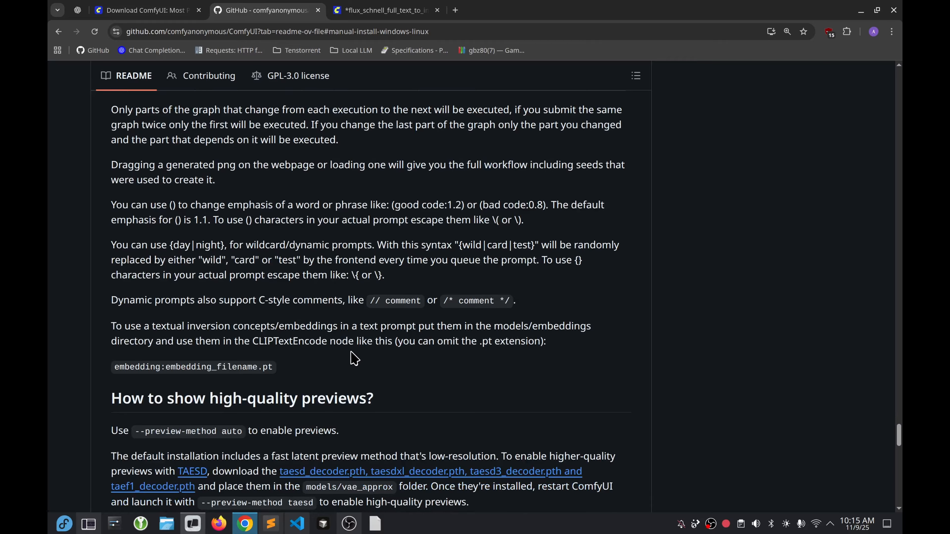
left_click_drag(899, 436, 688, 20)
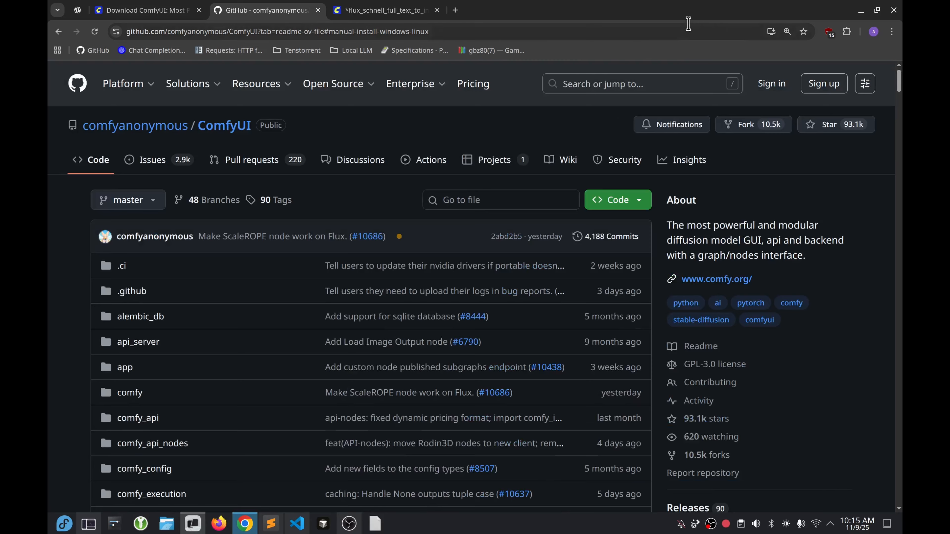
Open the ComfyUI documentation from the comfy.org site's resources and search it for "quantized".
left_click(145, 13)
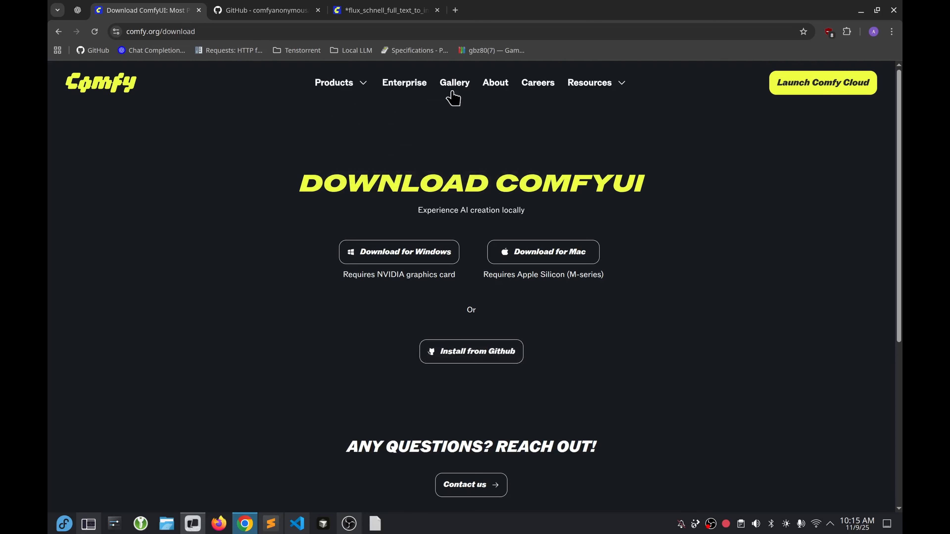
mouse_move(592, 89)
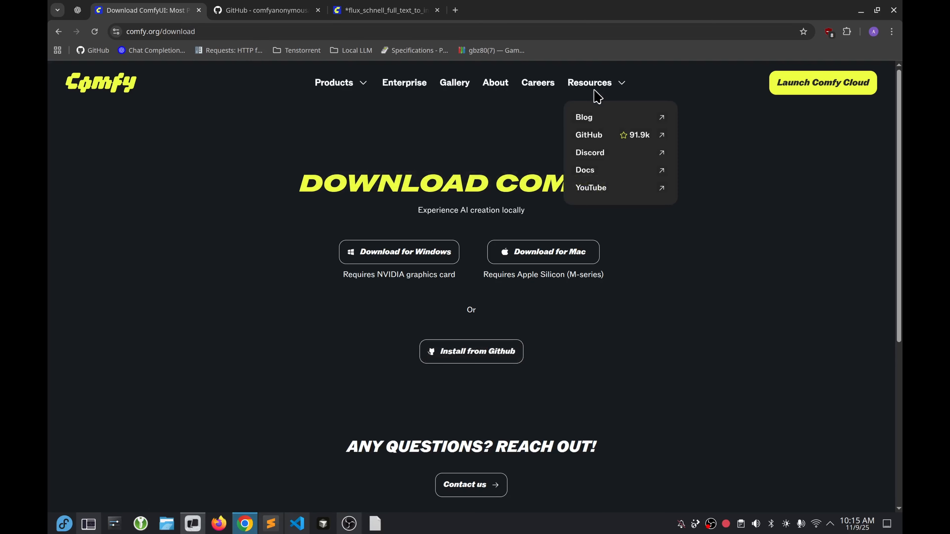
left_click(609, 172)
left_click(95, 111)
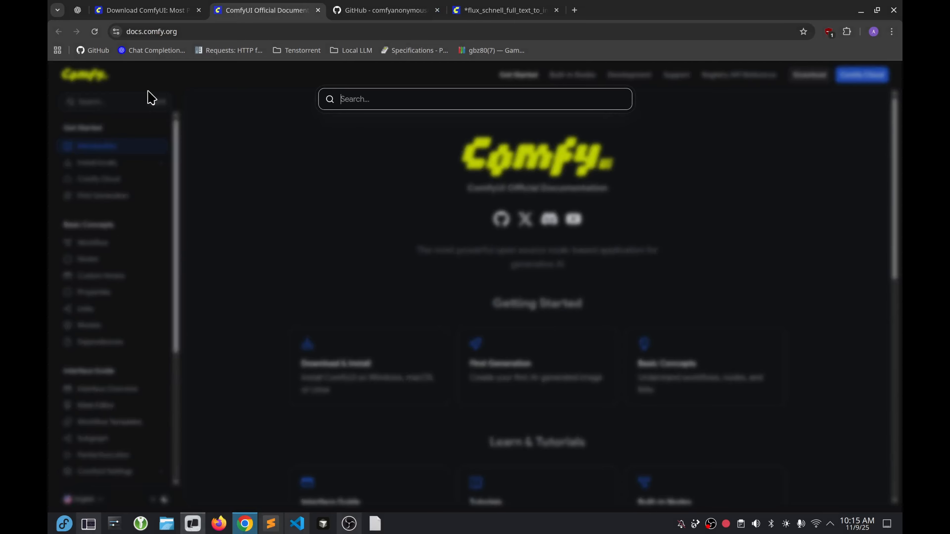
type("quantiz")
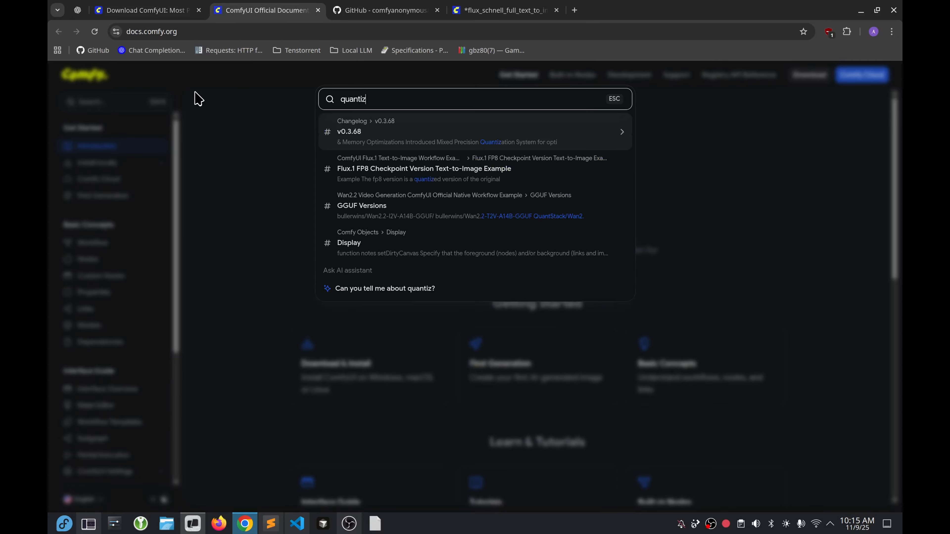
type("ed")
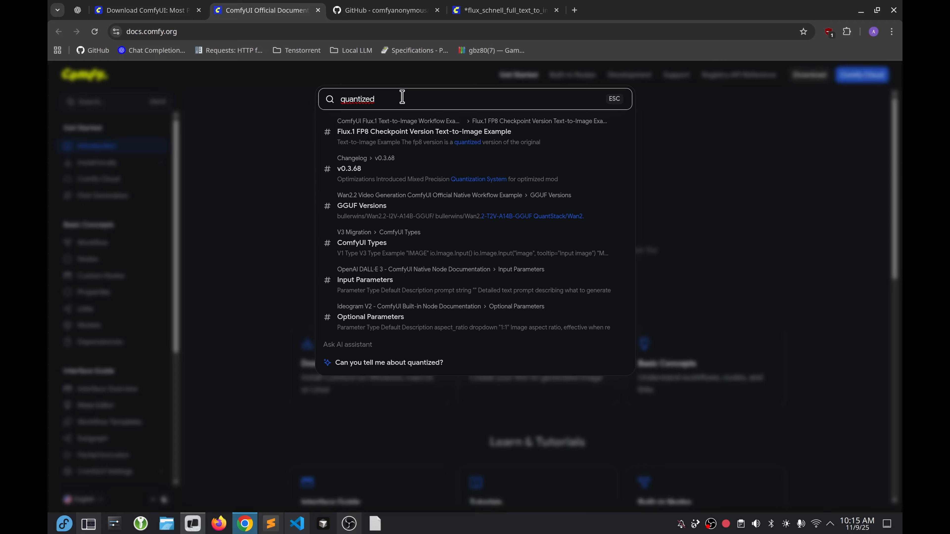
Search the documentation for "running quantized models" and look through the Flux.1 Schnell part of the Flux.1 Text-to-Image tutorial.
key("ctrl+a")
type("runn")
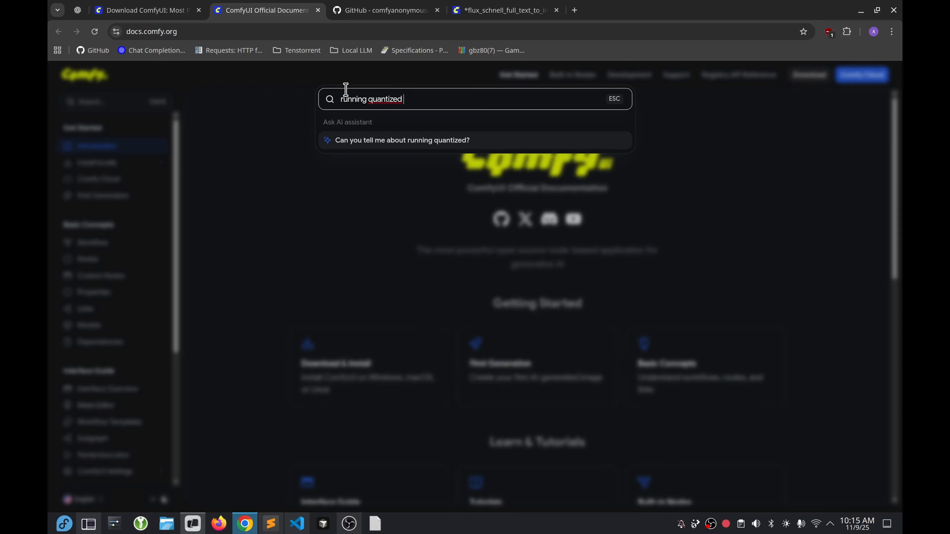
type("ing quantized models")
key("Return")
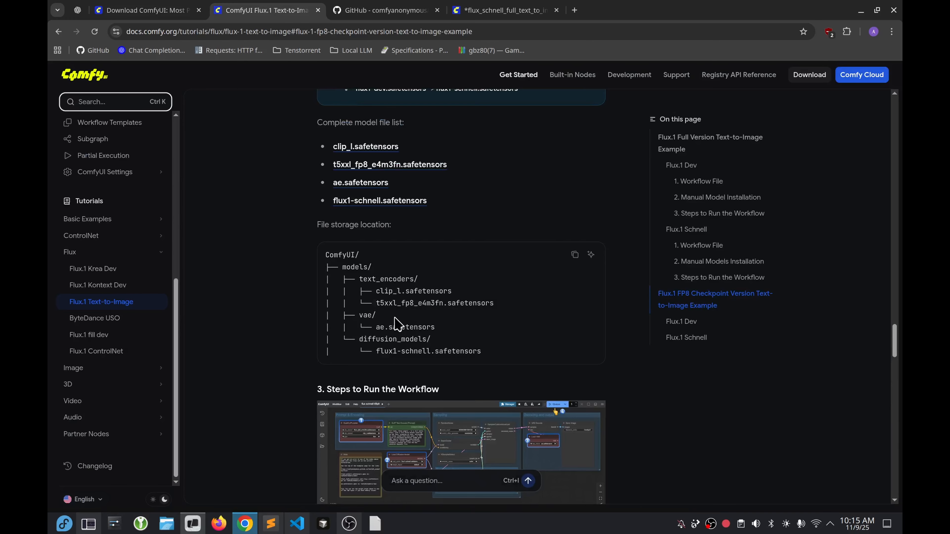
scroll(387, 163, "up", 3)
scroll(408, 126, "up", 12)
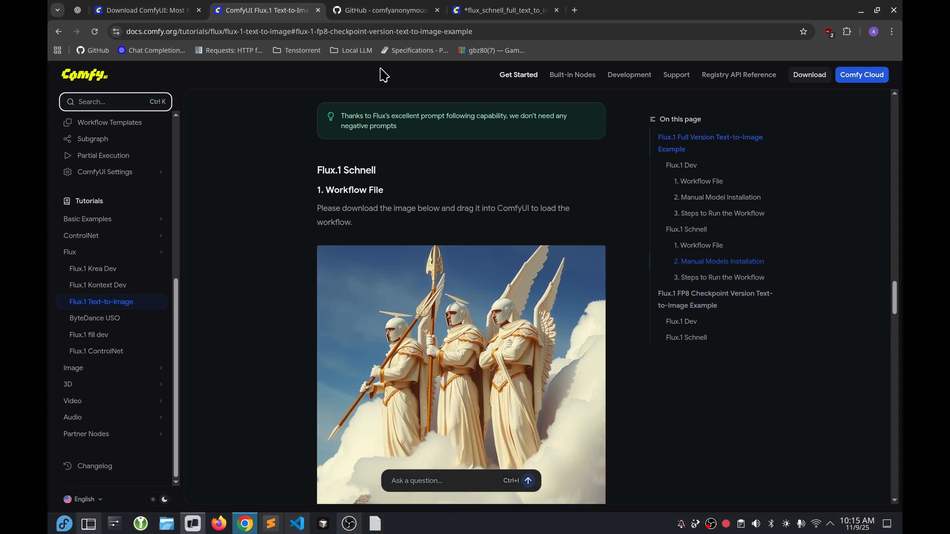
Repeat the documentation search for "running quantized models" and open the Models page under Basic Concepts.
left_click(106, 100)
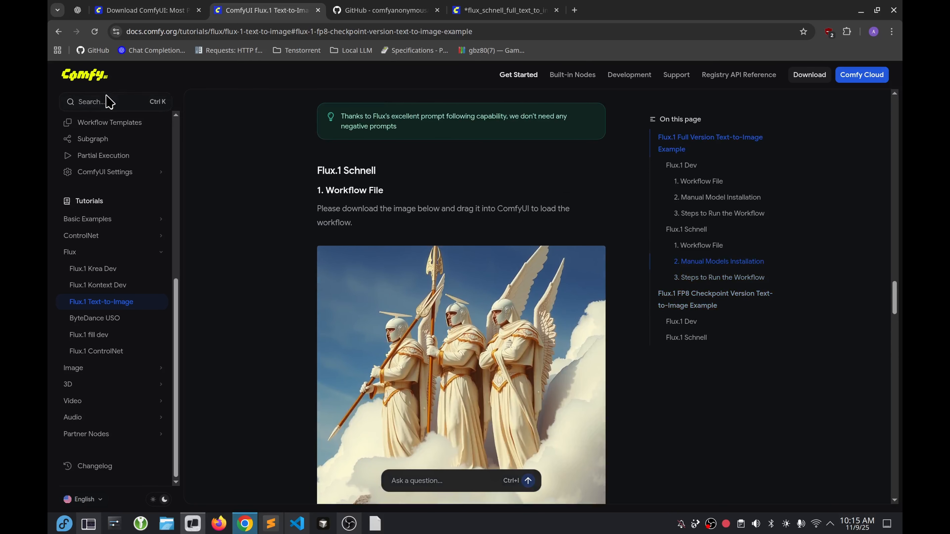
type("running")
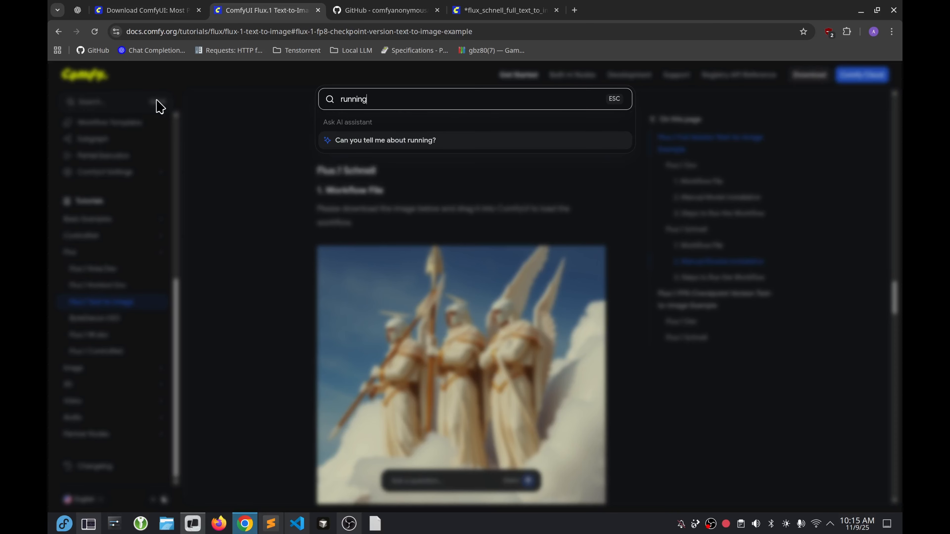
type(" quantized models")
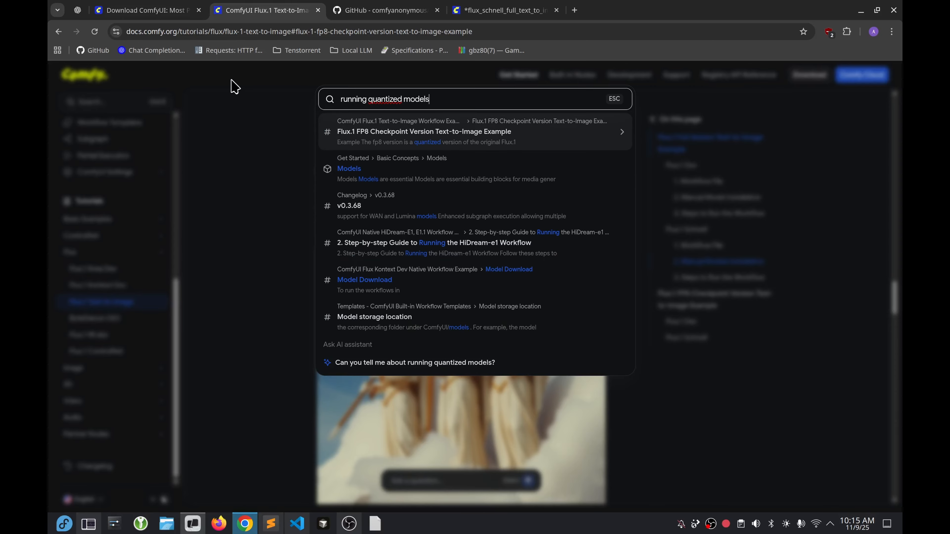
left_click(477, 176)
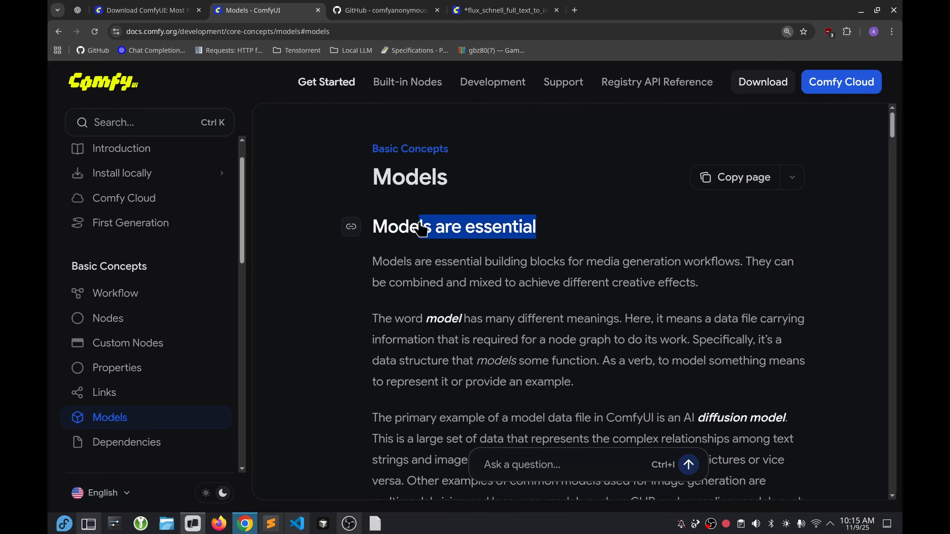
Enlarge the page and read the "Models are essential" section, highlighting its definition of a model.
key("ctrl+plus")
left_click_drag(405, 186, 710, 206)
left_click(710, 206)
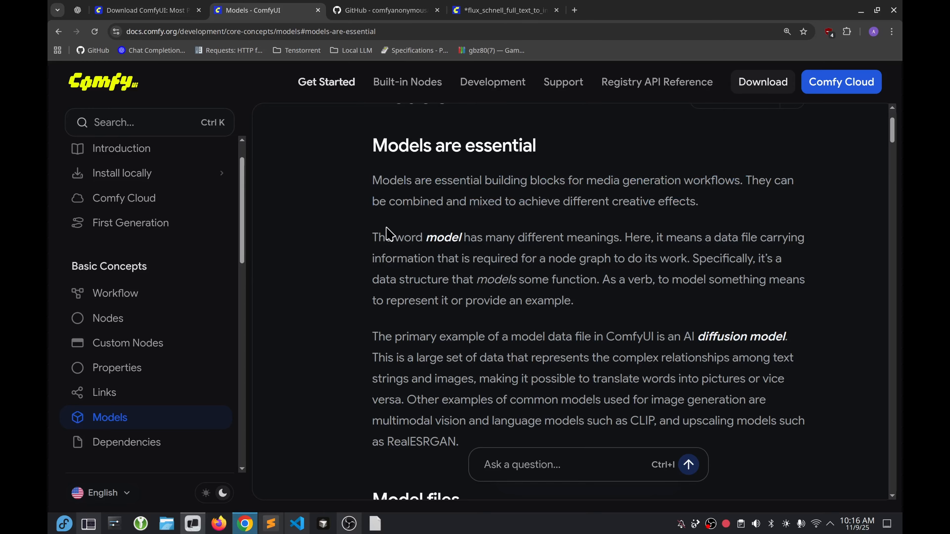
left_click_drag(386, 233, 384, 297)
left_click_drag(449, 280, 571, 300)
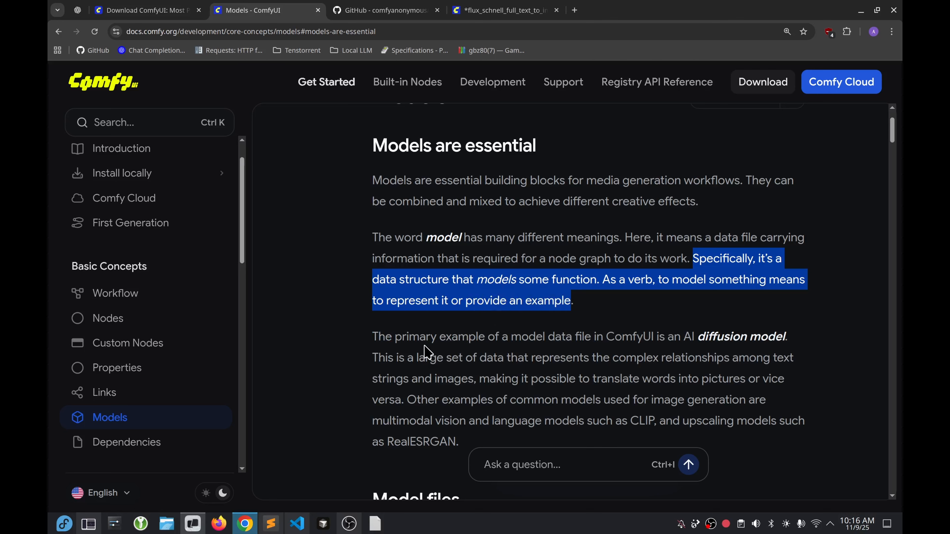
scroll(383, 351, "down", 3)
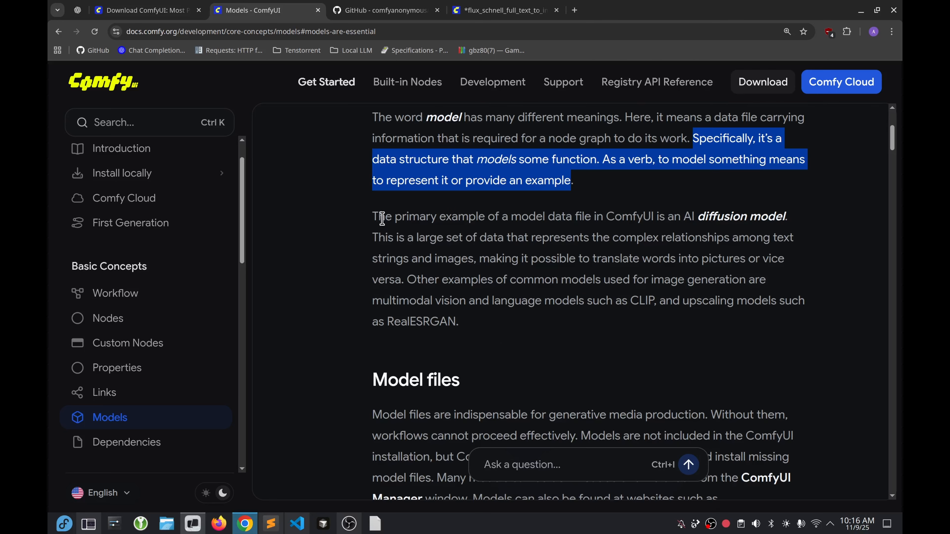
scroll(545, 186, "up", 3)
left_click_drag(613, 301, 376, 154)
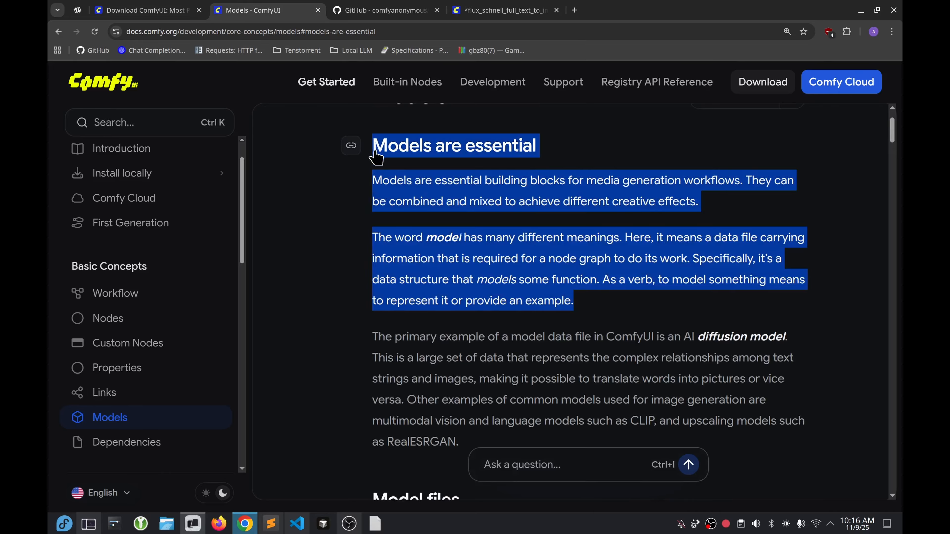
Read the paragraph on the AI diffusion model and the other common image generation models, highlighting it along the way.
left_click_drag(385, 344, 712, 342)
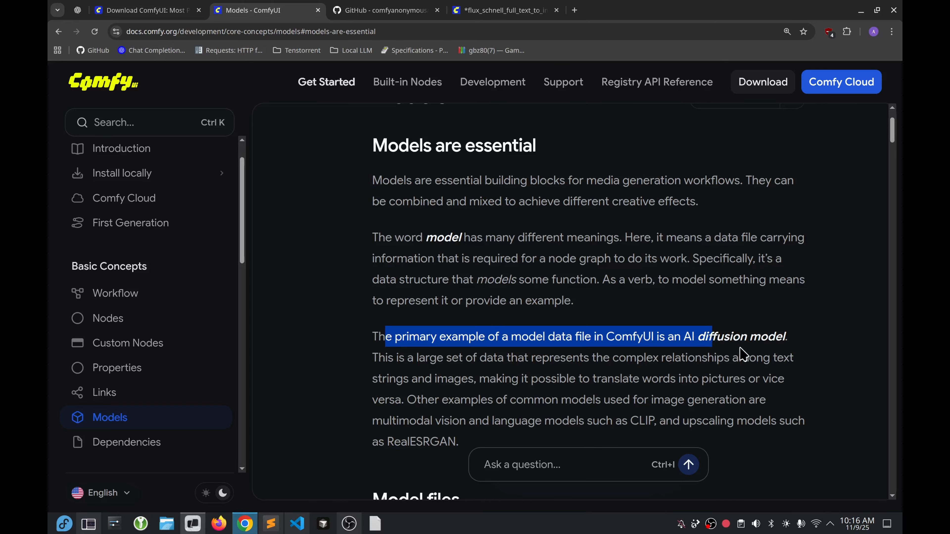
left_click(526, 374)
scroll(357, 266, "down", 2)
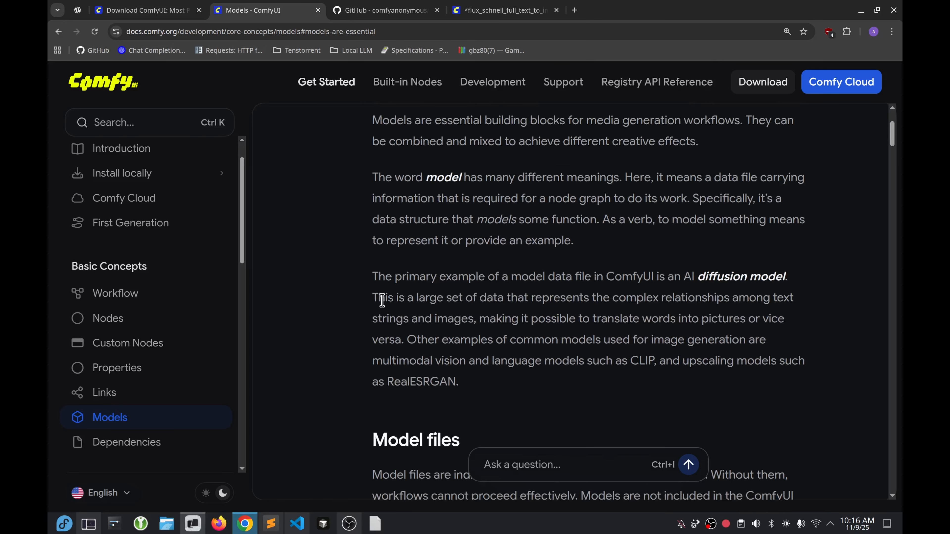
left_click_drag(382, 299, 456, 382)
scroll(446, 371, "down", 3)
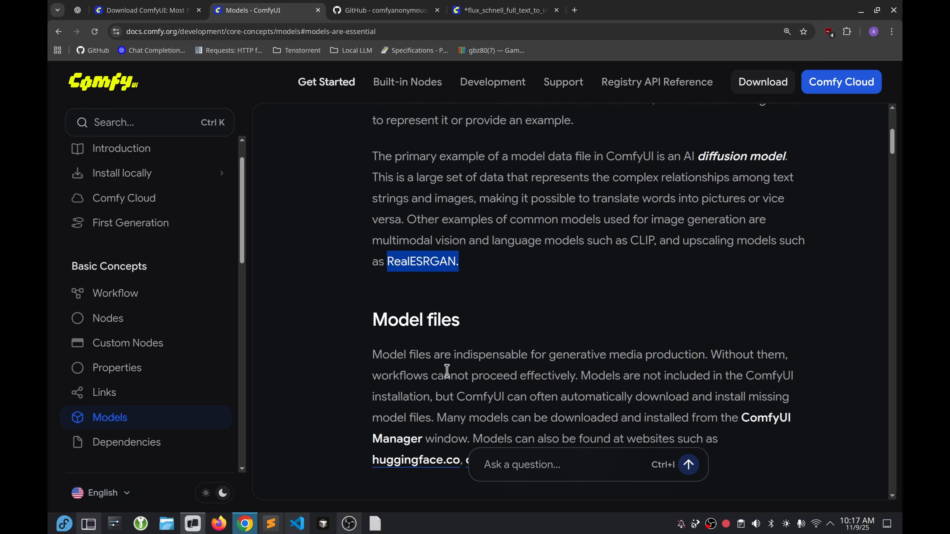
Read the "Model files" section, highlighting the text on how models are installed and which websites offer them.
left_click(443, 392)
scroll(460, 373, "down", 6)
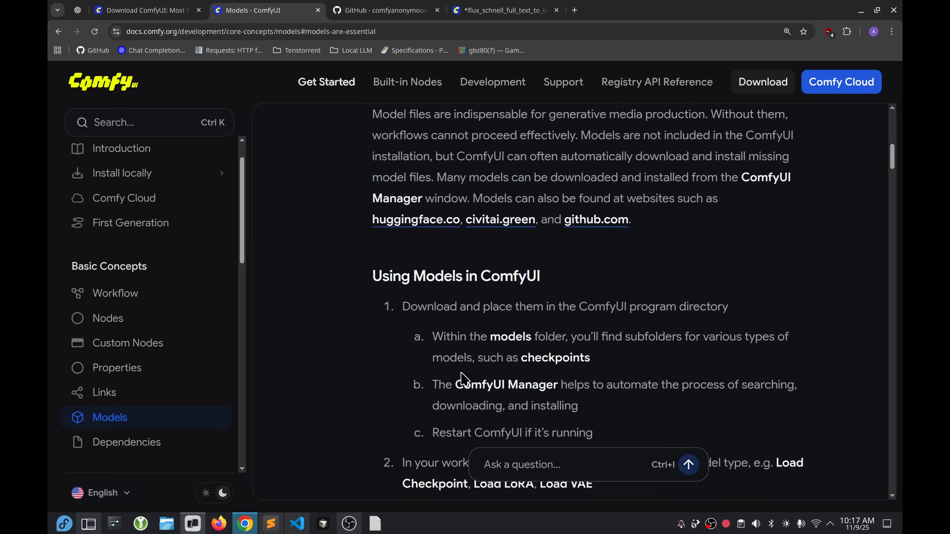
scroll(397, 186, "up", 2)
left_click_drag(387, 176, 642, 264)
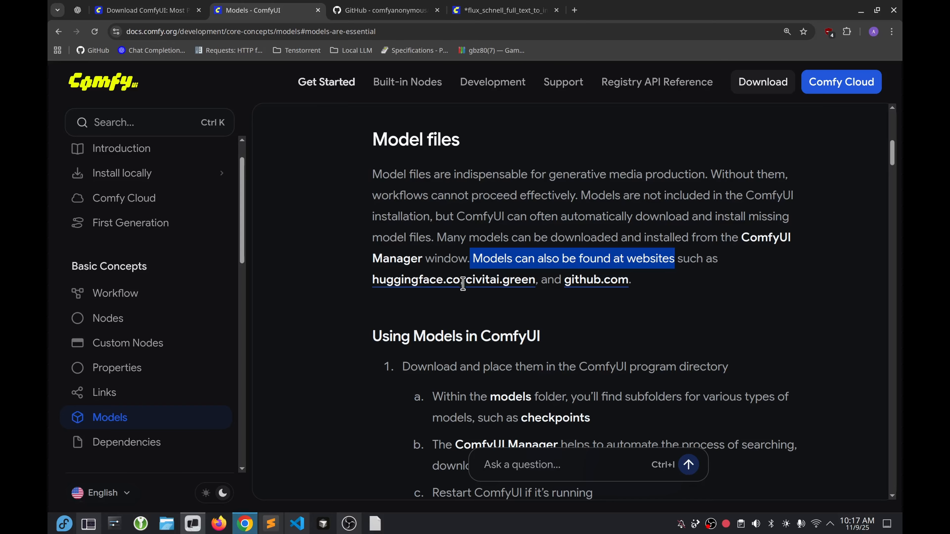
Read the first item of "Using Models in ComfyUI", highlighting its notes on the program directory, the models folder and the ComfyUI Manager.
scroll(434, 298, "down", 3)
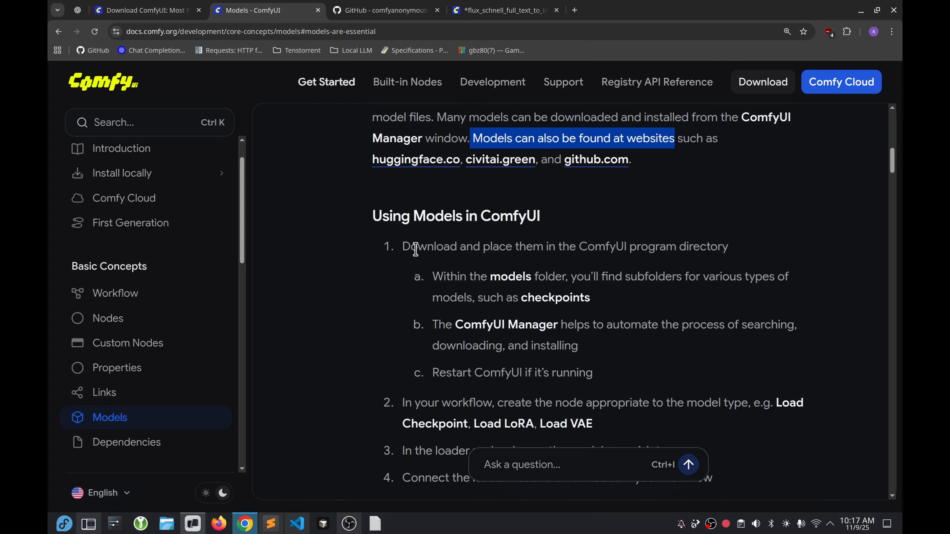
left_click_drag(415, 250, 505, 253)
left_click(505, 253)
left_click_drag(426, 244, 722, 247)
left_click_drag(460, 277, 694, 296)
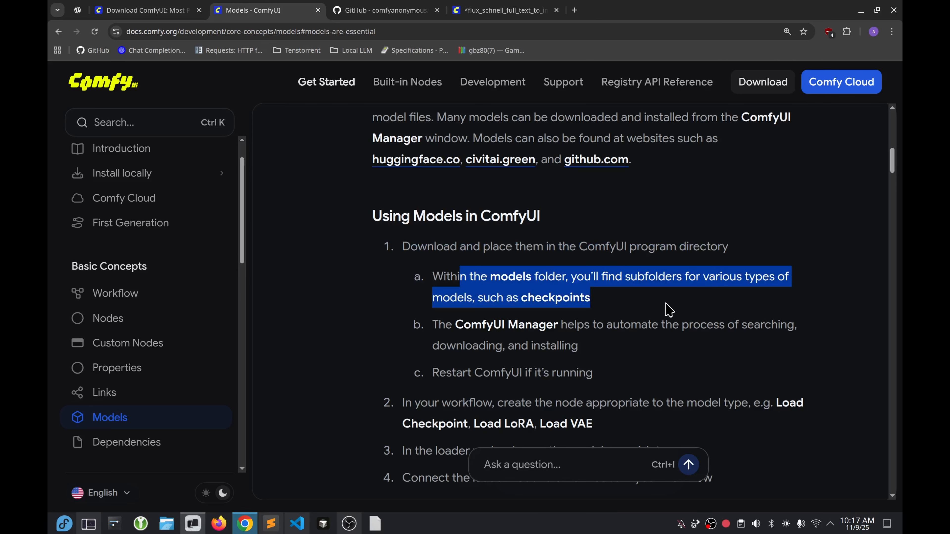
left_click_drag(412, 322, 668, 343)
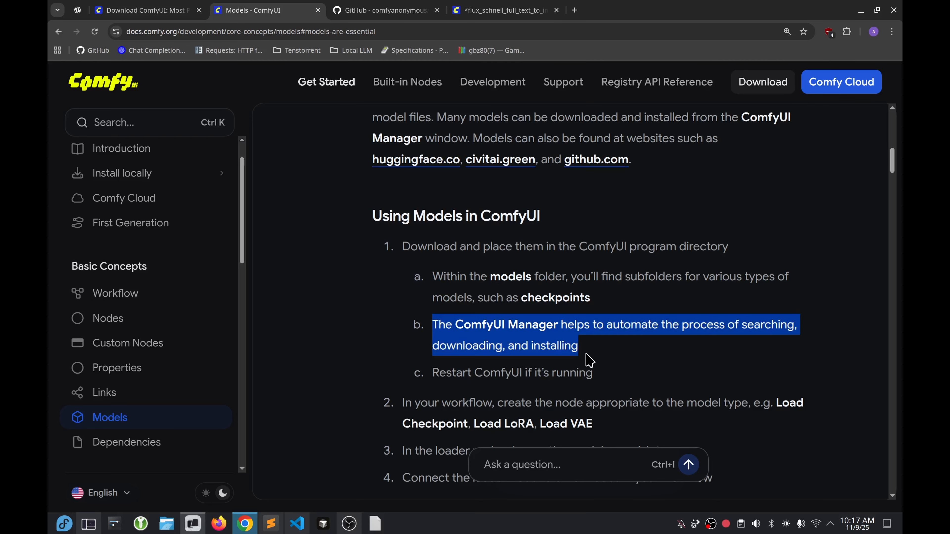
left_click_drag(586, 354, 511, 332)
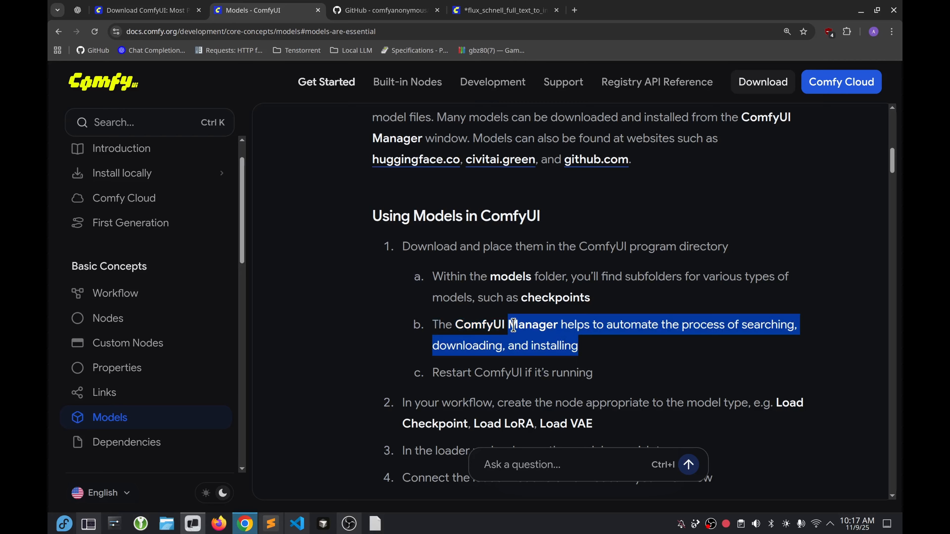
Open the model library in the running ComfyUI, then recheck the documentation's line on the ComfyUI Manager.
left_click(465, 11)
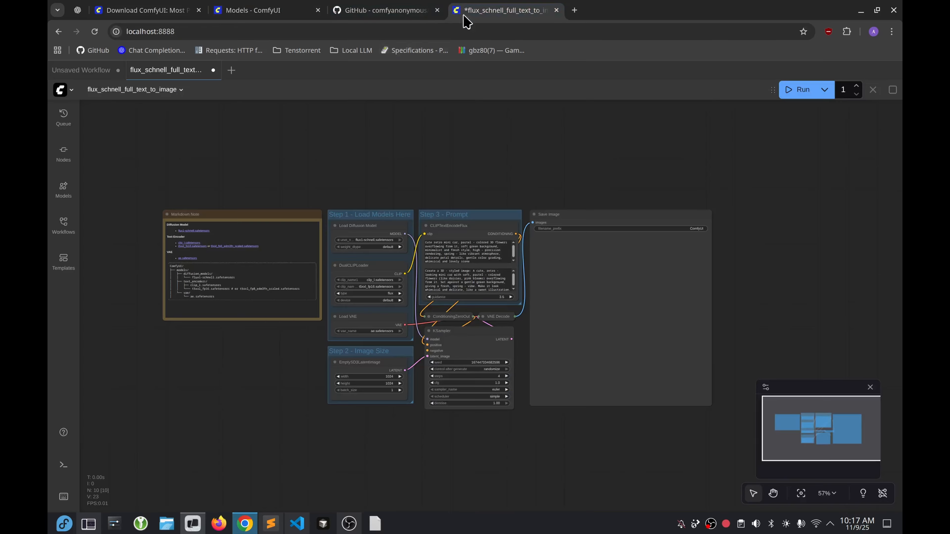
left_click(60, 263)
left_click(65, 192)
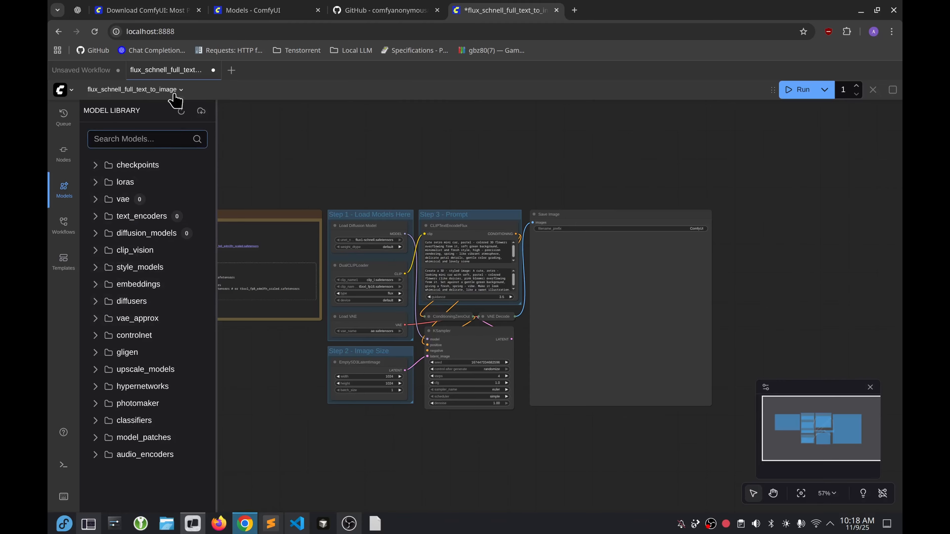
left_click(269, 11)
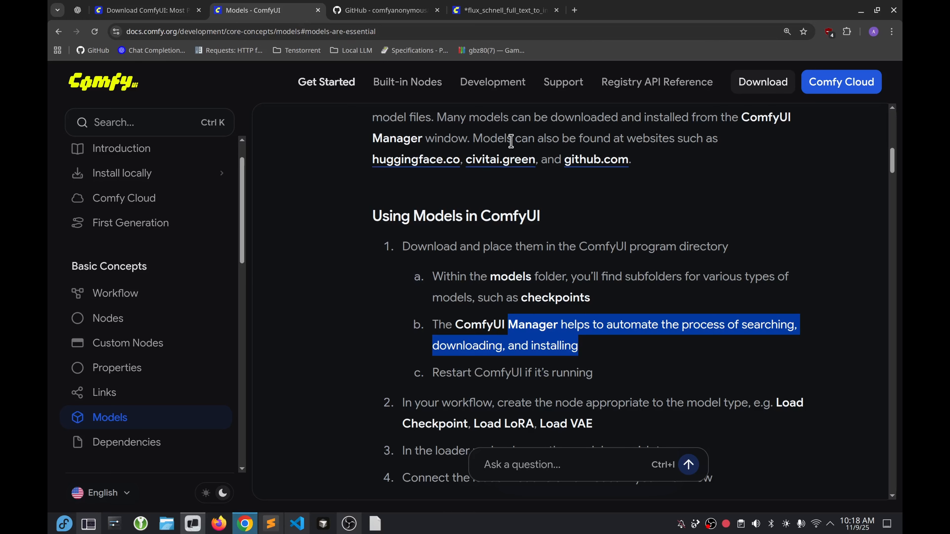
triple_click(482, 339)
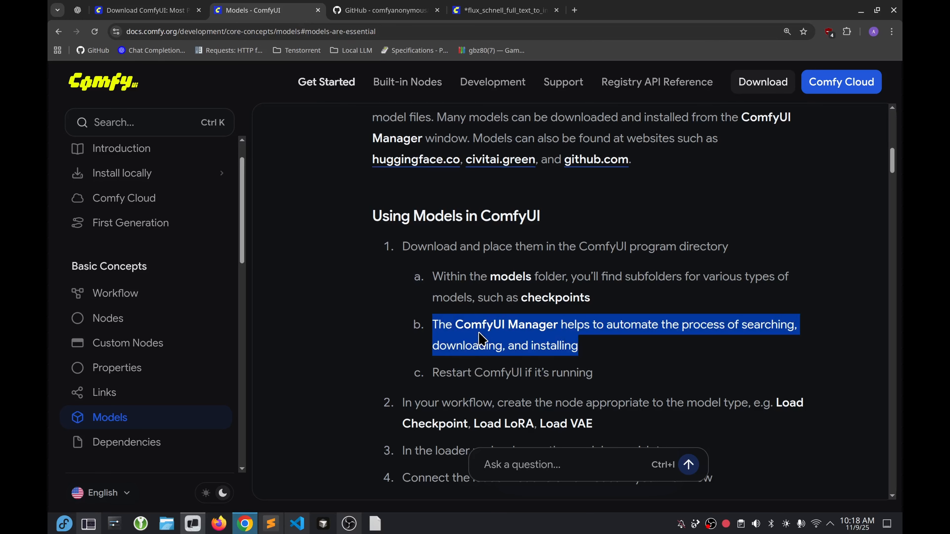
Return to the Flux Schnell workflow and check ComfyUI's main menu and logs for the ComfyUI Manager.
left_click(472, 15)
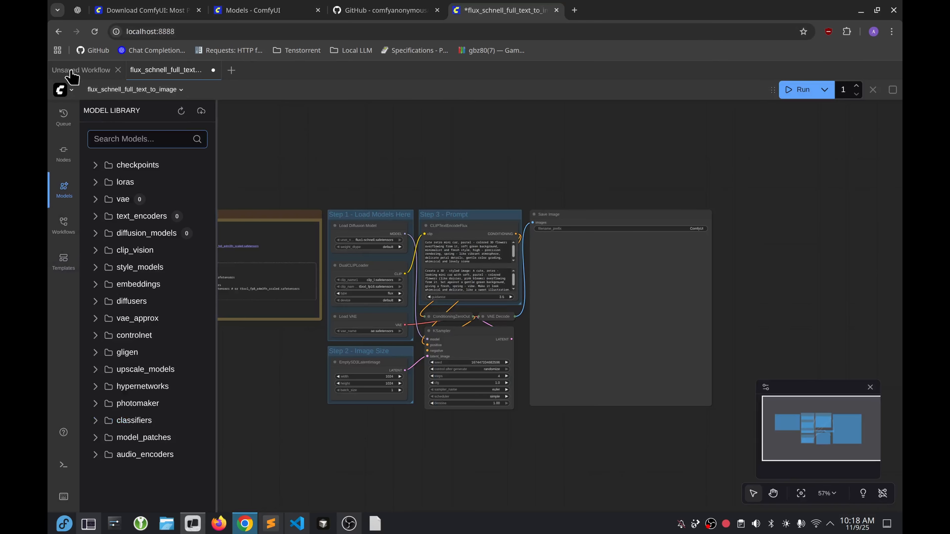
left_click(70, 92)
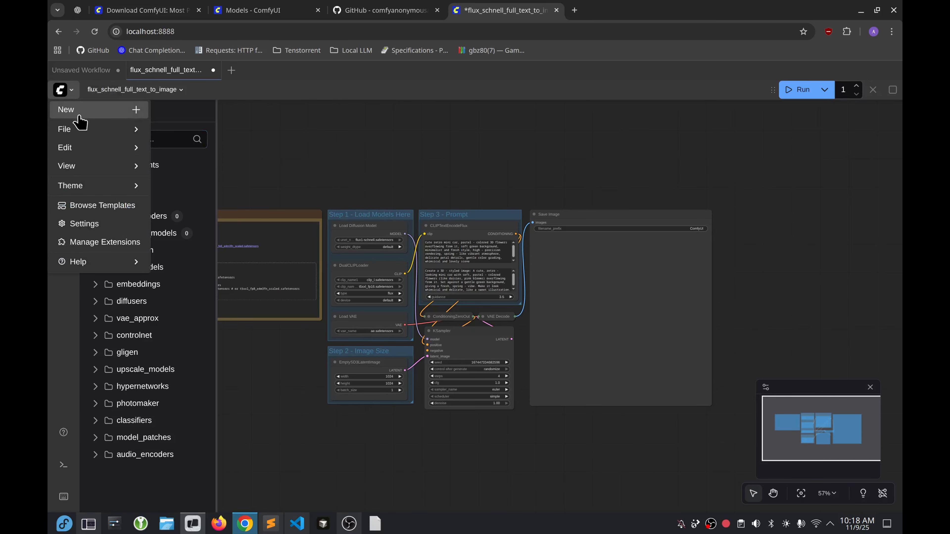
left_click(50, 366)
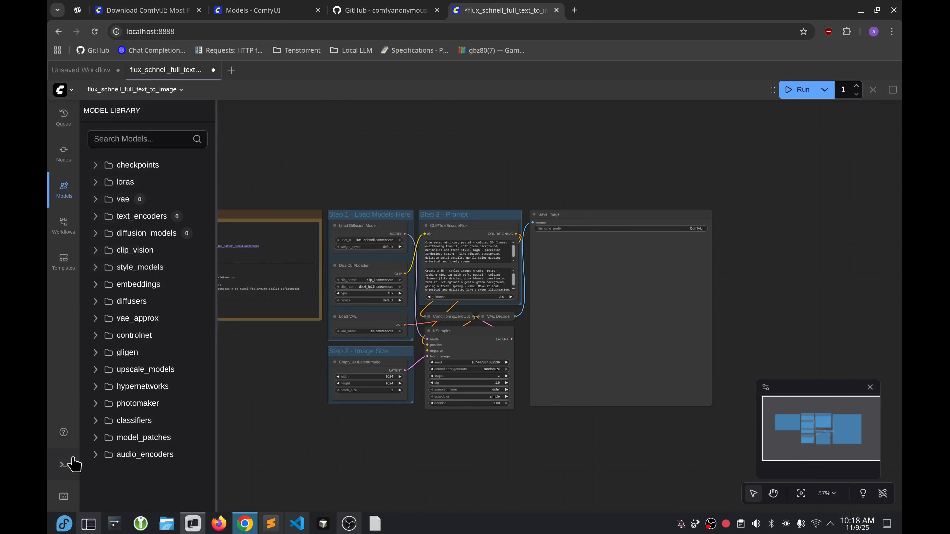
left_click(65, 472)
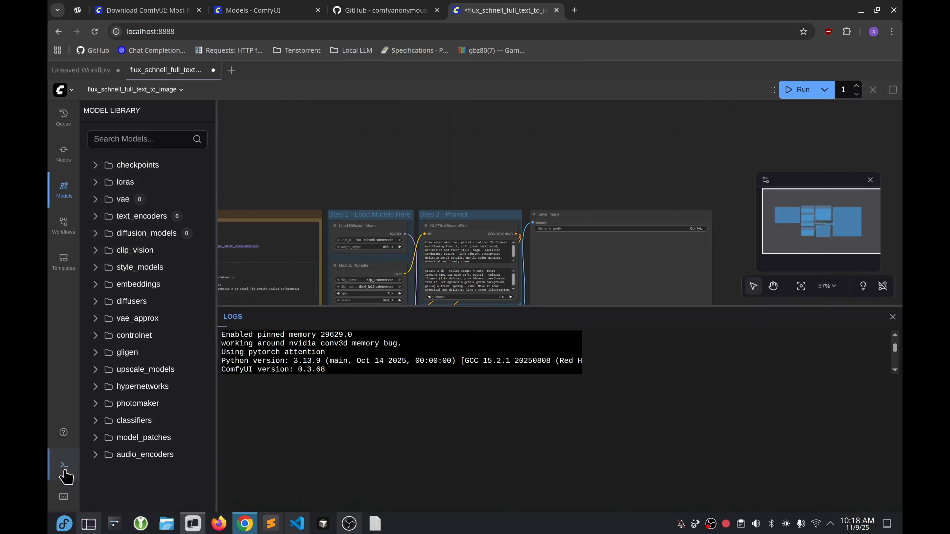
left_click(65, 472)
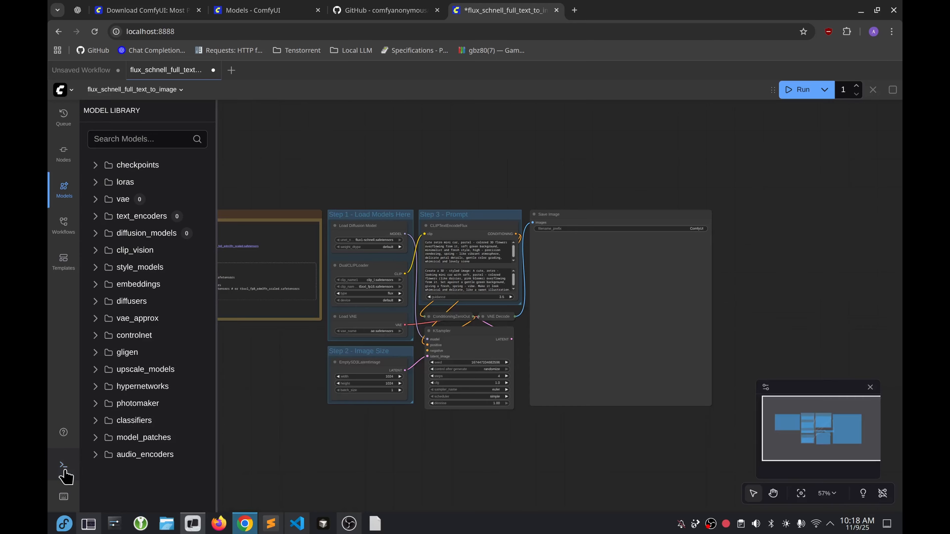
Create a new blank workflow and look through the node library, the queue and the main menu.
left_click(65, 93)
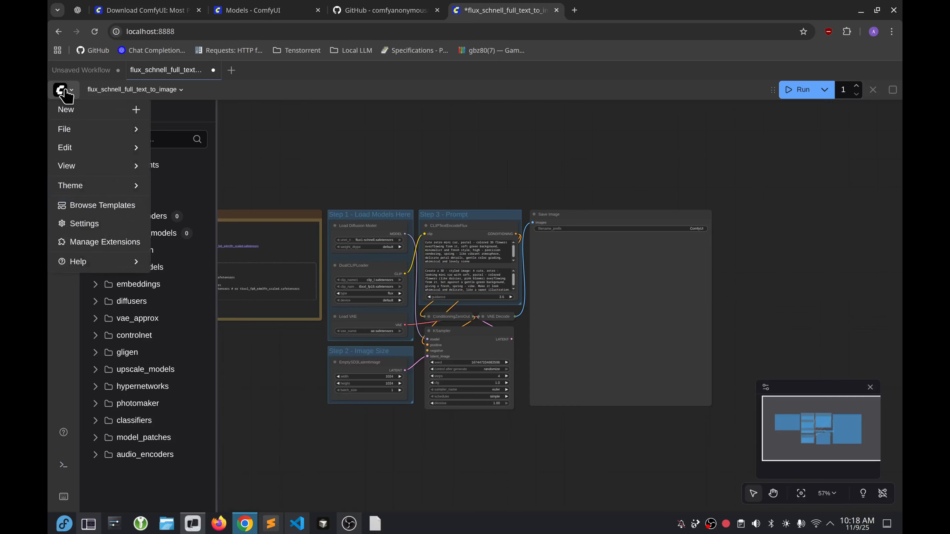
left_click(88, 112)
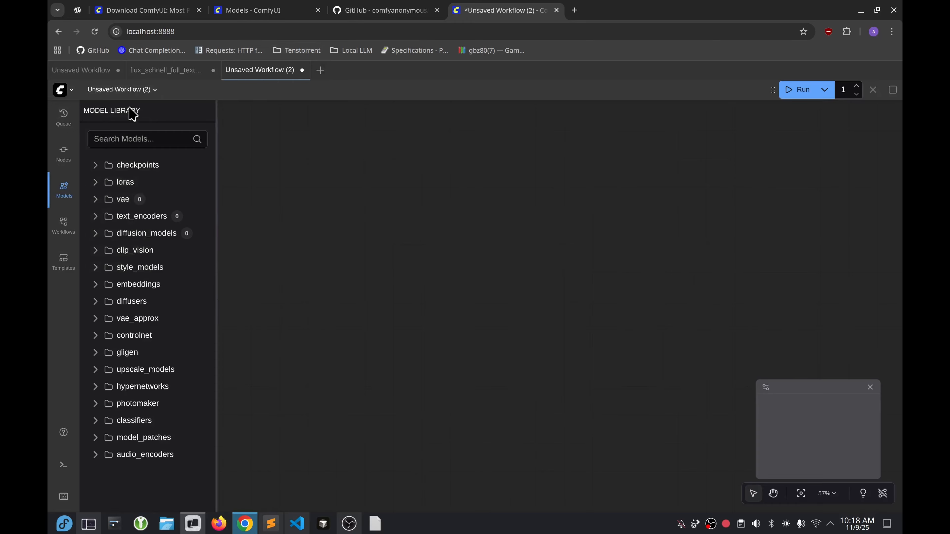
left_click(61, 156)
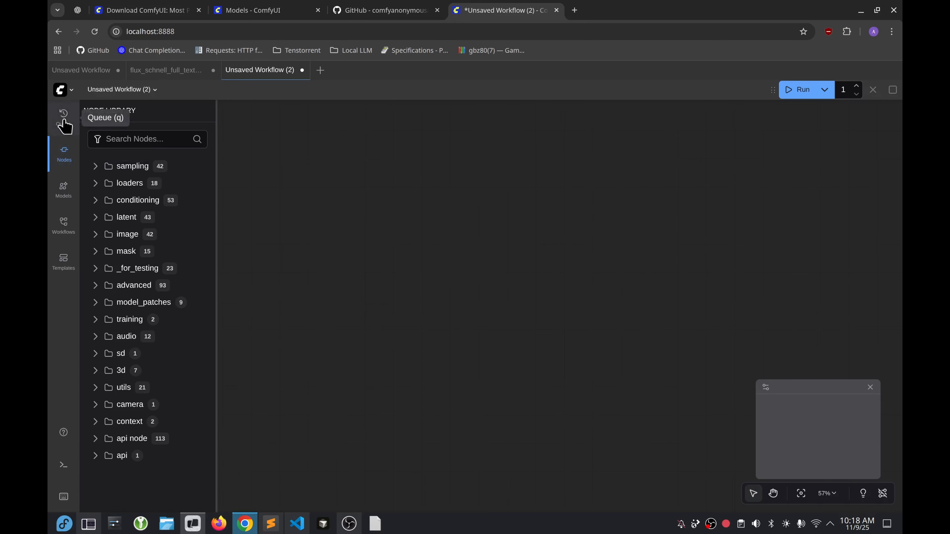
left_click(64, 124)
left_click(61, 90)
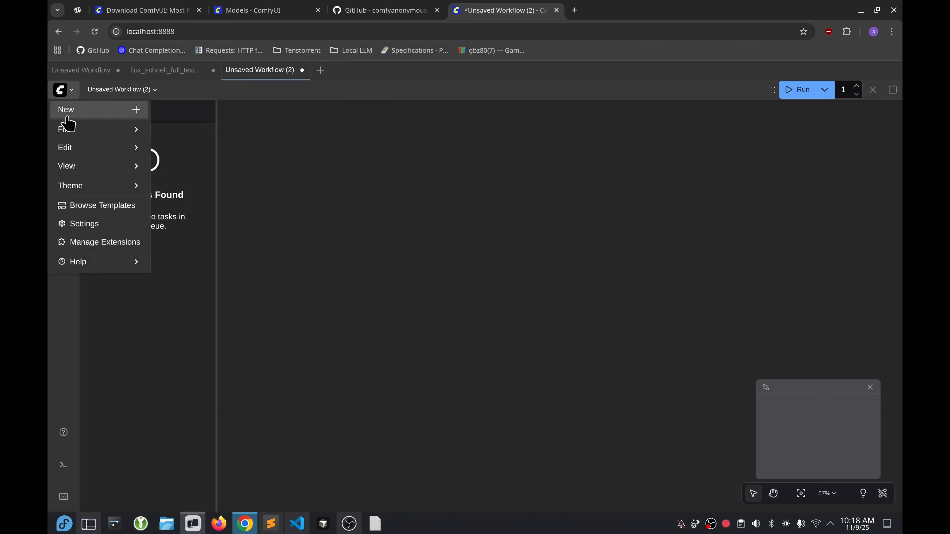
mouse_move(87, 173)
mouse_move(95, 191)
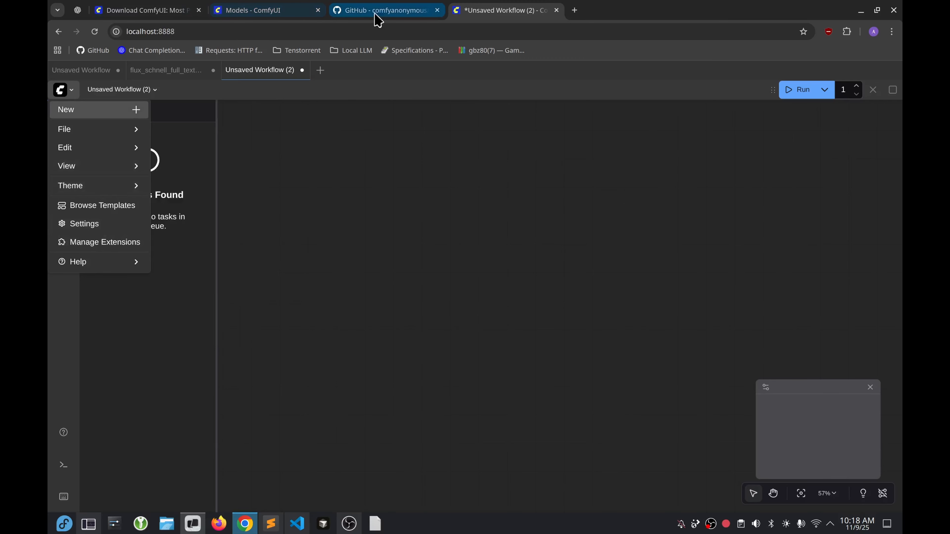
Reread the documentation's points on the ComfyUI Manager and on restarting ComfyUI, and look through the page's topic list.
left_click(290, 18)
double_click(483, 323)
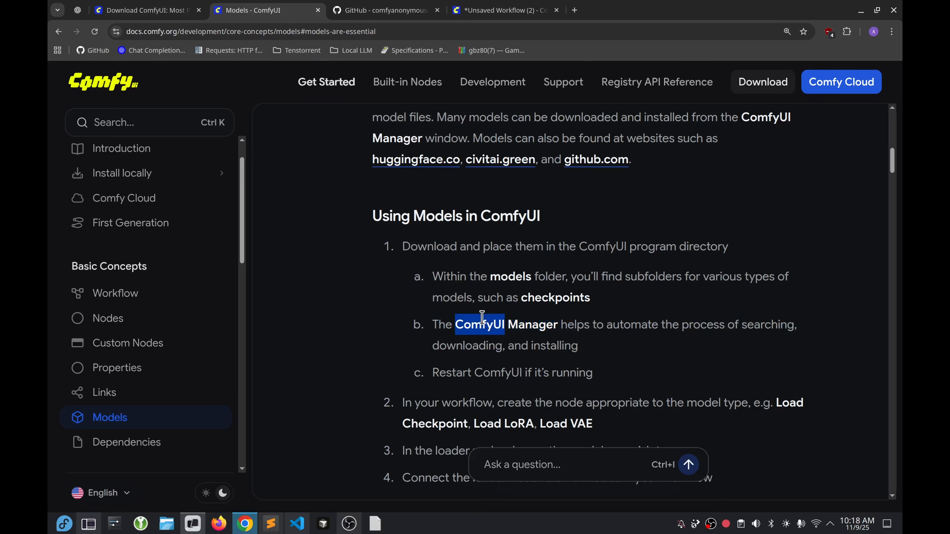
left_click_drag(483, 323, 518, 322)
scroll(140, 388, "down", 5)
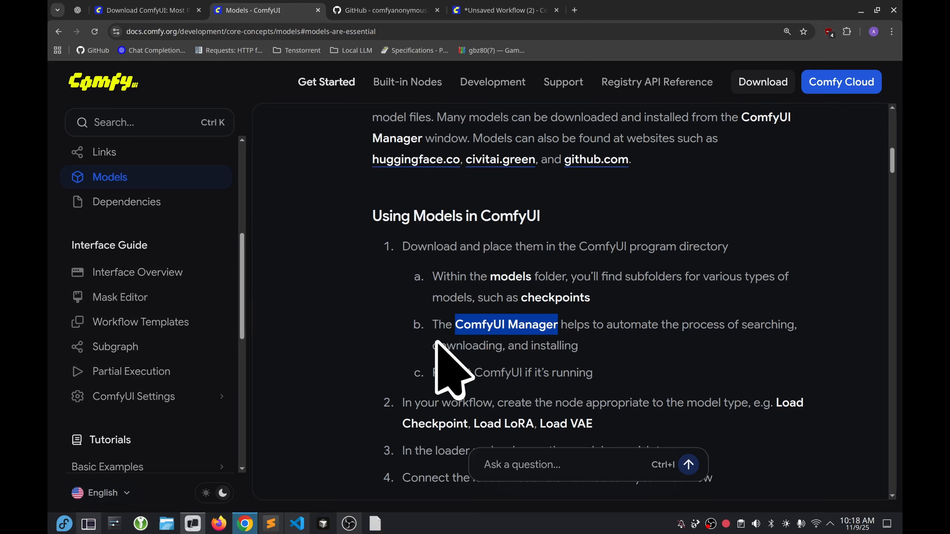
scroll(449, 352, "up", 3)
scroll(460, 364, "down", 3)
left_click_drag(450, 343, 449, 334)
left_click(427, 365)
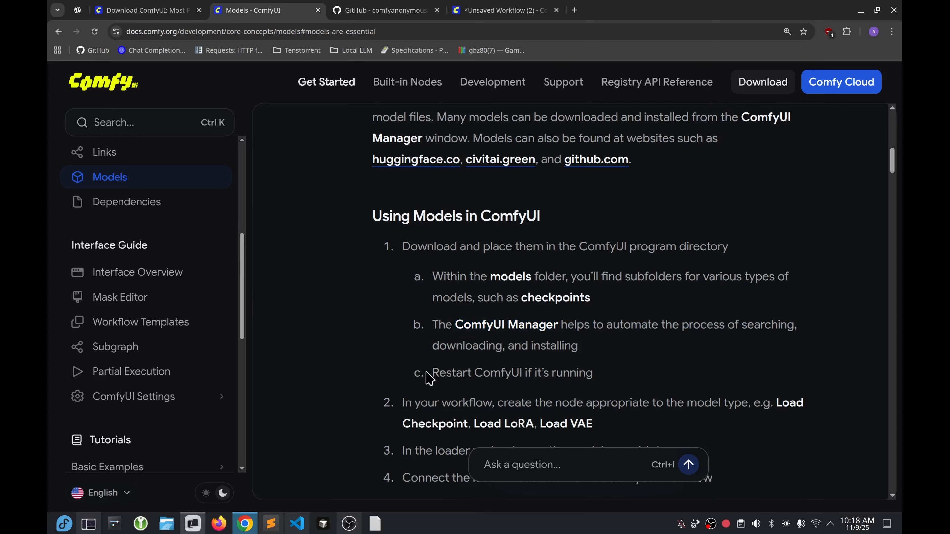
left_click_drag(429, 373, 571, 329)
left_click(574, 350)
left_click_drag(430, 374, 561, 366)
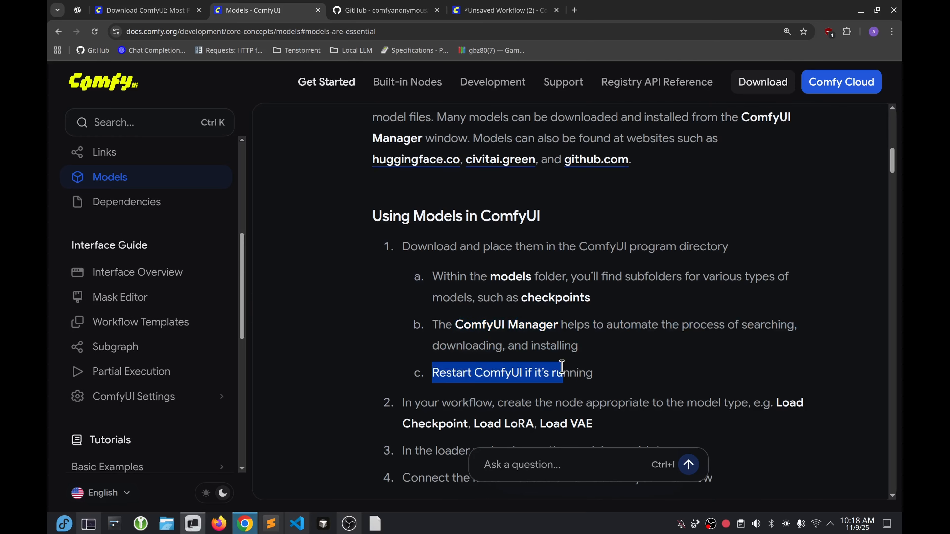
left_click(549, 380)
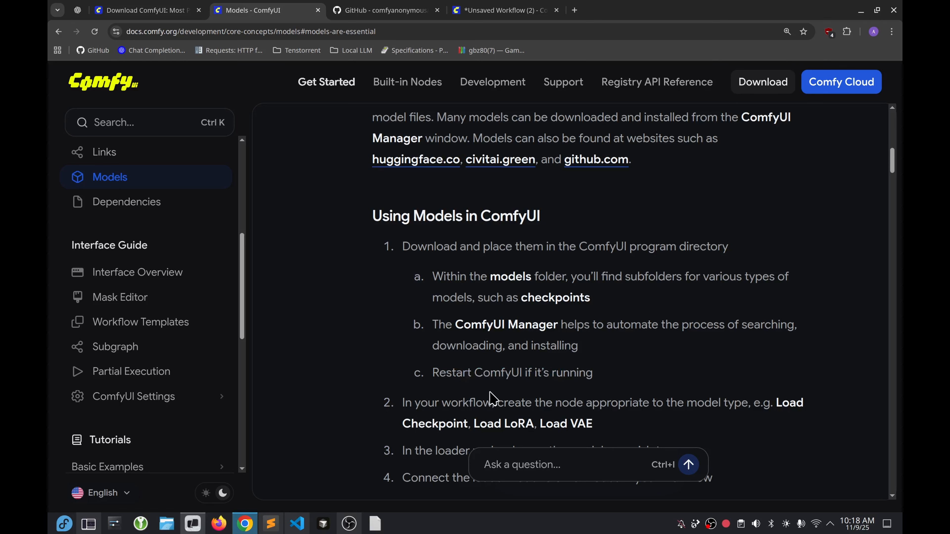
Read items 2 to 4 of "Using Models in ComfyUI" on creating, setting and connecting the loader node, highlighting each.
scroll(458, 391, "down", 2)
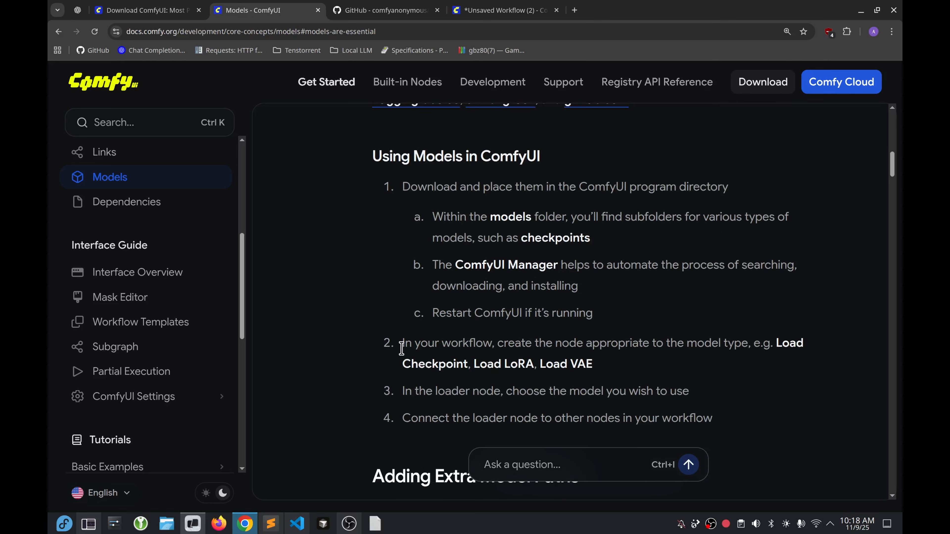
left_click_drag(401, 343, 596, 367)
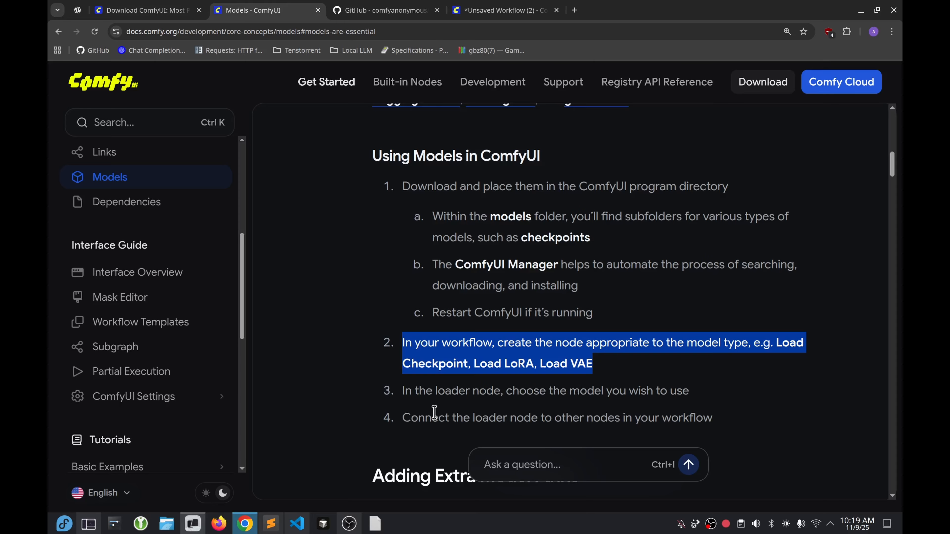
left_click_drag(403, 391, 674, 390)
scroll(445, 304, "down", 2)
left_click_drag(446, 358, 651, 351)
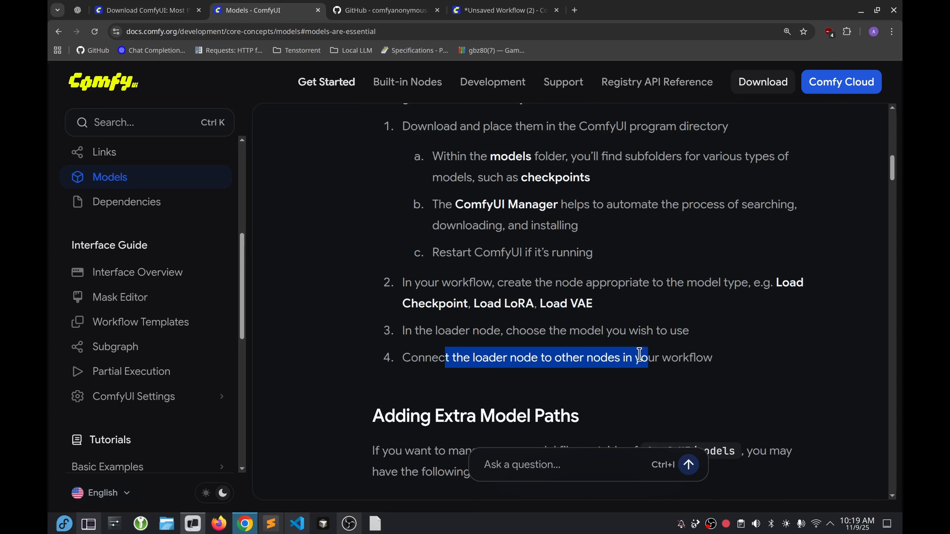
Skim the rest of the Models page, including "Open Config File", "Model training and refinement" and the notes on additional models.
scroll(575, 269, "down", 15)
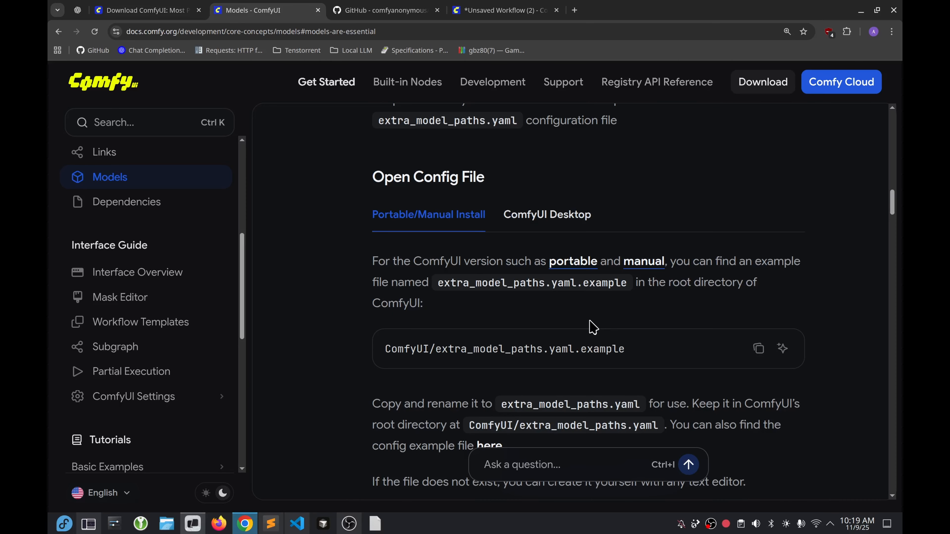
left_click_drag(899, 200, 899, 403)
left_click_drag(442, 189, 615, 347)
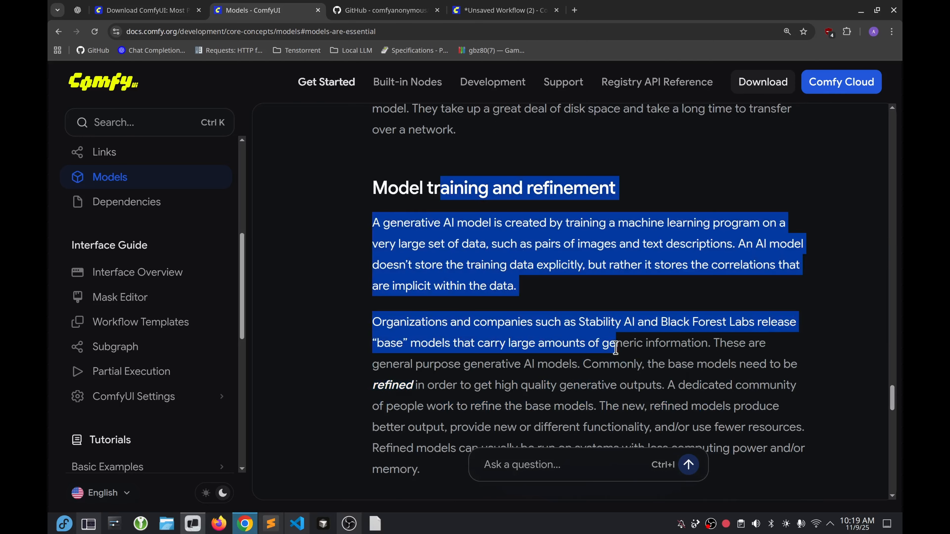
scroll(617, 329, "down", 15)
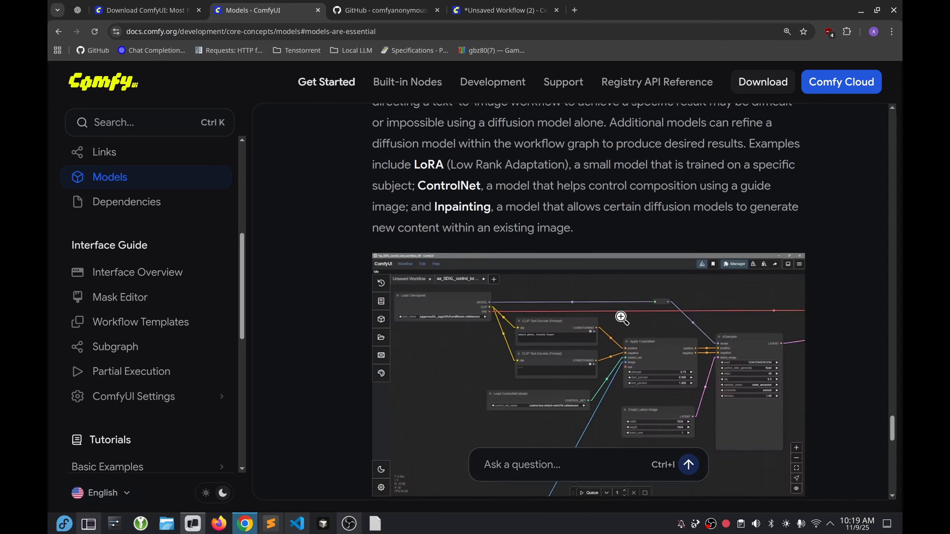
scroll(623, 321, "down", 6)
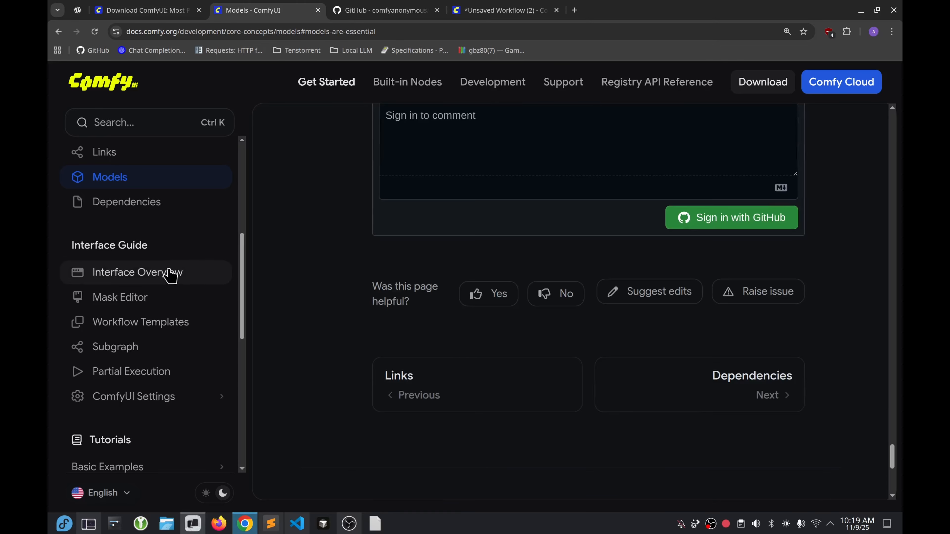
Open the documentation's Interface Overview page and skim its sections on localization, the interface parts, the sidebar buttons and the old menu.
left_click(169, 287)
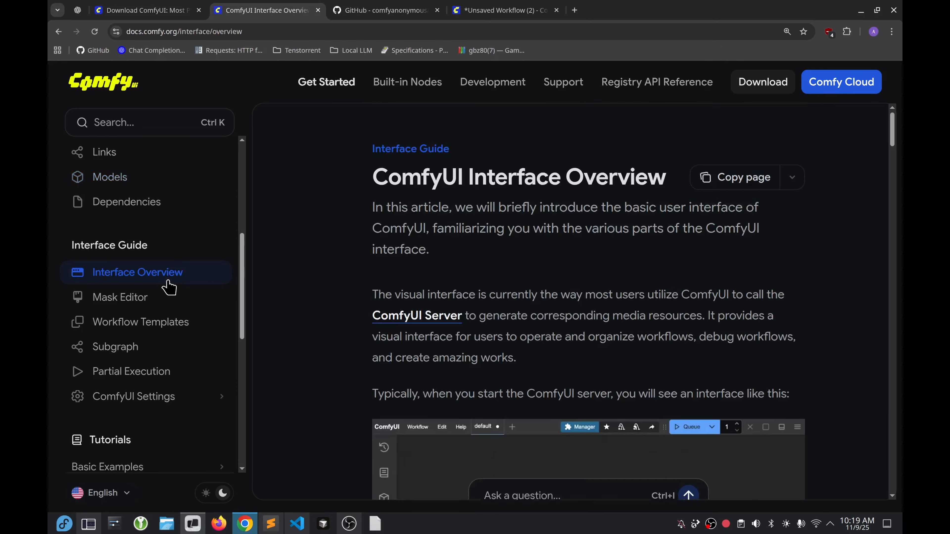
scroll(468, 228, "down", 6)
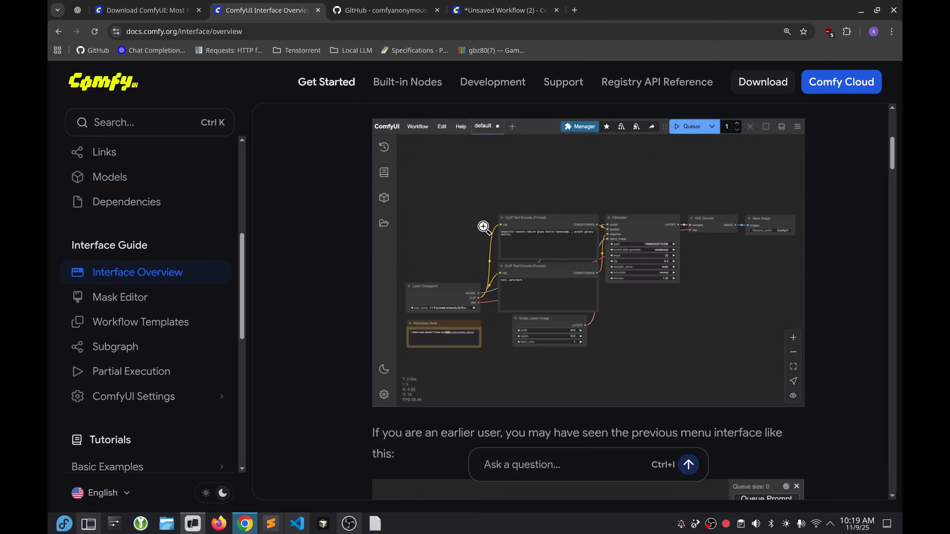
scroll(483, 227, "down", 12)
scroll(418, 322, "down", 10)
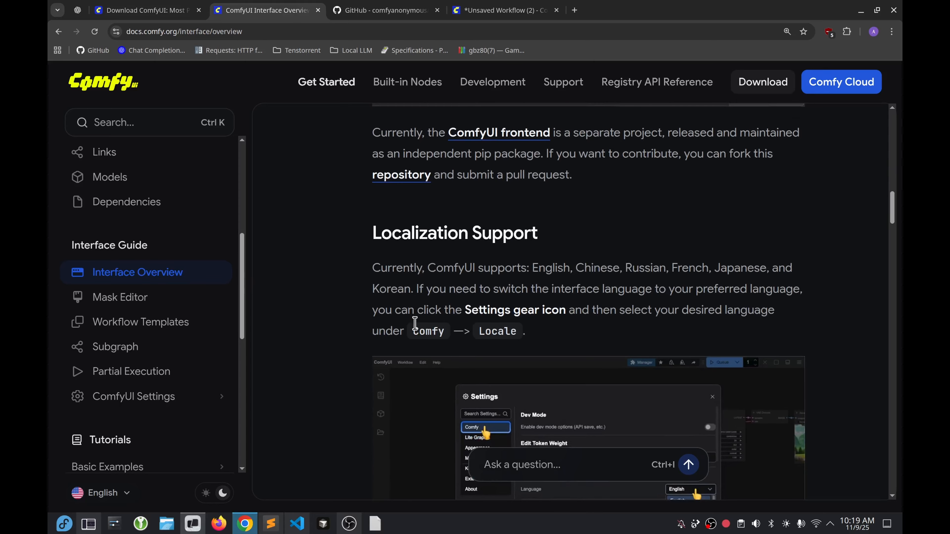
scroll(418, 293, "down", 6)
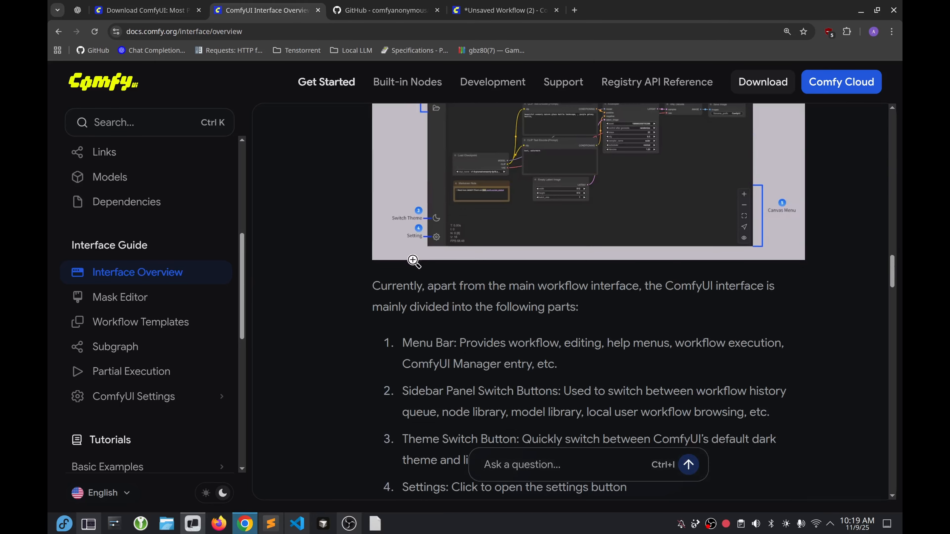
scroll(413, 262, "down", 15)
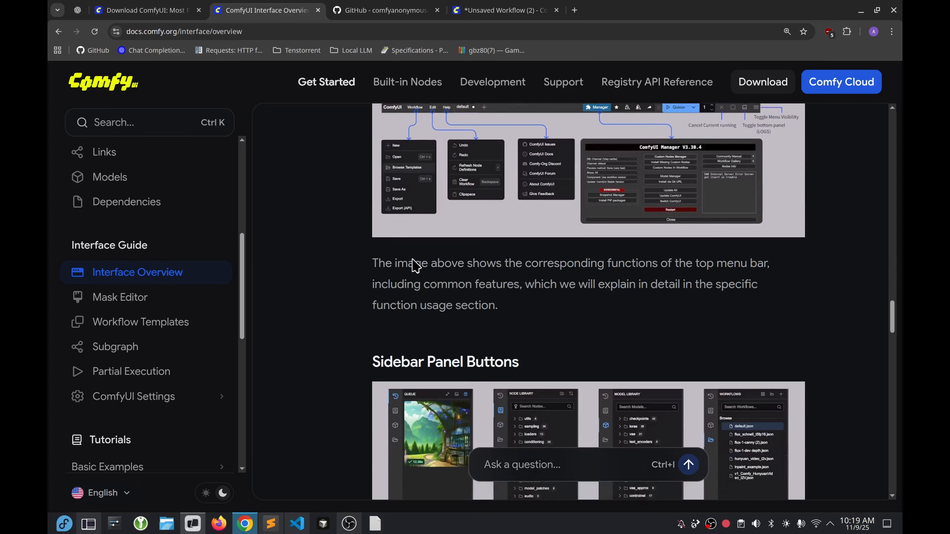
scroll(415, 266, "down", 4)
scroll(415, 267, "down", 10)
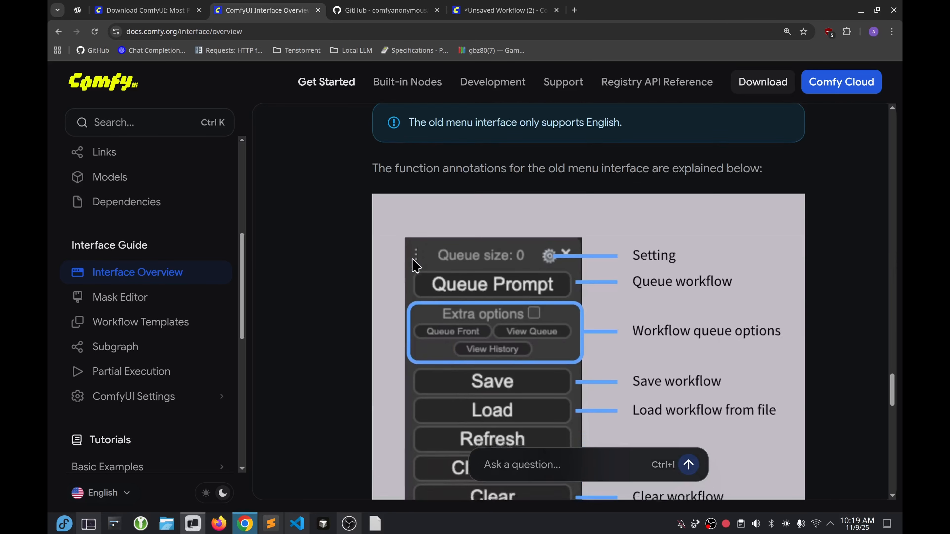
Search the documentation for "comfyui manager", open the Getting Started with AI Image Generation result and highlight the ComfyUI Manager description.
scroll(129, 298, "up", 8)
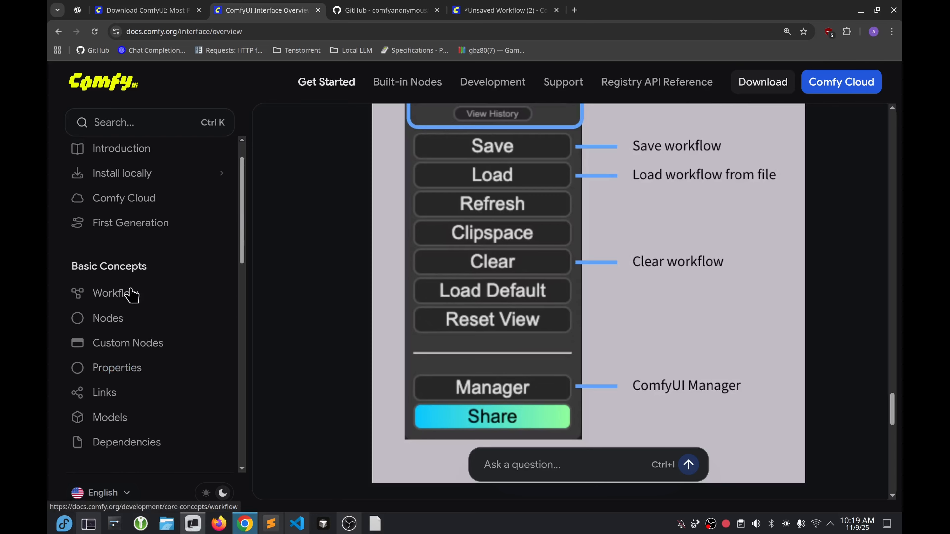
left_click(139, 131)
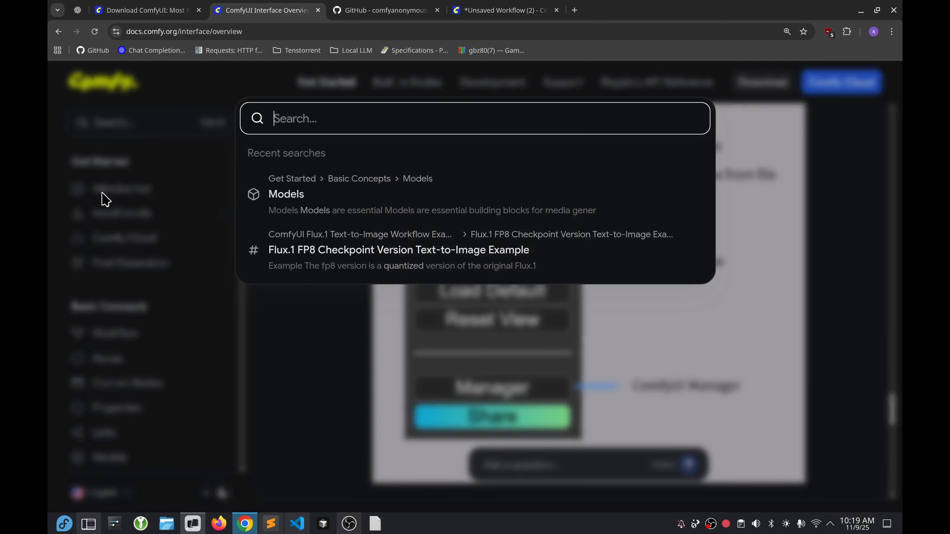
type("comfyui manager")
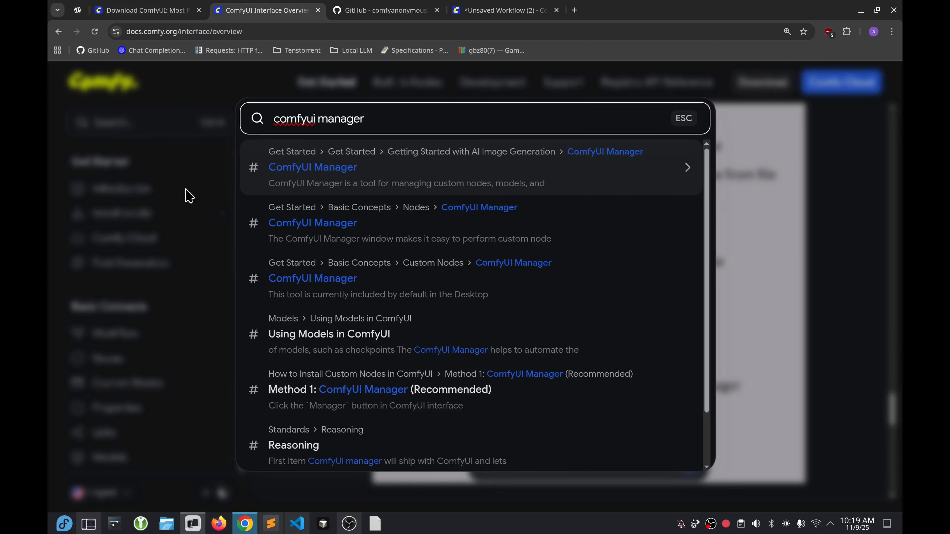
left_click(279, 181)
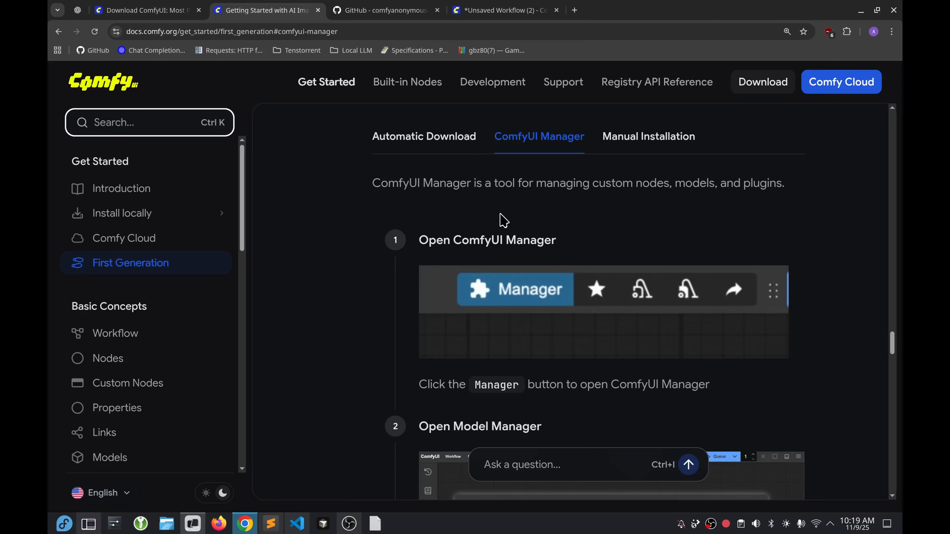
left_click_drag(482, 184, 666, 185)
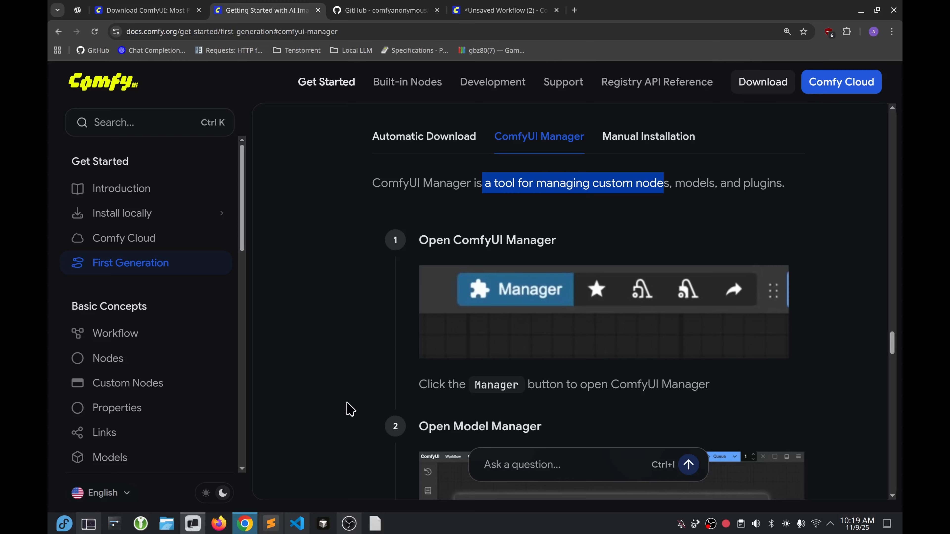
Look for a Manager entry in the ComfyUI workflow page, checking the run options, the node library and the main menu.
left_click(489, 10)
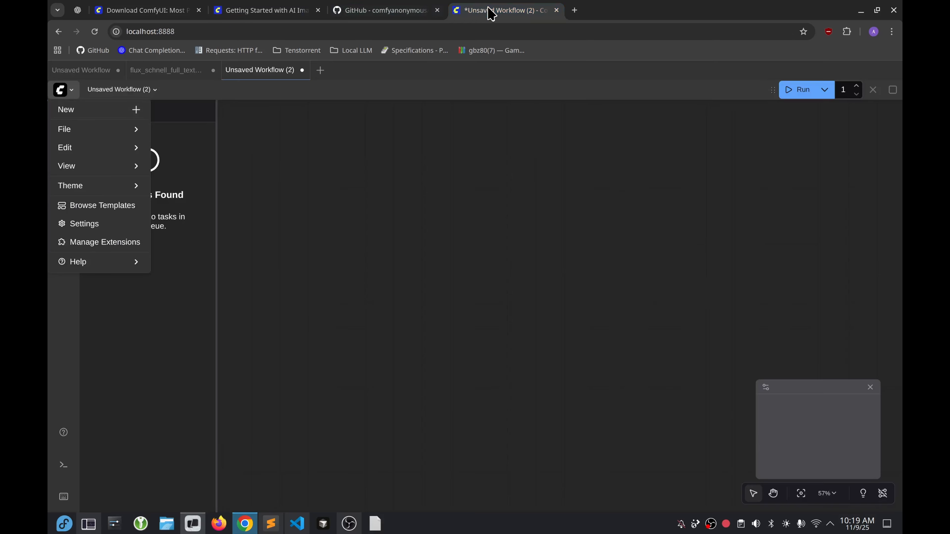
left_click(825, 90)
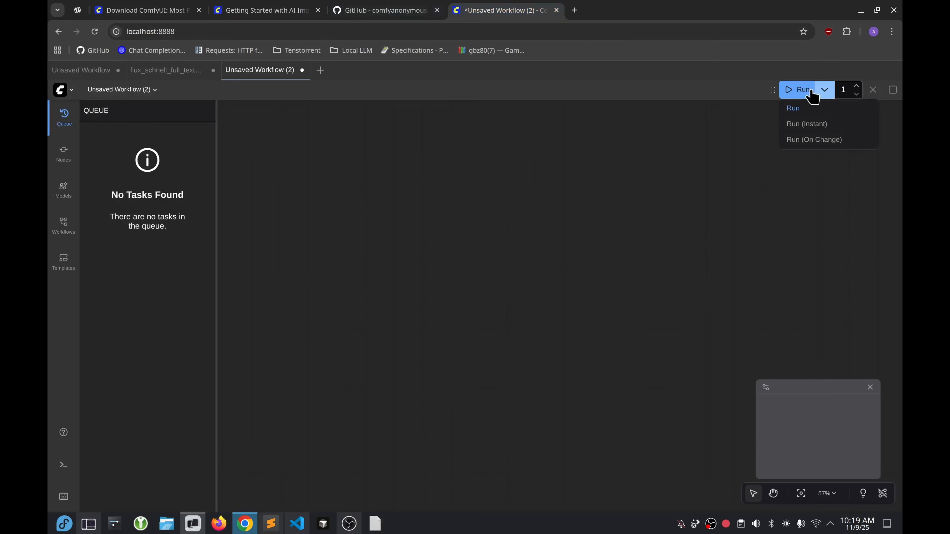
left_click(74, 159)
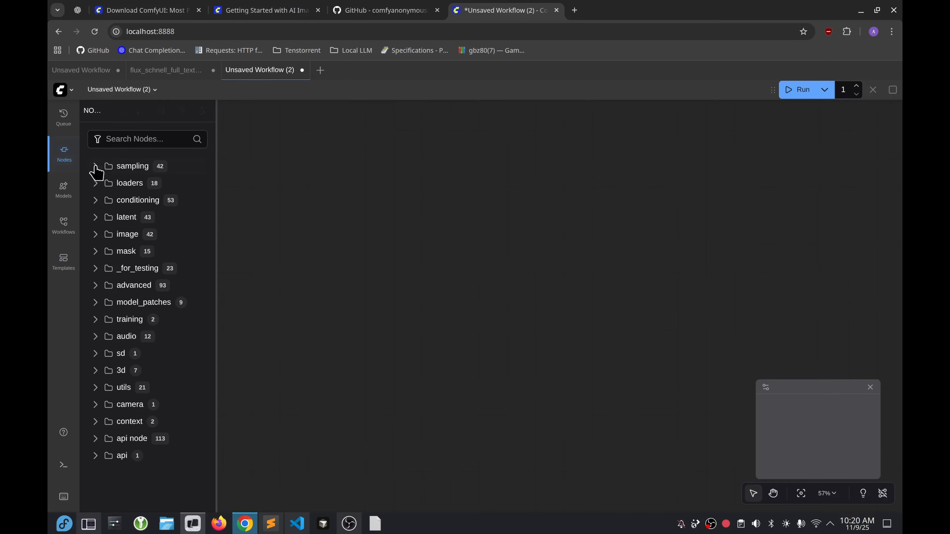
left_click(63, 91)
left_click(466, 209)
Return to the documentation and reread how to open ComfyUI Manager, along with the preceding missing-models section.
left_click(262, 10)
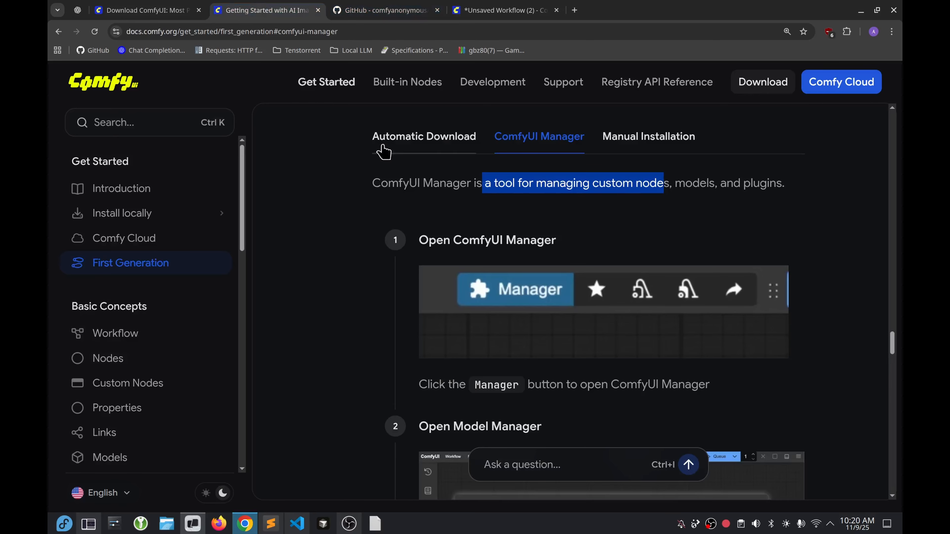
left_click_drag(442, 242, 603, 226)
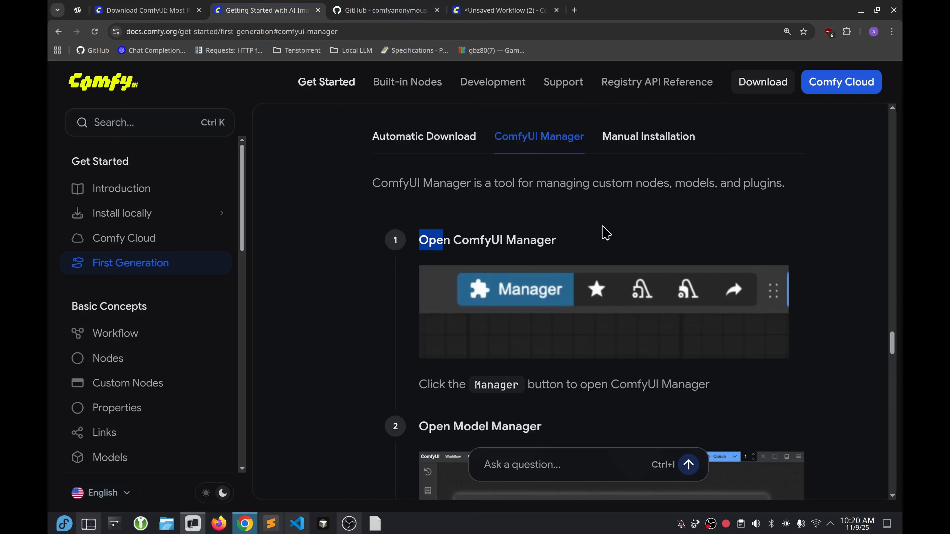
scroll(603, 235, "down", 3)
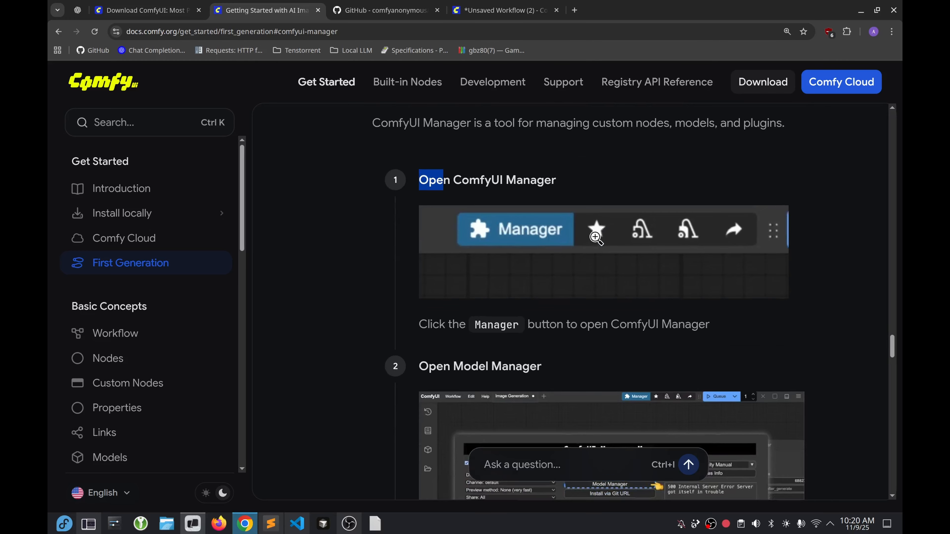
scroll(632, 342, "up", 10)
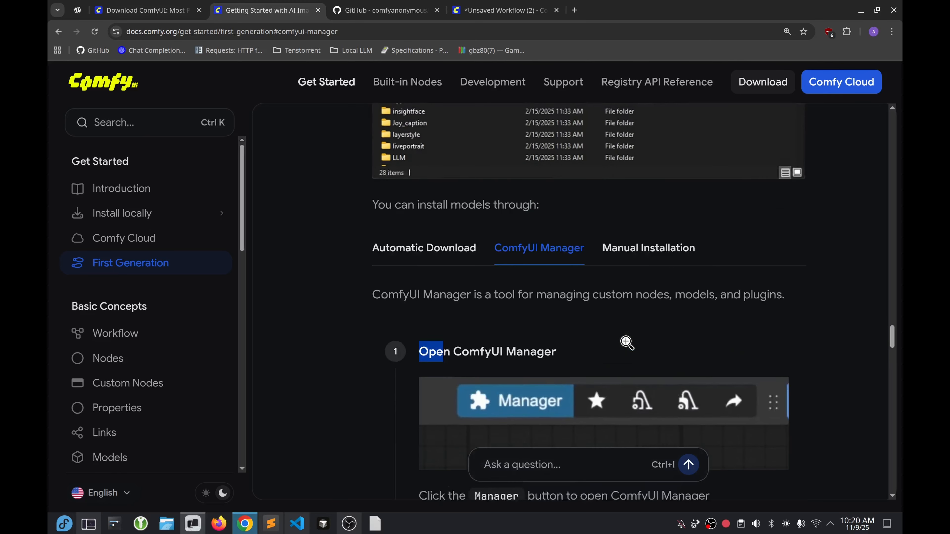
scroll(476, 276, "up", 5)
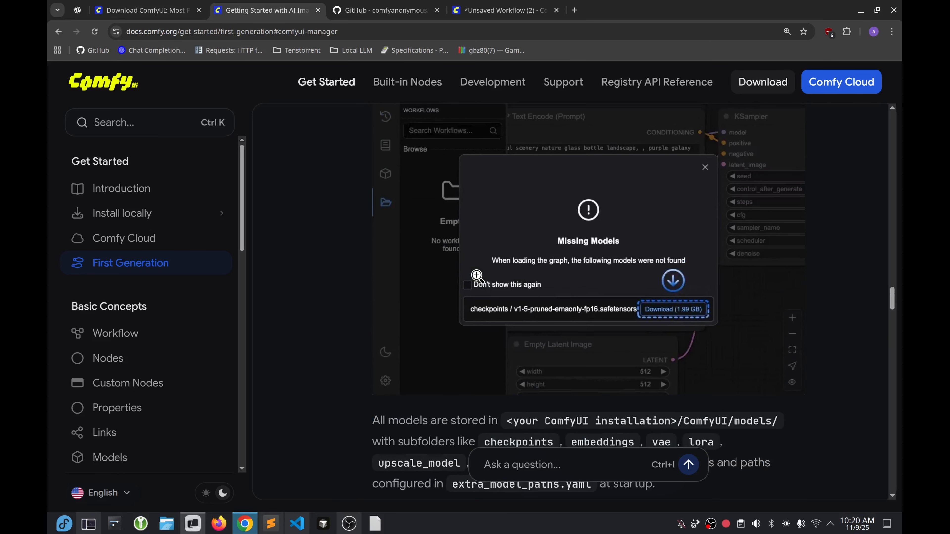
scroll(628, 322, "down", 15)
scroll(604, 312, "down", 3)
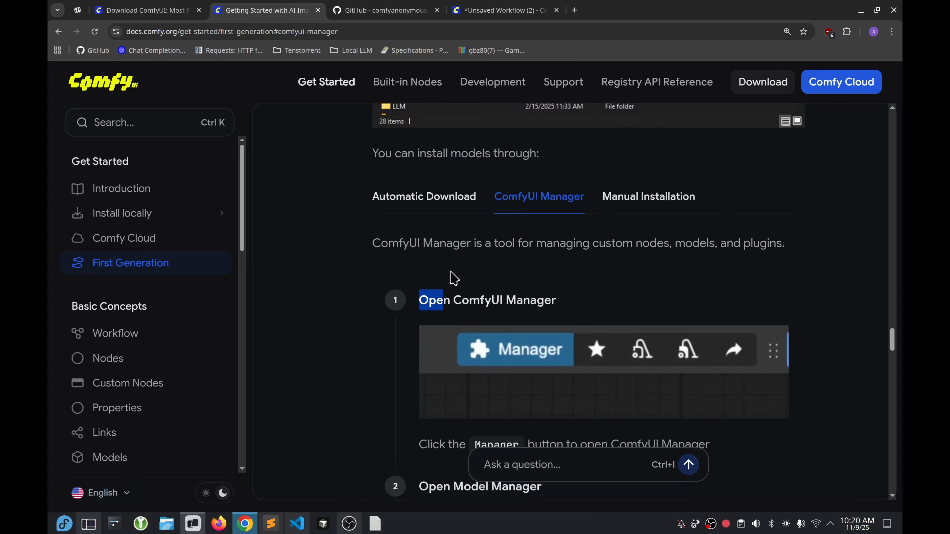
Read the Automatic Download method for installing models, through to the instructions that follow the model installation.
left_click(386, 199)
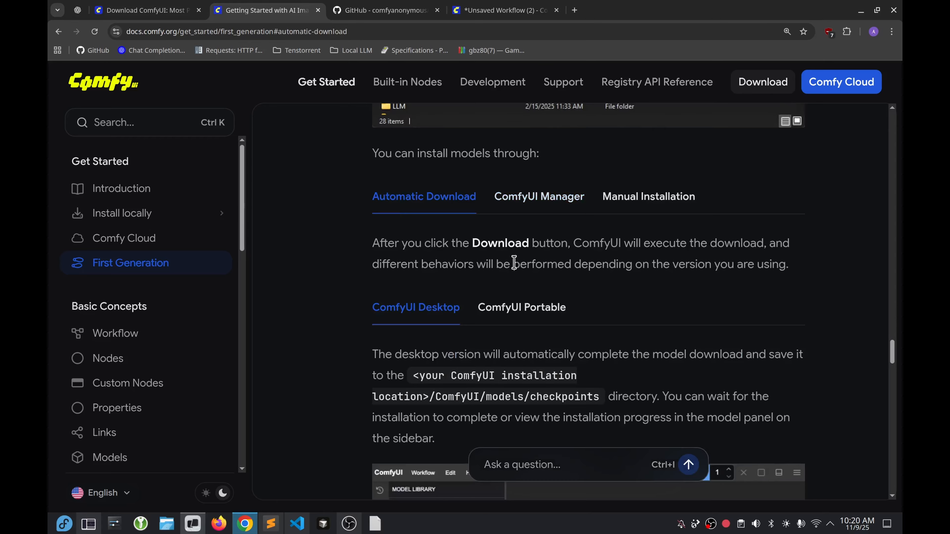
scroll(464, 283, "down", 3)
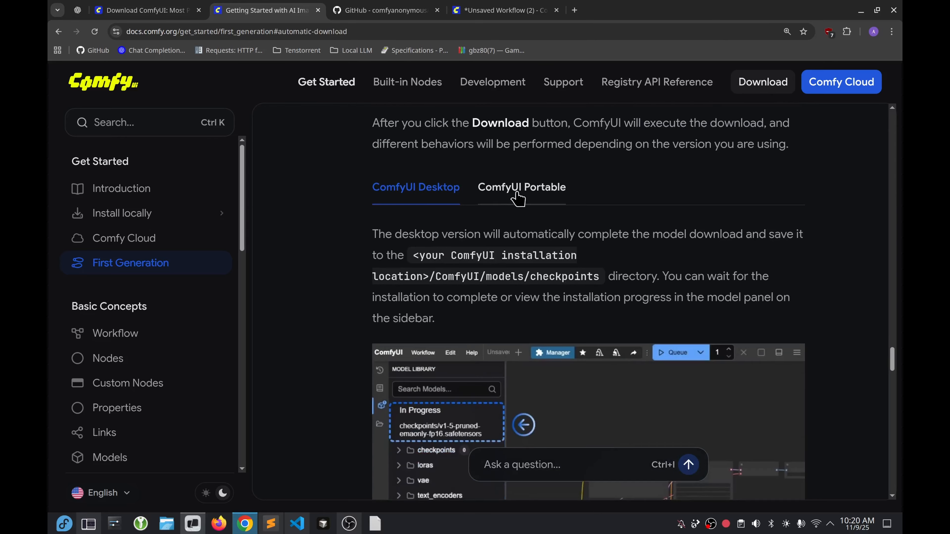
scroll(512, 217, "down", 6)
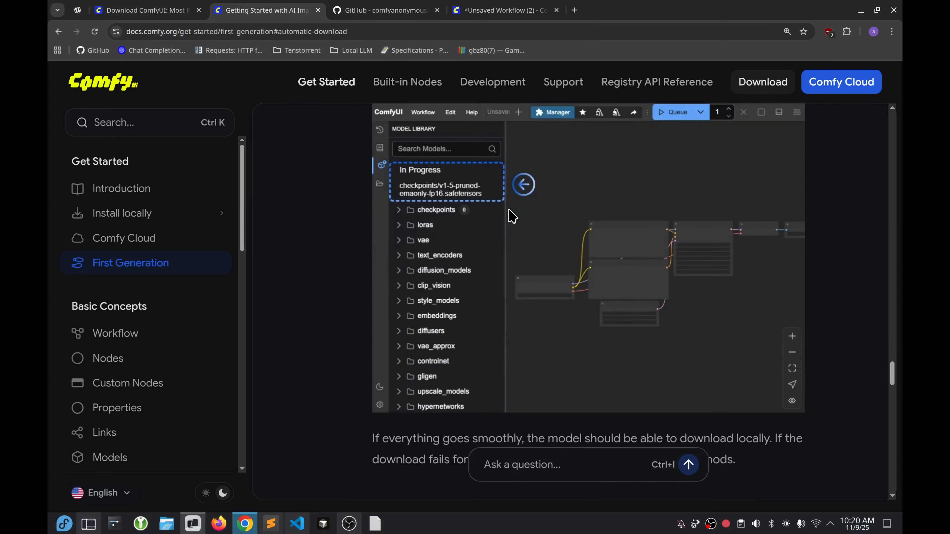
scroll(512, 217, "down", 10)
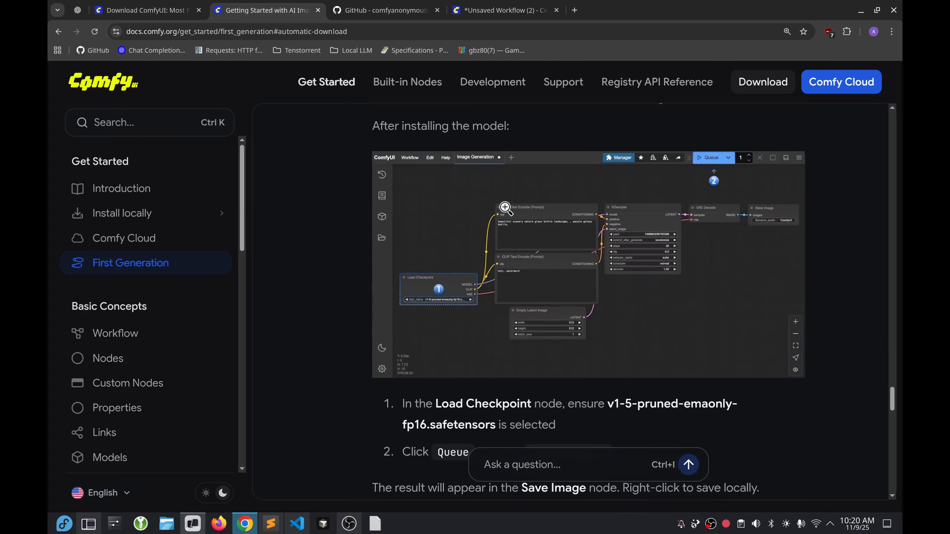
In the ComfyUI workflow page, undock the run controls, dock them back and try to run the empty workflow.
left_click(472, 13)
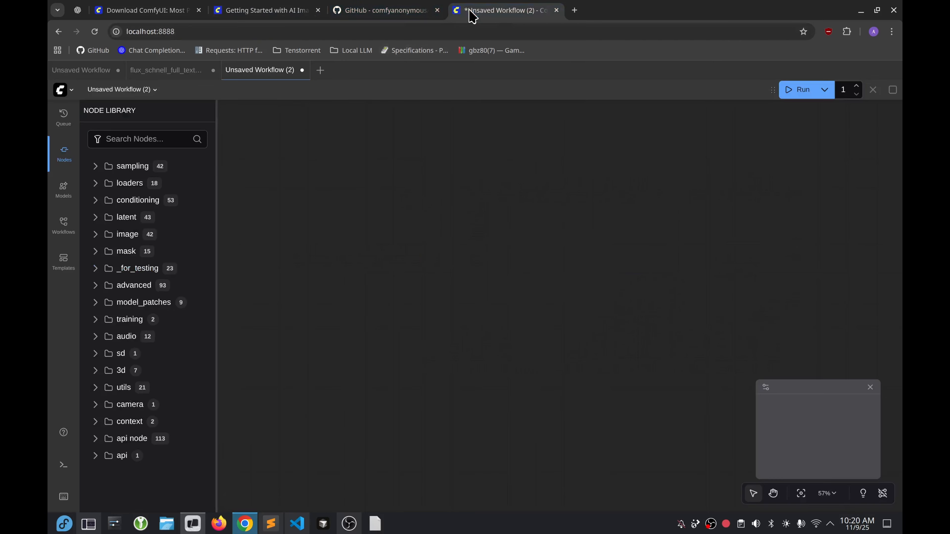
left_click(772, 89)
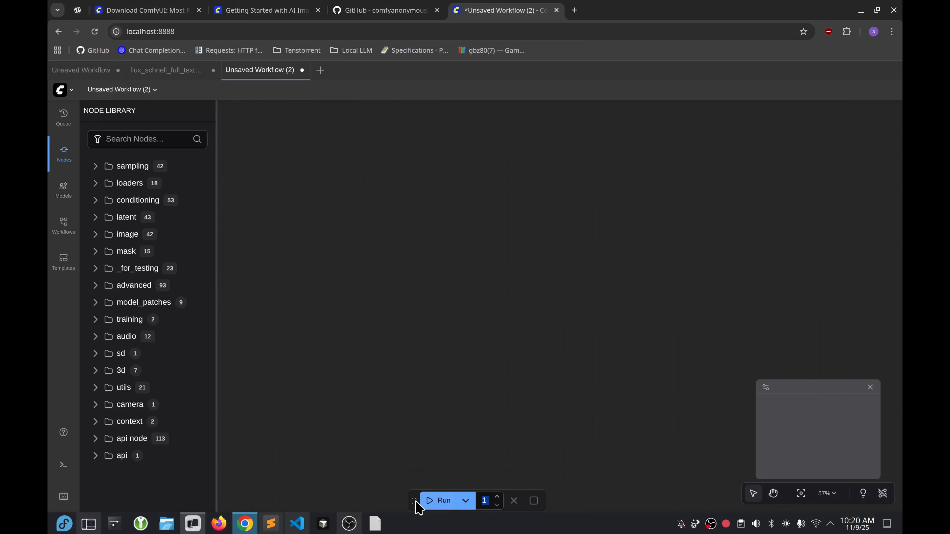
left_click_drag(414, 504, 688, 90)
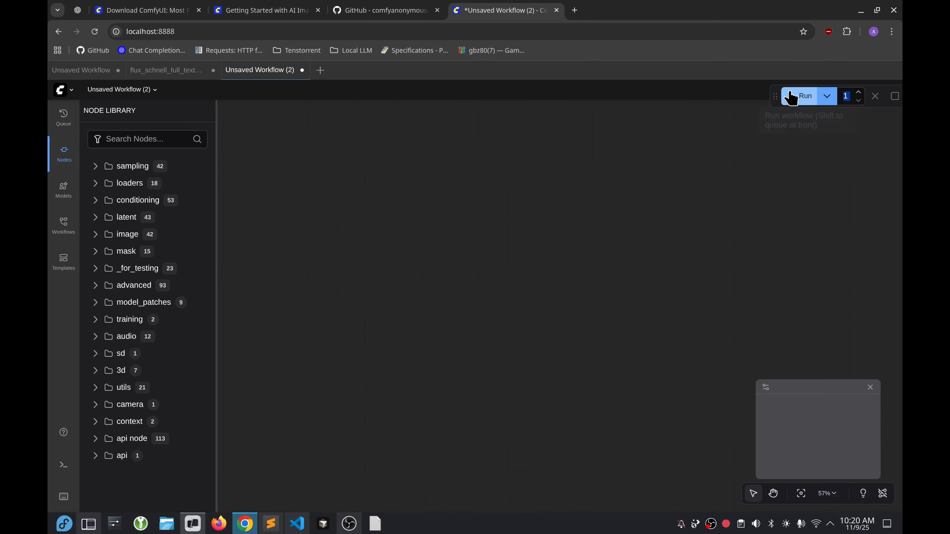
mouse_move(781, 89)
left_mouse_down()
mouse_move(801, 111)
mouse_move(795, 91)
left_mouse_up()
left_click(795, 89)
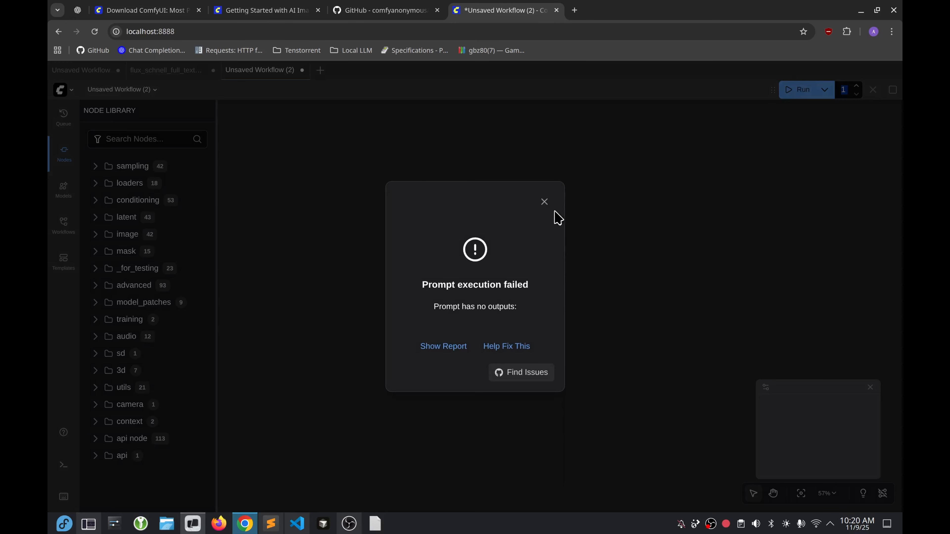
left_click(544, 202)
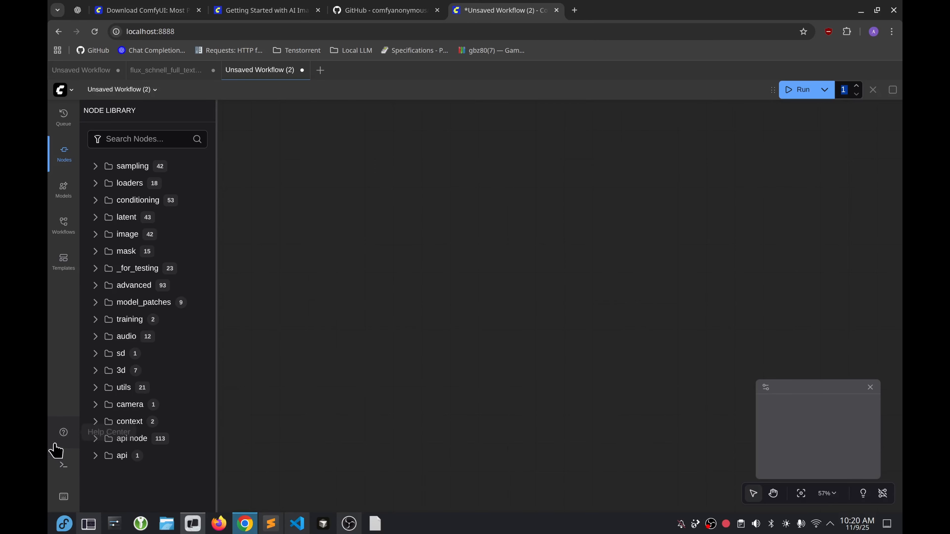
Open Manager Extension from the Help Center and look through the list of extensions in the settings.
left_click(64, 434)
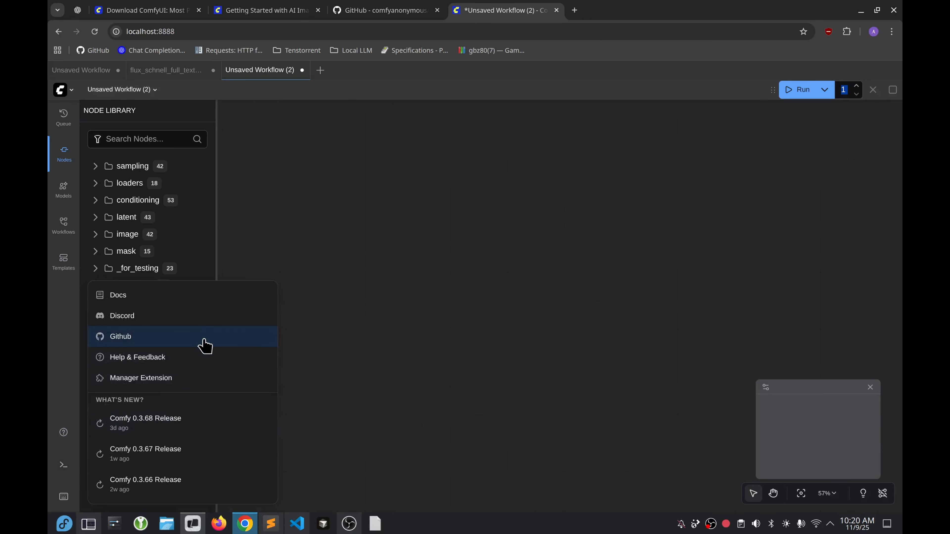
left_click(153, 379)
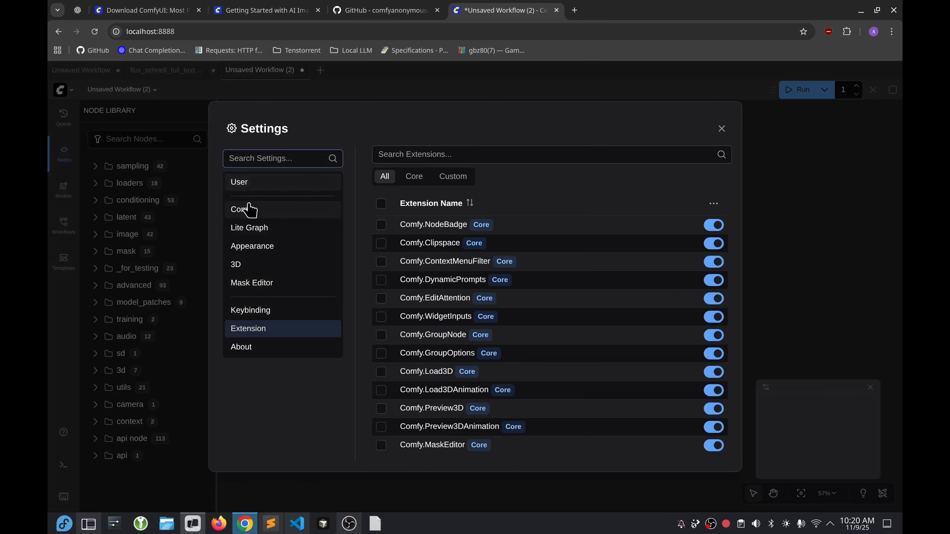
scroll(452, 335, "down", 5)
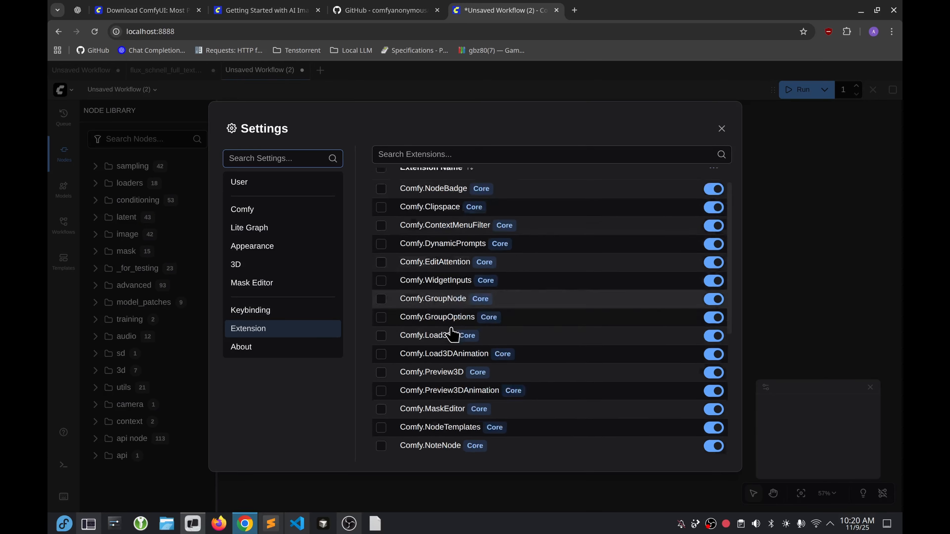
scroll(452, 333, "up", 5)
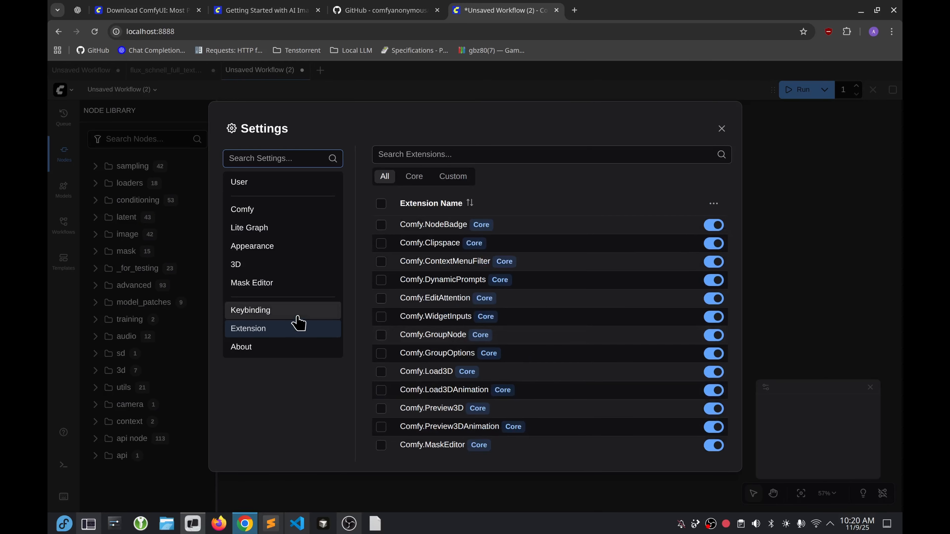
scroll(436, 391, "down", 8)
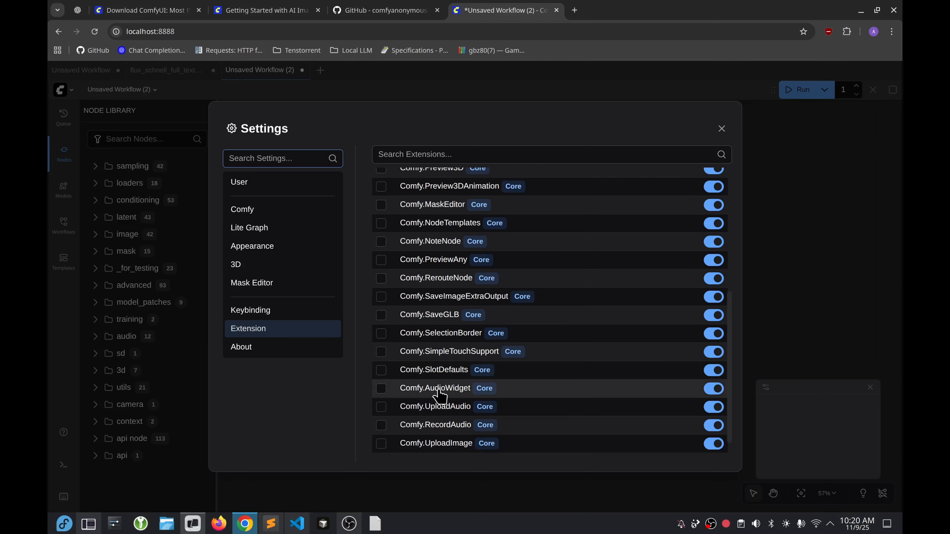
scroll(435, 442, "up", 5)
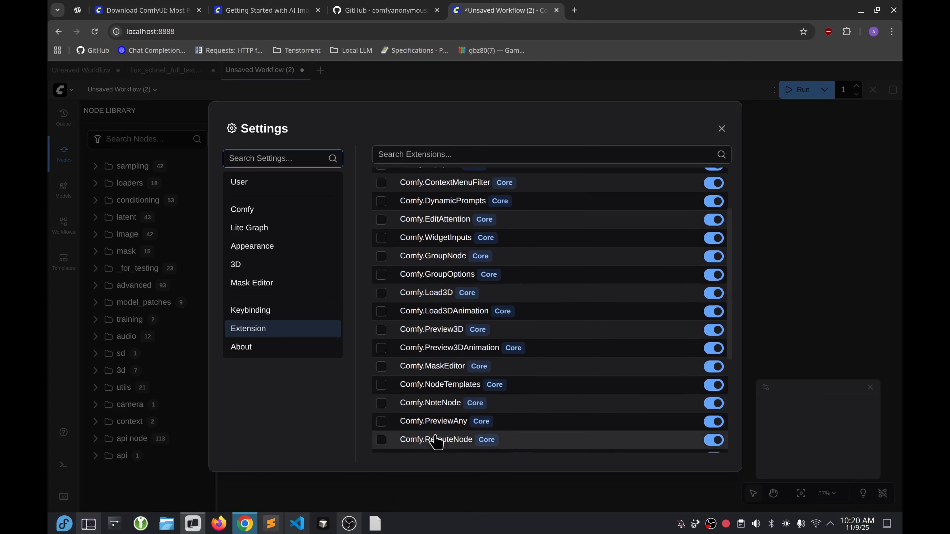
Look over the remaining extensions, and read through the Comfy settings from API Nodes to the Workflow options.
scroll(435, 439, "up", 3)
scroll(451, 392, "down", 3)
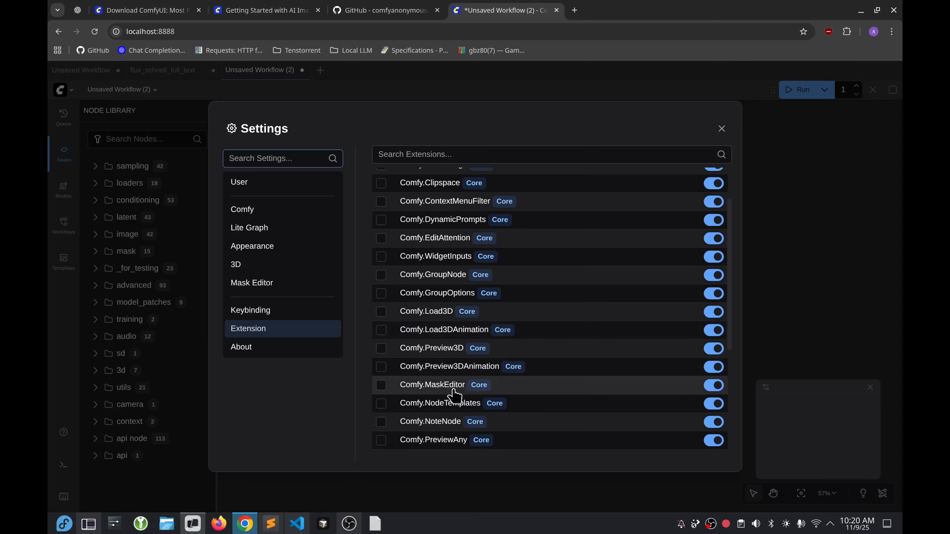
left_click(254, 211)
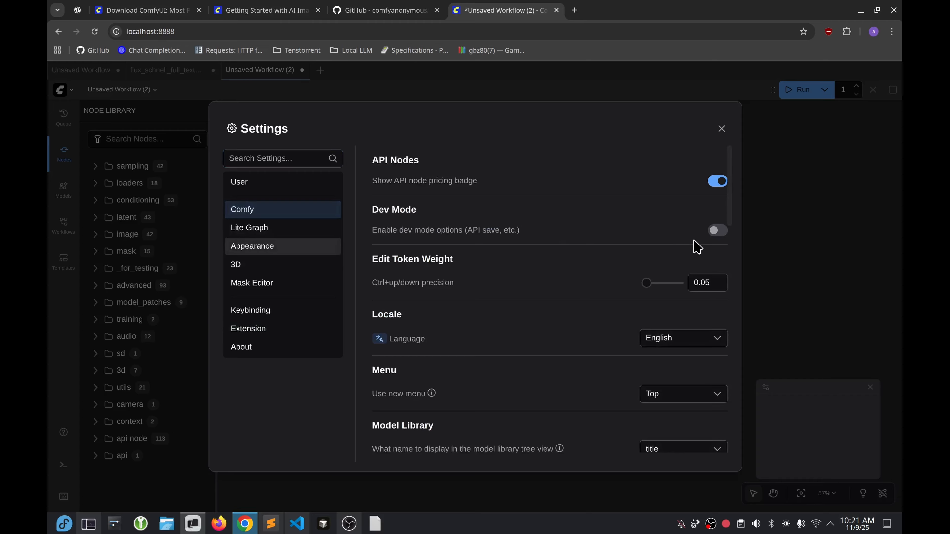
scroll(562, 323, "down", 3)
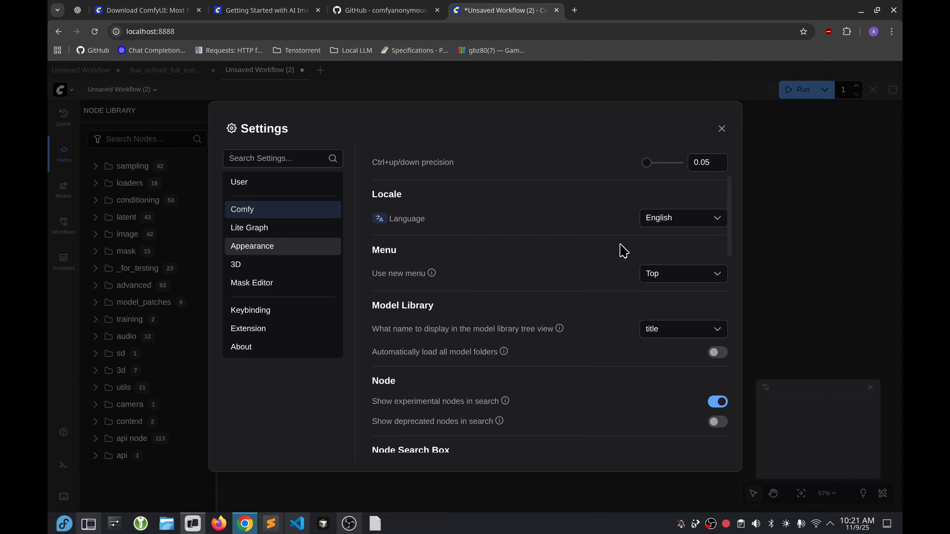
scroll(672, 248, "down", 3)
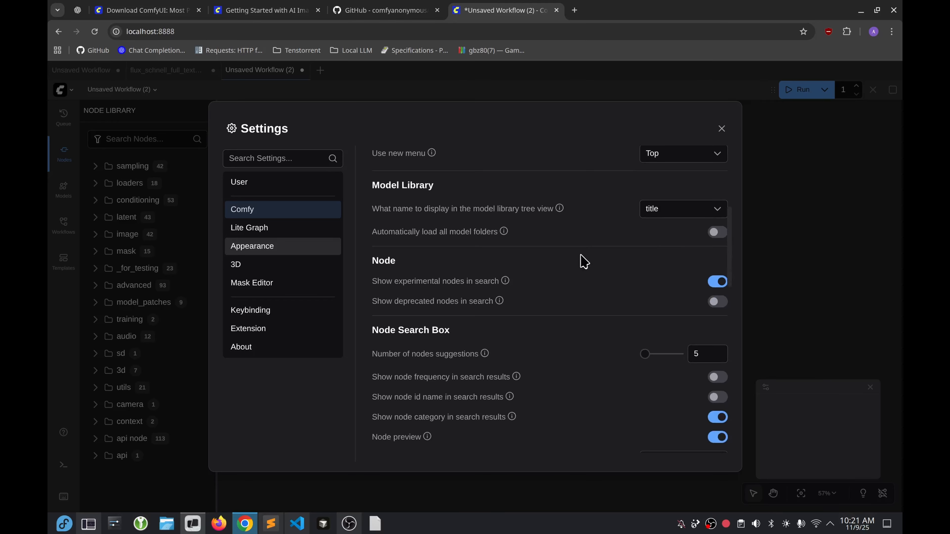
scroll(417, 331, "down", 3)
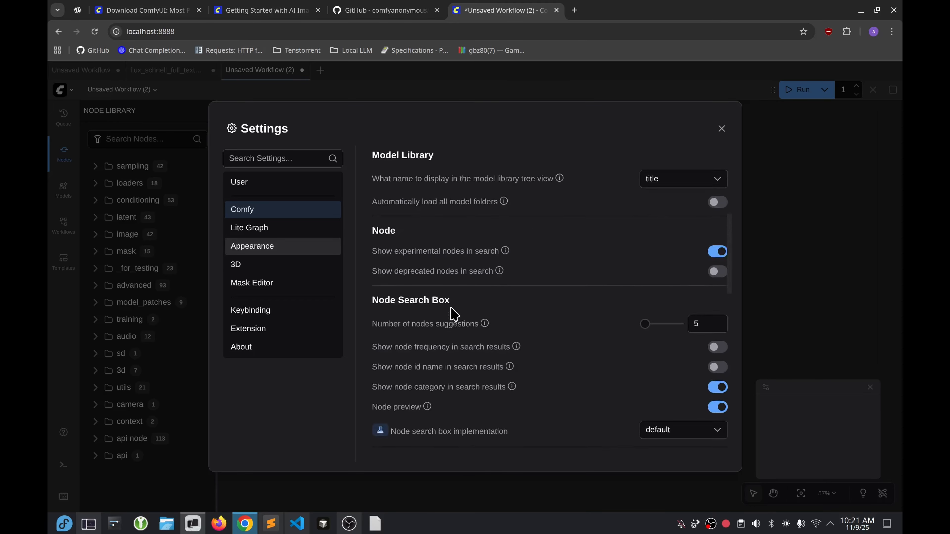
scroll(457, 312, "down", 10)
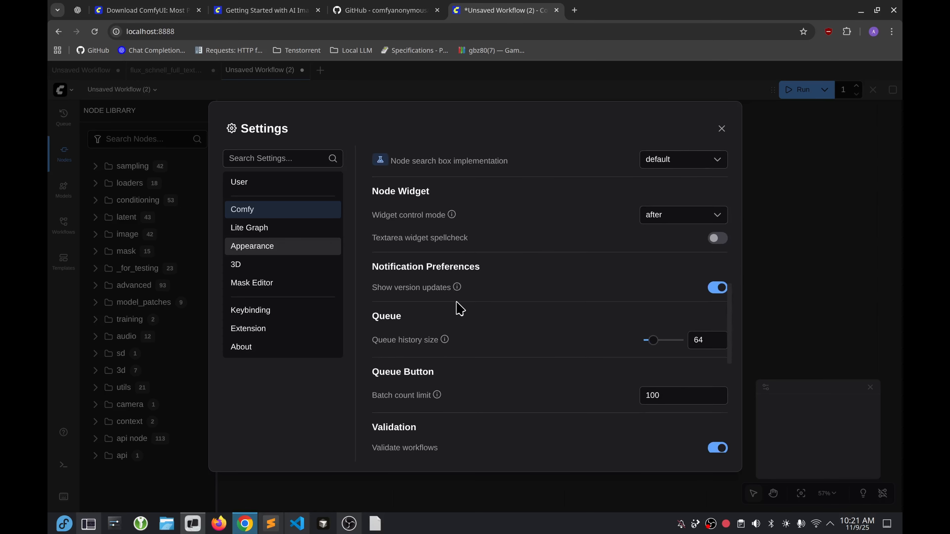
scroll(460, 307, "down", 2)
scroll(456, 297, "up", 3)
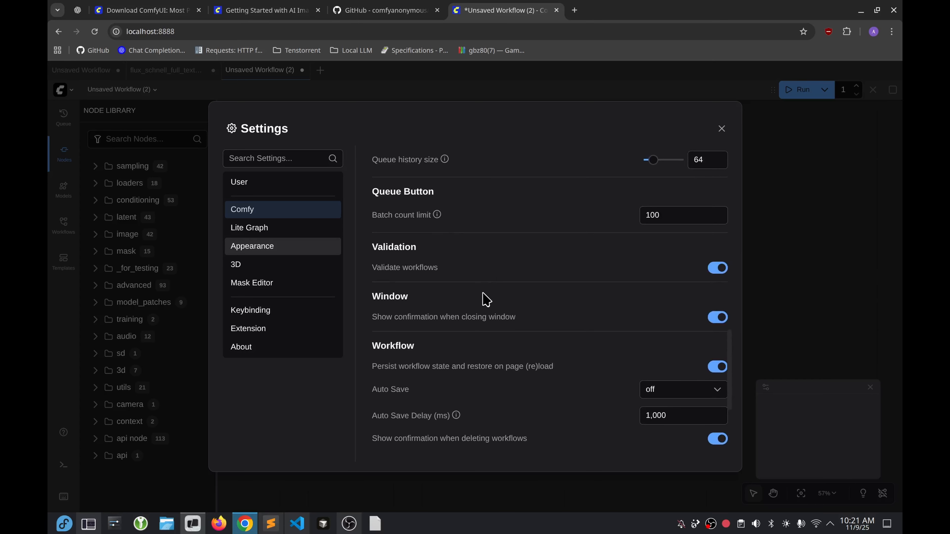
scroll(486, 299, "down", 4)
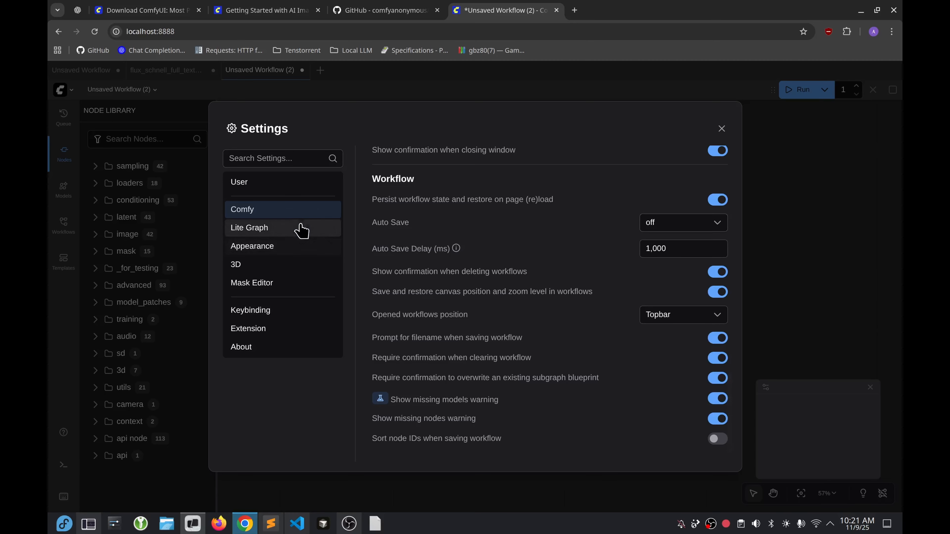
Check the Appearance, User and Mask Editor settings, and close the settings window.
left_click(265, 252)
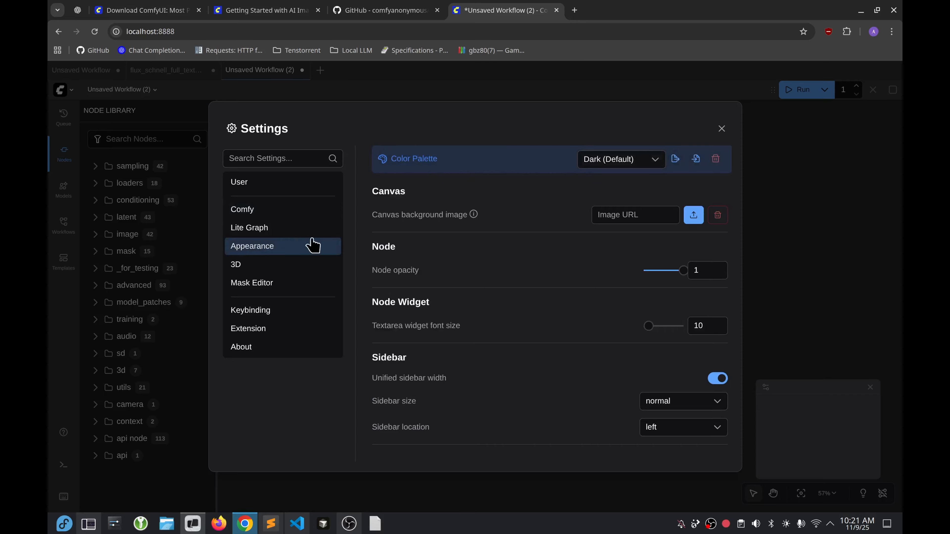
left_click(283, 185)
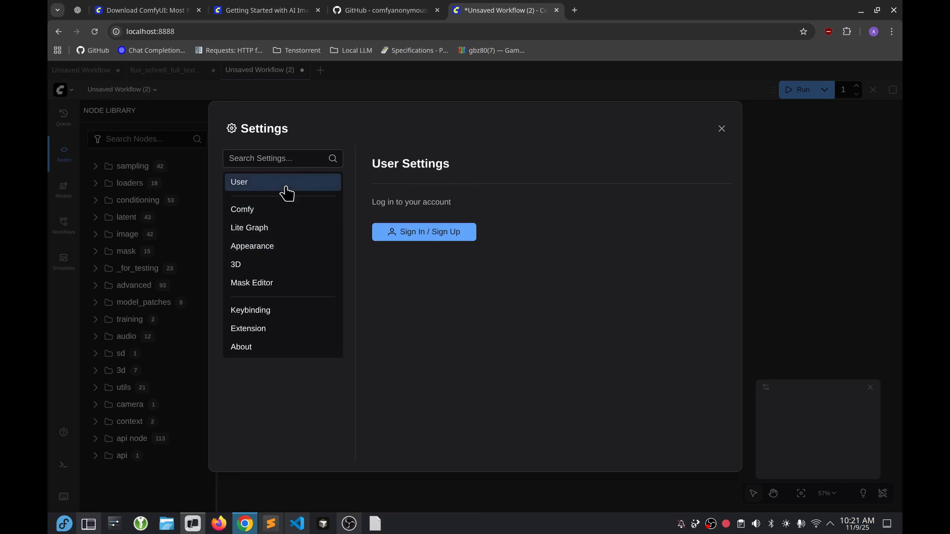
left_click(282, 295)
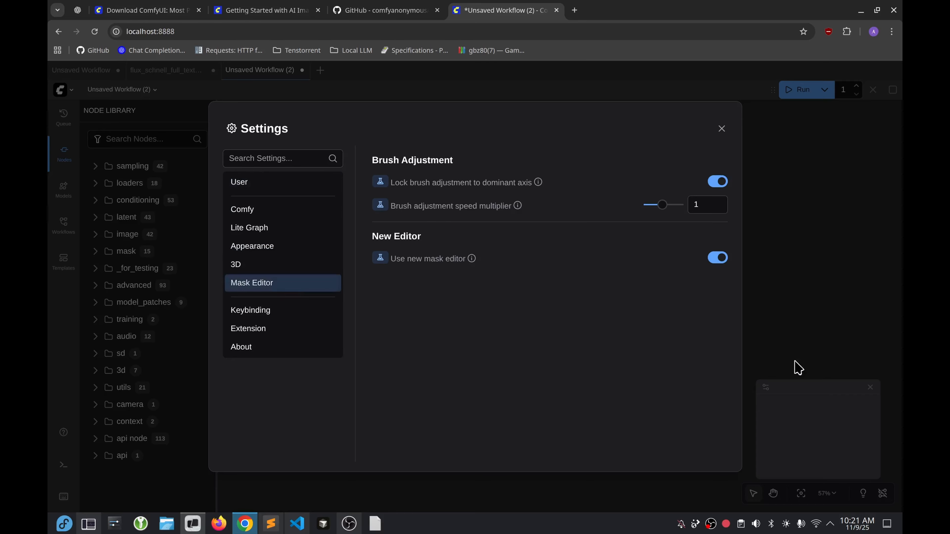
left_click(873, 303)
Open the model library, search it for "fl", clear the search, glance at the documentation and refresh the list of model folders.
left_click(63, 189)
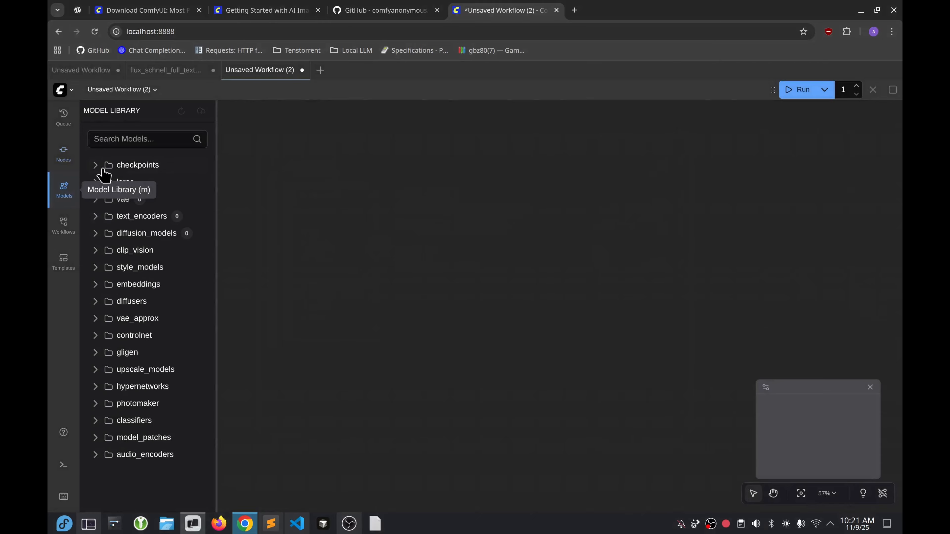
type("fl")
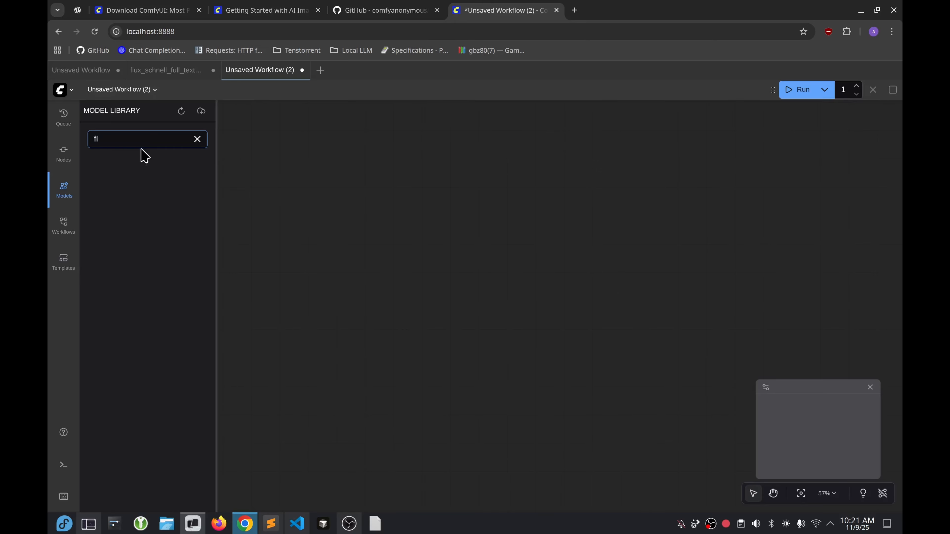
key("BackSpace")
key("BackSpace")
left_click(270, 10)
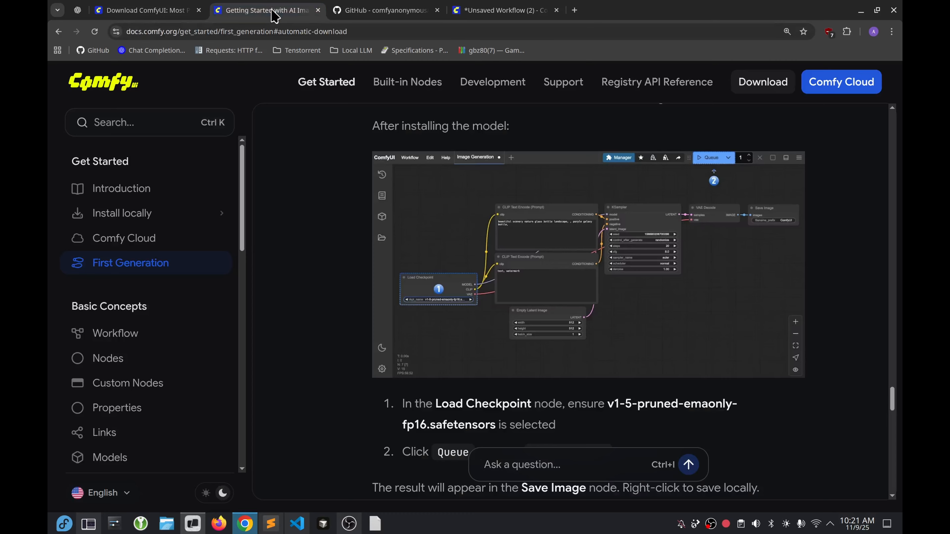
left_click(503, 11)
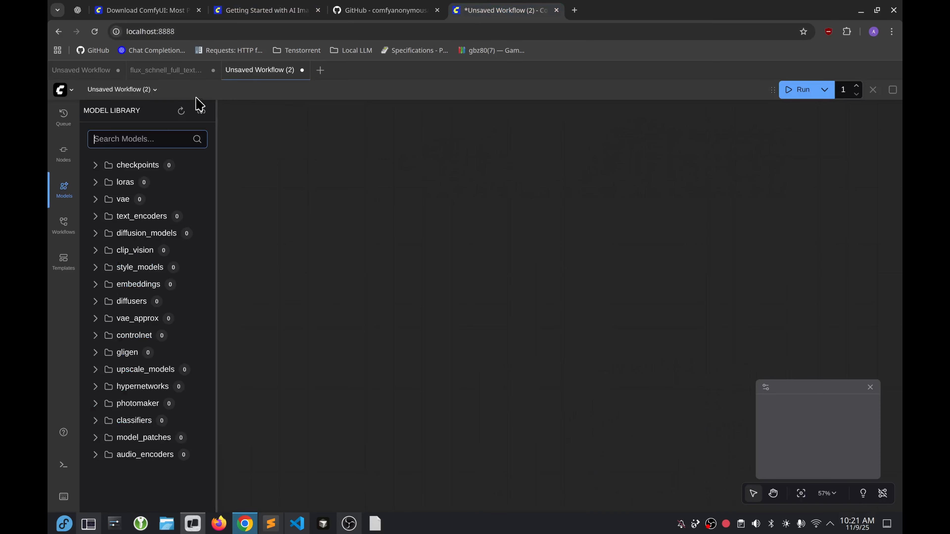
left_click(181, 112)
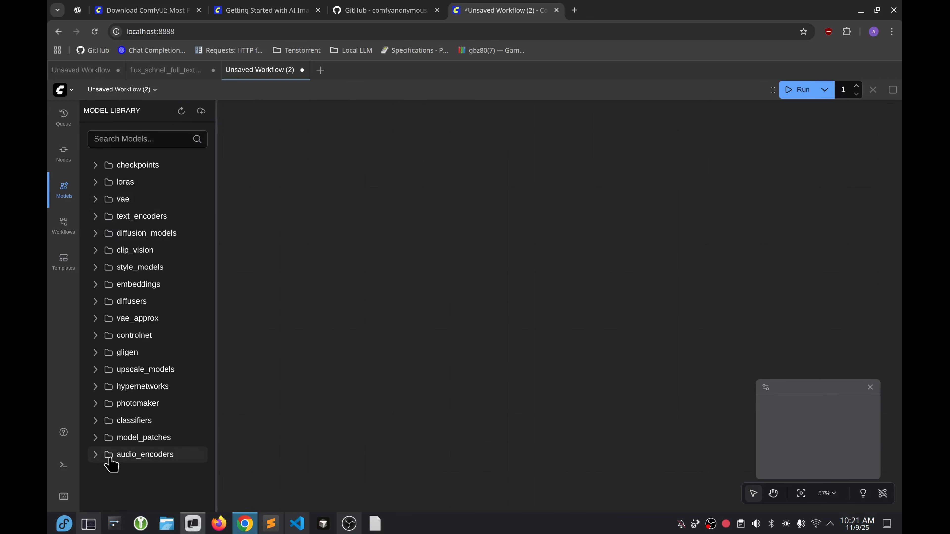
Return to the documentation's First Generation page and open the System Requirements guide under the local installation section.
left_click(236, 11)
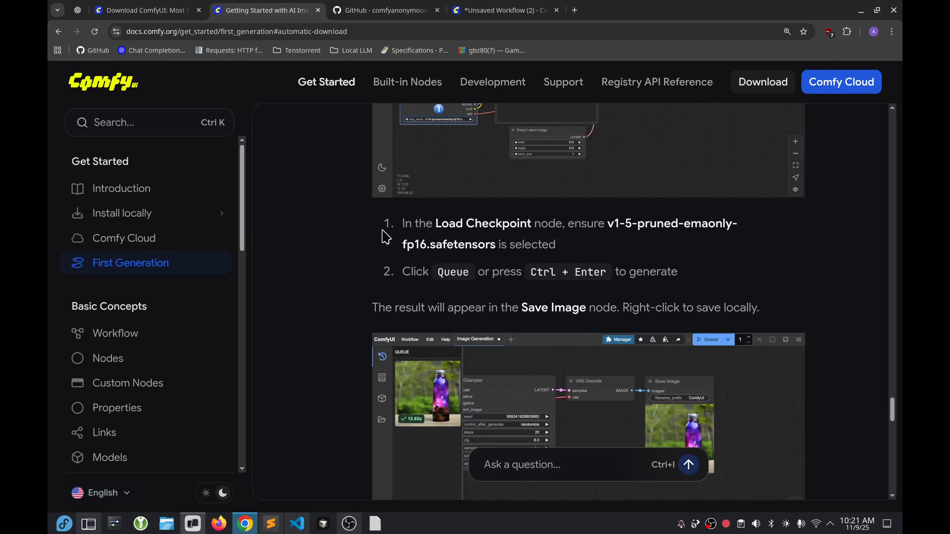
left_click(178, 215)
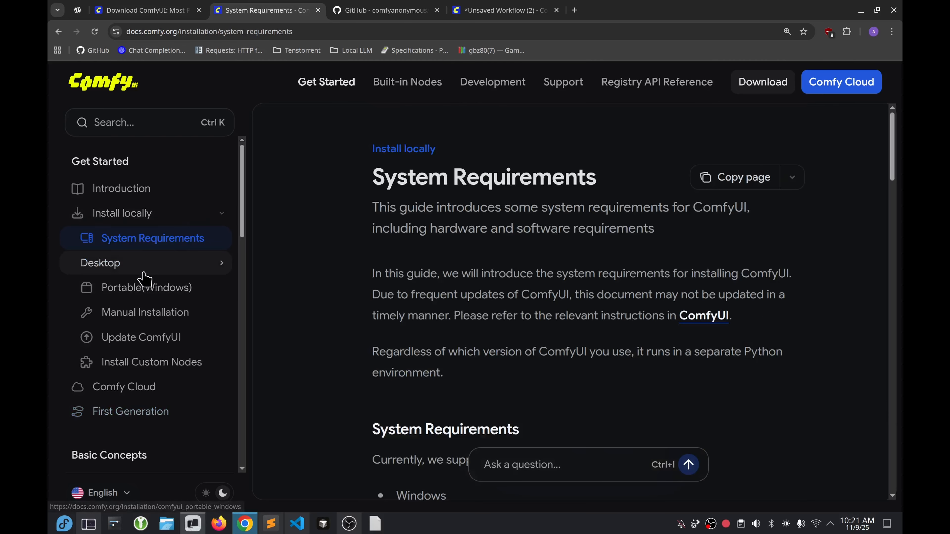
scroll(154, 318, "down", 10)
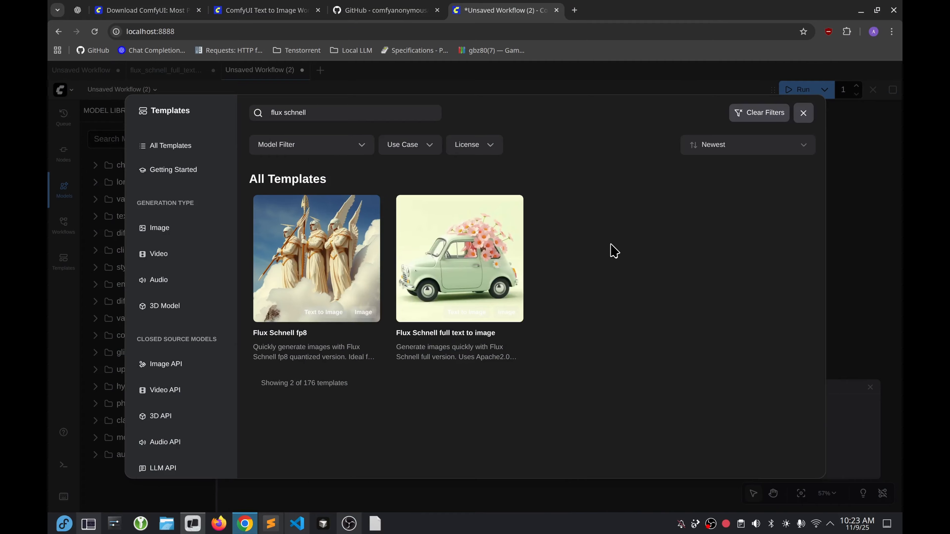
Open the Flux Schnell full text to image template and copy the download URL of the missing vae model ae.safetensors.
left_click(485, 262)
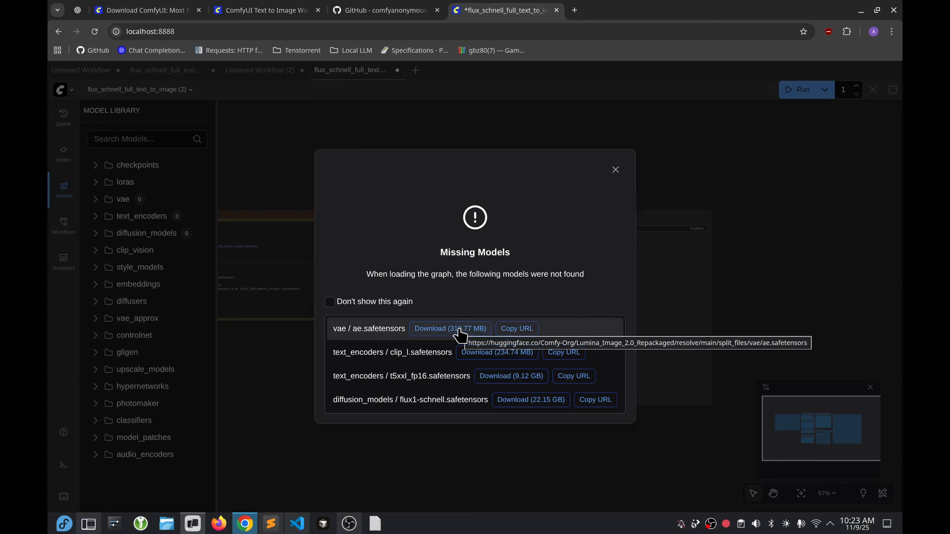
left_click(515, 330)
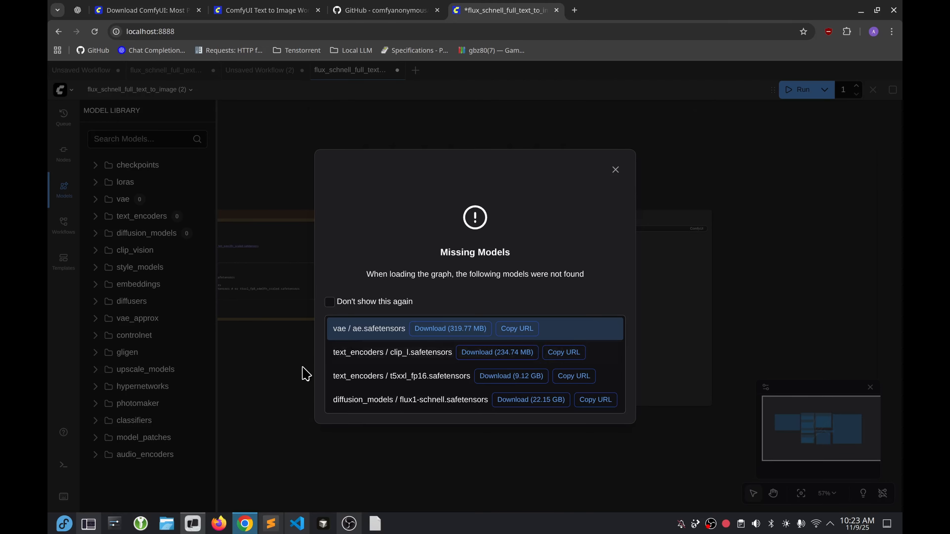
Switch to the terminal, start a new session, list ComfyUI's models folder and change into its vae subfolder.
left_click(193, 524)
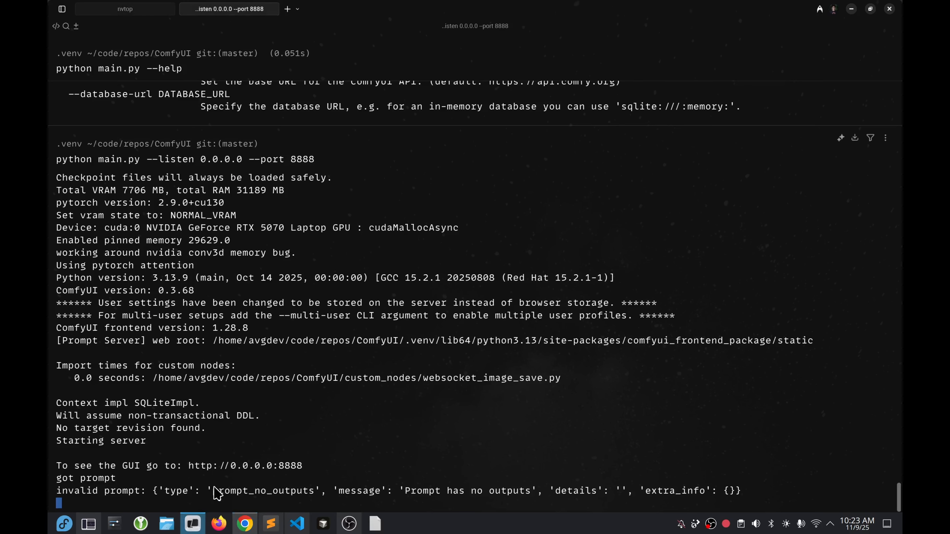
left_click(288, 9)
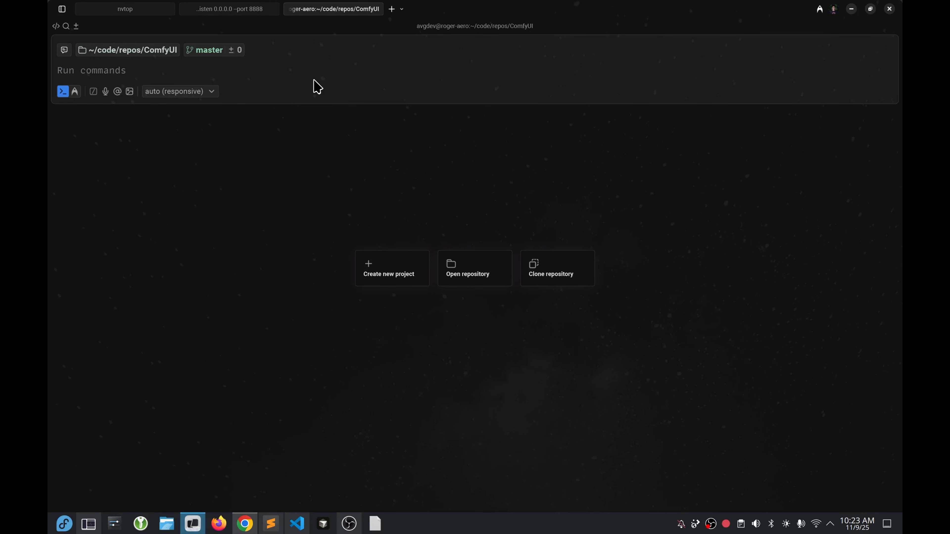
type("cd models")
key("Return")
type("l")
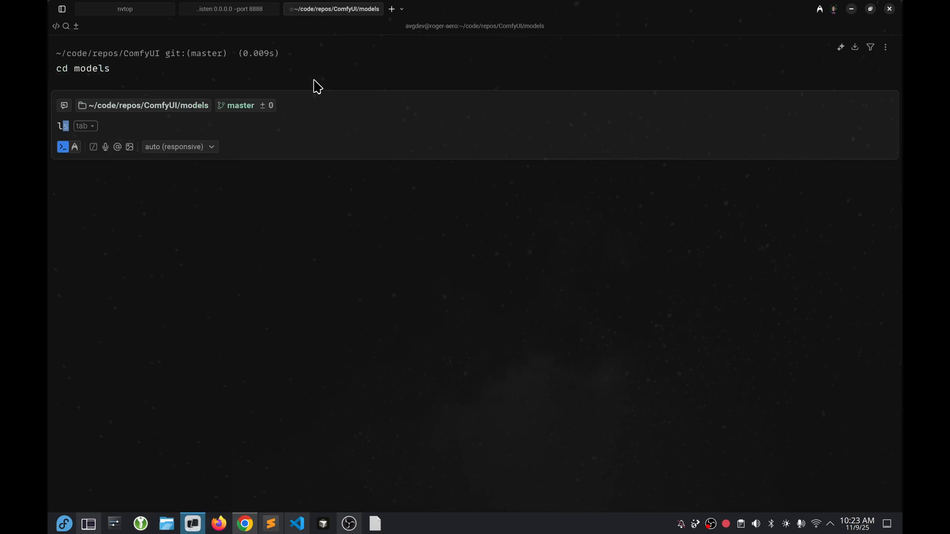
type("s")
key("Return")
type("cd va")
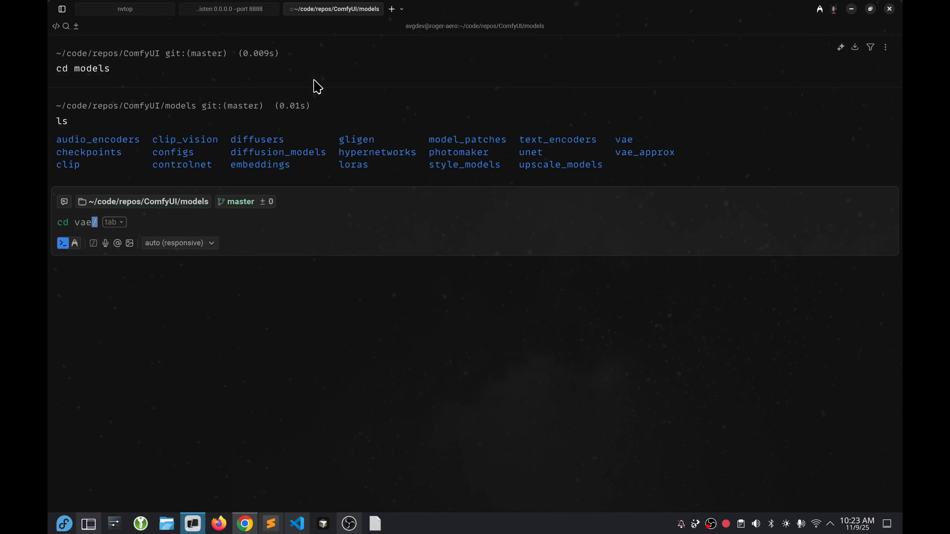
type("e")
key("Return")
Download ae.safetensors into the vae folder with wget and the copied URL, and return to the browser.
type("wget")
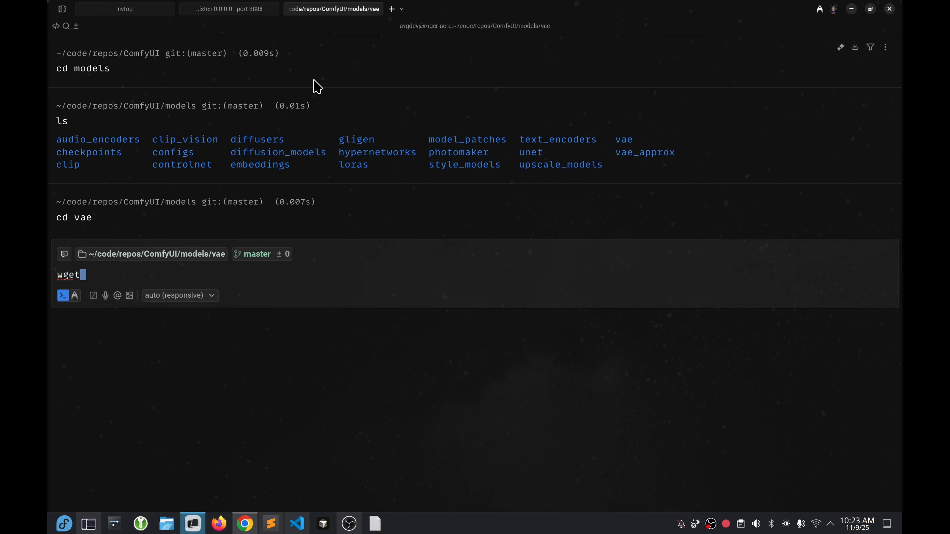
key("ctrl+shift+v")
key("Return")
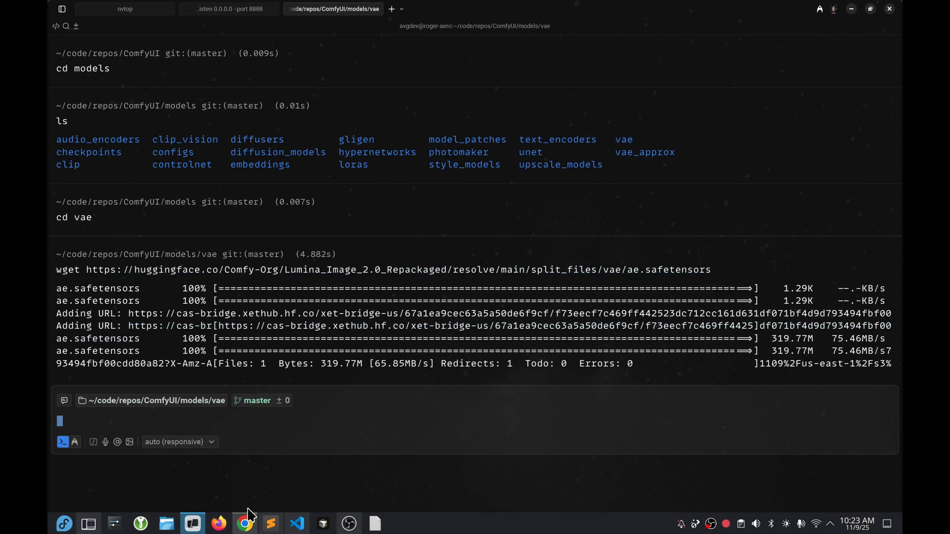
left_click(245, 524)
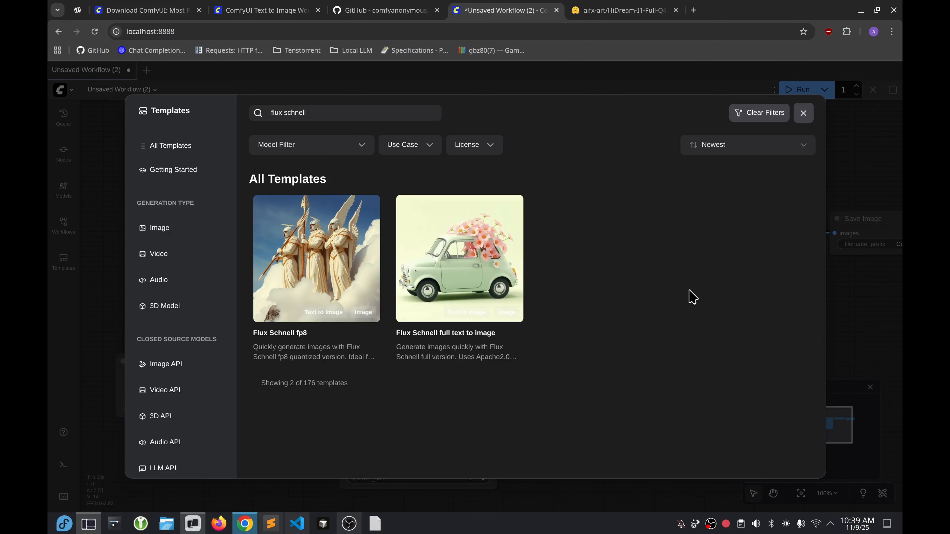
Open the system monitor, inspect the Memory and GPU 0 usage, and move its window off the Flux Schnell fp8 template.
left_click(88, 523)
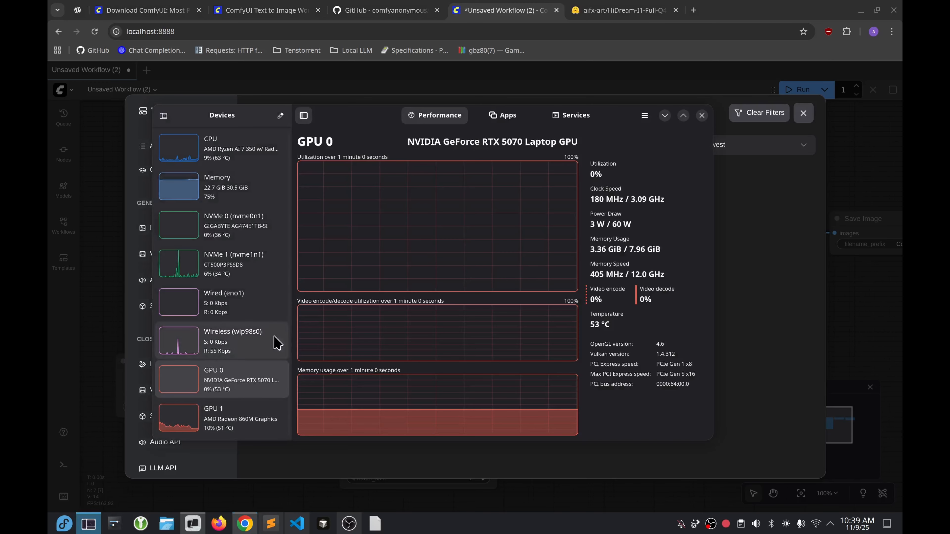
left_click(210, 190)
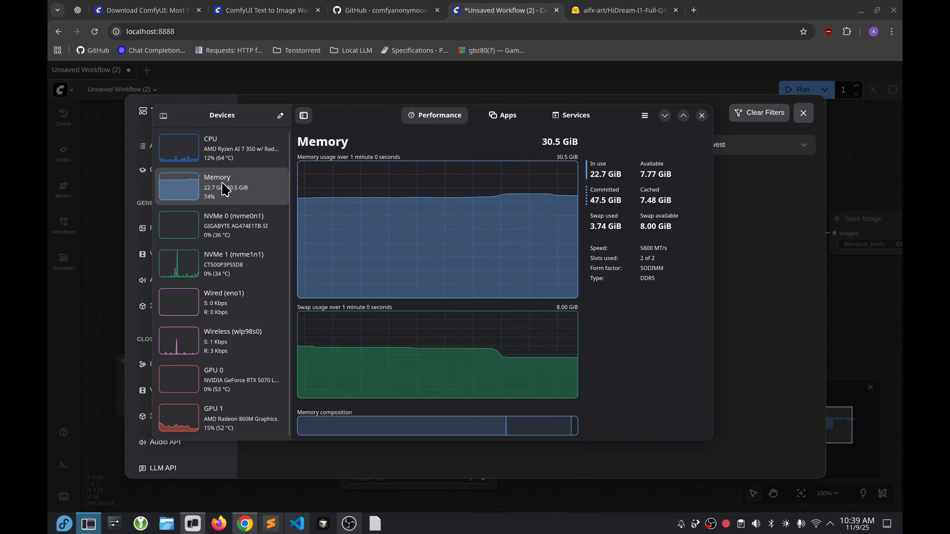
left_click(244, 395)
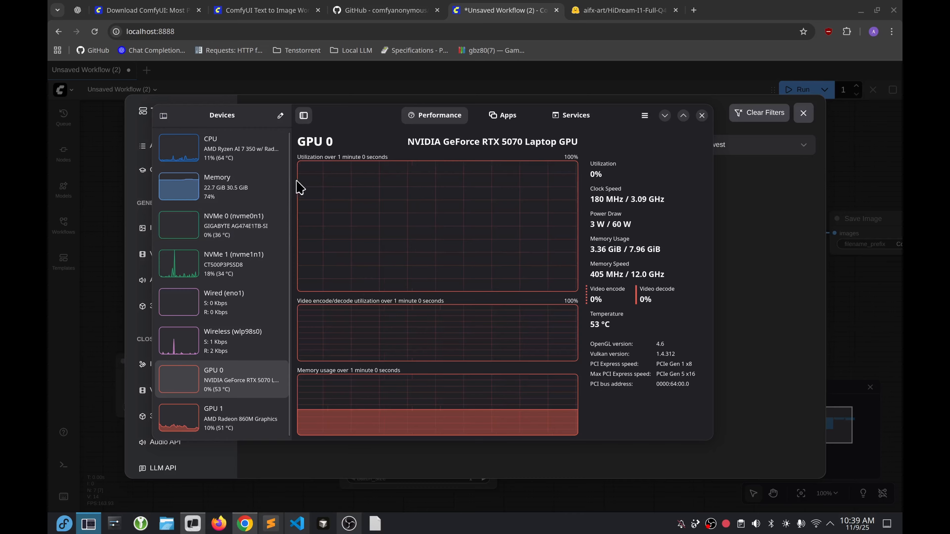
left_click_drag(344, 125, 500, 166)
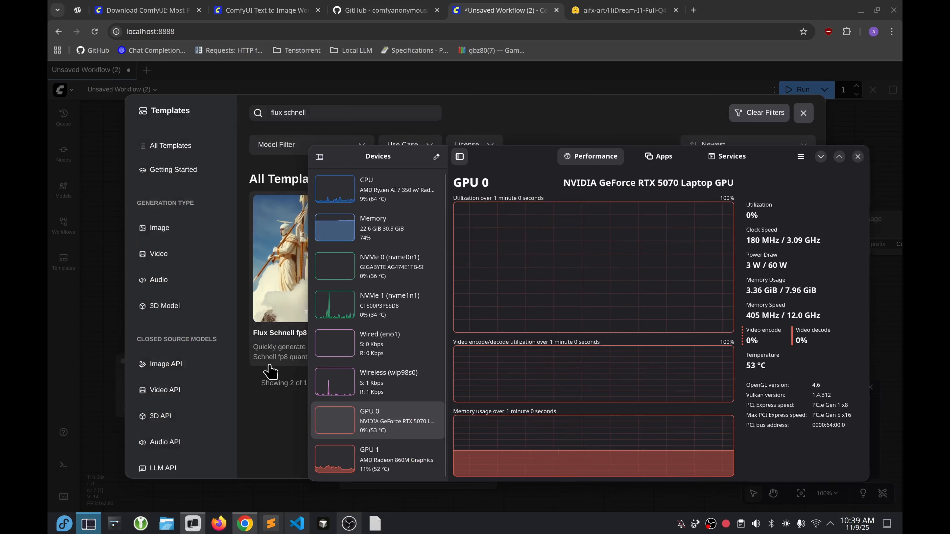
Open the Flux Schnell fp8 template, run its workflow, and bring up the system monitor to watch GPU 0.
left_click(309, 315)
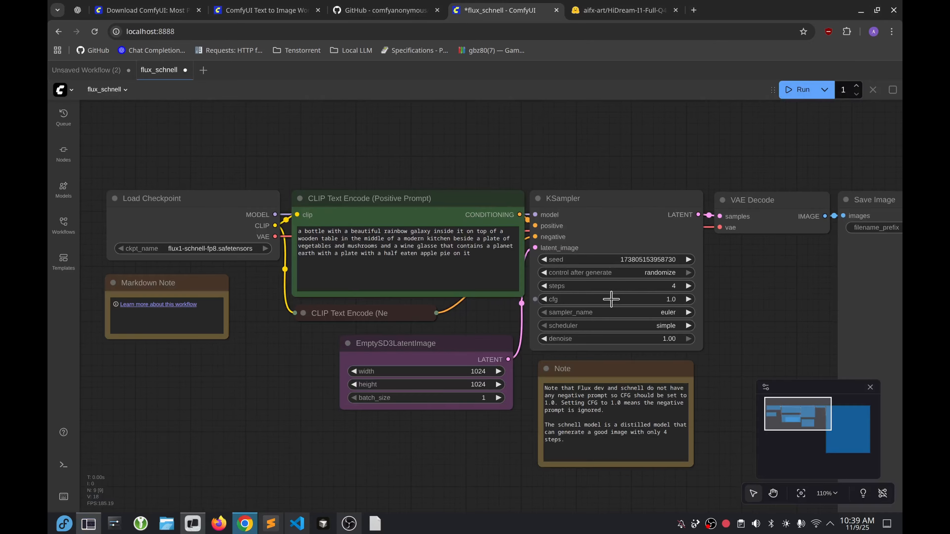
left_click(794, 90)
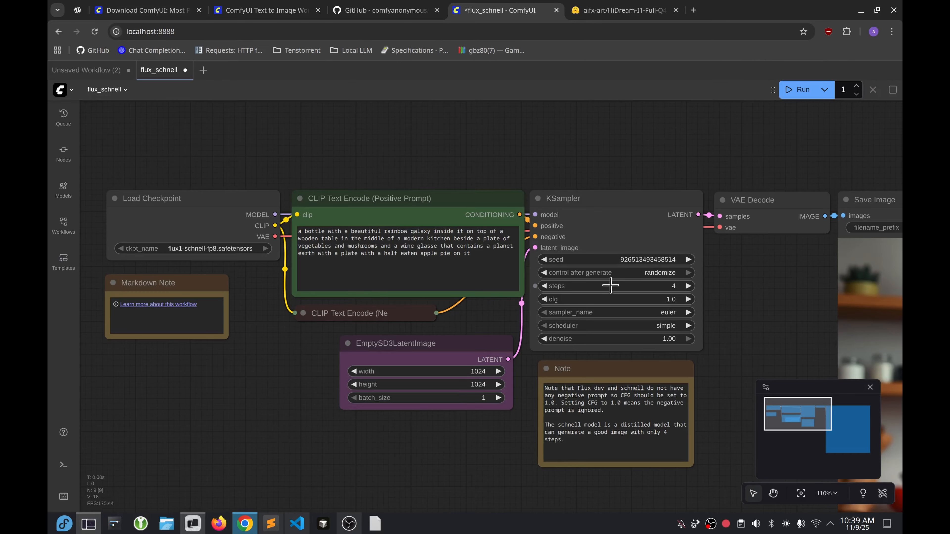
left_click(88, 524)
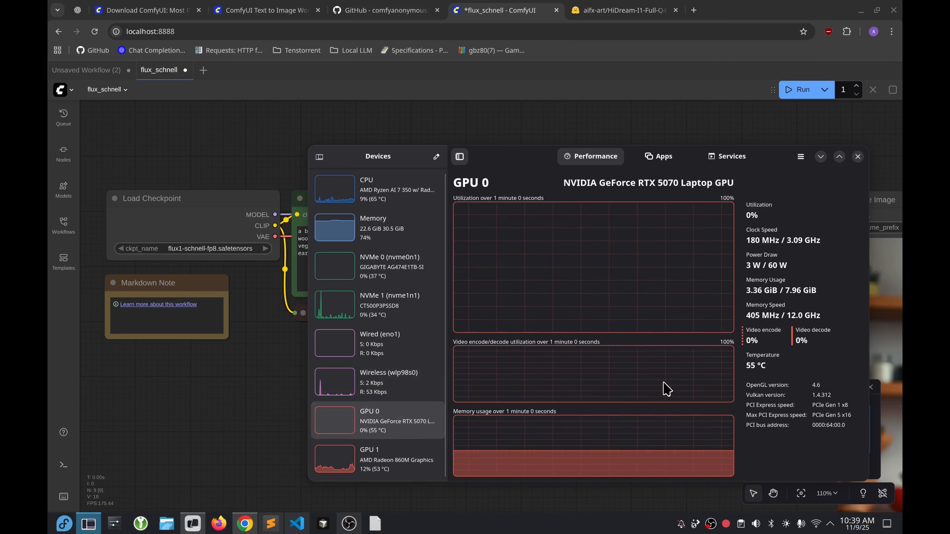
Inspect the Memory usage in the system monitor and return to the Flux Schnell workflow.
left_click(402, 239)
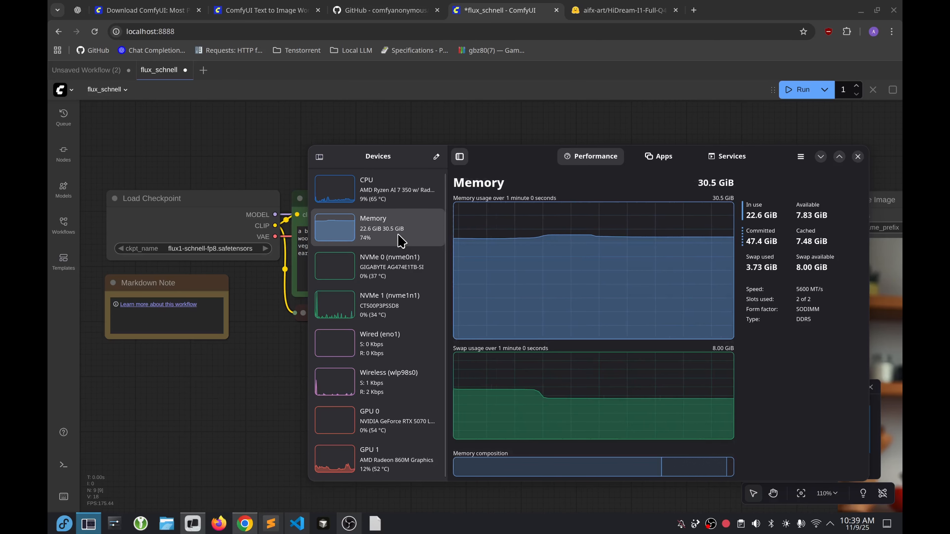
left_click(505, 114)
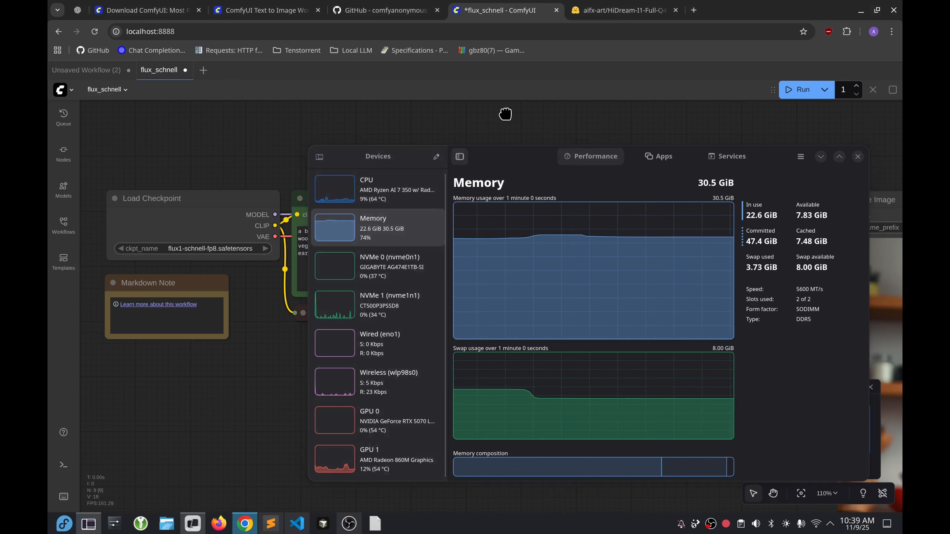
Set the KSampler steps to 10 and run the Flux Schnell workflow again.
left_click_drag(593, 132, 635, 133)
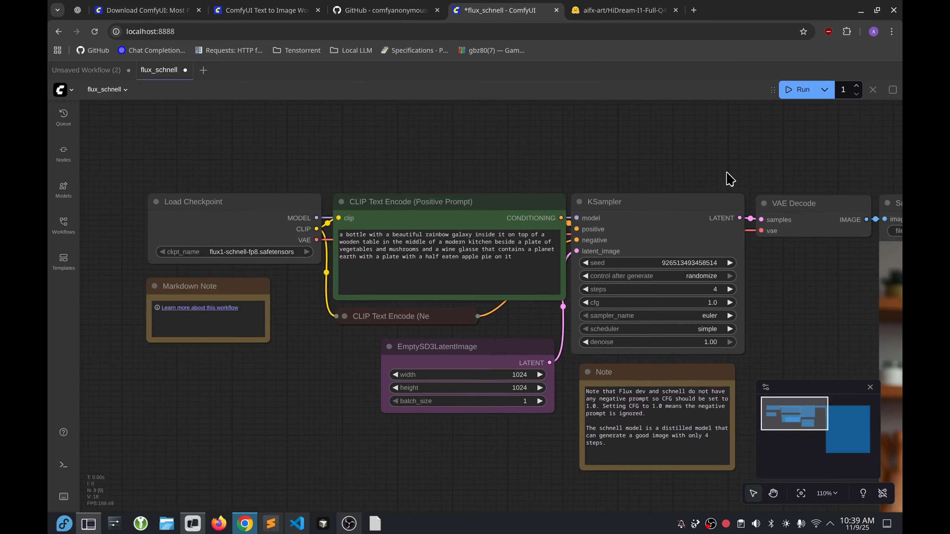
left_click_drag(835, 323, 757, 250)
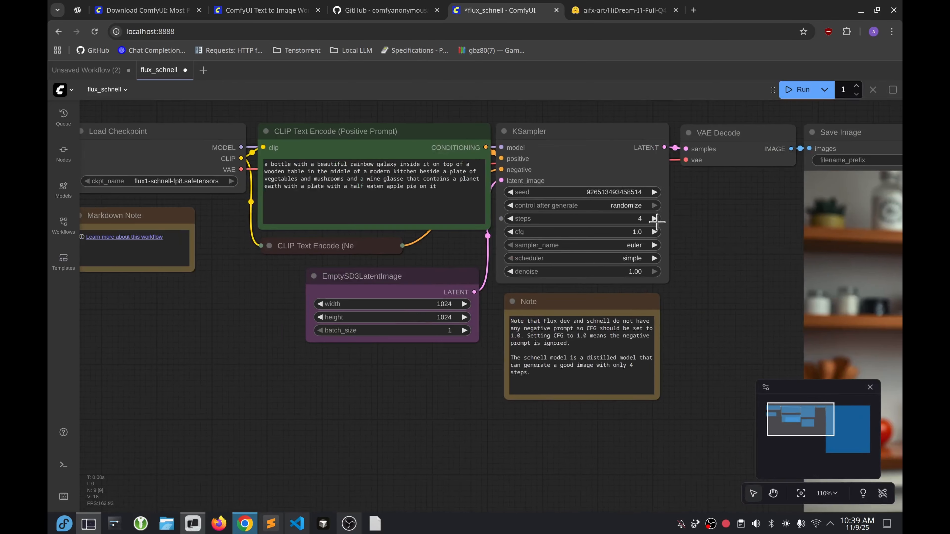
left_click(792, 90)
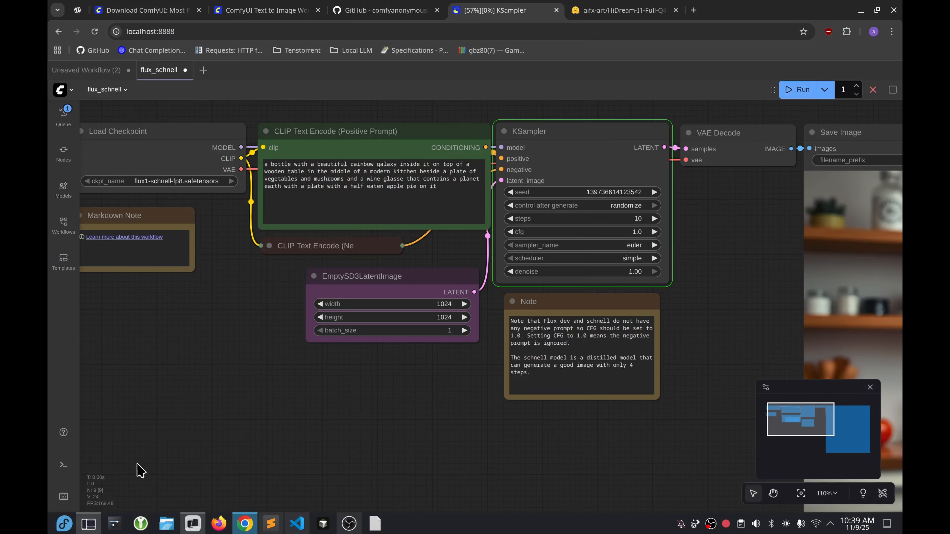
Bring up the system monitor and inspect GPU 0 and Memory usage while the workflow runs.
left_click(88, 523)
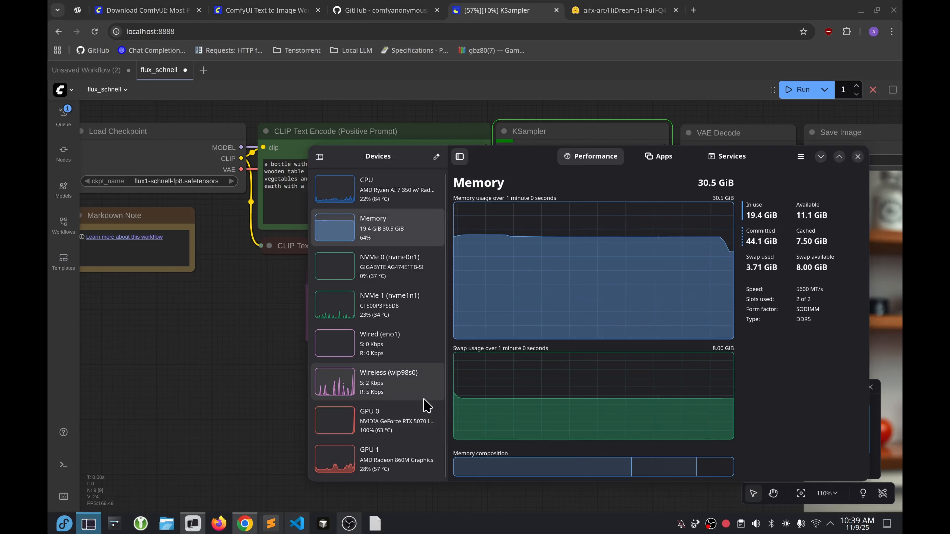
left_click(403, 424)
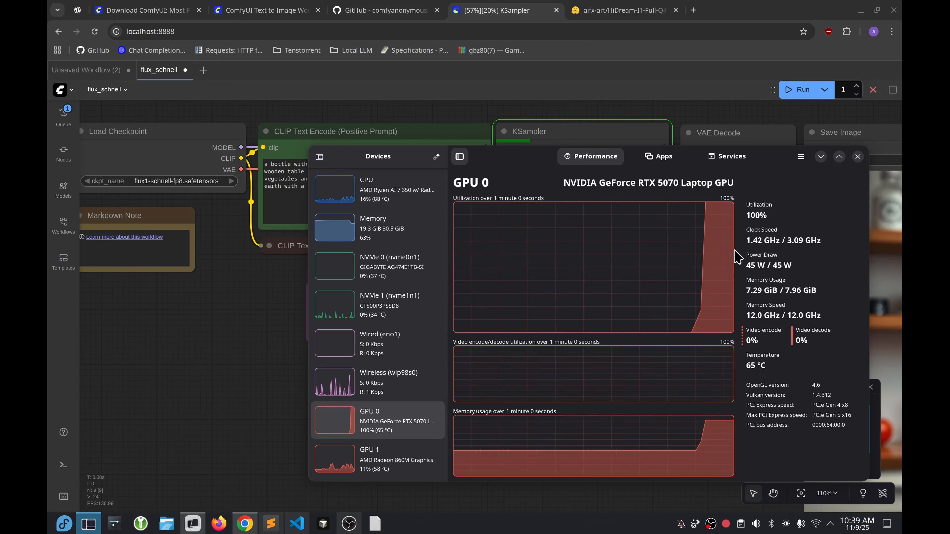
left_click(424, 235)
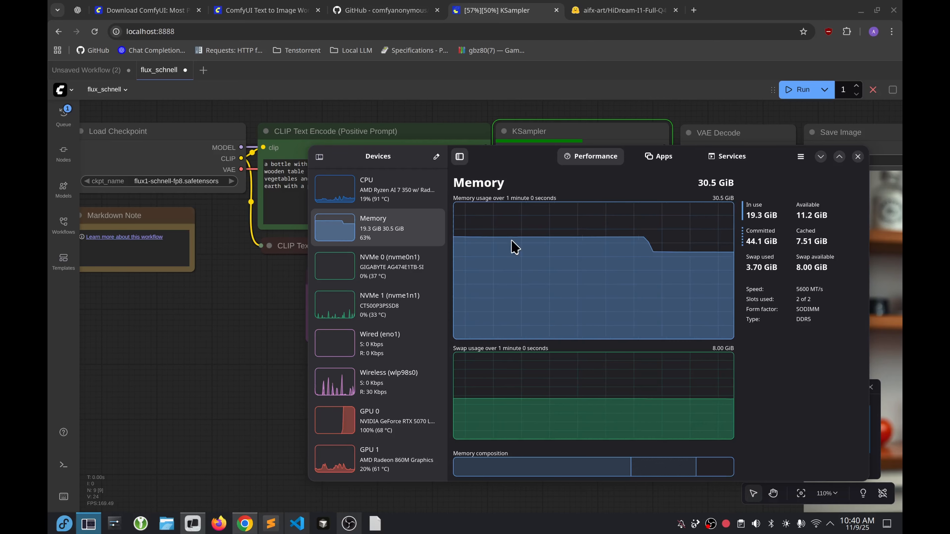
Return to the workflow, follow the KSampler progress and examine the generated picture in the Save Image node.
left_click(186, 361)
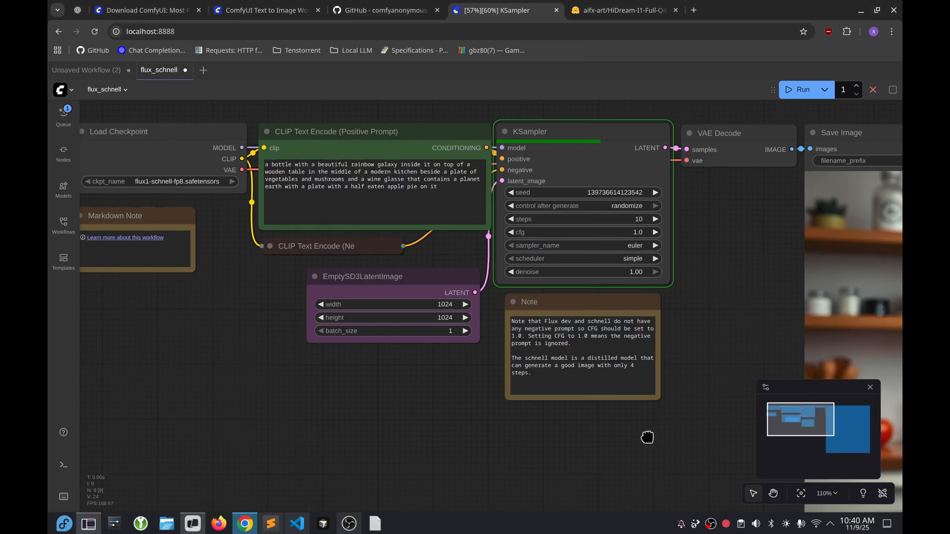
left_click_drag(651, 437, 478, 422)
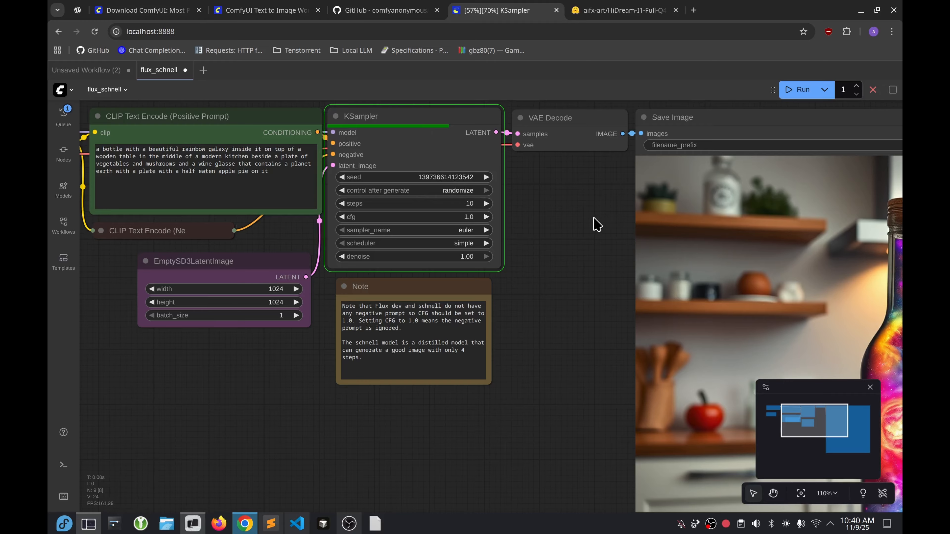
left_click_drag(604, 225, 573, 254)
scroll(549, 301, "down", 2)
scroll(553, 307, "down", 3)
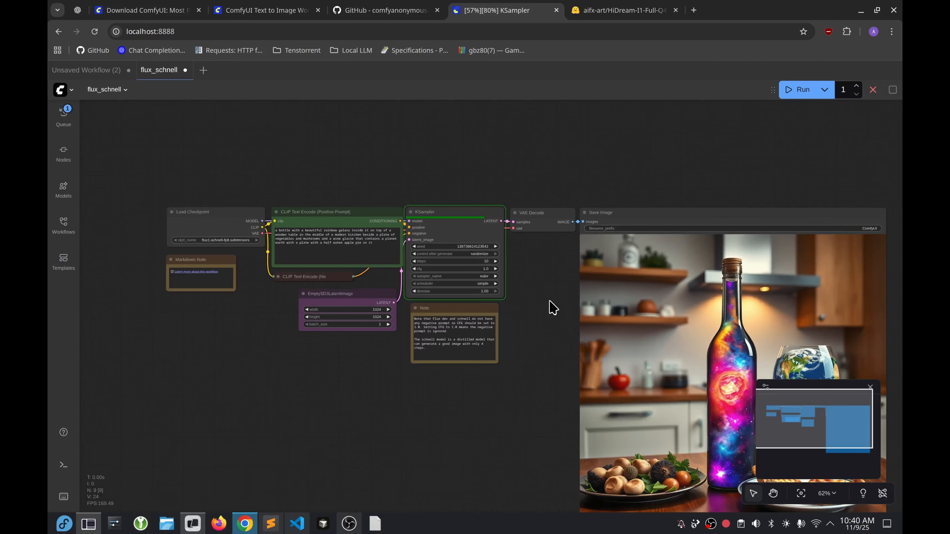
left_click_drag(548, 308, 465, 278)
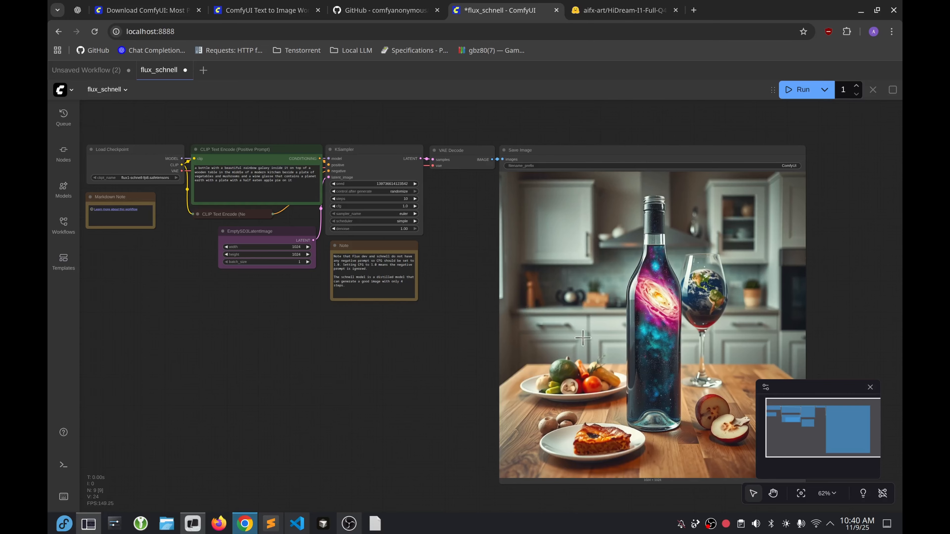
left_click_drag(440, 361, 386, 312)
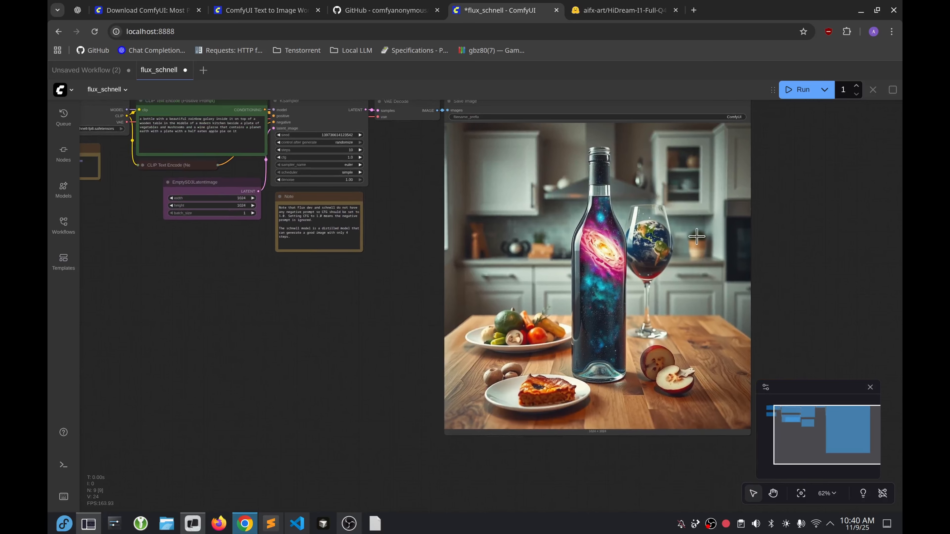
Switch to the terminal, run ls -la in the ComfyUI checkpoints folder, and check the size of flux1-schnell-fp8.safetensors.
left_click_drag(305, 309, 379, 406)
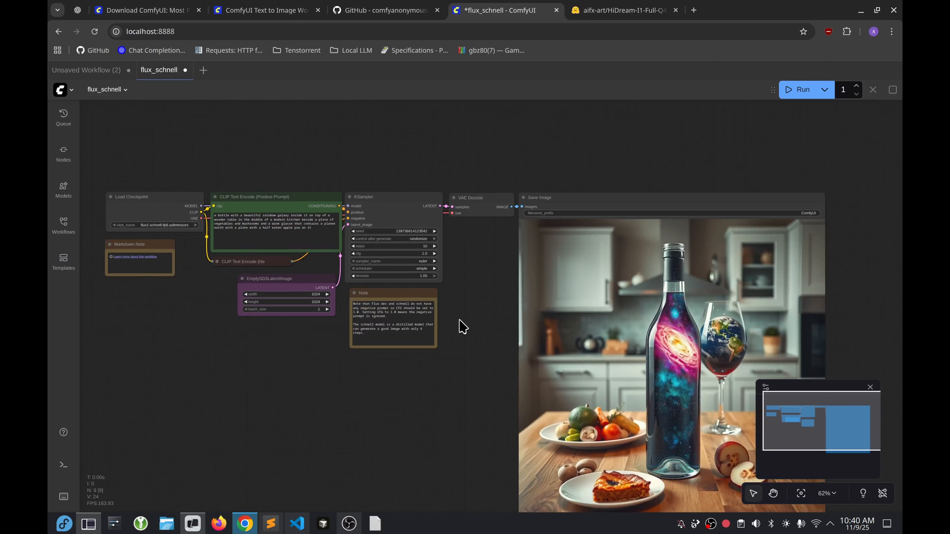
left_click_drag(463, 327, 509, 251)
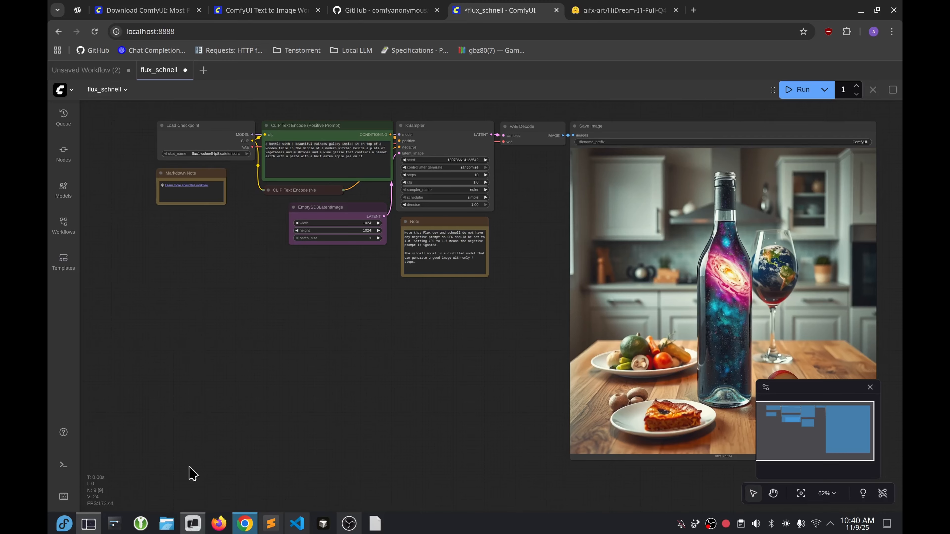
left_click(192, 523)
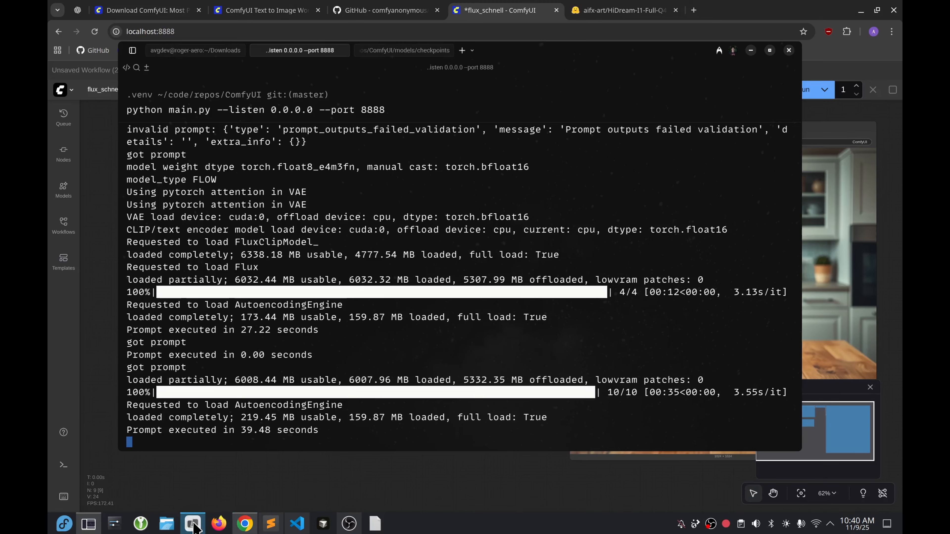
left_click(375, 51)
type("ls -la")
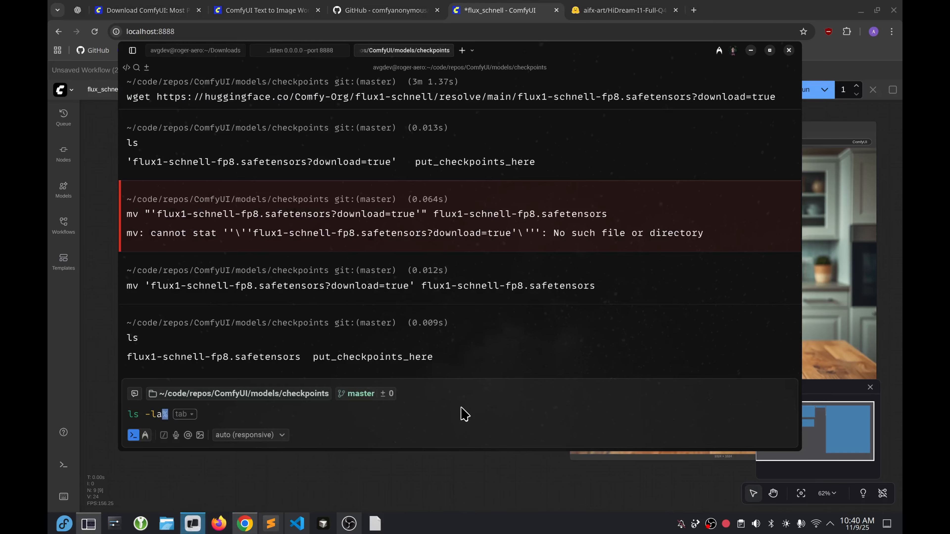
key("Return")
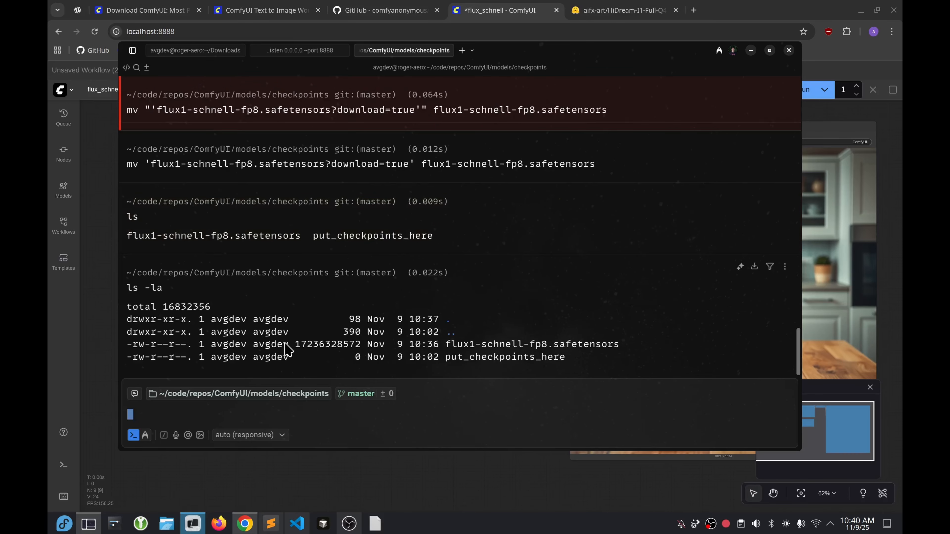
left_click_drag(295, 344, 359, 350)
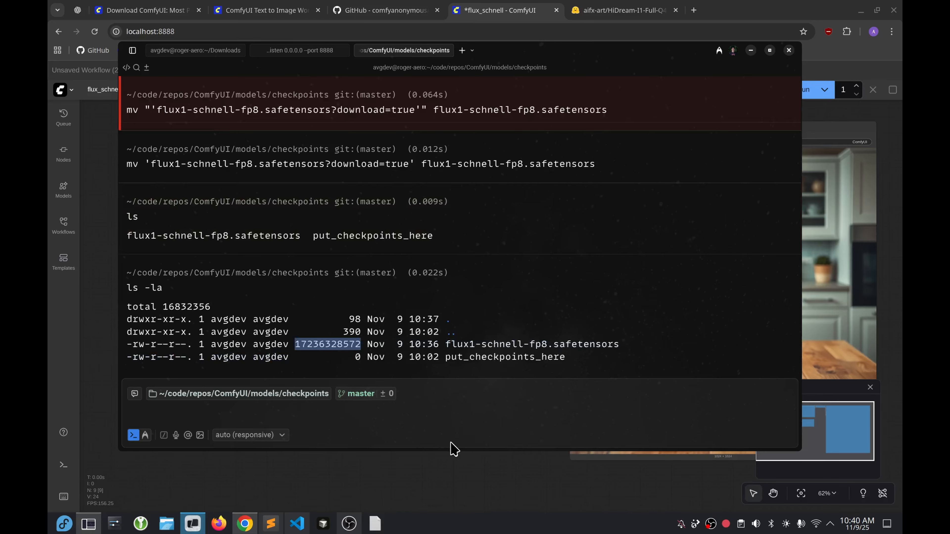
left_click(447, 470)
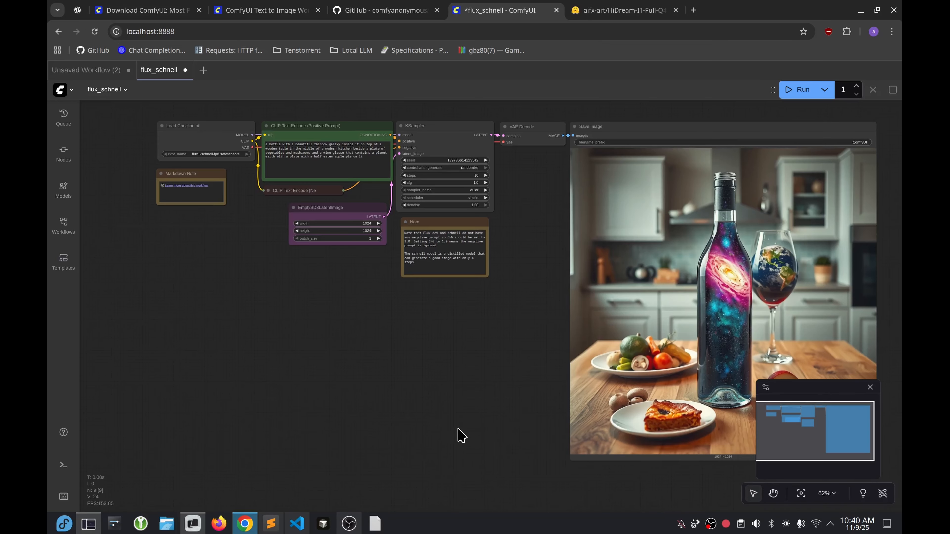
scroll(484, 425, "up", 2)
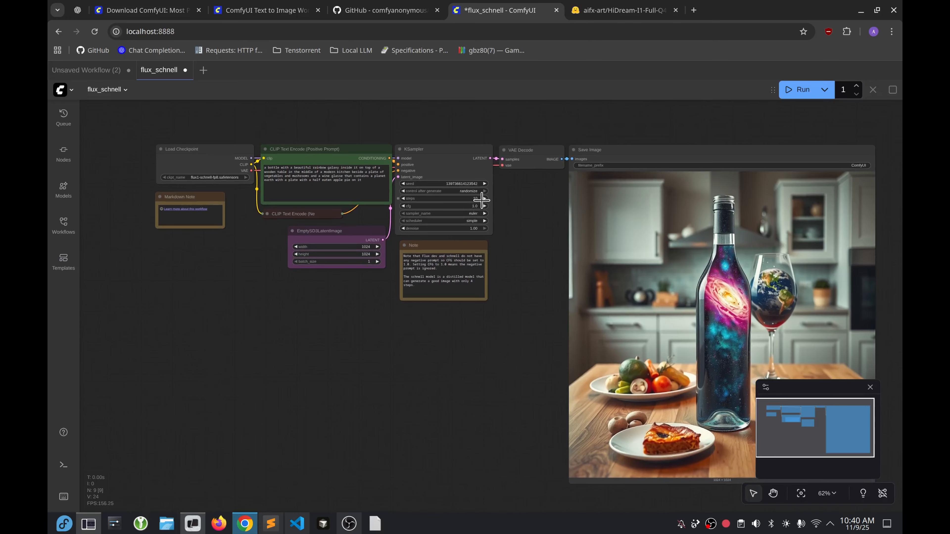
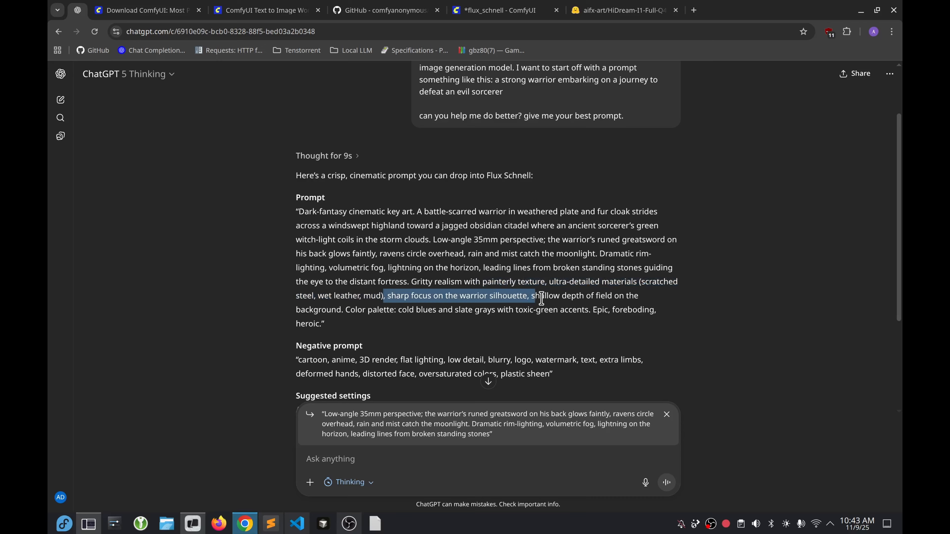
Read through the closing part of ChatGPT's warrior prompt, its negative prompt and the suggested settings.
left_click_drag(541, 298, 583, 314)
left_click_drag(399, 311, 513, 312)
left_click(530, 326)
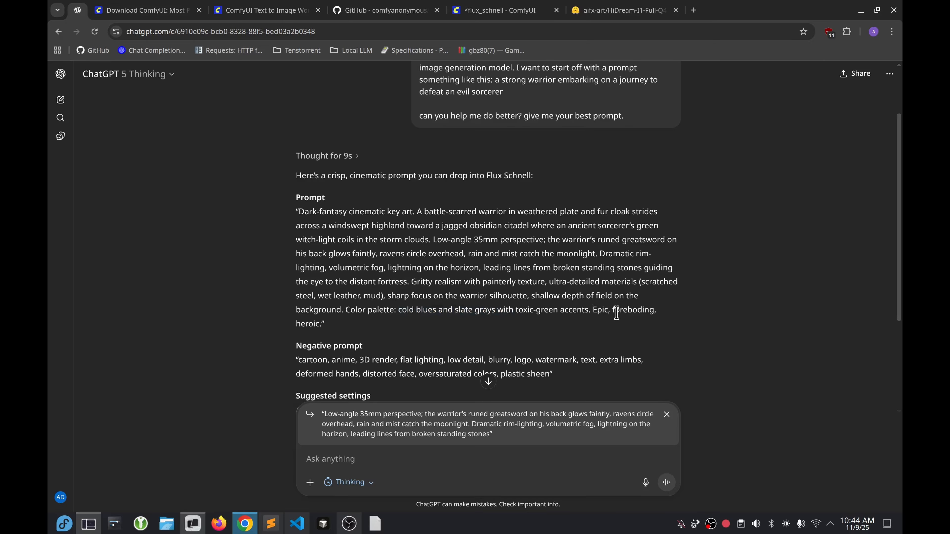
scroll(379, 311, "down", 2)
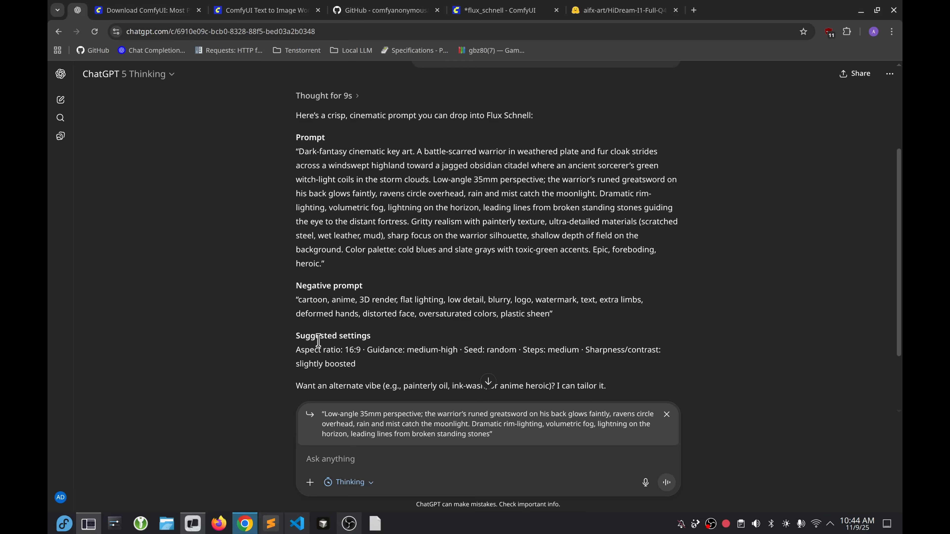
scroll(318, 340, "down", 3)
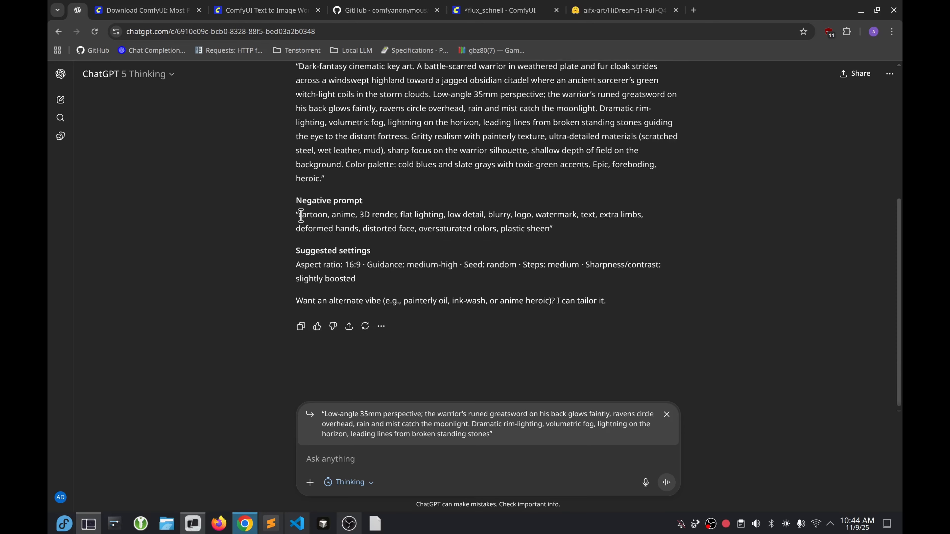
Copy the suggested negative prompt's text without quotation marks, and close the HiDream-I1-Full-Q4 page to return to the ComfyUI workflow.
mouse_move(300, 216)
left_mouse_down()
mouse_move(624, 226)
mouse_move(338, 217)
mouse_move(318, 227)
mouse_move(409, 239)
mouse_move(544, 229)
mouse_move(447, 216)
mouse_move(318, 229)
mouse_move(300, 216)
left_mouse_up()
left_click(544, 226)
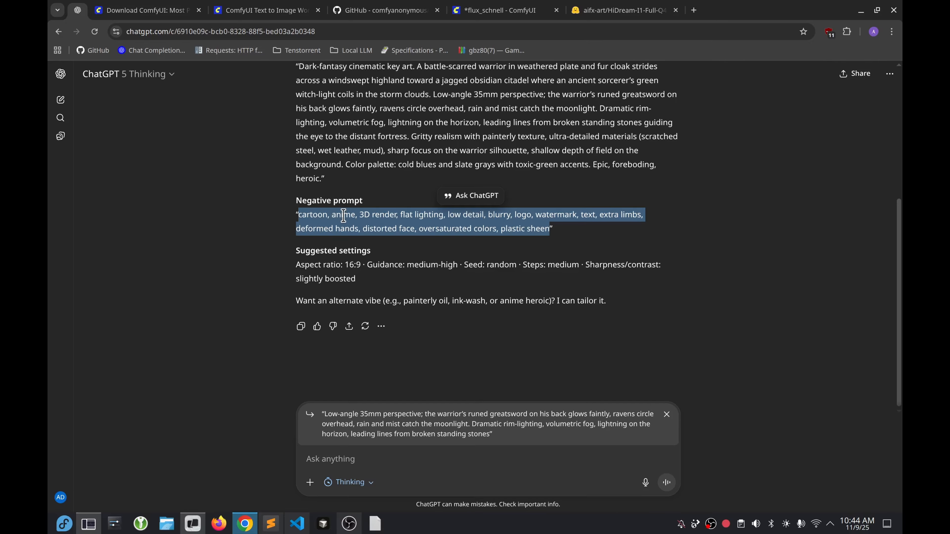
right_click(402, 218)
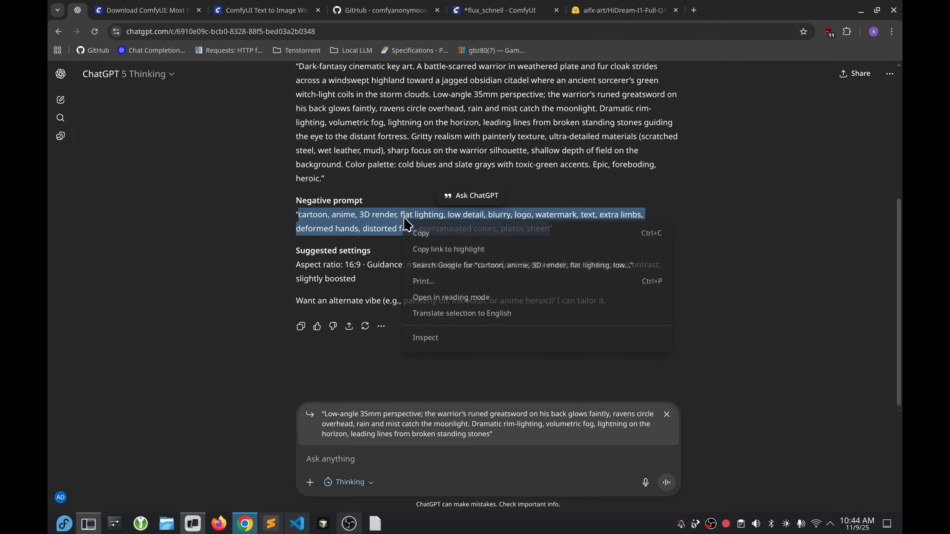
left_click(456, 234)
left_click(613, 17)
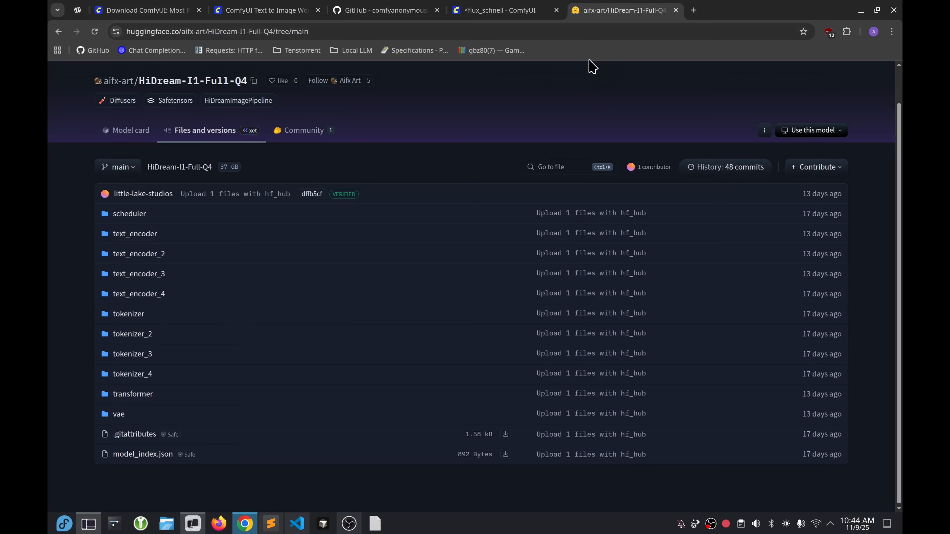
left_click(675, 11)
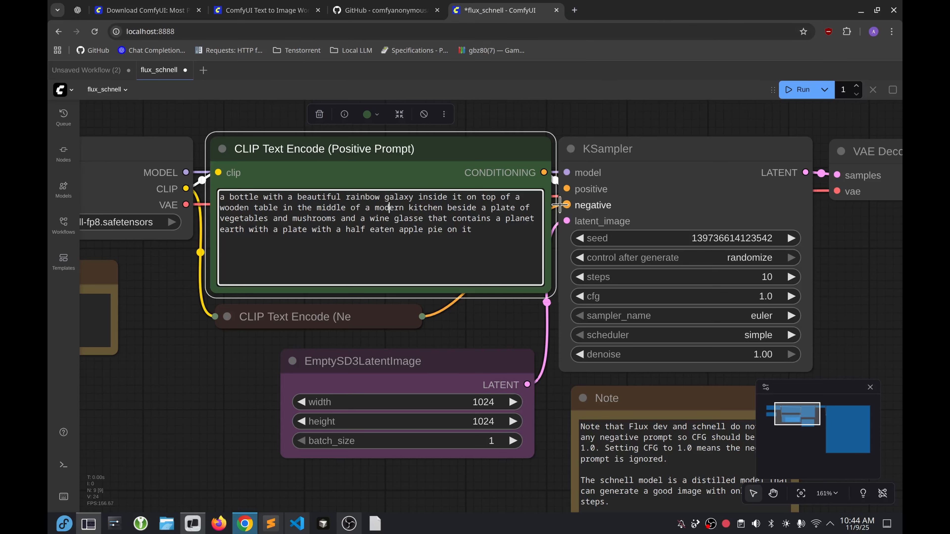
left_click(317, 315)
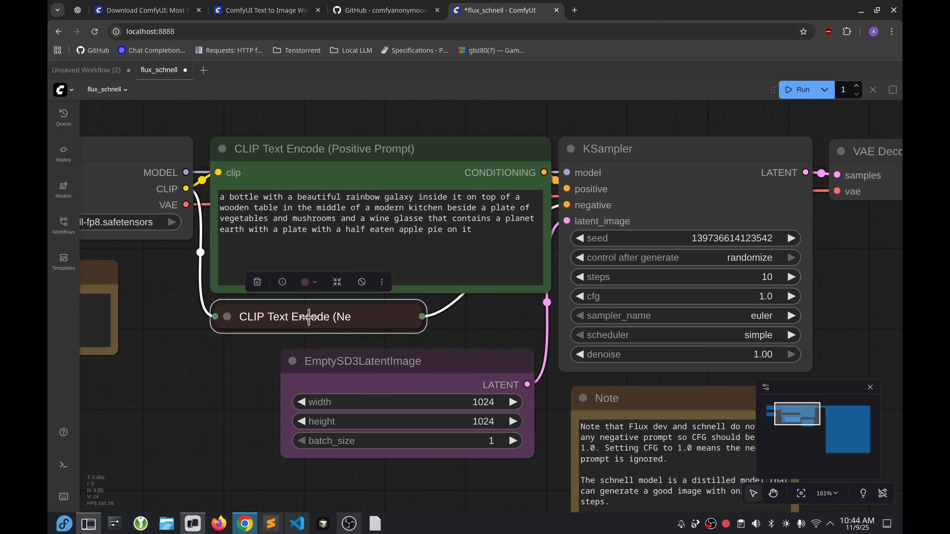
double_click(312, 317)
triple_click(356, 317)
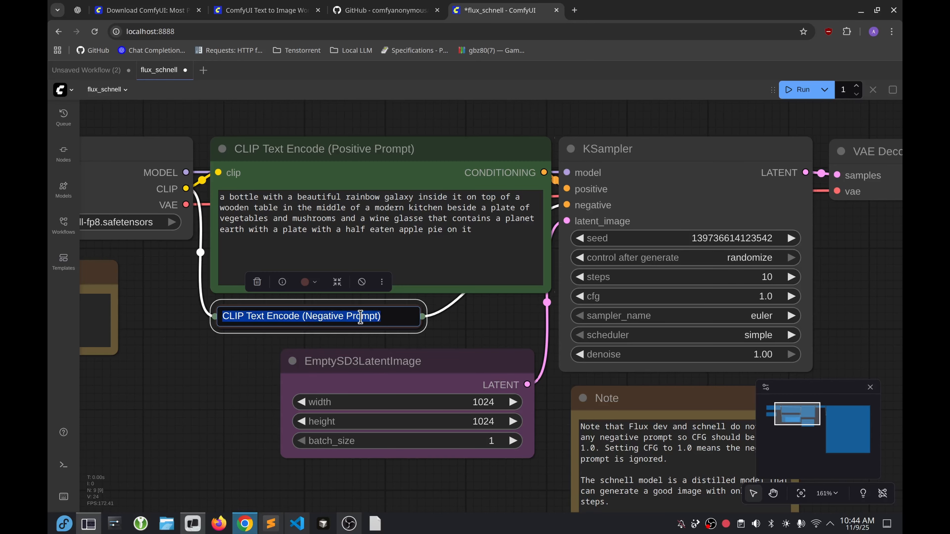
left_click(240, 370)
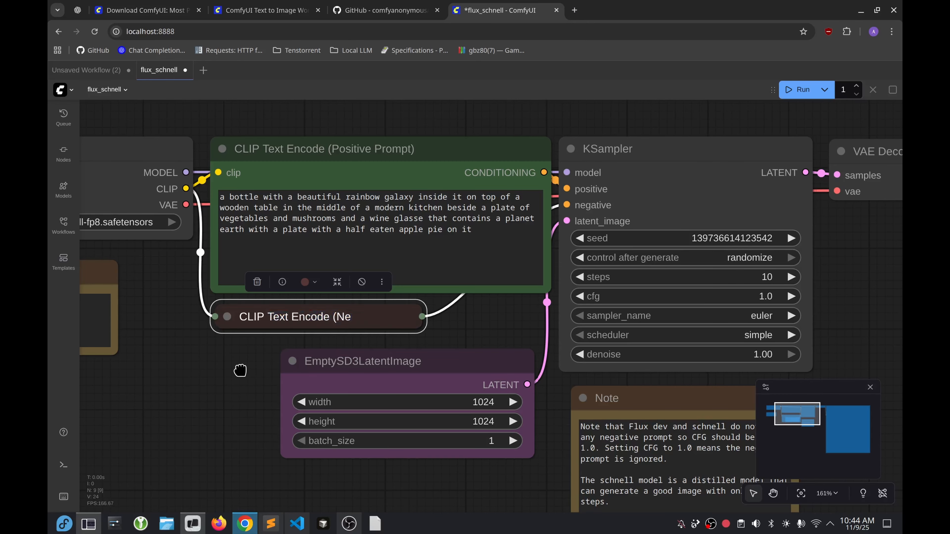
Expand the collapsed CLIP Text Encode (Negative Prompt) node and paste the copied negative prompt into its text.
left_click(225, 318)
left_click(260, 394)
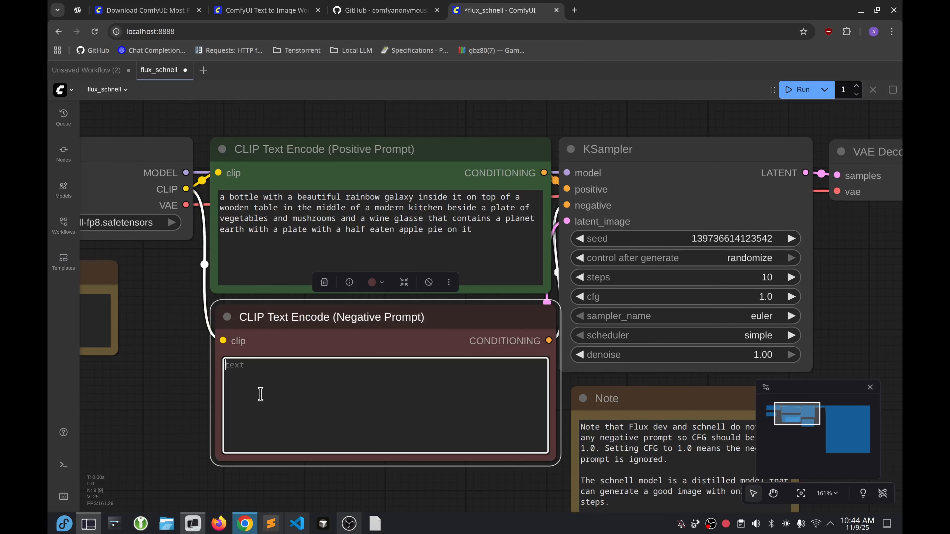
right_click(264, 379)
left_click(296, 269)
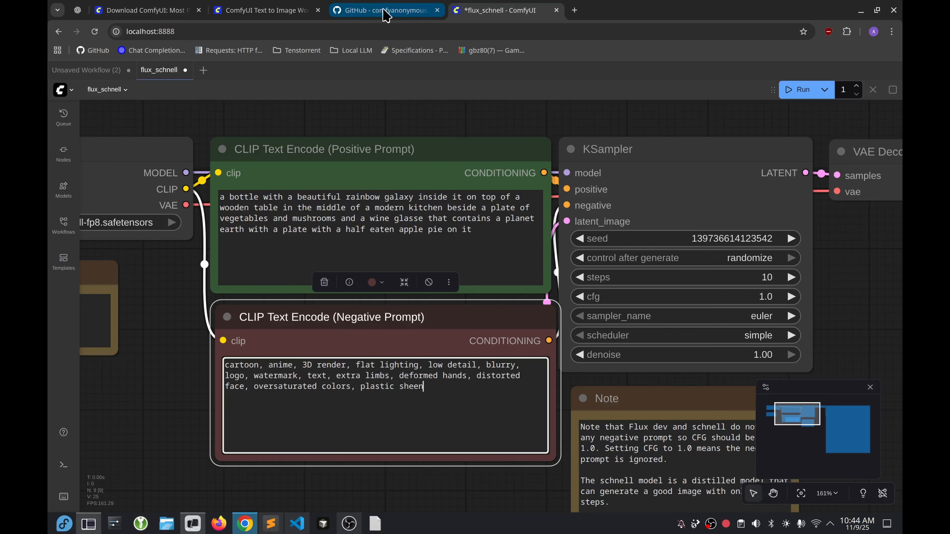
Return to the ChatGPT answer and copy the full dark-fantasy warrior prompt without its quotation marks.
left_click(77, 10)
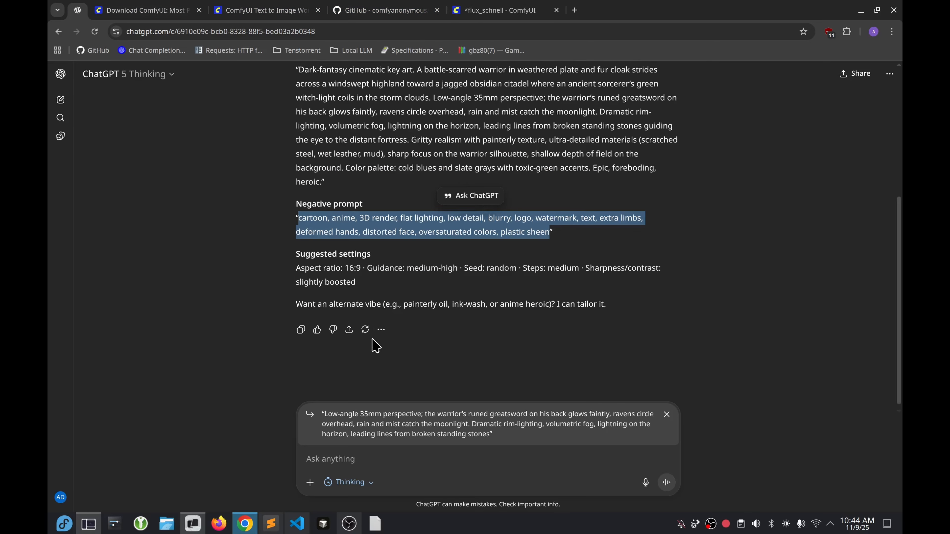
scroll(375, 346, "up", 5)
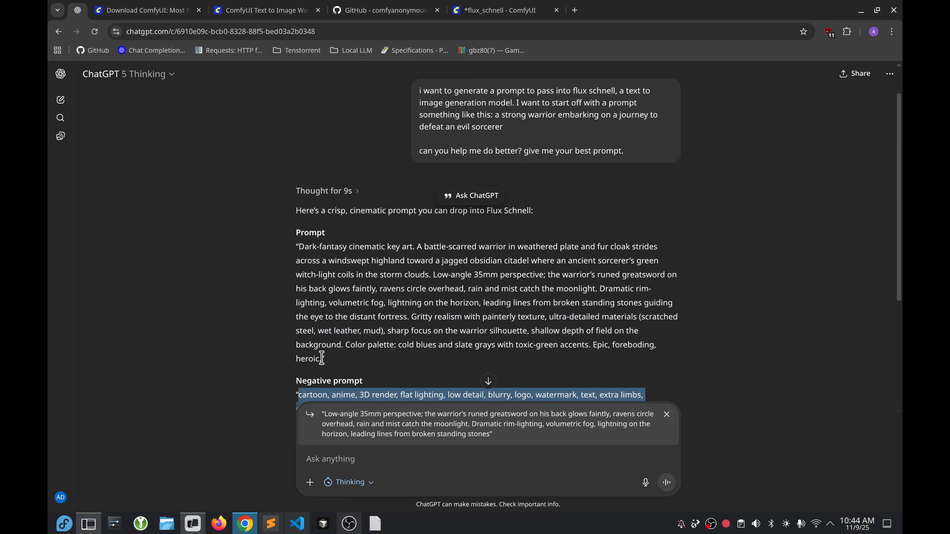
left_click_drag(321, 358, 298, 247)
right_click(357, 270)
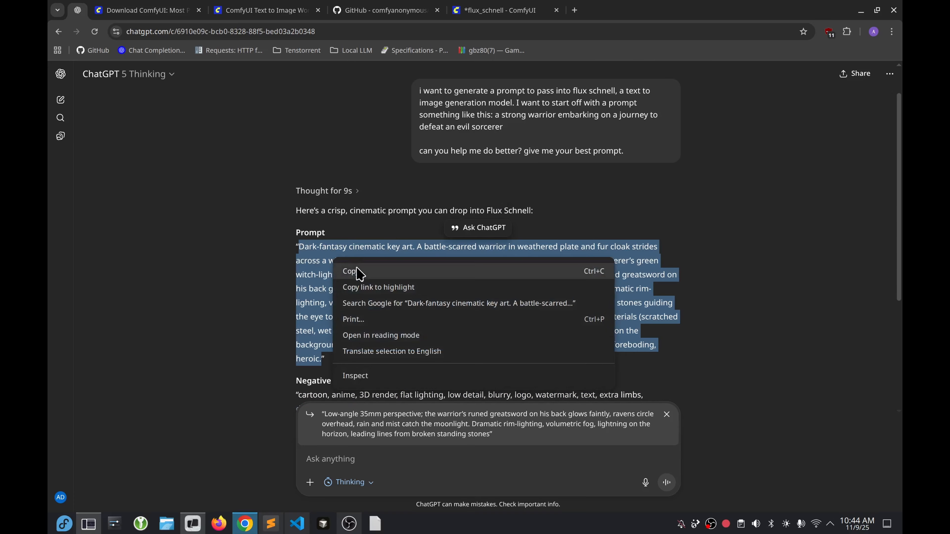
left_click(357, 270)
Back in ComfyUI, replace the bottle description in the positive prompt node with the copied warrior prompt as plain text.
left_click(502, 11)
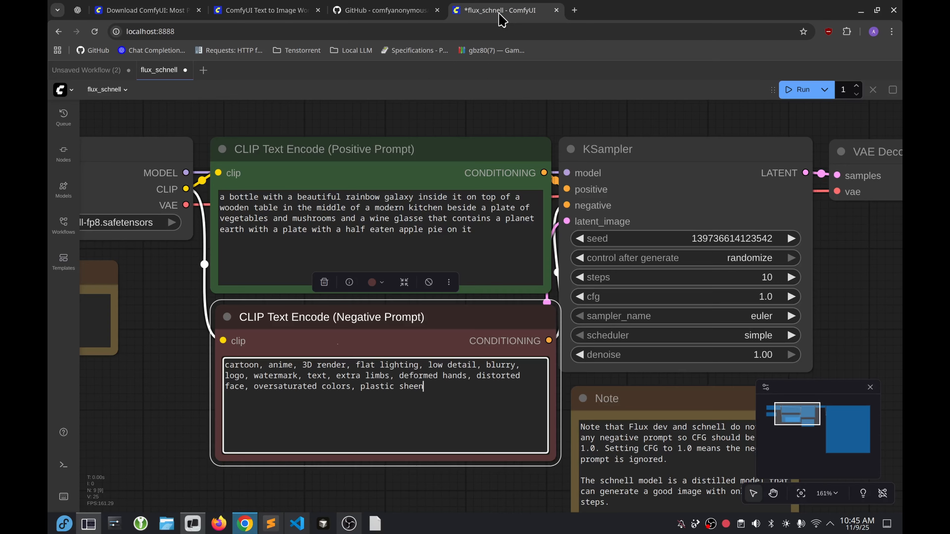
left_click_drag(309, 245, 314, 235)
left_click_drag(485, 224, 221, 196)
right_click(244, 204)
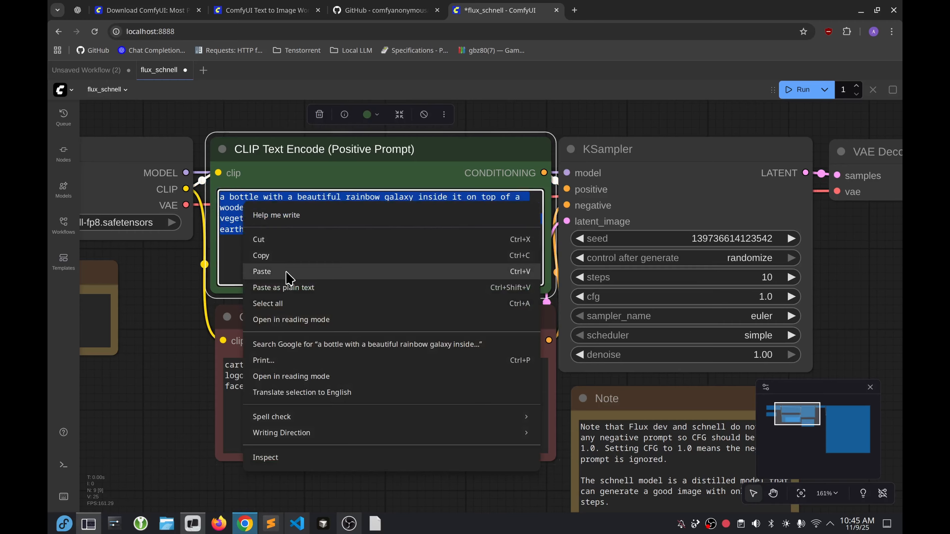
left_click(283, 287)
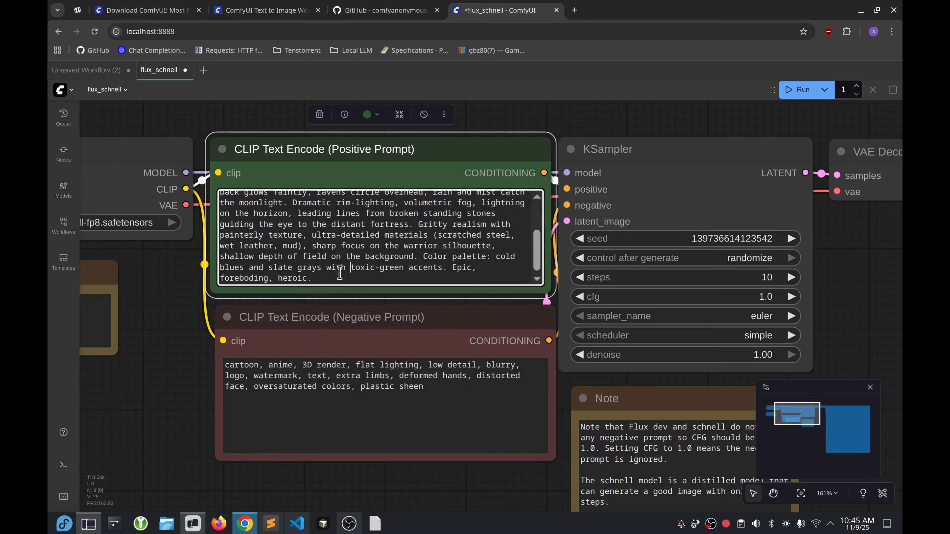
Replace "cold blues" in the positive prompt's color palette with "electric yellow-orange".
left_click_drag(244, 270, 523, 266)
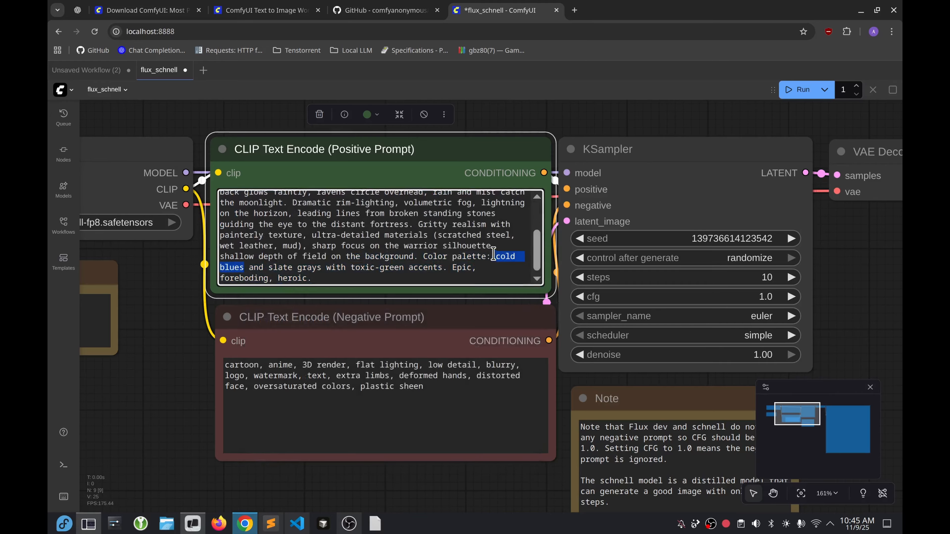
type("e an")
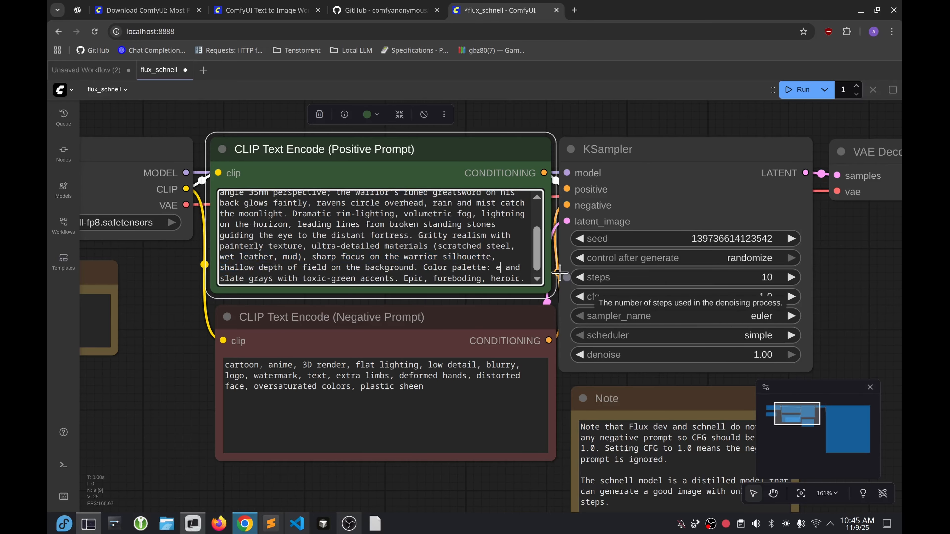
type("lectric yello")
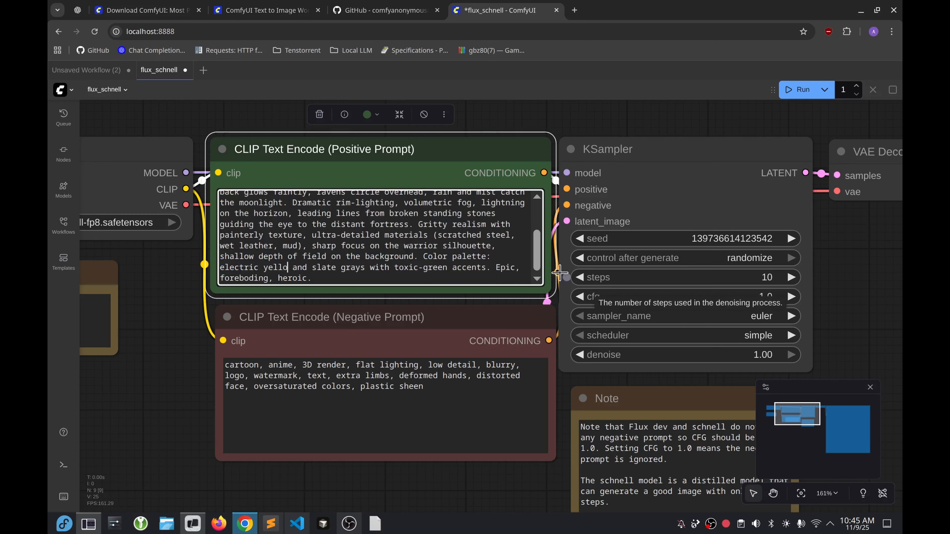
type("w")
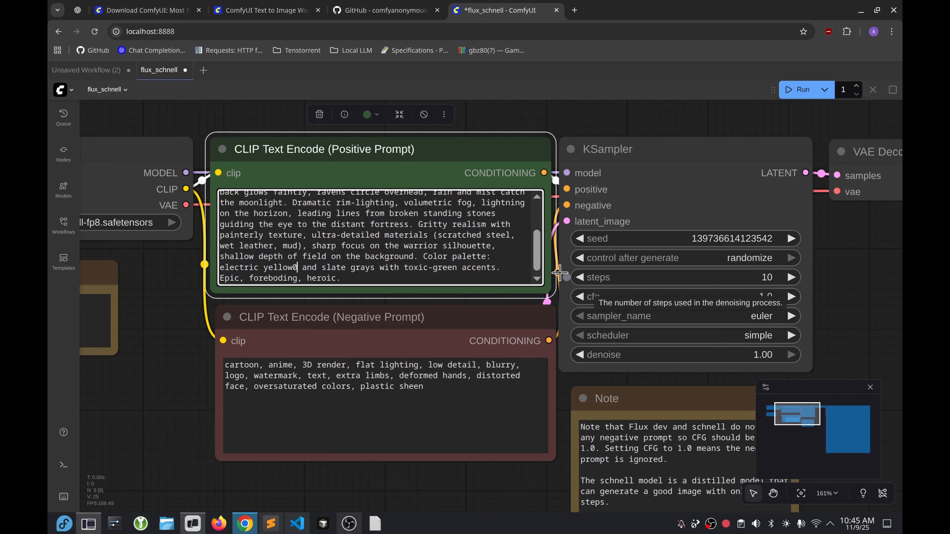
type("-orange")
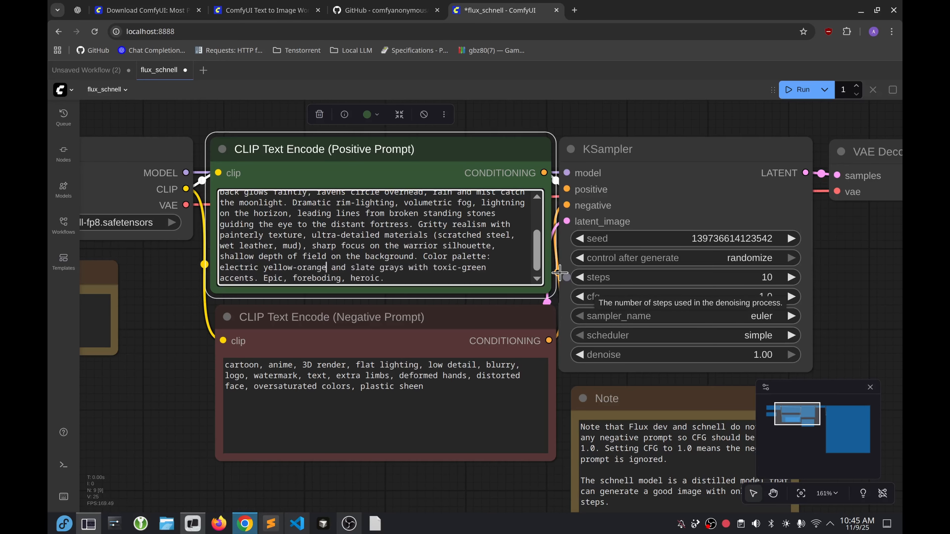
Set the KSampler's steps to 20 and its cfg to 2.0.
left_click(790, 277)
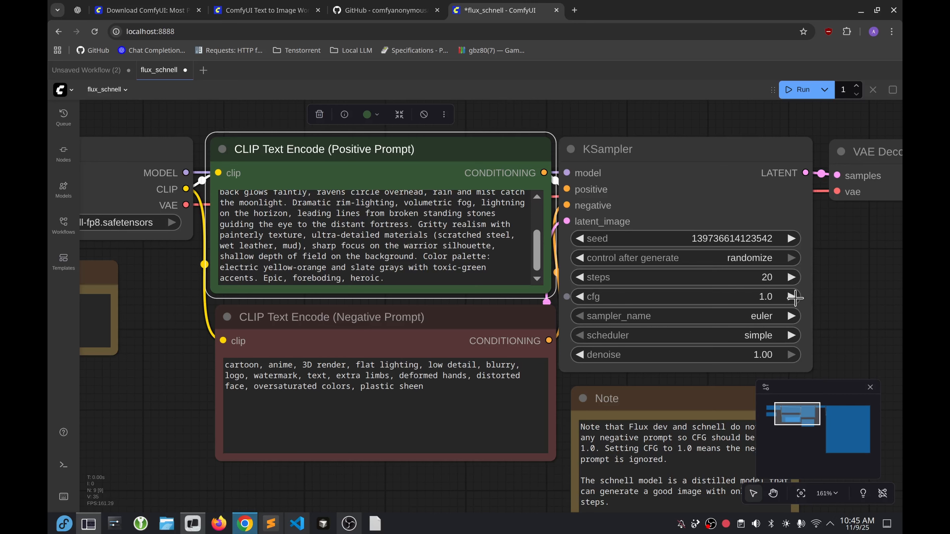
left_click(792, 297)
left_click(792, 296)
Read the note below the KSampler about CFG, negative prompts and the schnell model's step count.
left_click_drag(854, 348, 749, 262)
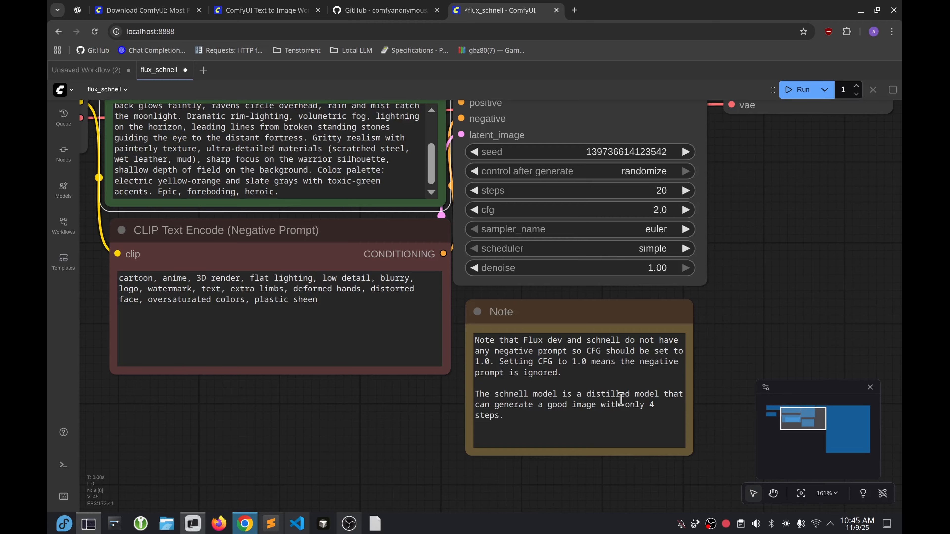
left_click(540, 371)
left_click_drag(546, 419, 520, 346)
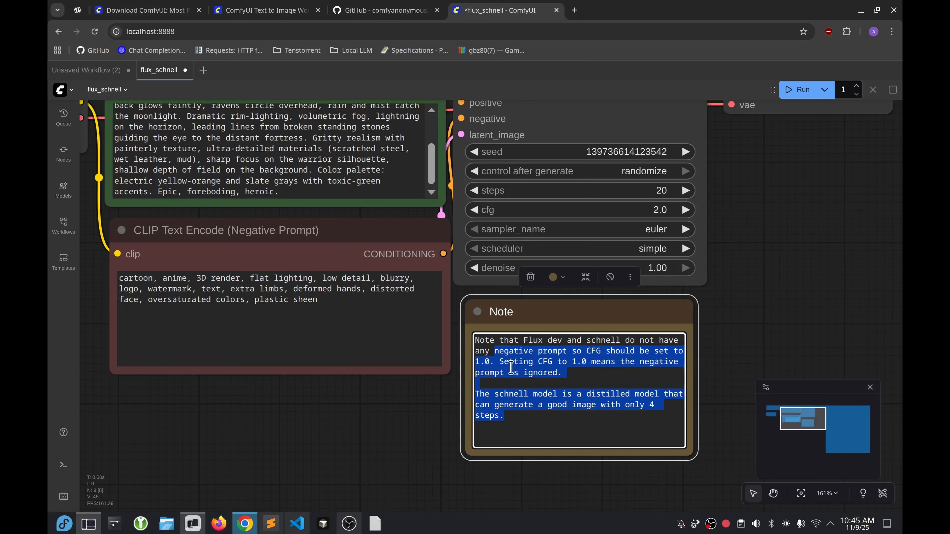
Finish reading the note's advice on the schnell model, and set the KSampler's cfg to 1.0.
left_click(499, 392)
left_click_drag(511, 414, 483, 397)
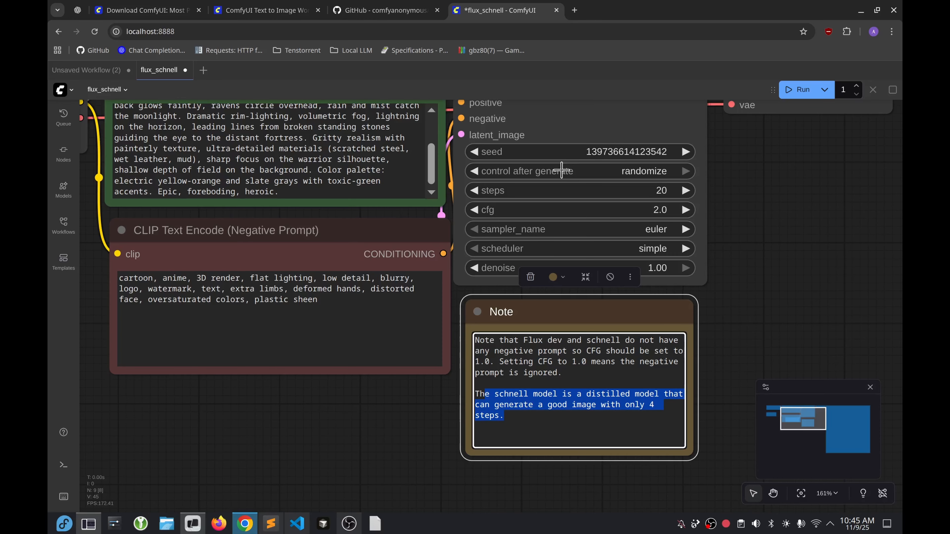
left_click(474, 209)
left_click(473, 209)
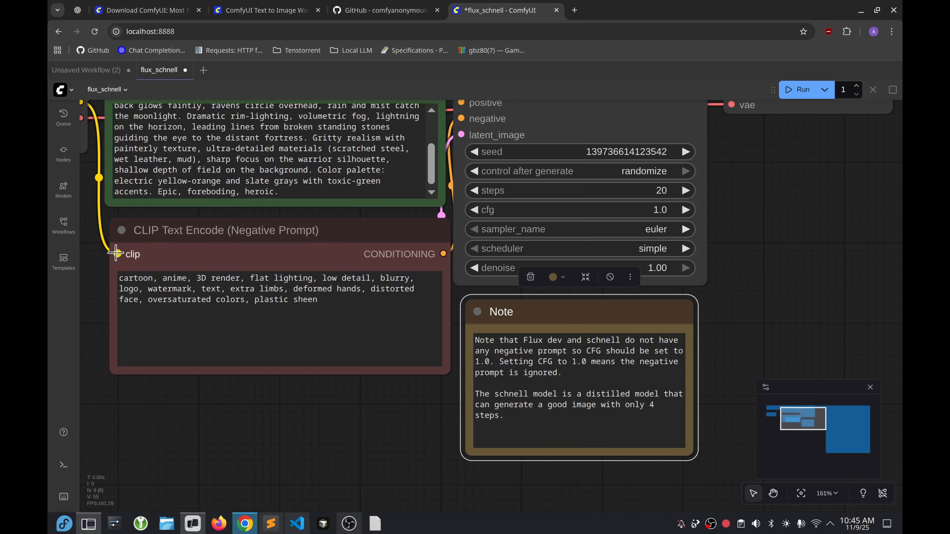
left_click(119, 228)
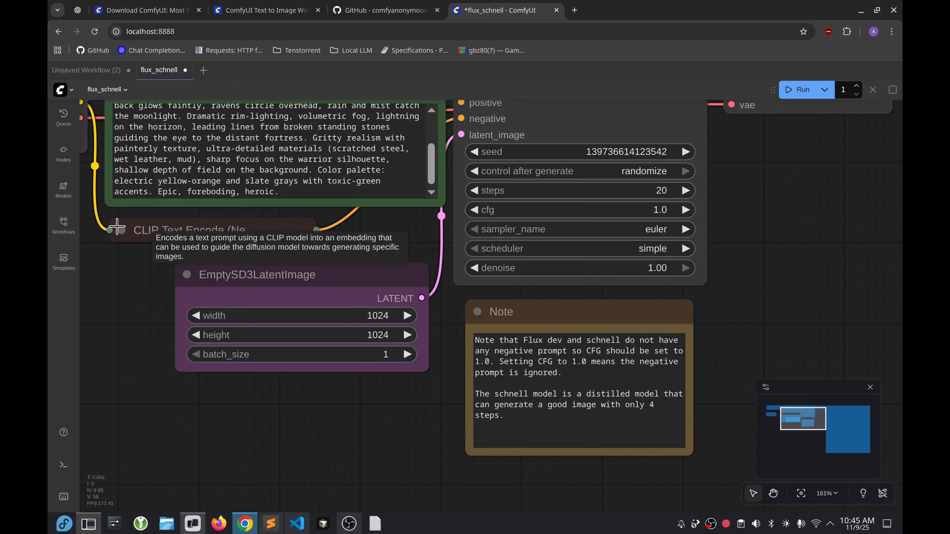
left_click(118, 228)
left_click(117, 227)
left_click(118, 229)
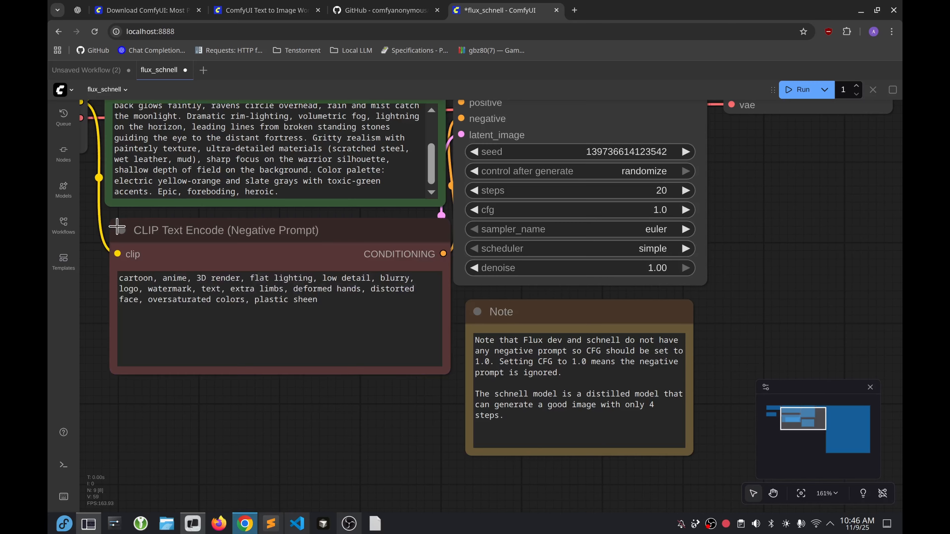
right_click(116, 221)
left_click(92, 275)
scroll(105, 219, "down", 4)
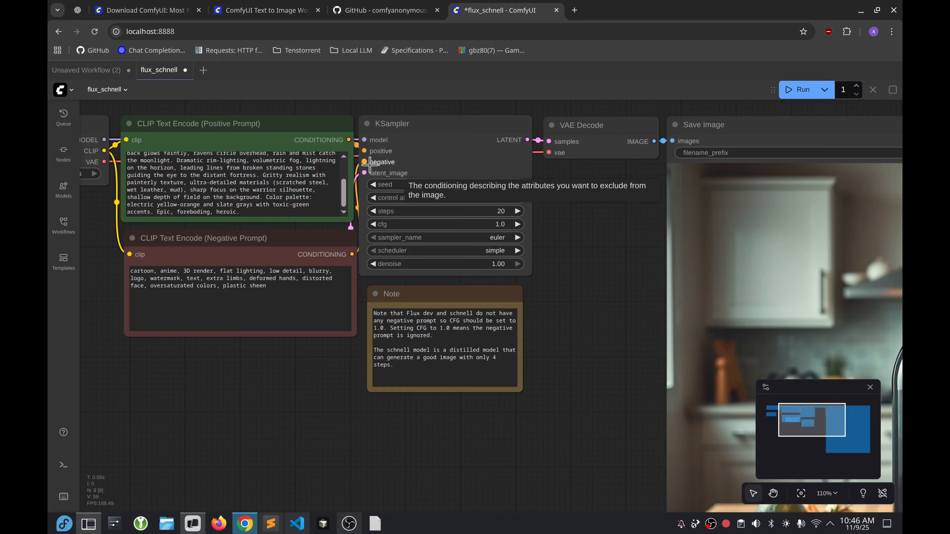
Bypass the negative prompt's CLIP Text Encode node that feeds the KSampler.
left_click(371, 163)
left_click(258, 296)
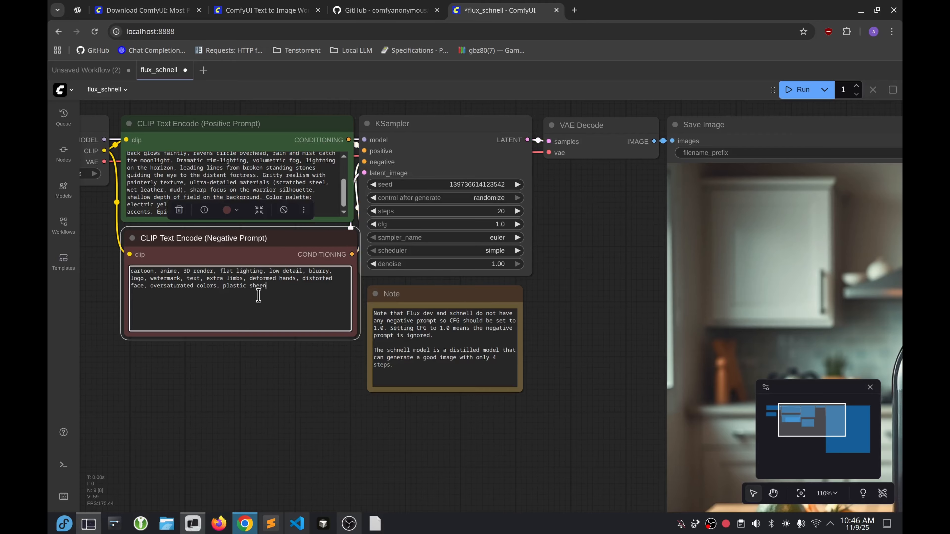
left_click(251, 240)
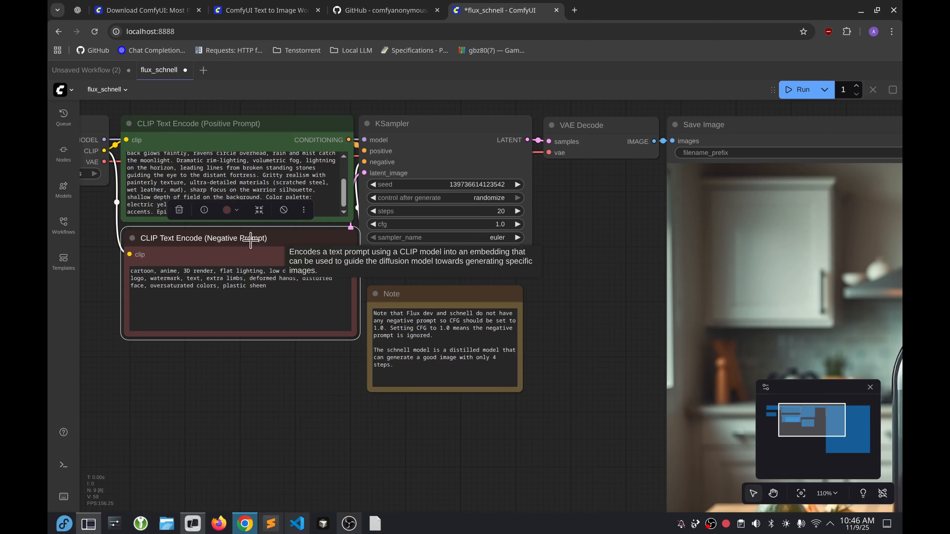
key("ctrl+b")
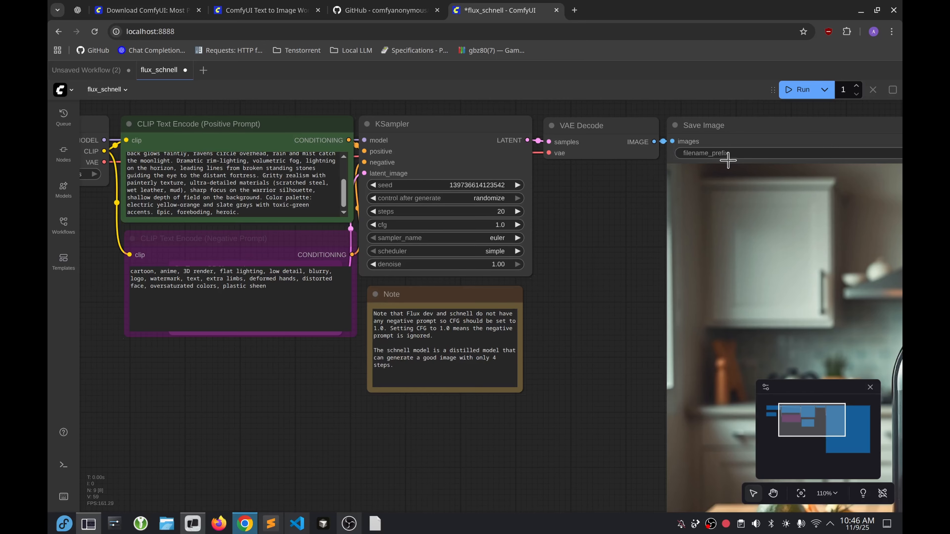
Try to run the workflow with the negative prompt node bypassed, and dismiss the report dialog after reading it.
left_click(799, 96)
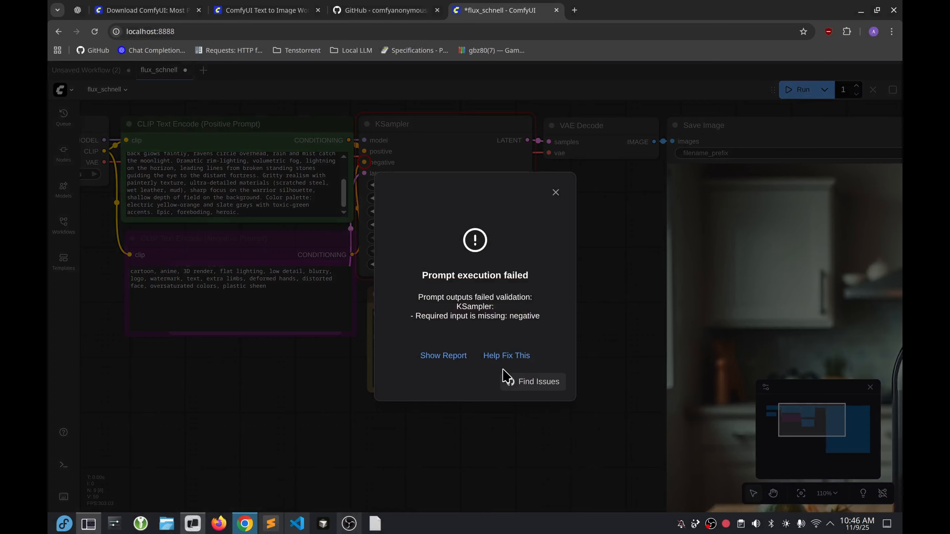
left_click_drag(419, 295, 485, 333)
left_click_drag(430, 316, 505, 335)
left_click(553, 190)
Remove the bypass from the negative prompt's CLIP Text Encode node.
left_click(261, 239)
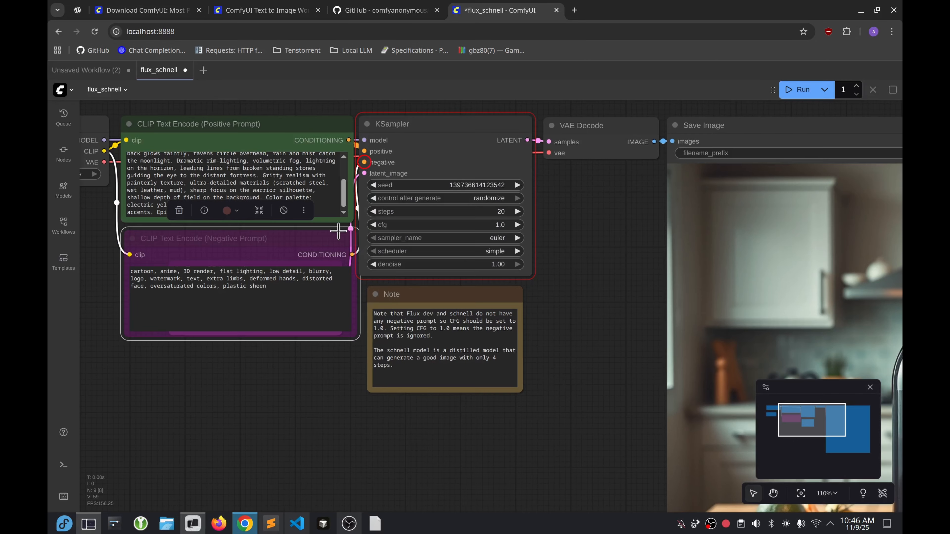
left_click(317, 236)
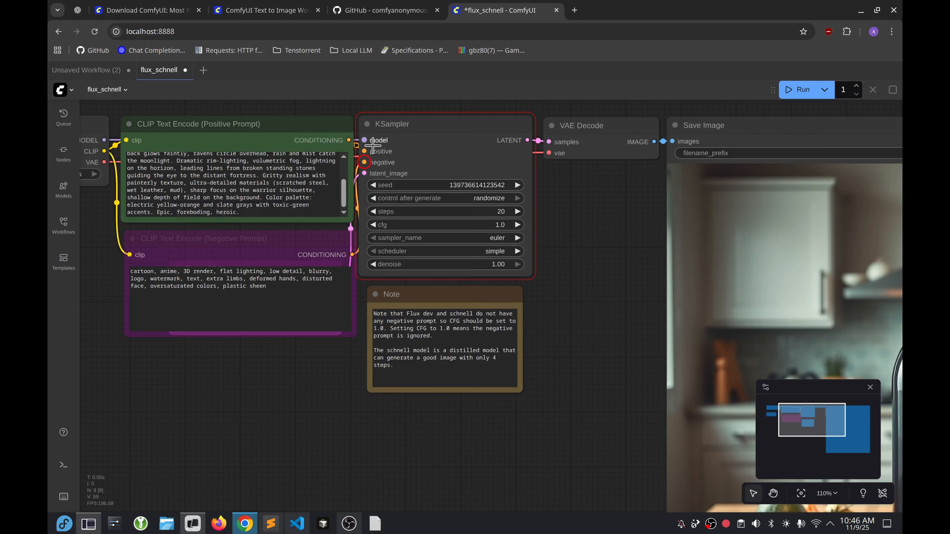
left_click(241, 232)
key("ctrl+b")
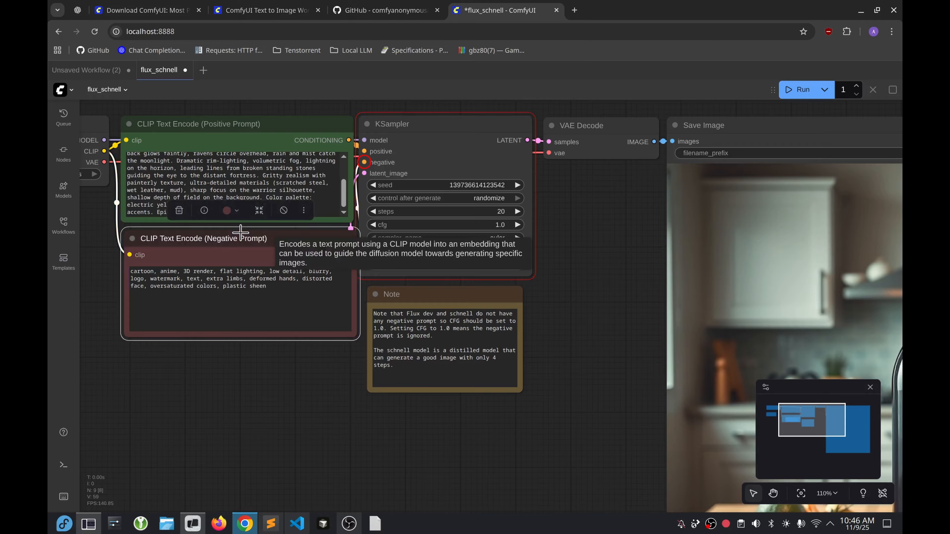
Run the workflow to generate the warrior image with 20 steps and cfg 1.0.
left_click(464, 343)
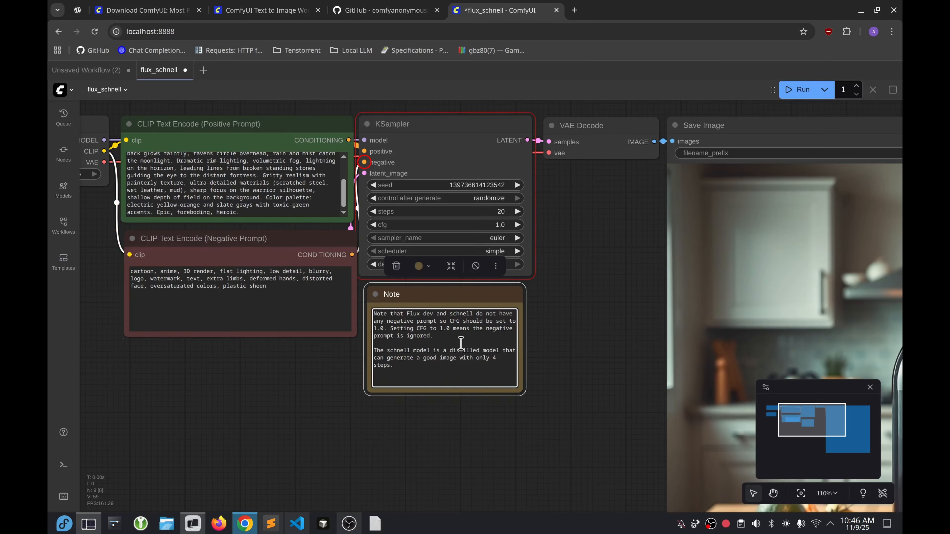
left_click(594, 289)
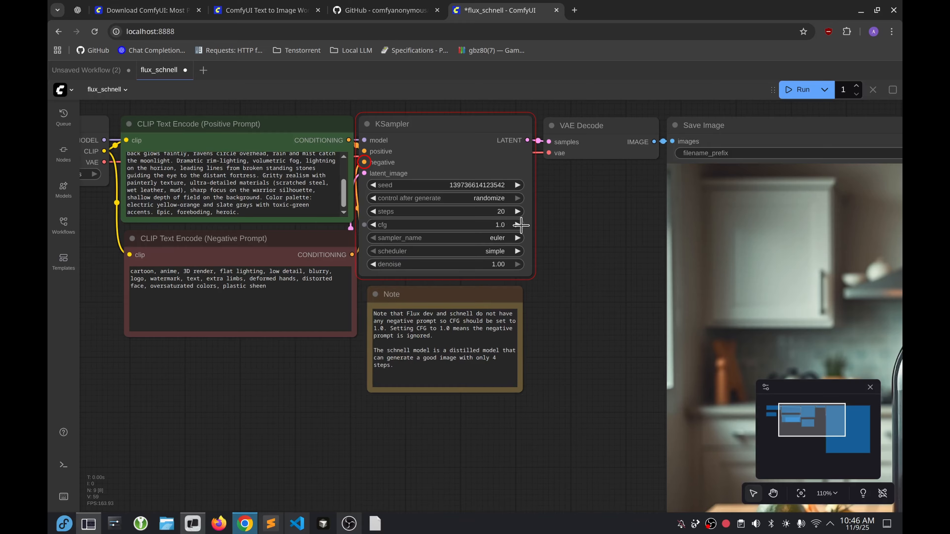
left_click(800, 91)
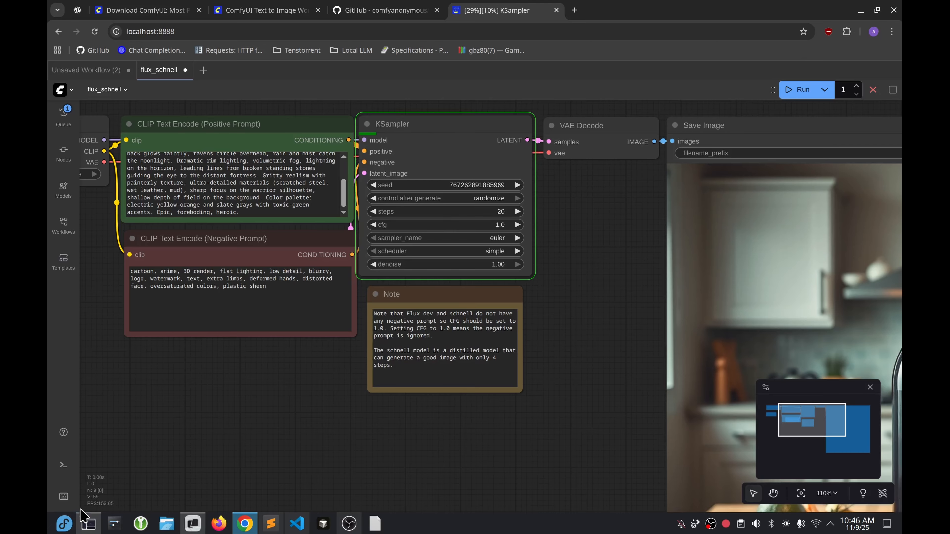
Switch to the system monitor, check GPU 0 and memory usage during generation, and return to ComfyUI.
left_click(88, 523)
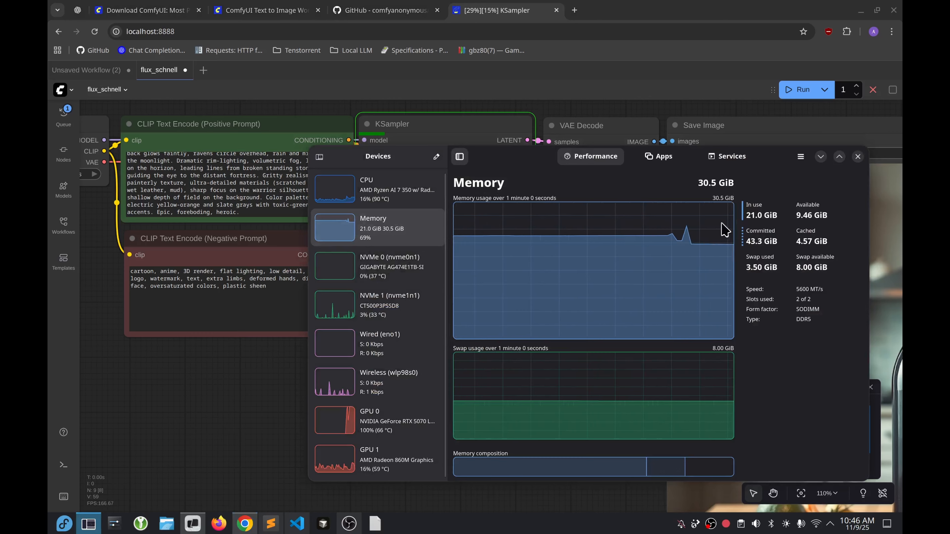
left_click(424, 411)
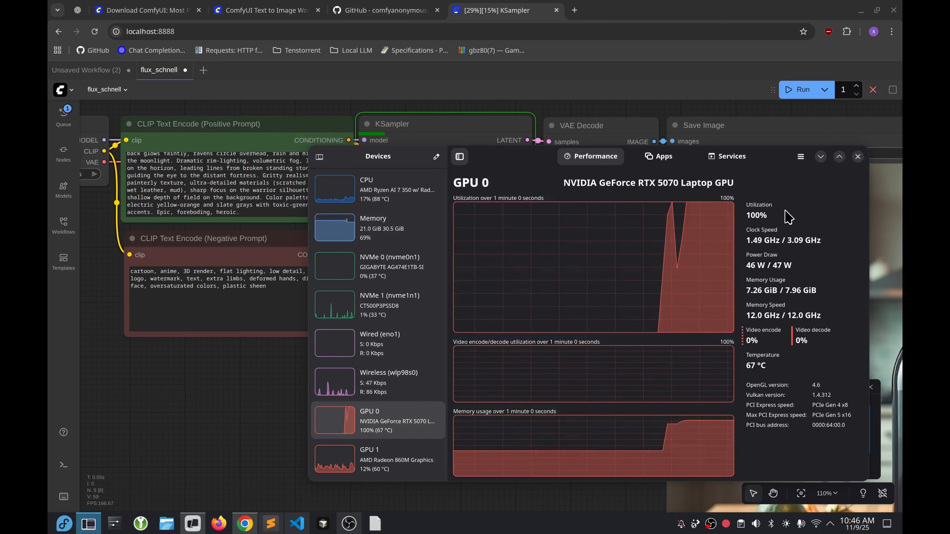
left_click(411, 230)
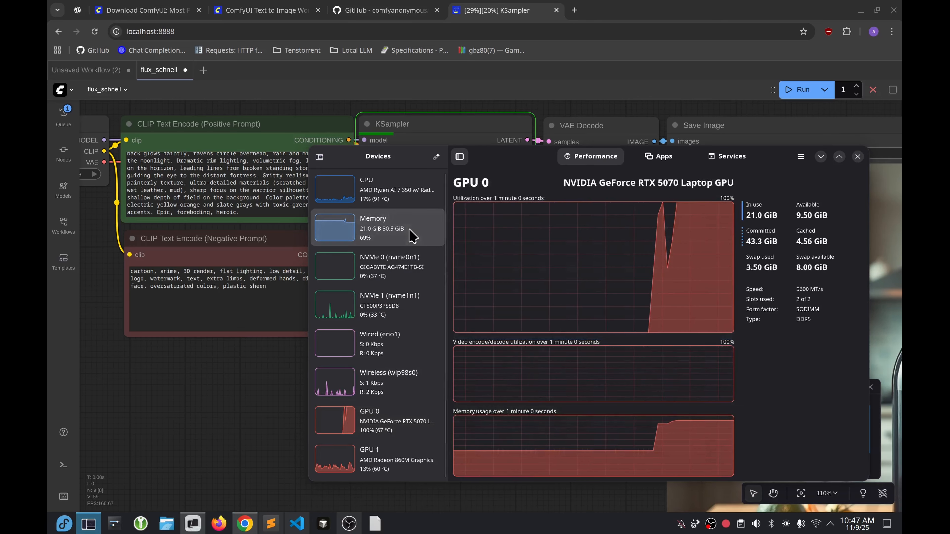
left_click(201, 419)
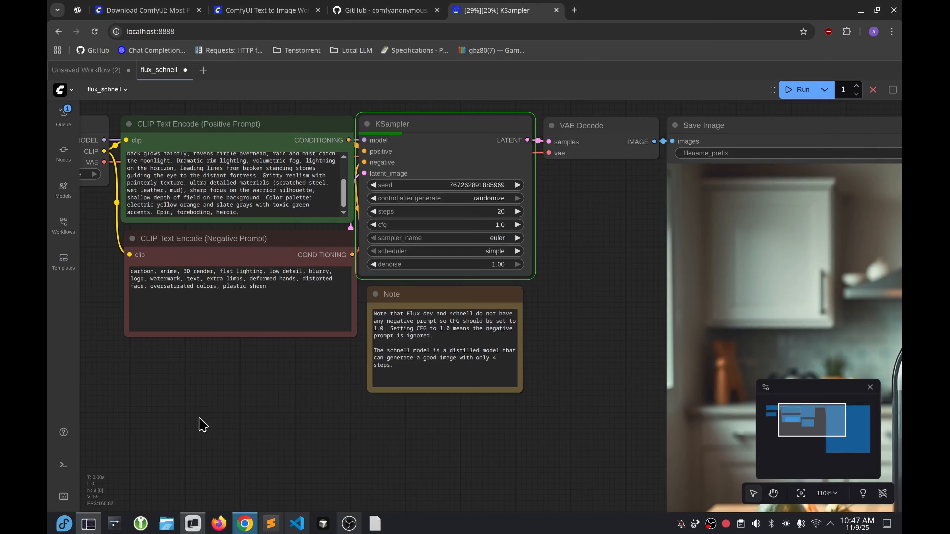
Switch to the terminal and start nvtop in the Downloads session to monitor the GPU.
left_click(187, 525)
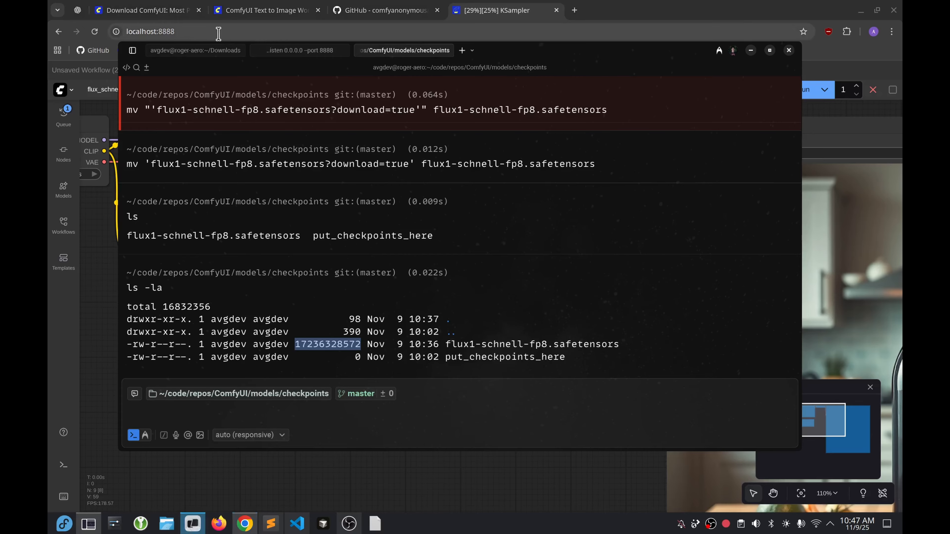
left_click(183, 51)
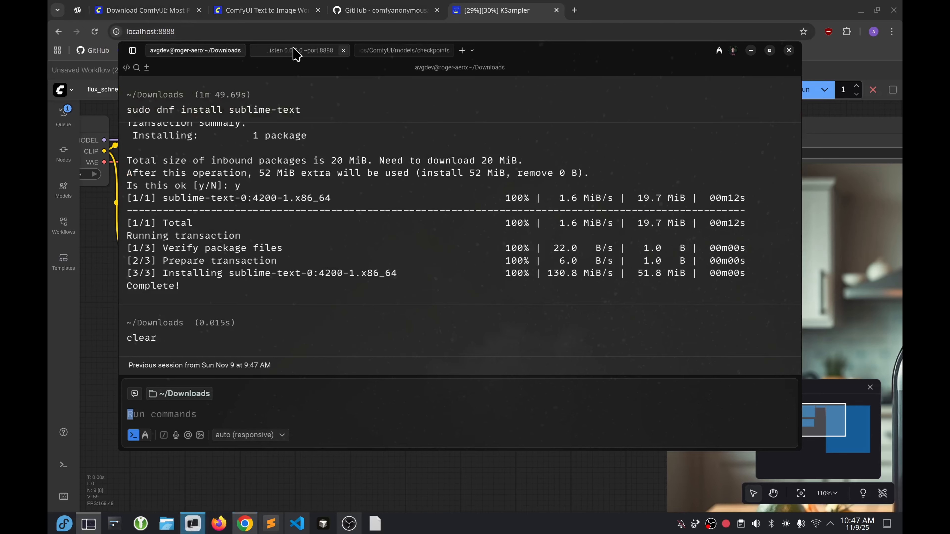
type("nvtop")
key("Return")
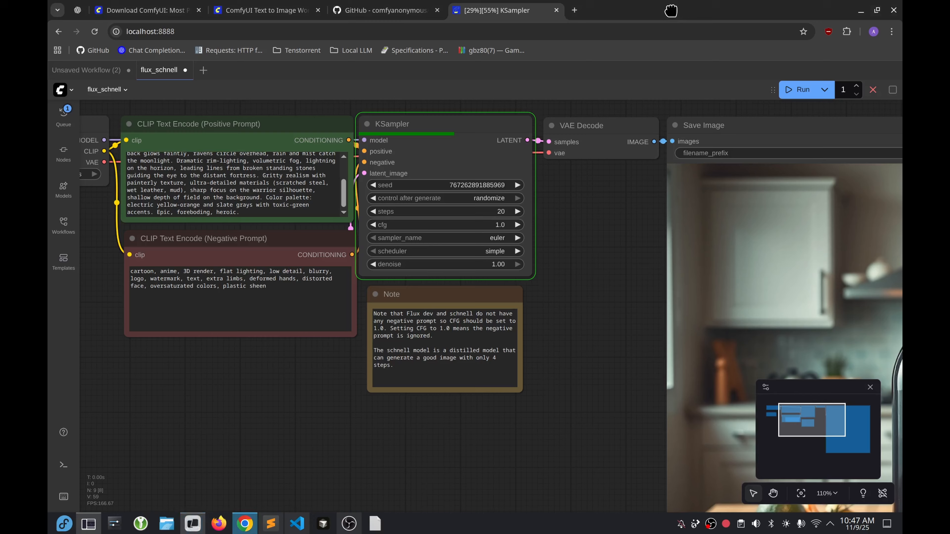
Check the generation progress in ComfyUI, and read the server's output in the terminal session running on port 8888.
left_click(670, 17)
left_click(193, 524)
left_click(314, 50)
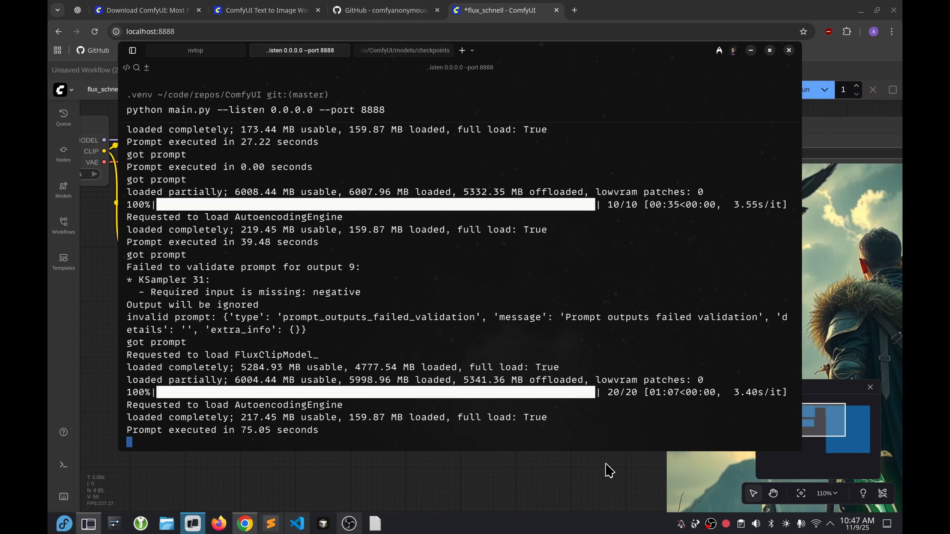
Back in ComfyUI, examine the generated warrior image in the Save Image node, both whole and close up.
left_click(609, 471)
scroll(613, 468, "down", 8)
left_click_drag(585, 475, 403, 303)
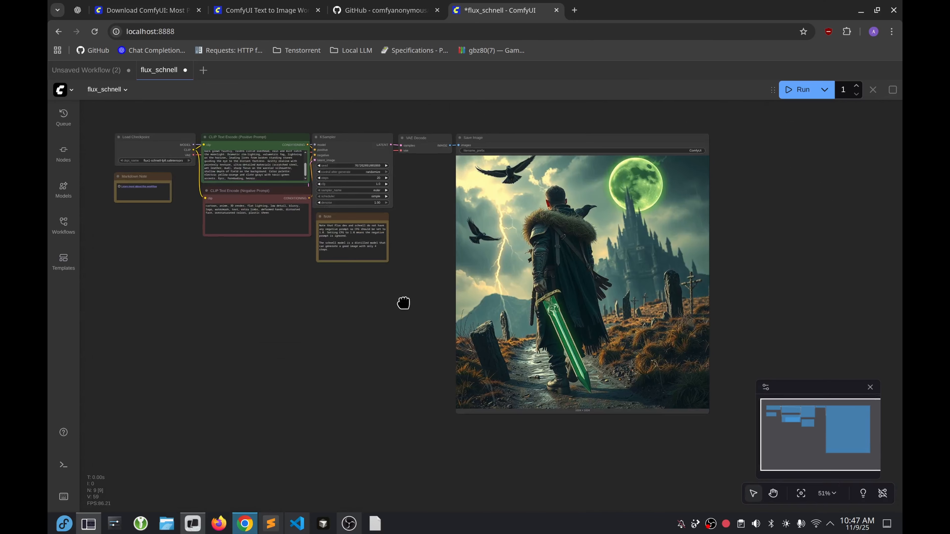
scroll(445, 323, "up", 7)
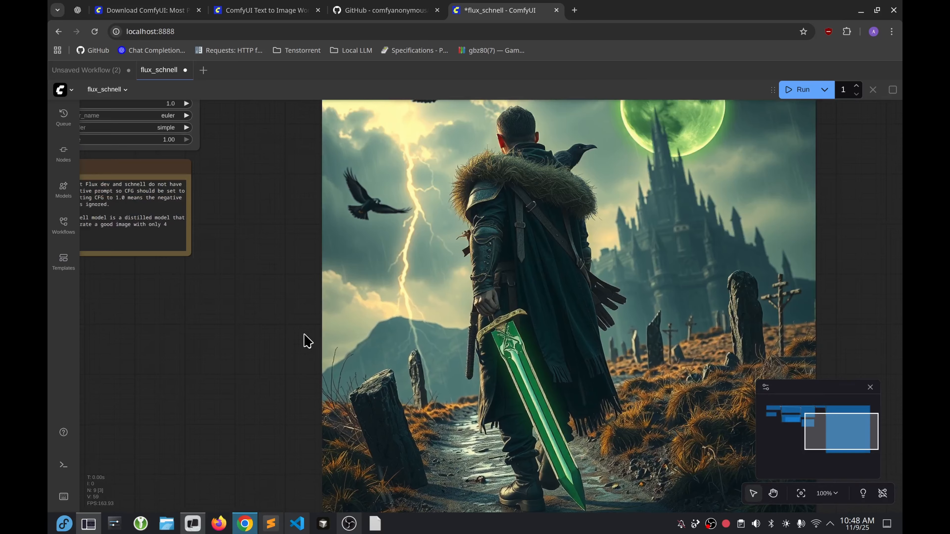
scroll(307, 341, "up", 5)
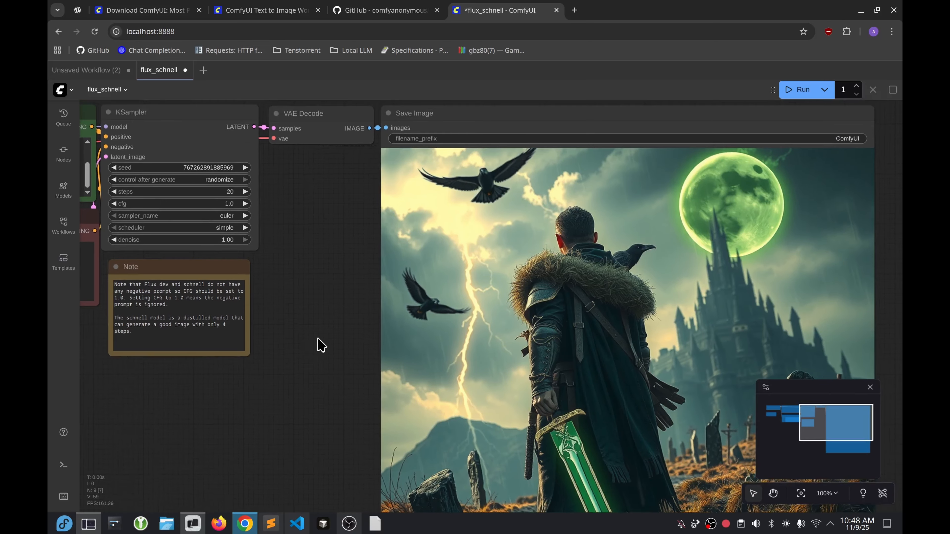
scroll(303, 340, "down", 3)
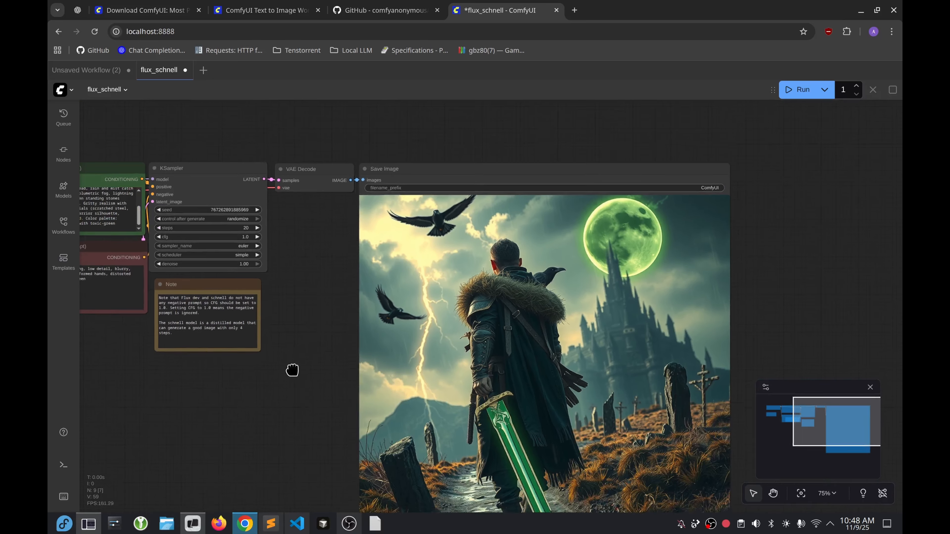
Set the KSampler's steps to 50 and run the workflow again.
left_click_drag(292, 371, 462, 350)
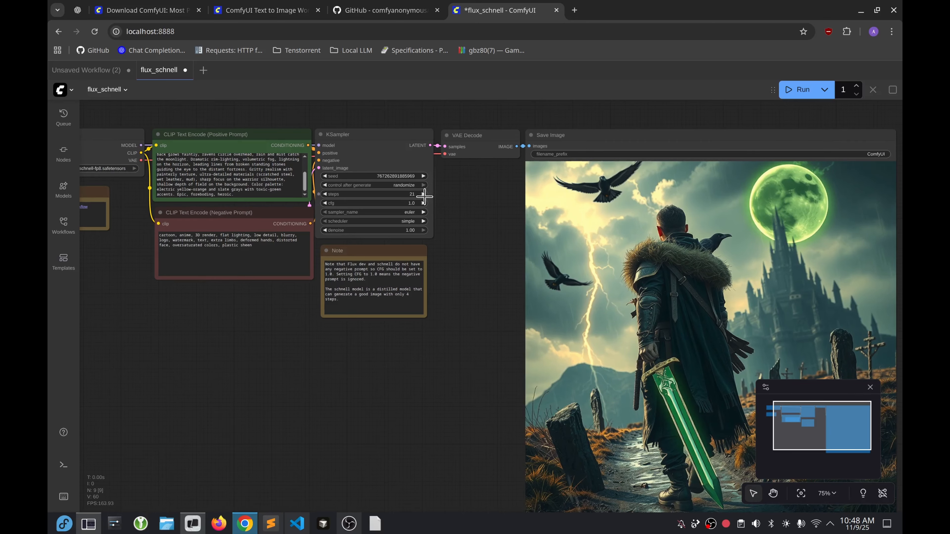
left_click(416, 194)
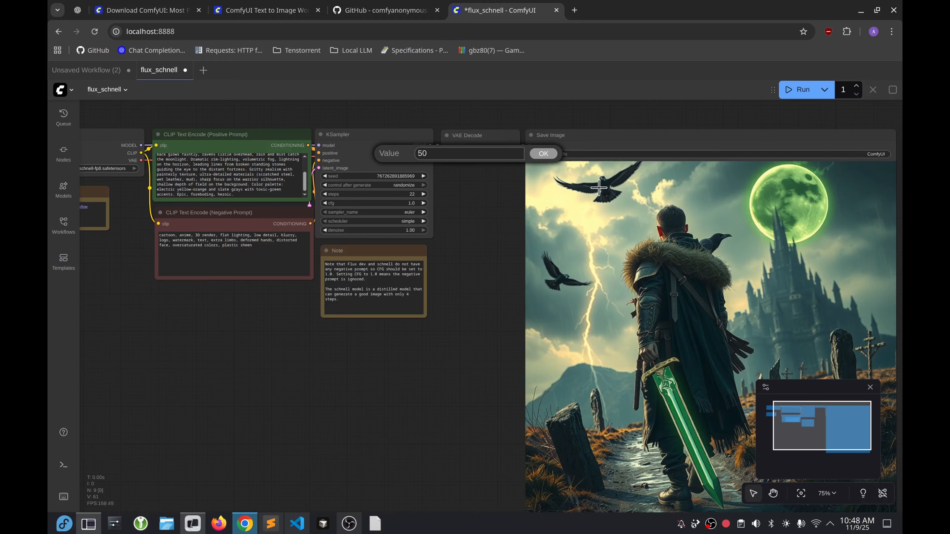
left_click(543, 154)
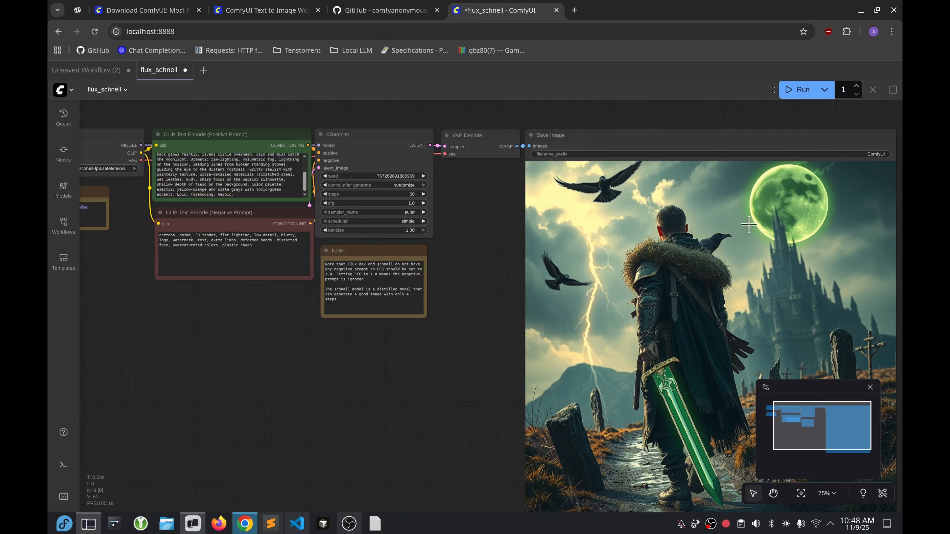
left_click(802, 91)
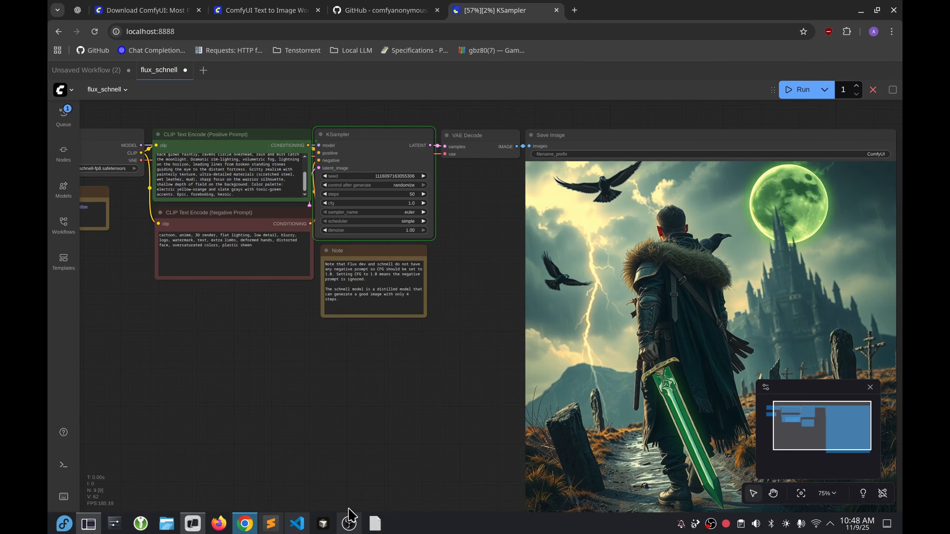
left_click(349, 524)
left_click(891, 447)
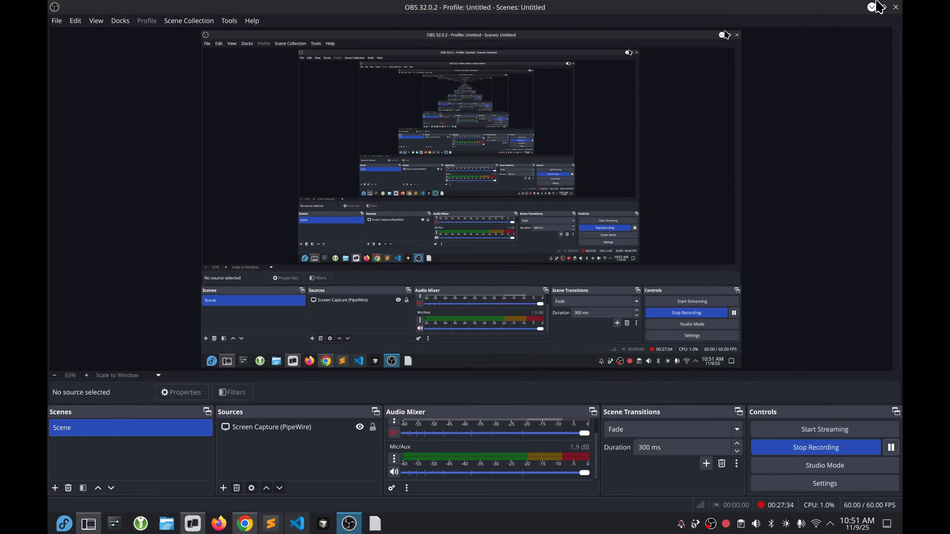
left_click(871, 8)
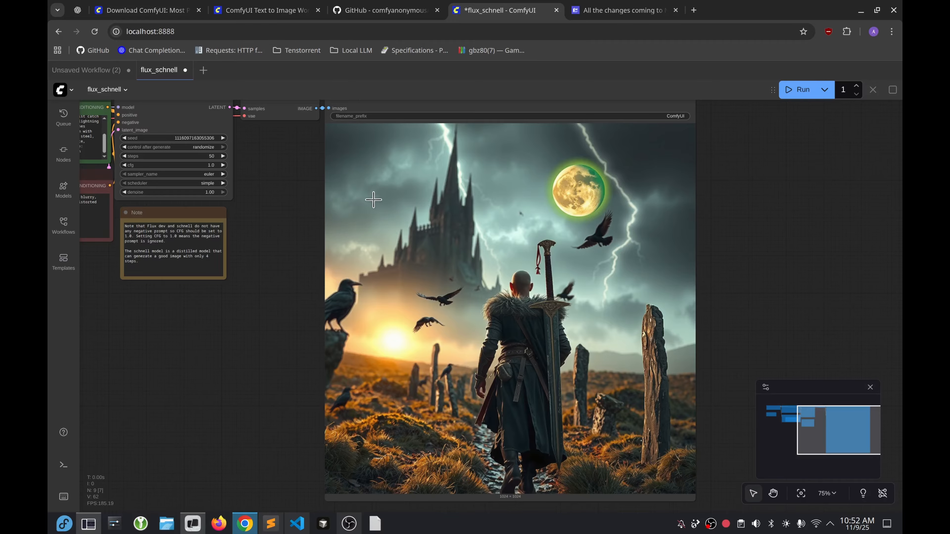
Open the workflow templates library and search it for "image editing".
scroll(362, 206, "down", 3)
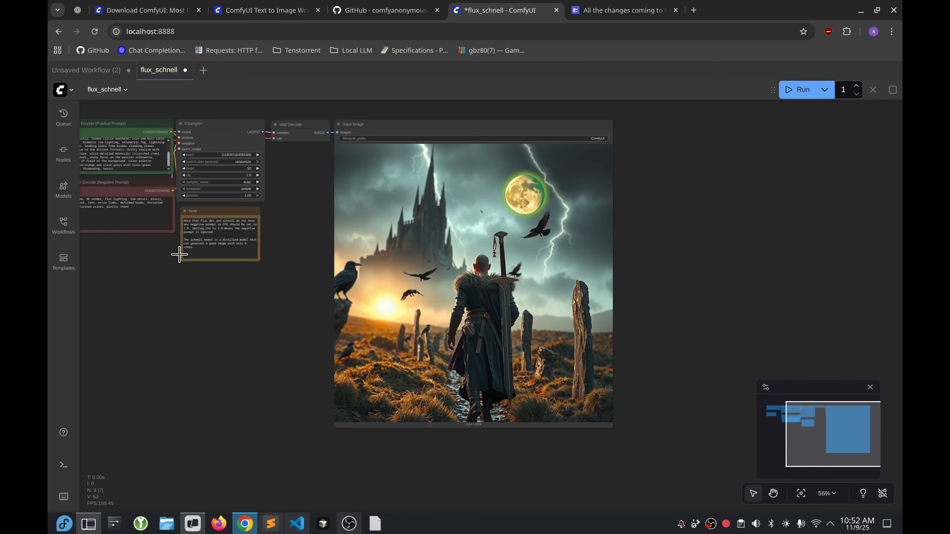
left_click(63, 262)
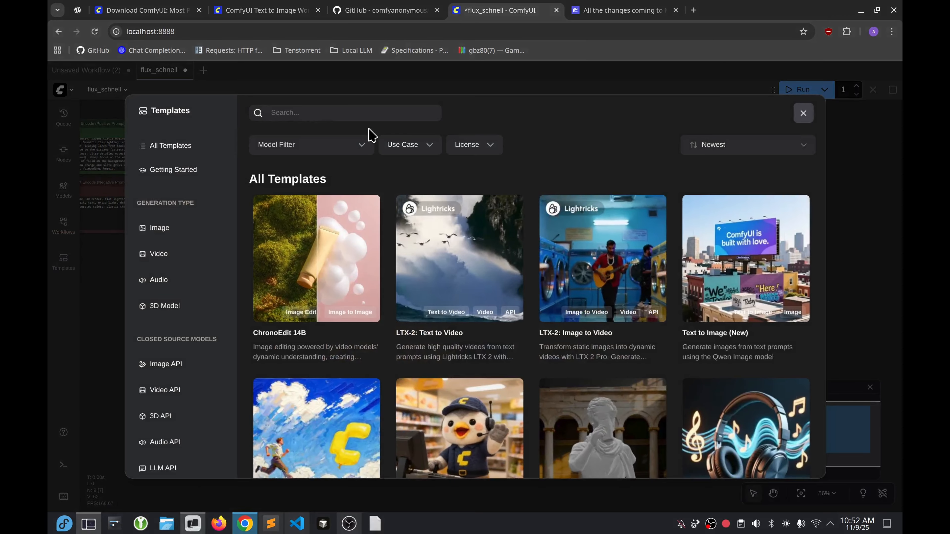
type("im")
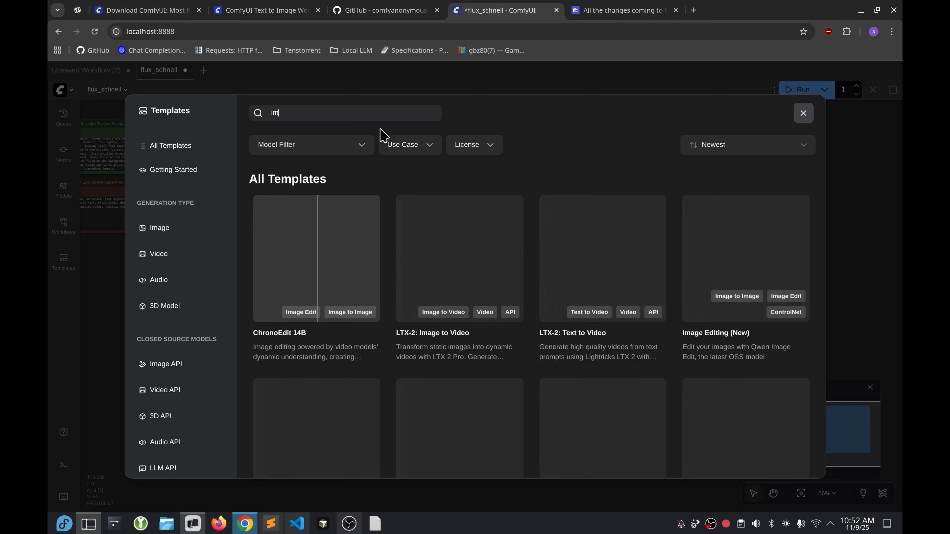
type("age editing")
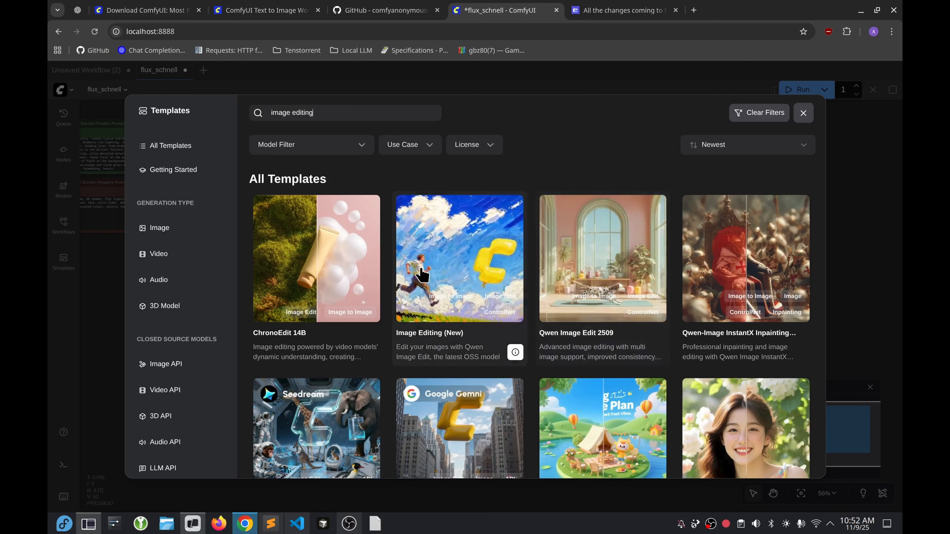
Look through the image editing templates and load the Qwen Image Edit 2509 workflow.
scroll(453, 282, "down", 5)
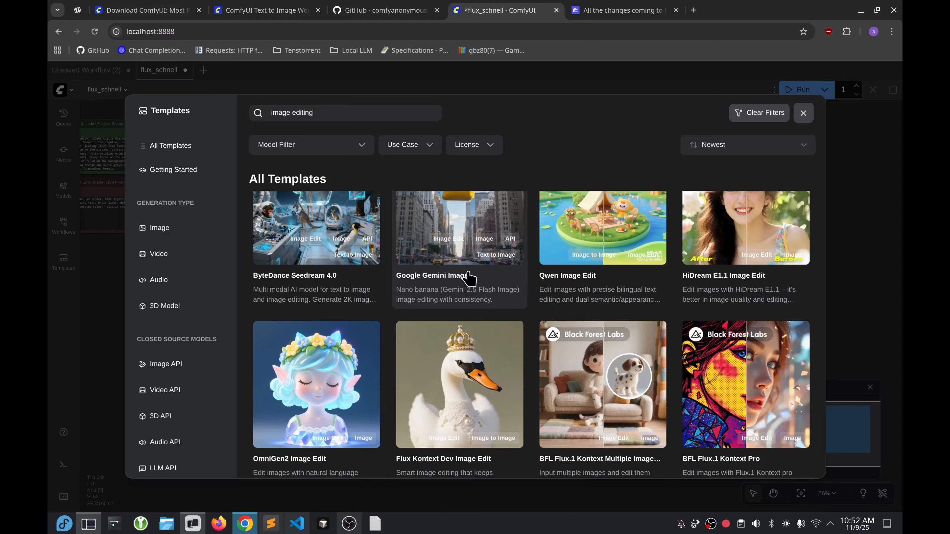
scroll(583, 295, "down", 2)
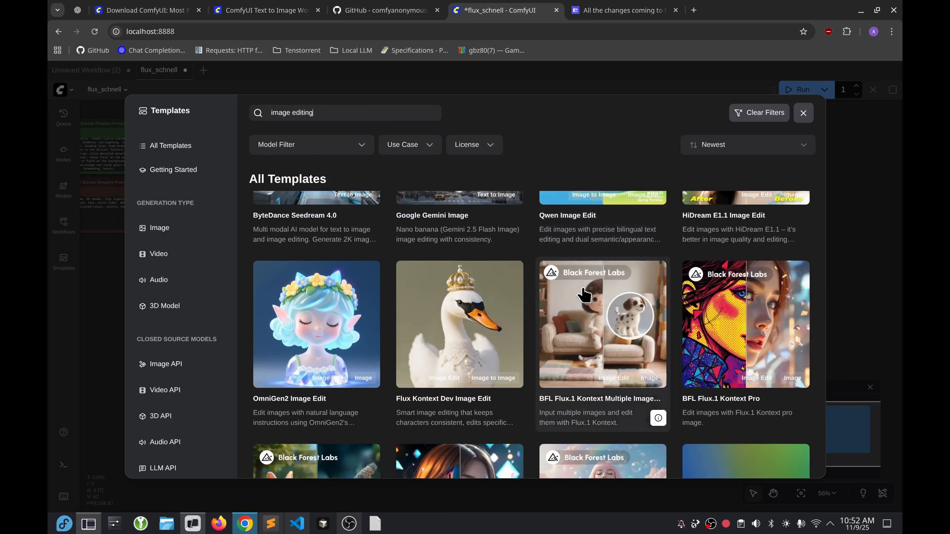
scroll(584, 294, "down", 2)
scroll(583, 294, "down", 3)
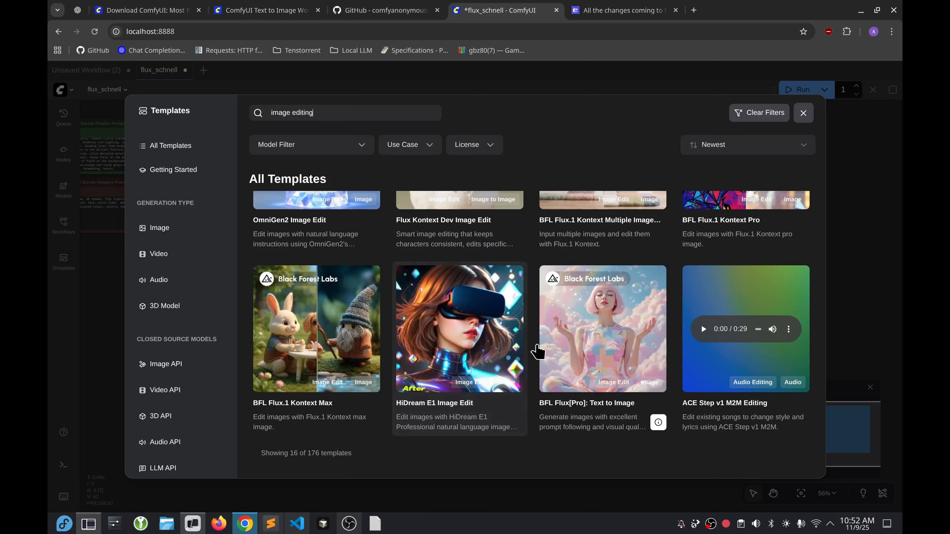
scroll(515, 344, "up", 5)
scroll(617, 310, "up", 5)
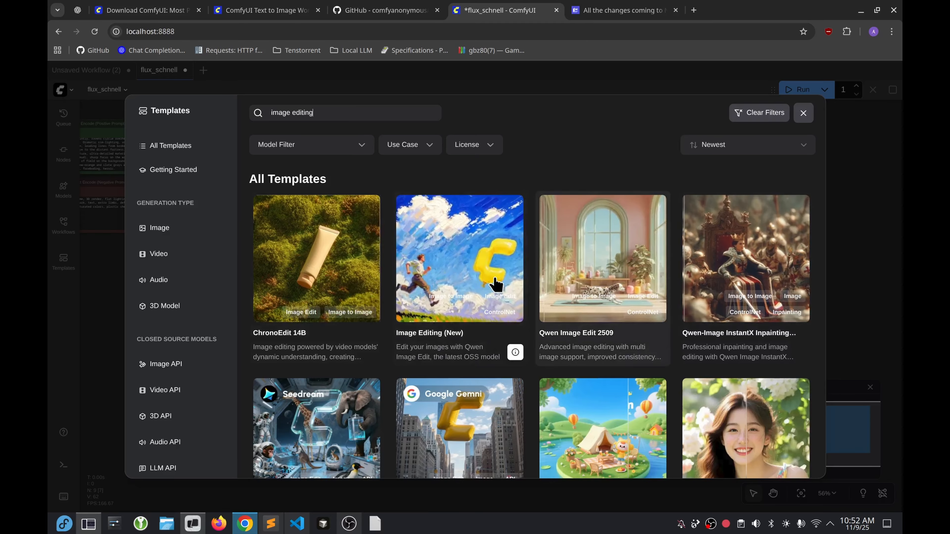
left_click(621, 291)
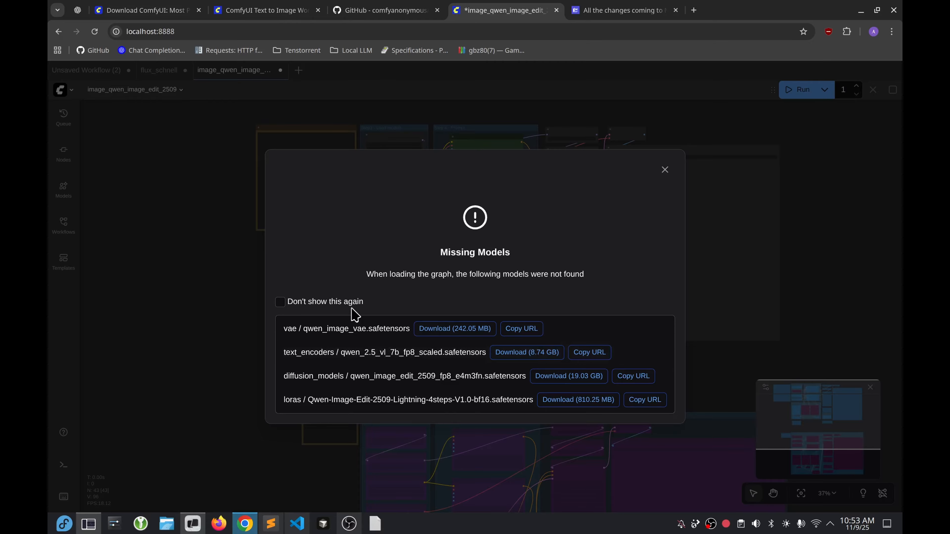
Switch to the Mashable article on Netflix's changes and look at its screenshot of the Netflix homepage.
left_click(657, 9)
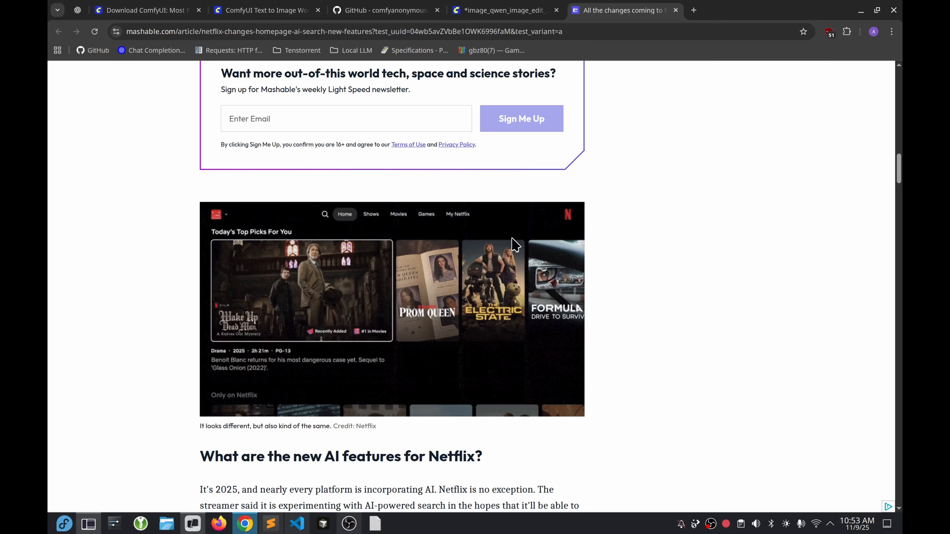
left_click_drag(724, 271, 718, 344)
left_click(714, 343)
scroll(456, 255, "down", 4)
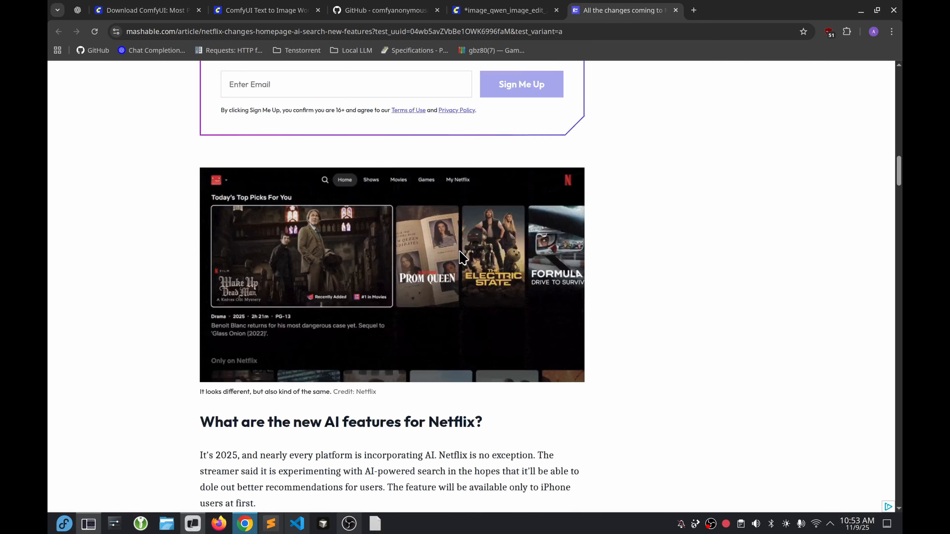
scroll(462, 253, "up", 6)
scroll(463, 253, "down", 3)
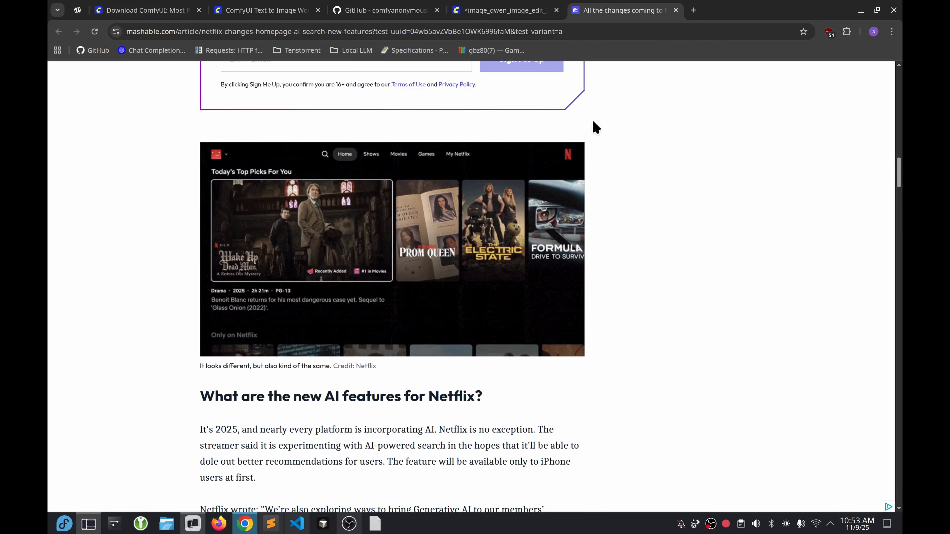
Back in ComfyUI, examine the Qwen edit workflow's model links note, Step 1 model loaders and Step 4 positive prompt.
left_click(509, 16)
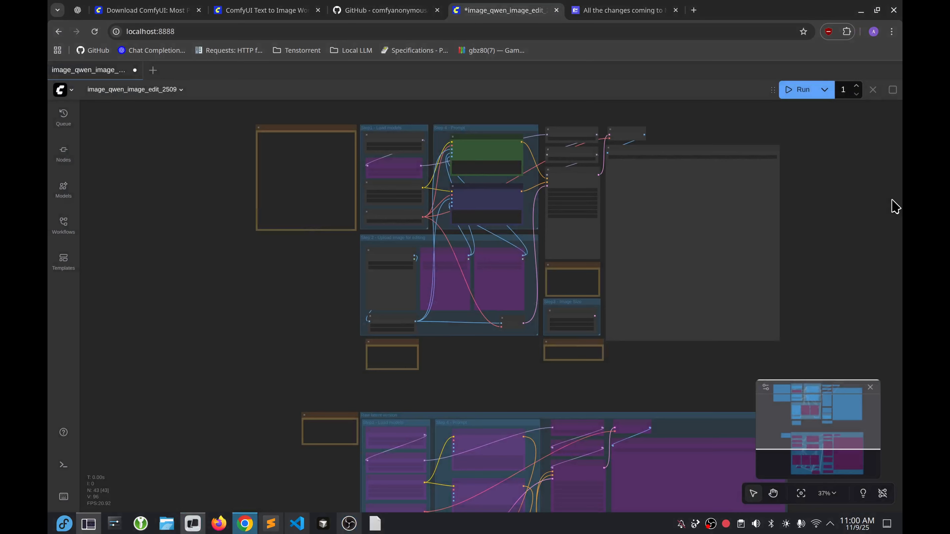
scroll(494, 222, "down", 3)
scroll(492, 234, "up", 4)
scroll(490, 231, "up", 5)
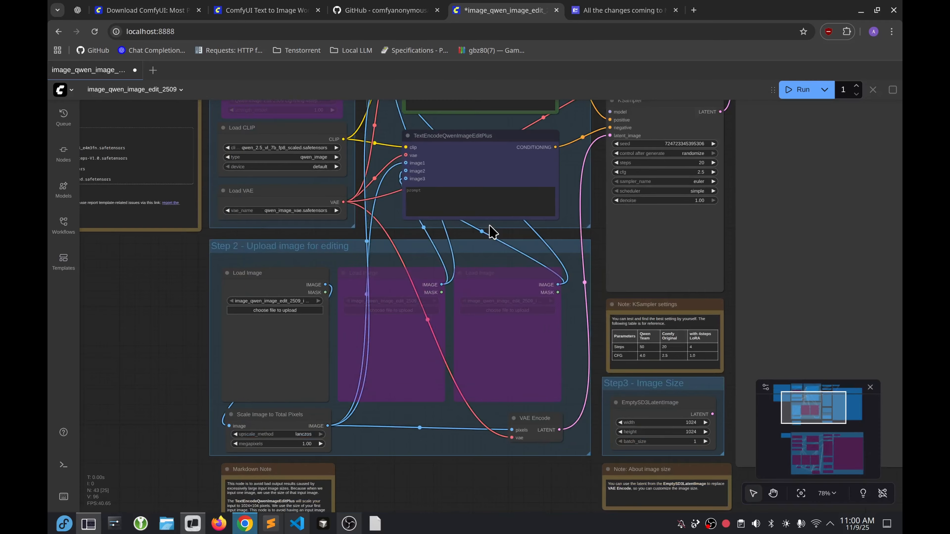
left_click_drag(180, 328, 335, 487)
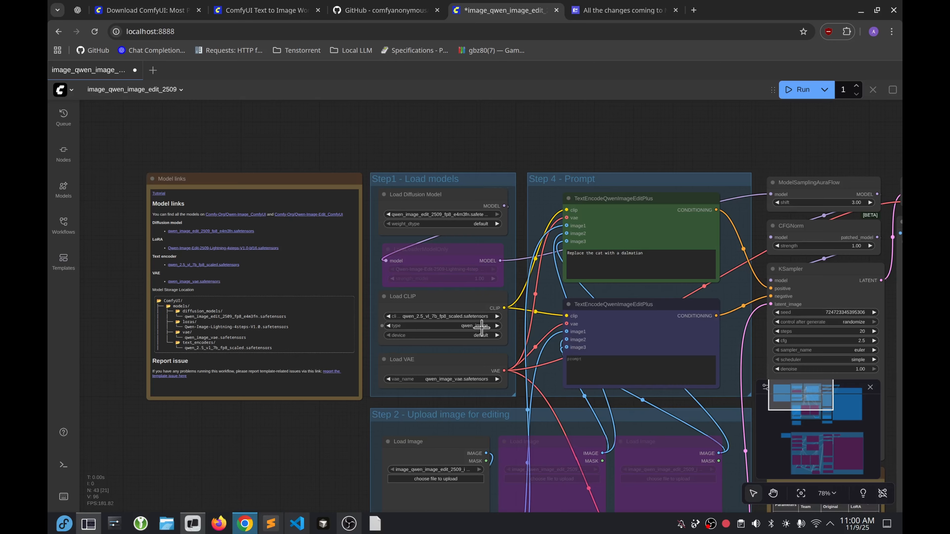
left_click_drag(560, 133, 606, 133)
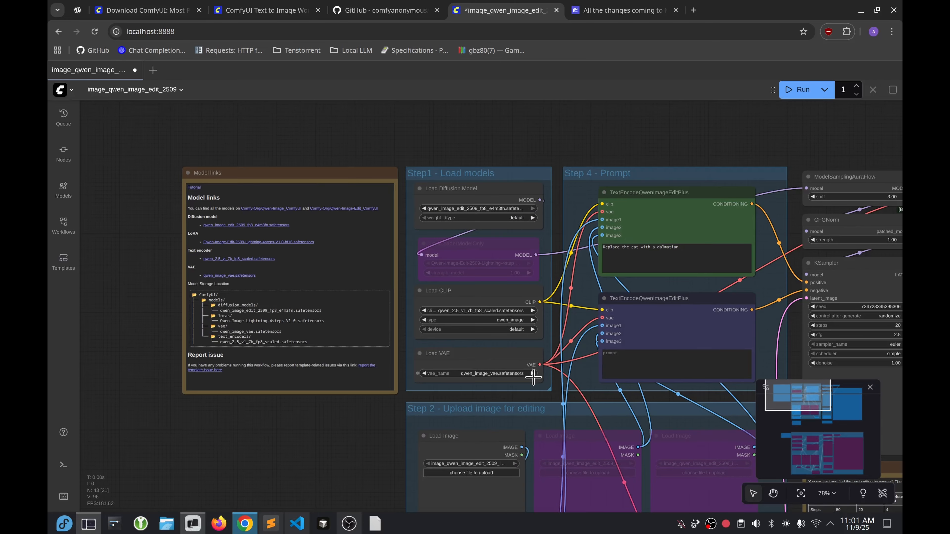
left_click_drag(668, 159, 485, 108)
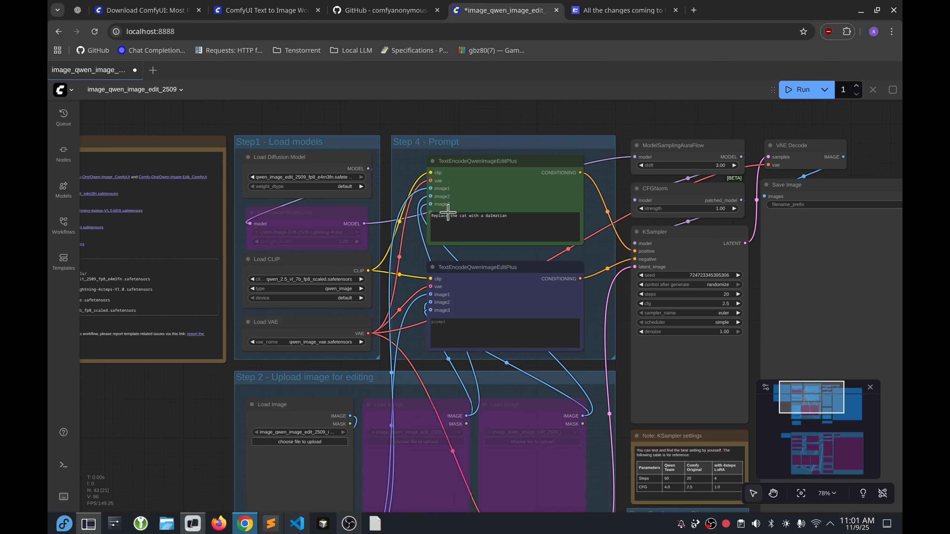
left_click_drag(539, 227, 422, 212)
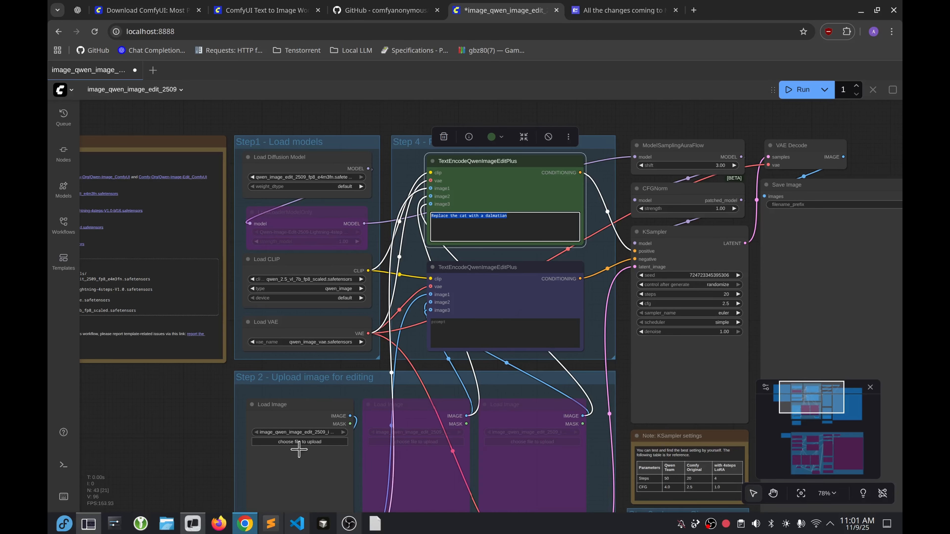
Examine the workflow's Step 2 image upload group, KSampler settings and Save Image node.
scroll(223, 365, "down", 4)
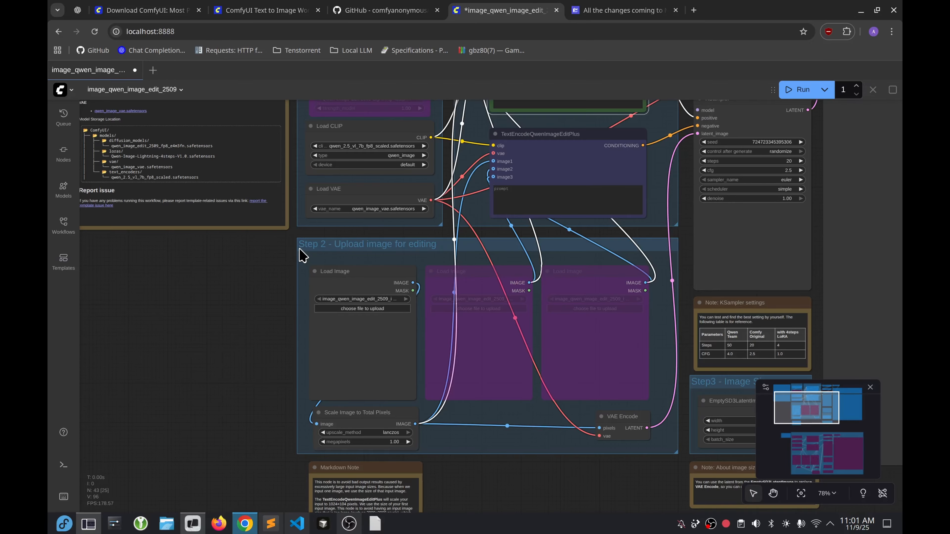
left_click_drag(259, 292, 100, 406)
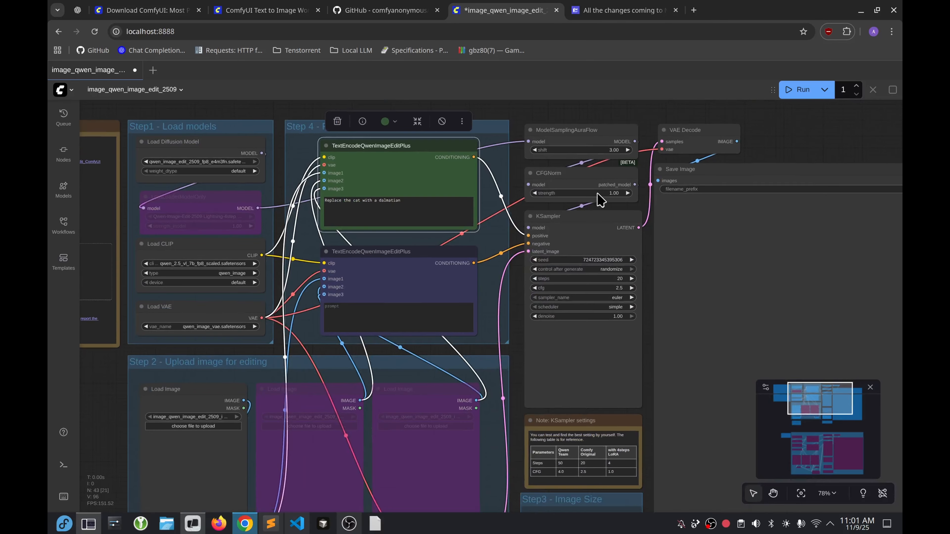
left_click_drag(802, 146, 563, 82)
left_click_drag(830, 161, 888, 232)
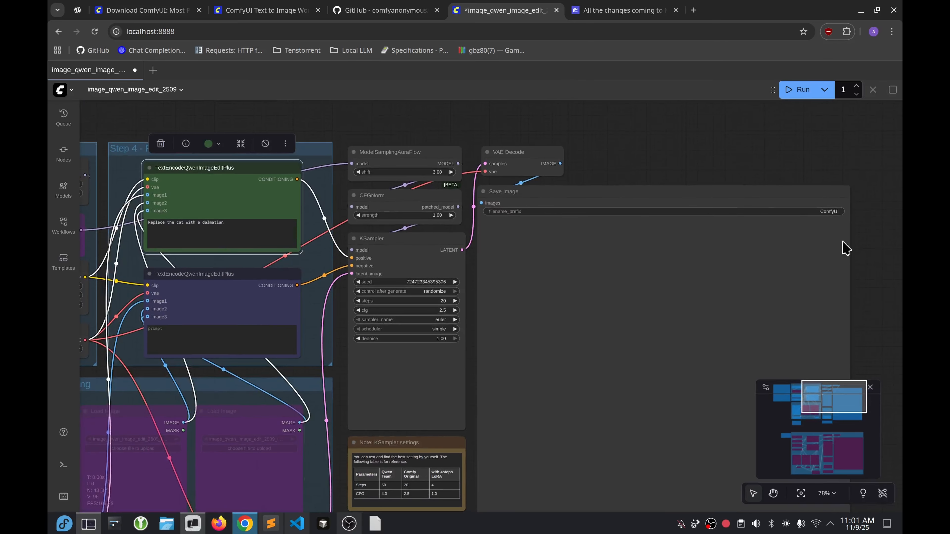
left_click_drag(646, 173, 827, 148)
In the Mashable article, save the Netflix homepage screenshot to the Desktop as images-1.webp.
left_click(638, 17)
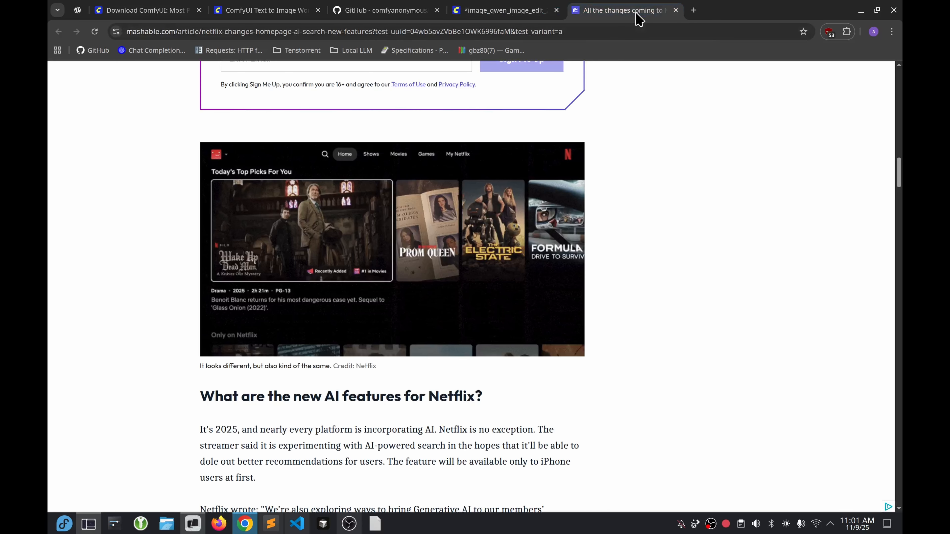
right_click(508, 221)
left_click(574, 254)
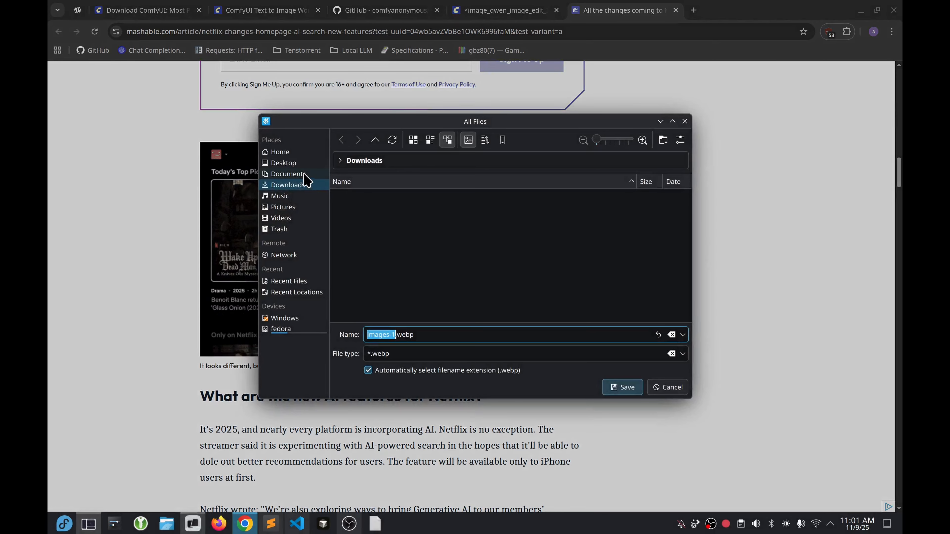
left_click(312, 163)
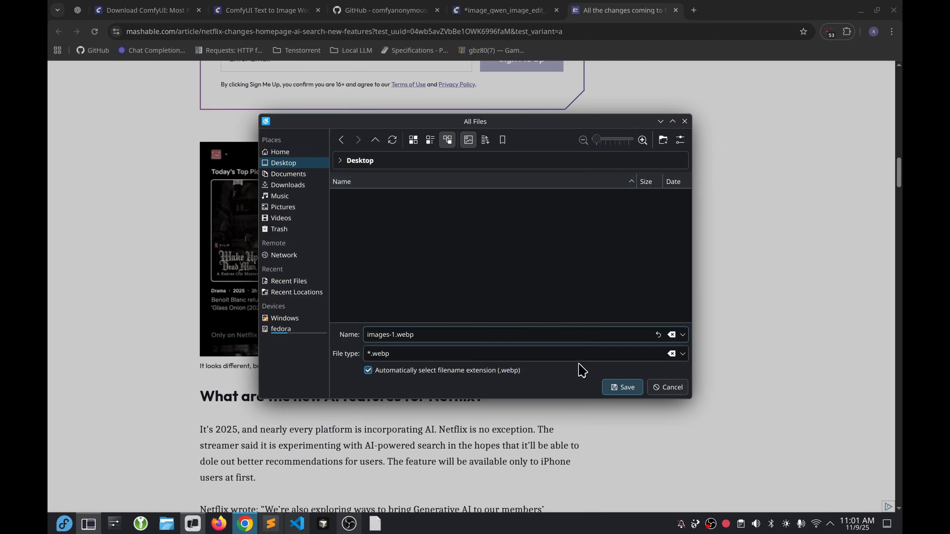
left_click(615, 387)
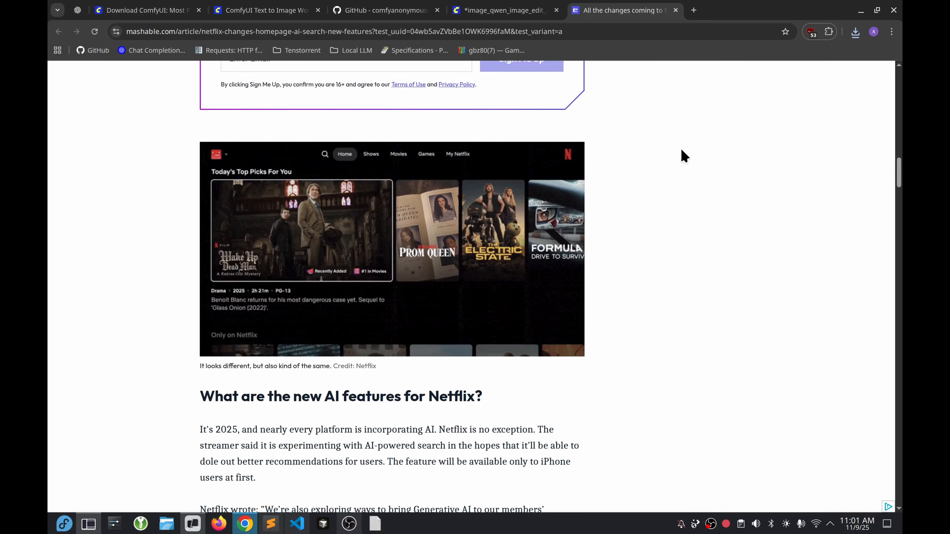
Return to ComfyUI and upload images-1.webp from the Desktop into the first Load Image node of Step 2.
left_click(499, 11)
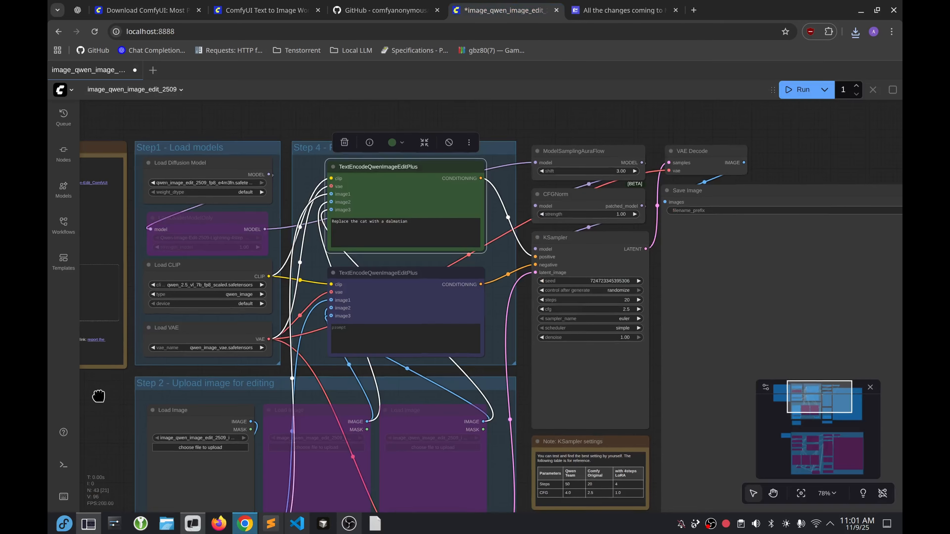
left_click_drag(98, 396, 365, 392)
scroll(431, 238, "up", 6)
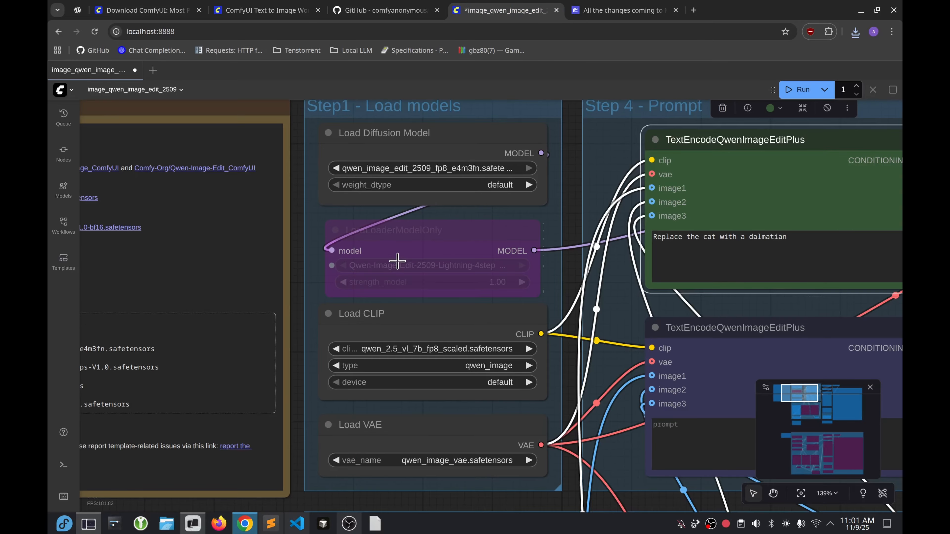
scroll(396, 262, "down", 8)
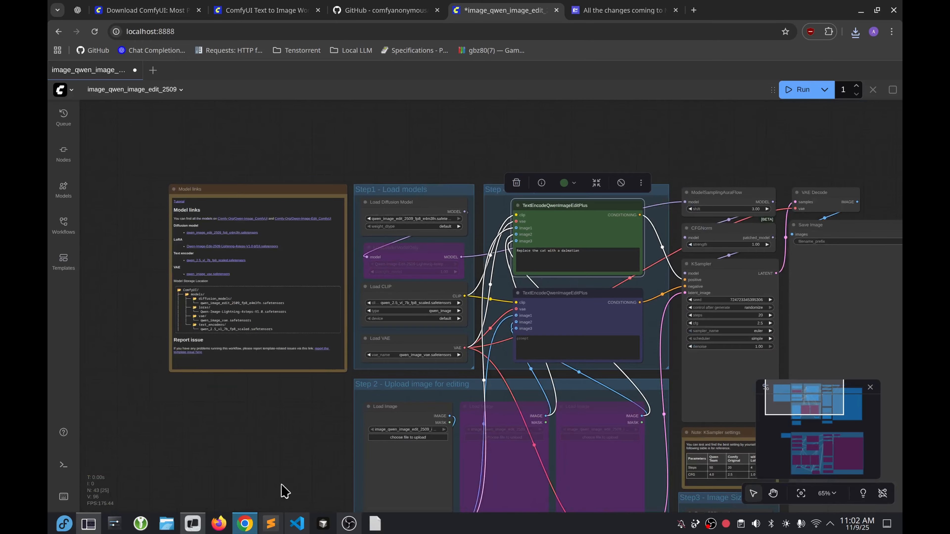
left_click_drag(282, 486, 288, 259)
scroll(411, 254, "up", 8)
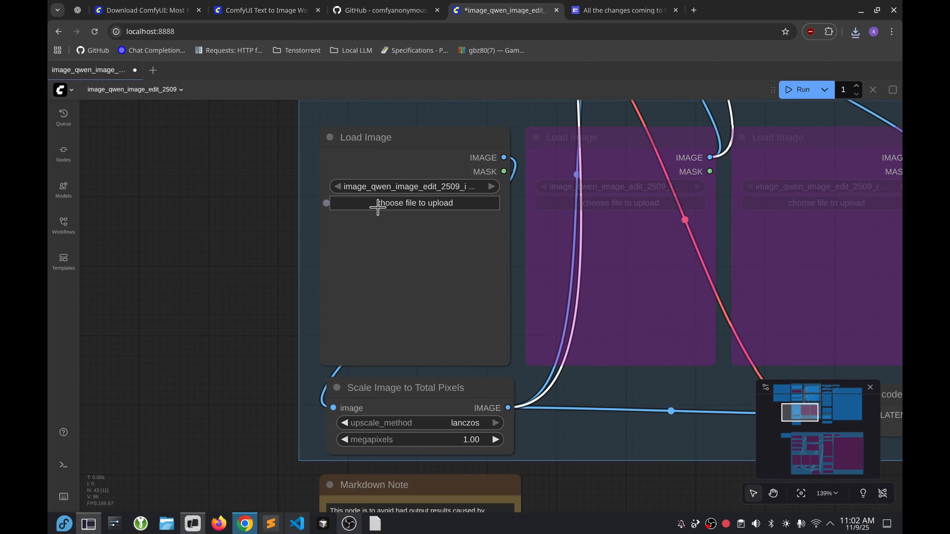
left_click(378, 205)
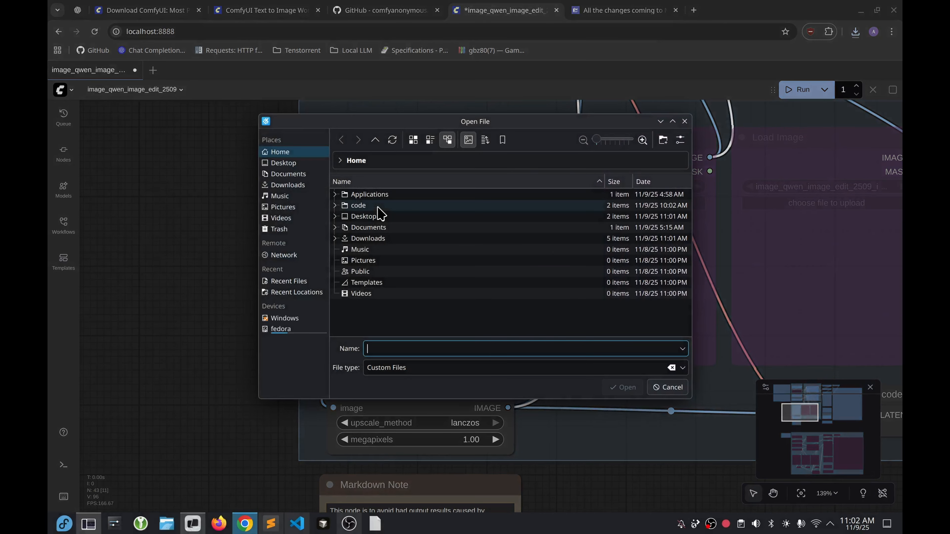
left_click(316, 165)
double_click(361, 195)
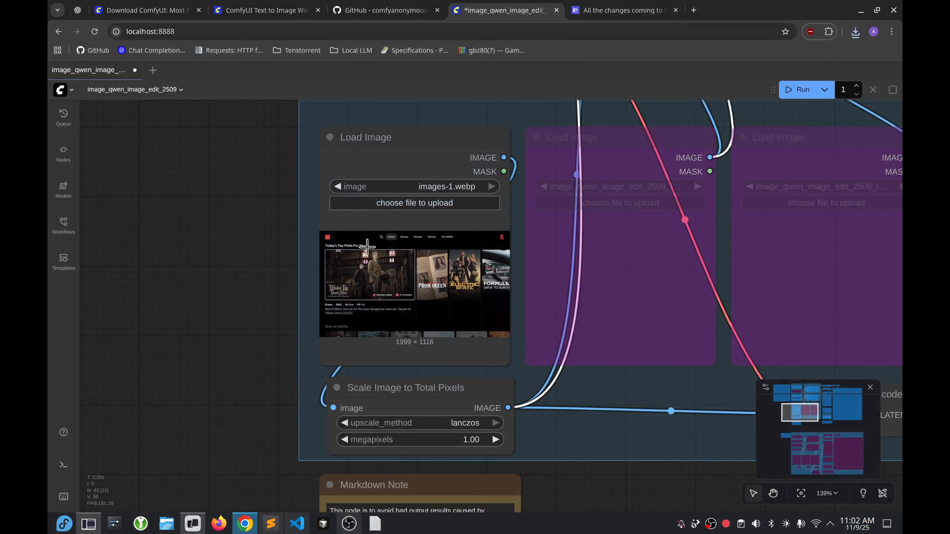
Read the Markdown Note about input image sizes below the Scale Image to Total Pixels node.
scroll(239, 365, "down", 3)
left_click_drag(237, 403, 236, 302)
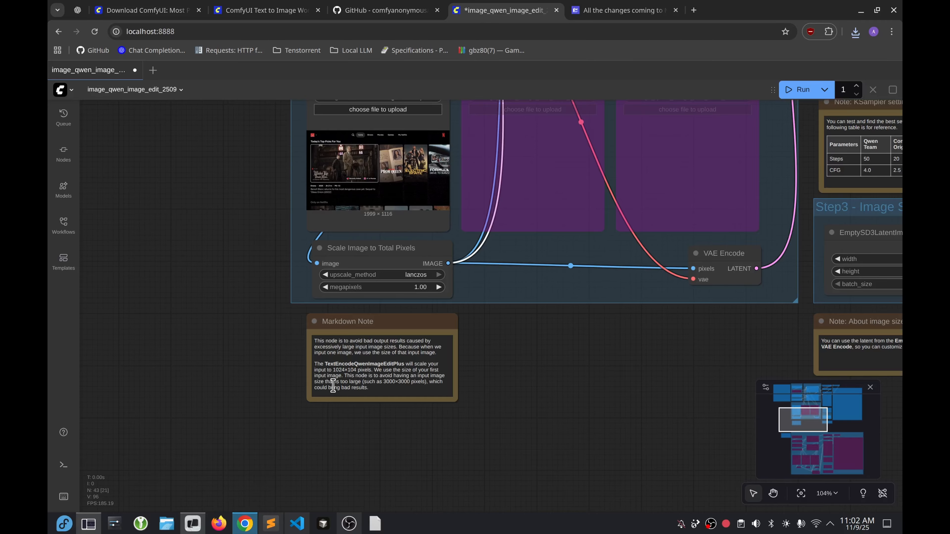
left_click_drag(283, 395, 182, 475)
left_click_drag(405, 376, 401, 468)
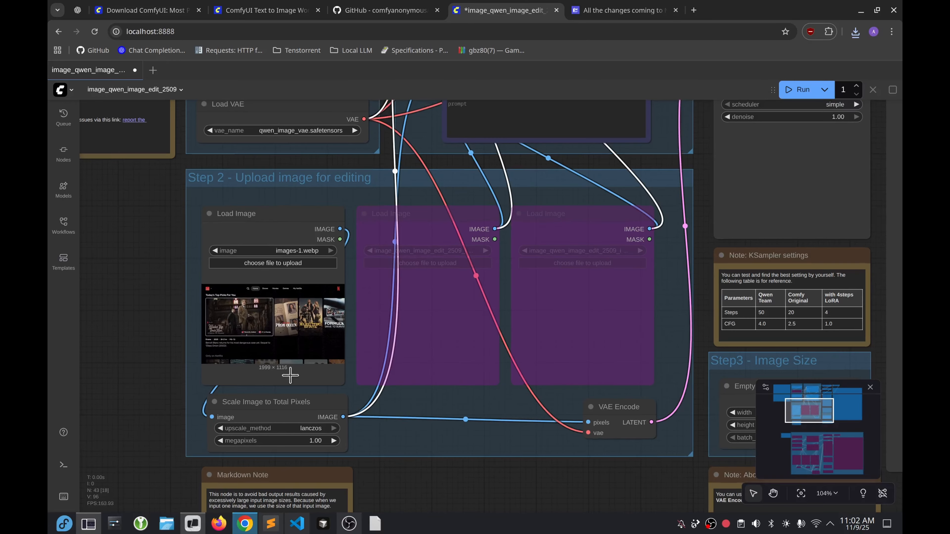
Replace the positive prompt with "This is a screenshot of the Netflix TV application. Convert this screenshot to be using high contrast light-mode theme.".
scroll(151, 299, "up", 1)
left_click_drag(150, 299, 136, 424)
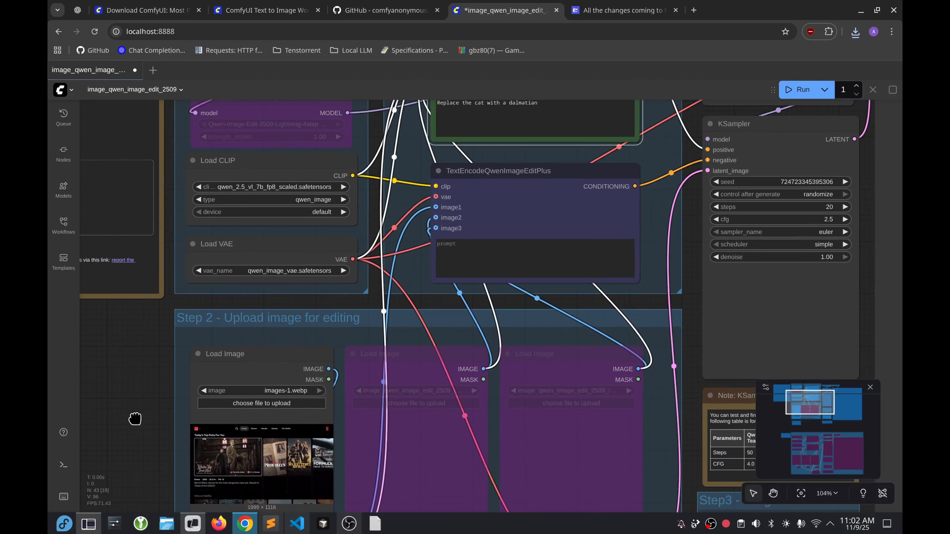
left_click_drag(192, 346, 165, 465)
triple_click(524, 221)
left_click(524, 221)
left_click_drag(525, 224, 404, 223)
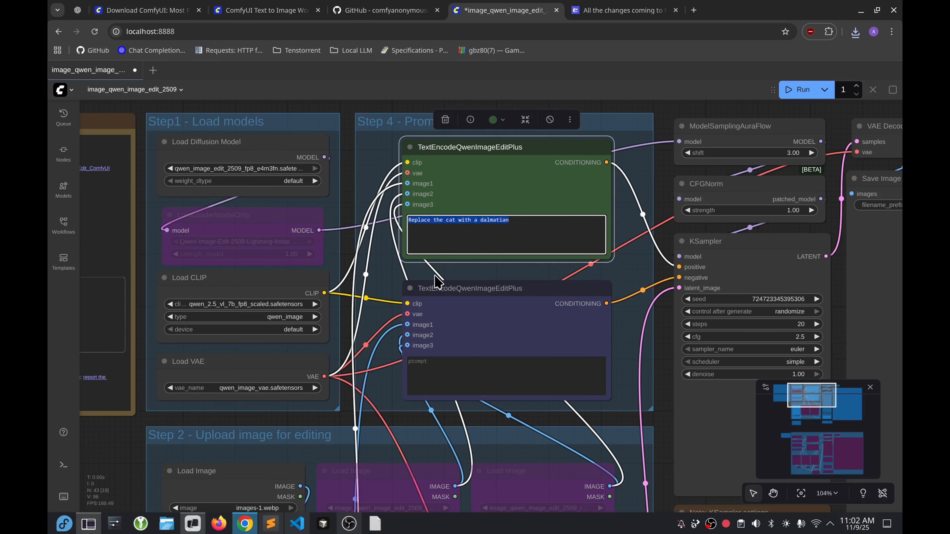
type("This is a screenshot of t")
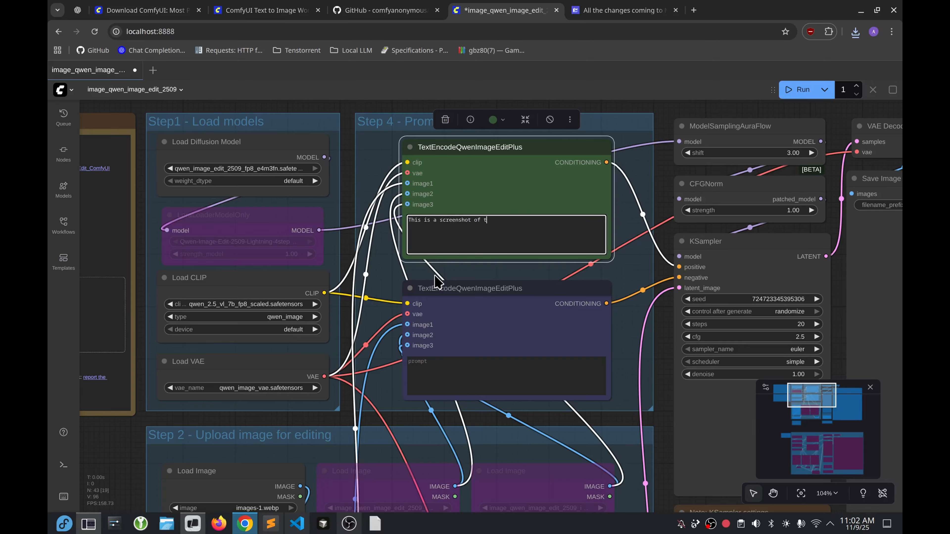
type("he Netflix TV application. Convert this")
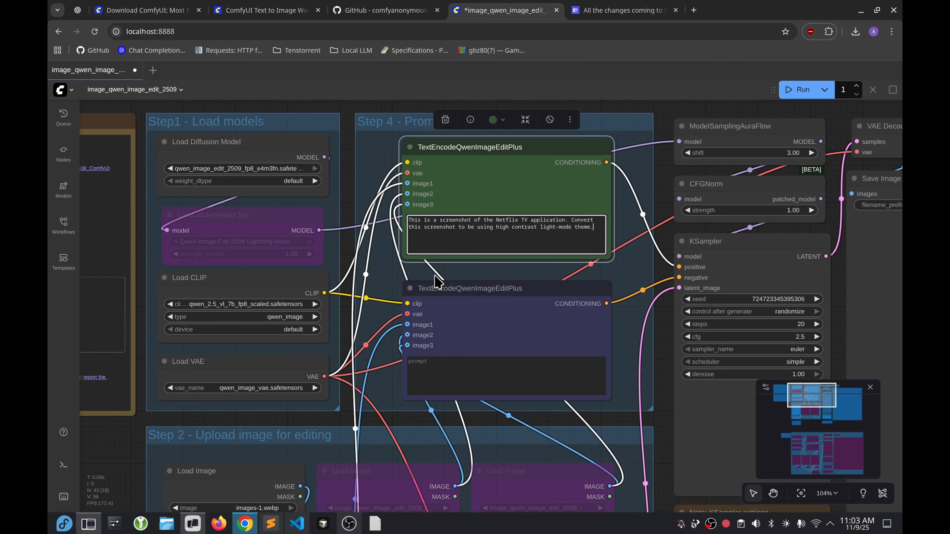
Review the edited prompt and KSampler settings, and run the Qwen image edit workflow.
scroll(423, 282, "down", 5)
left_click_drag(168, 422, 208, 295)
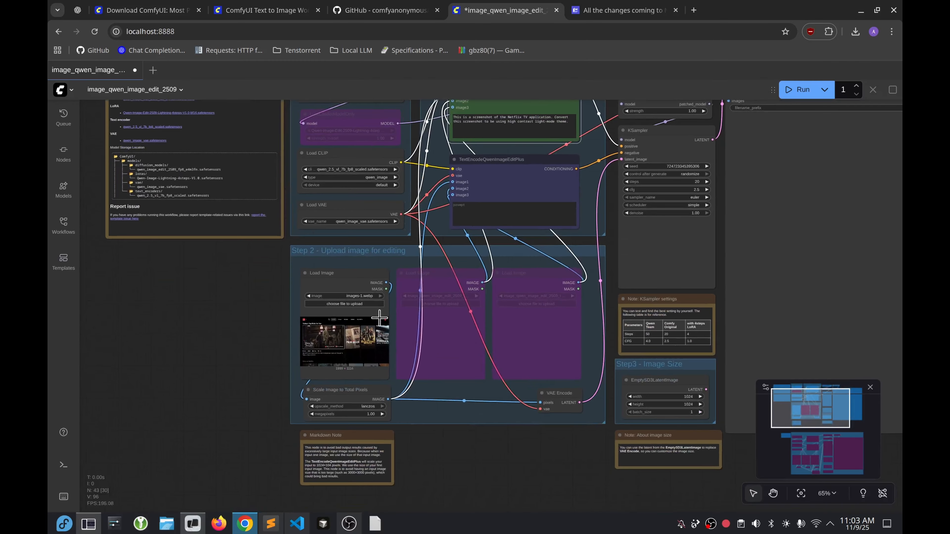
left_click_drag(226, 246, 192, 332)
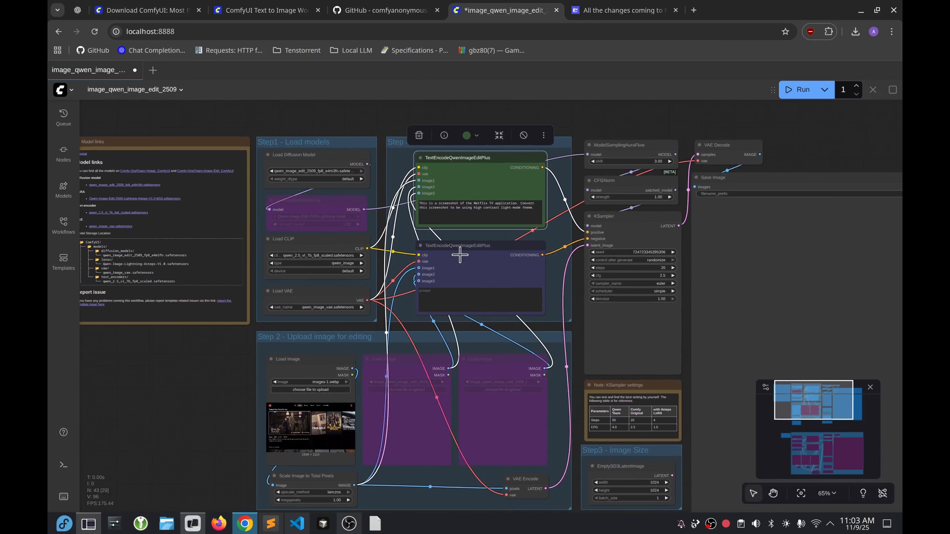
left_click(467, 220)
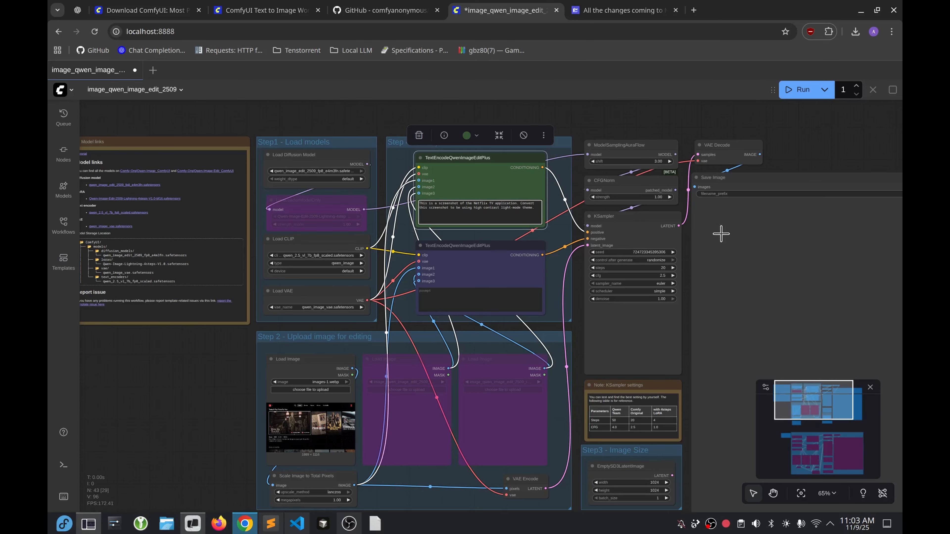
scroll(673, 273, "up", 5)
scroll(673, 273, "up", 4)
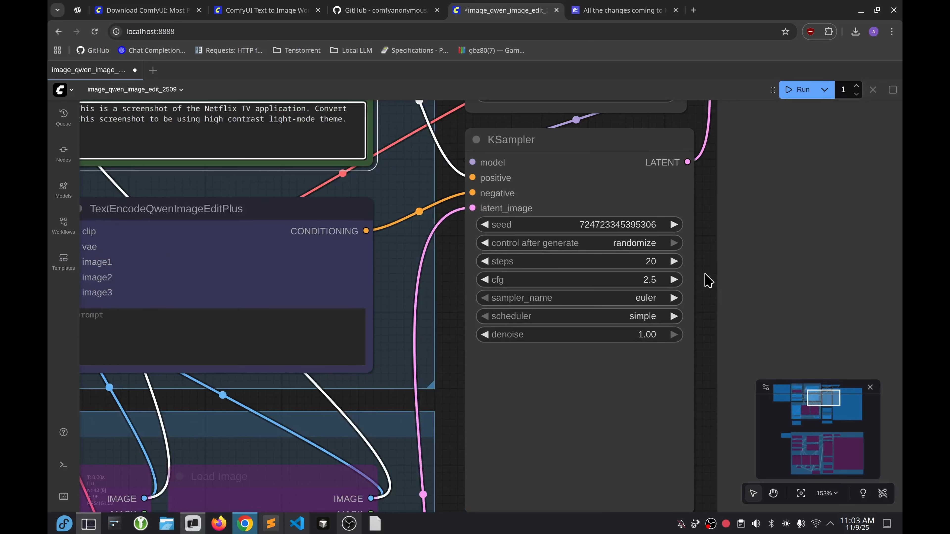
scroll(590, 323, "down", 4)
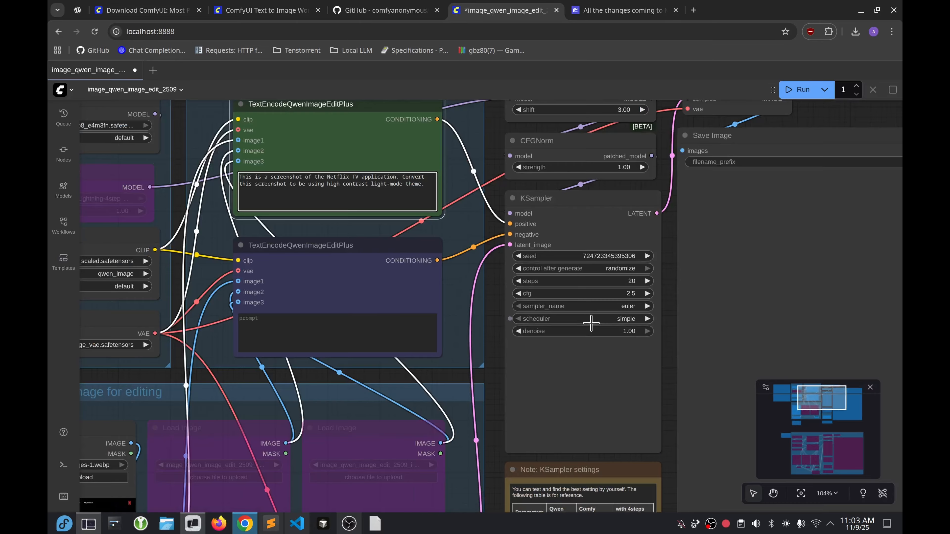
scroll(591, 323, "down", 4)
left_click_drag(830, 151, 754, 188)
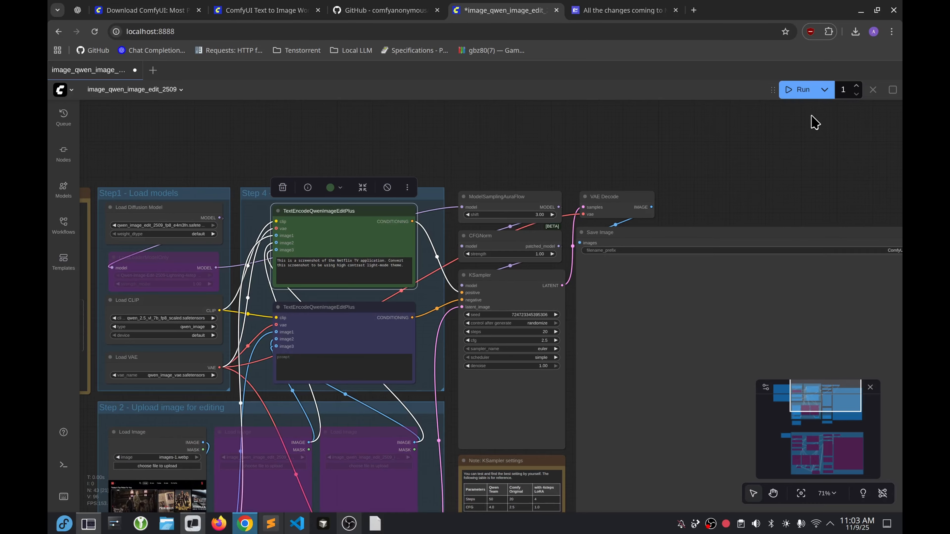
left_click(801, 96)
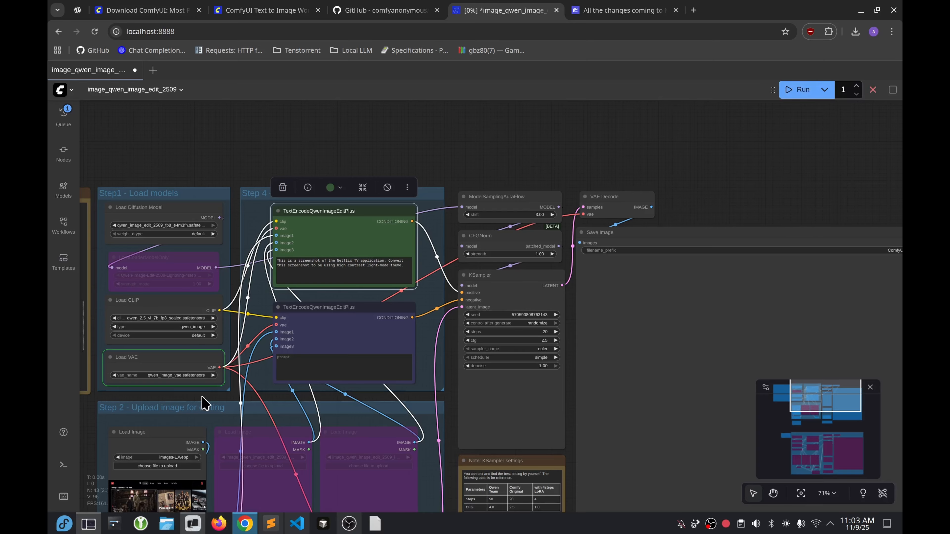
Check the ComfyUI server log in the terminal and the memory usage in the system monitor during the run.
left_click(193, 523)
left_click(302, 48)
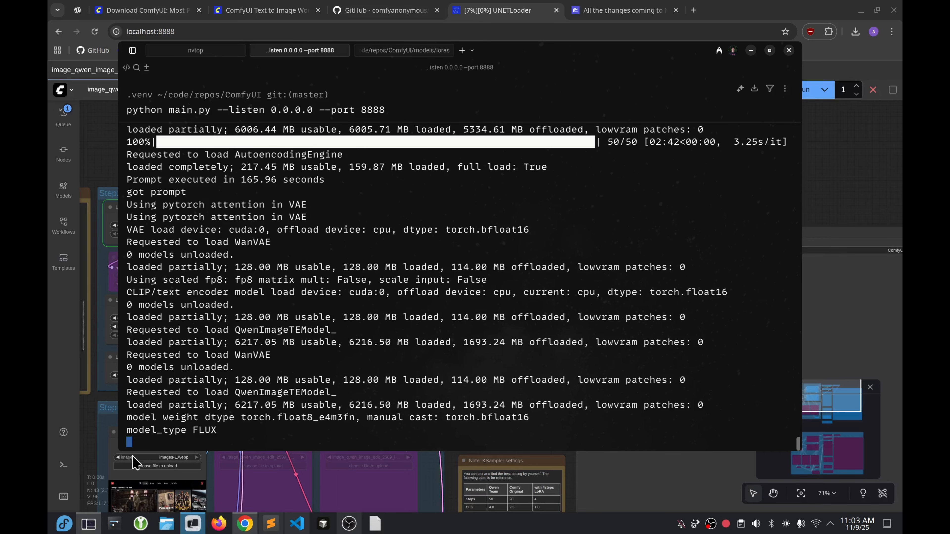
left_click(93, 522)
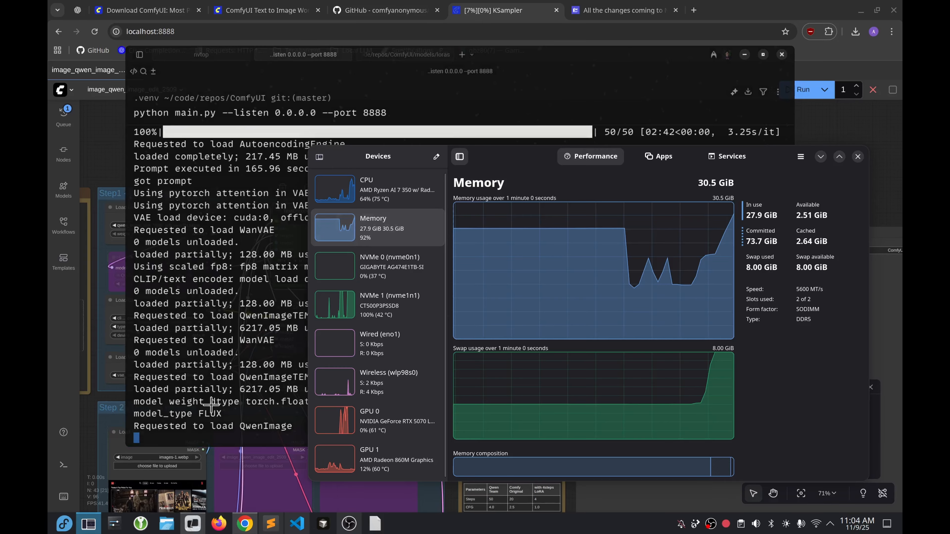
left_click(350, 526)
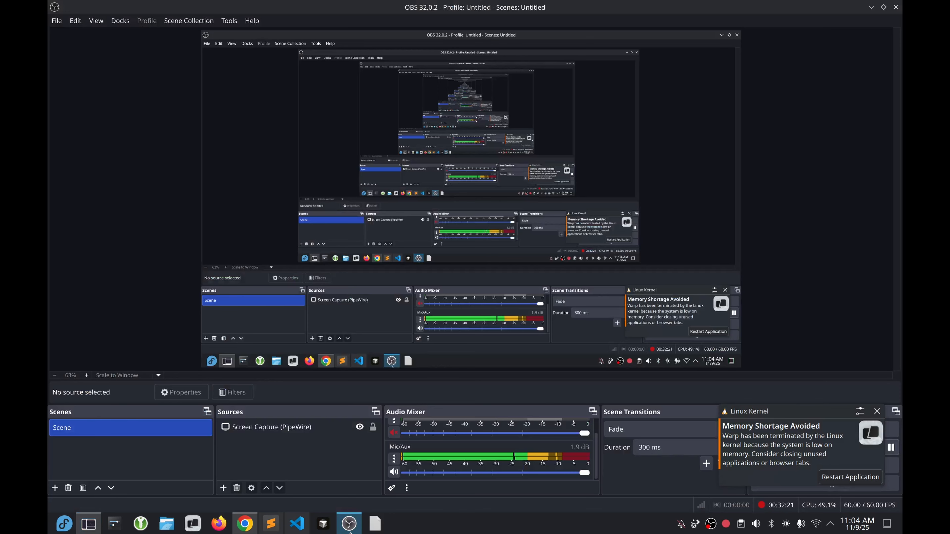
left_click(350, 526)
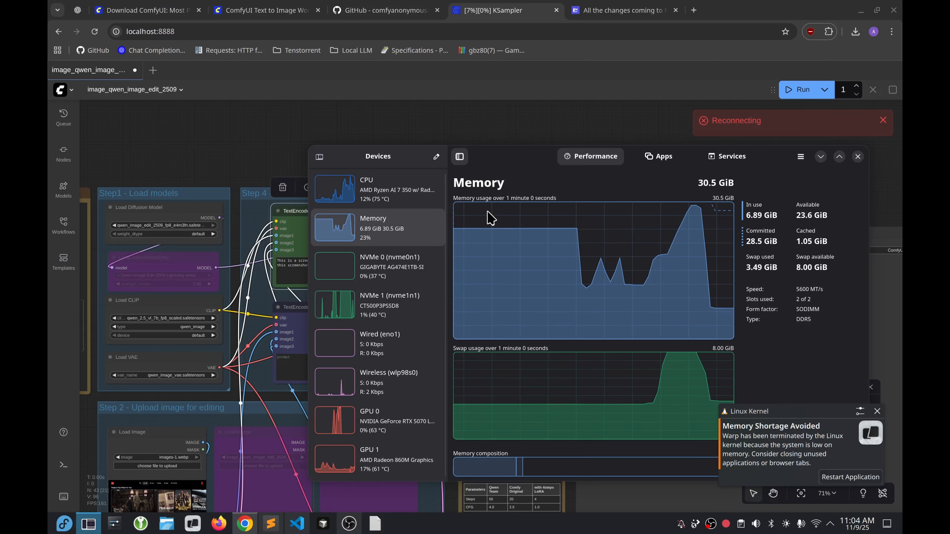
Switch back to ComfyUI and try to open the template library.
mouse_move(491, 217)
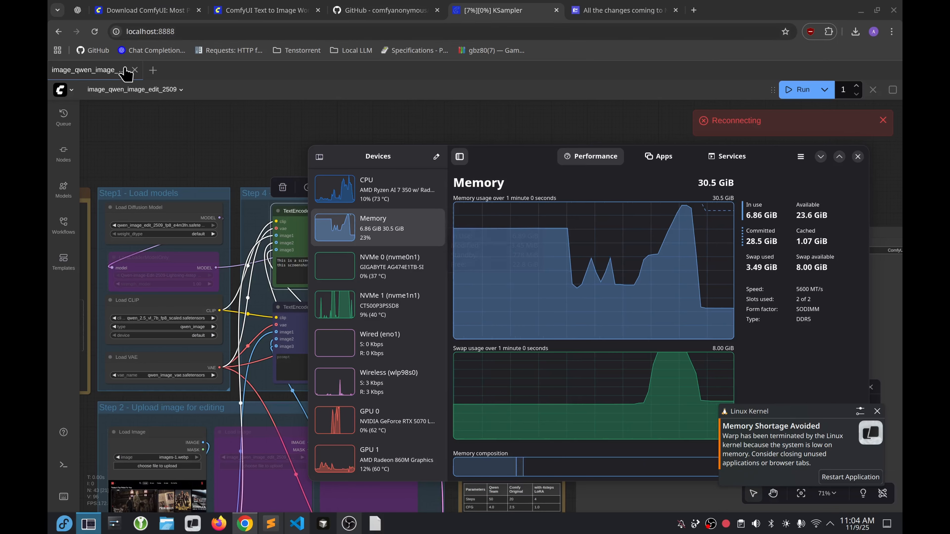
left_click(117, 111)
left_click(55, 264)
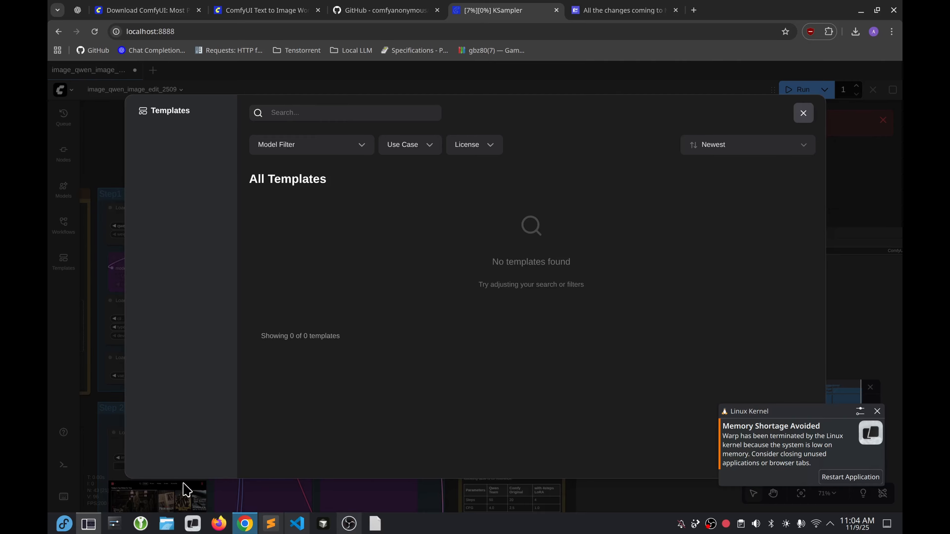
Reopen the Warp terminal and activate the .venv virtual environment in the ComfyUI repository.
left_click(193, 524)
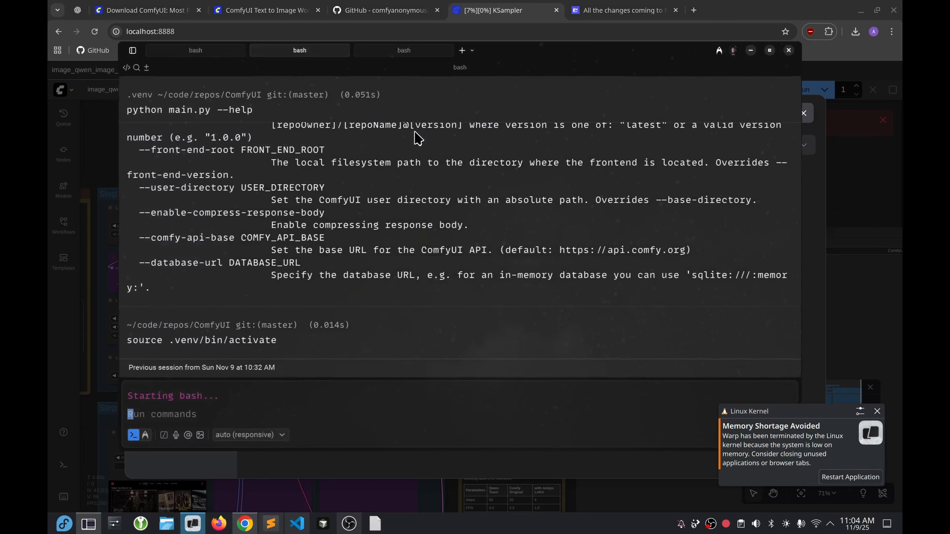
left_click(586, 410)
type("source .venv/bin/activate")
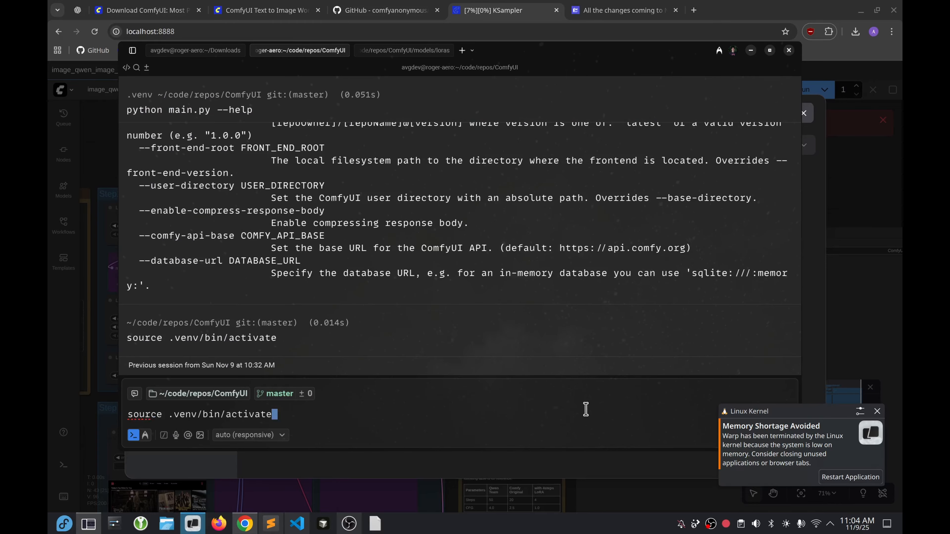
key("Return")
Restart the ComfyUI server from the command history with python main.py --listen 0.0.0.0 --port 8888.
key("Up")
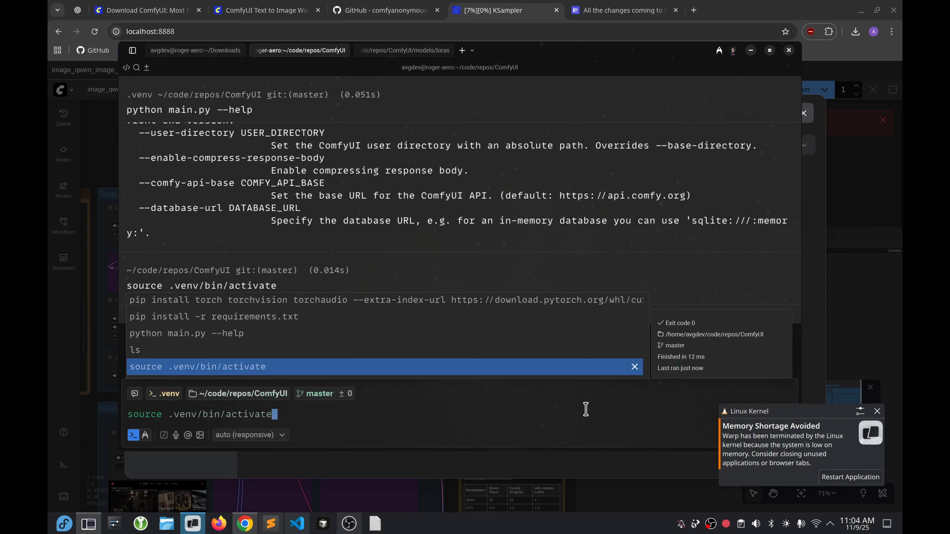
key("Up")
key("Up")
key("Up")
key("Down")
key("Escape")
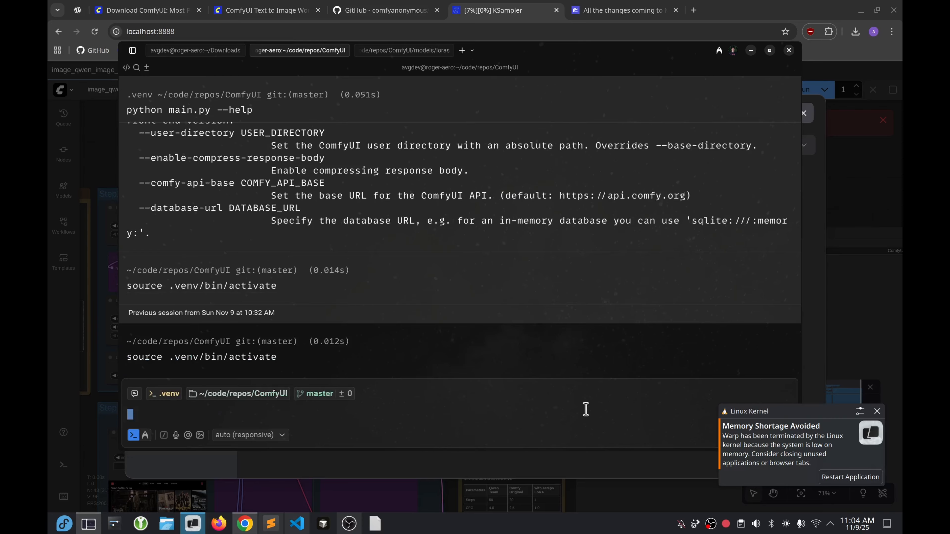
type("p")
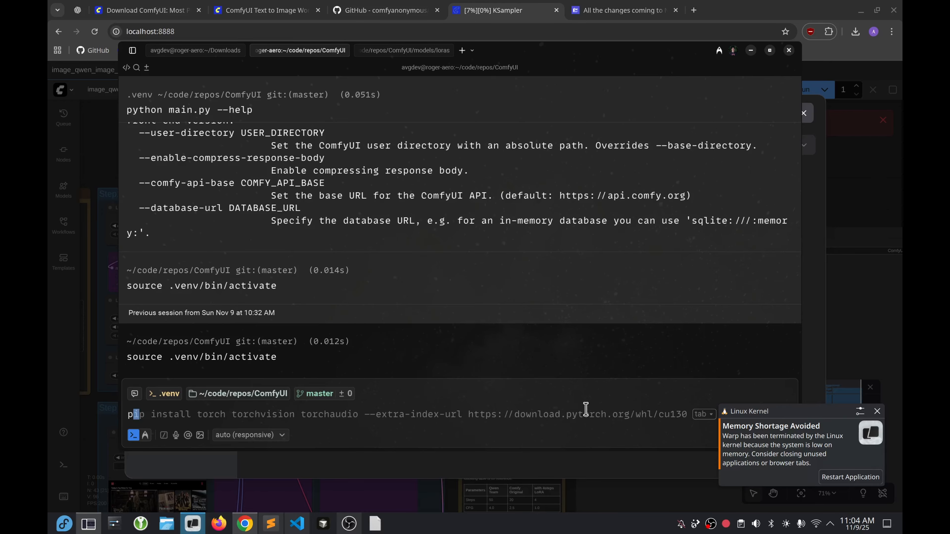
type("ython")
key("Tab")
key("Return")
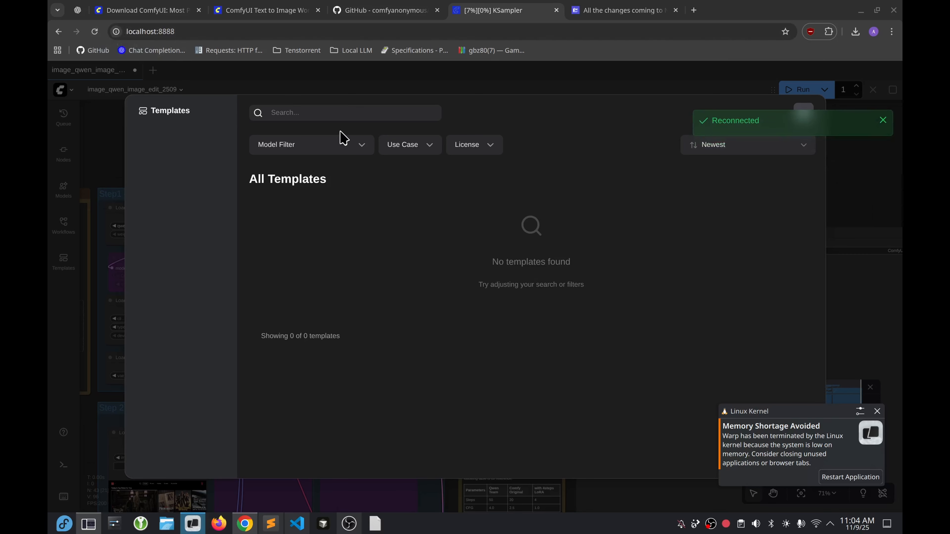
Search the template library for "image editing", and close and reopen the library to reload its templates.
left_click(347, 119)
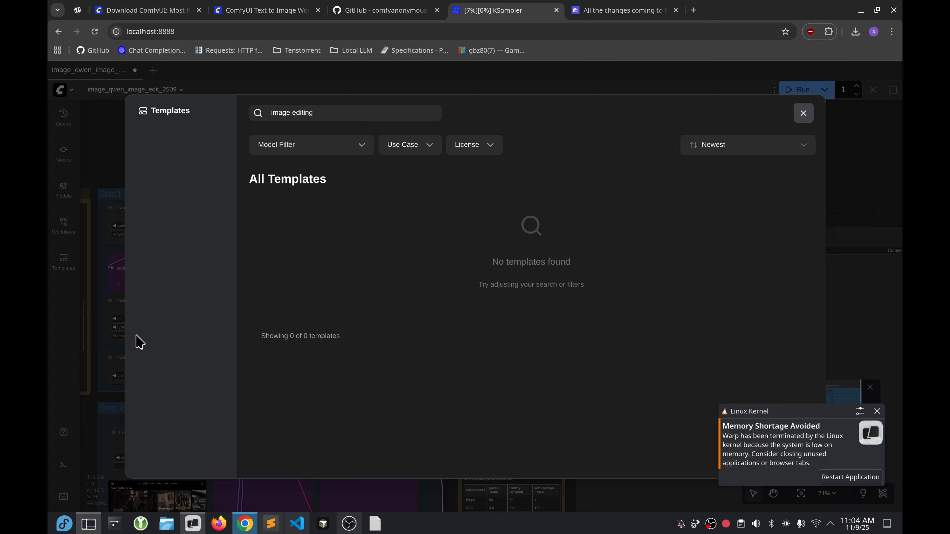
left_click(57, 314)
left_click(60, 262)
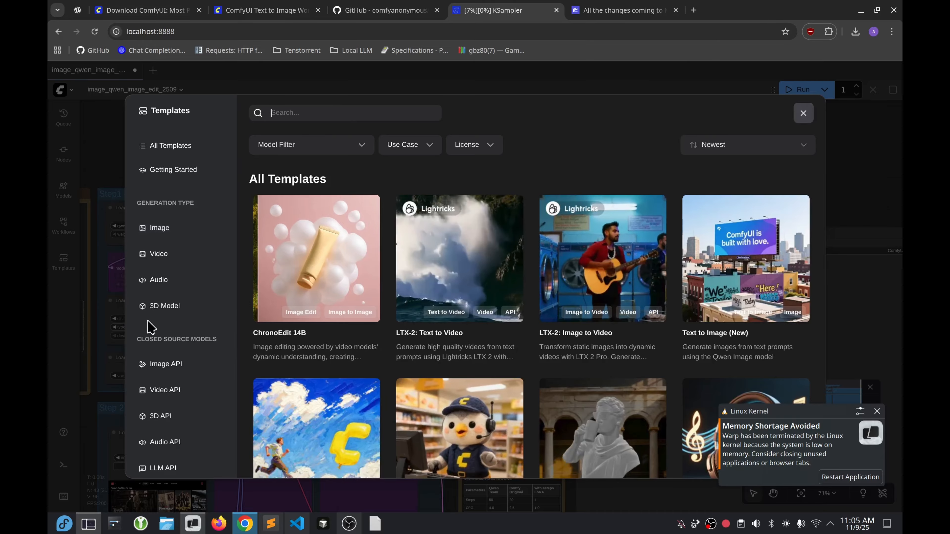
Limit the templates to the Image category, dismiss the memory notification and examine the available image editing workflows.
scroll(168, 303, "down", 1)
left_click(188, 218)
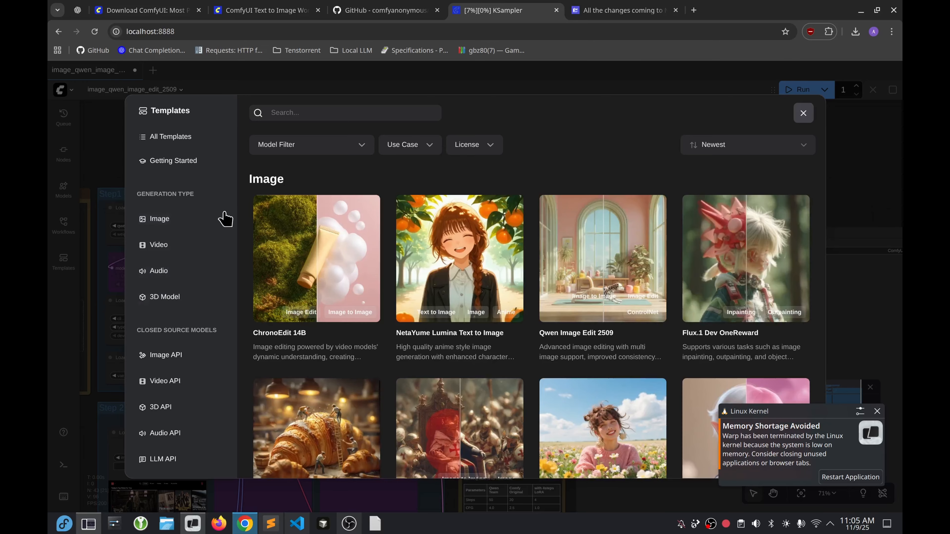
scroll(574, 274, "down", 4)
scroll(727, 269, "up", 3)
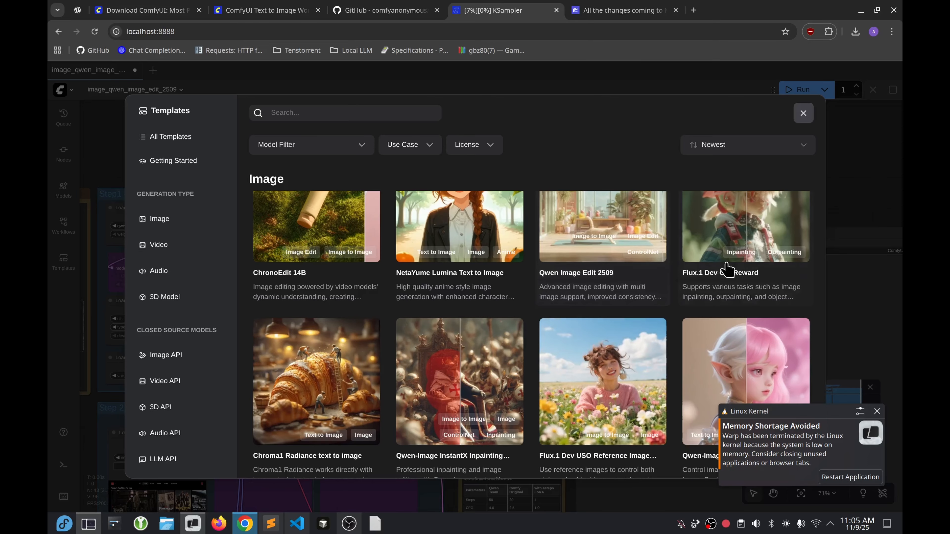
left_click(878, 411)
scroll(706, 435, "down", 6)
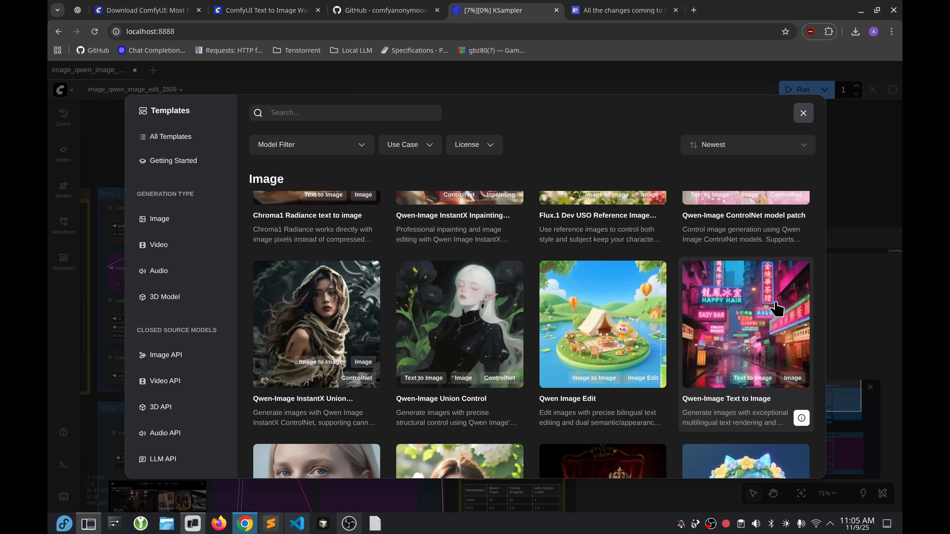
scroll(632, 358, "down", 4)
scroll(632, 352, "down", 1)
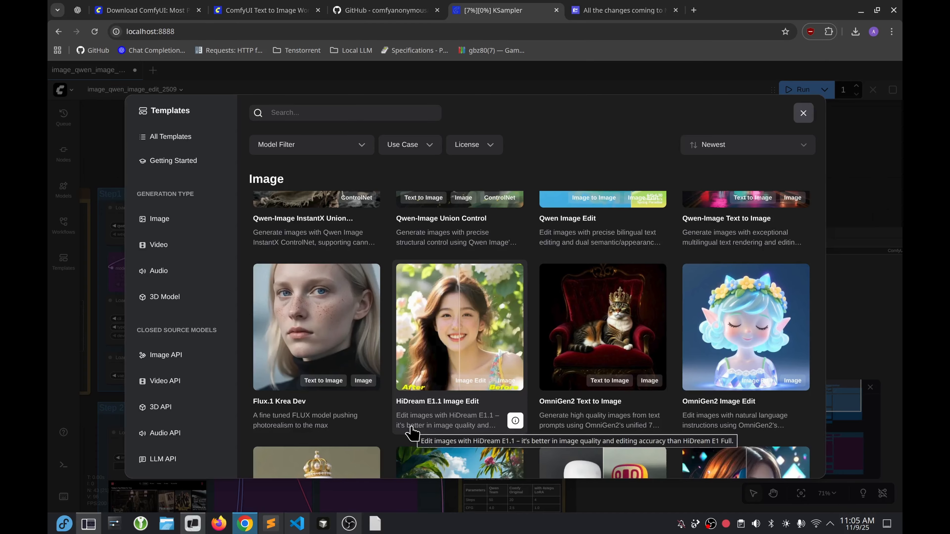
scroll(479, 339, "down", 3)
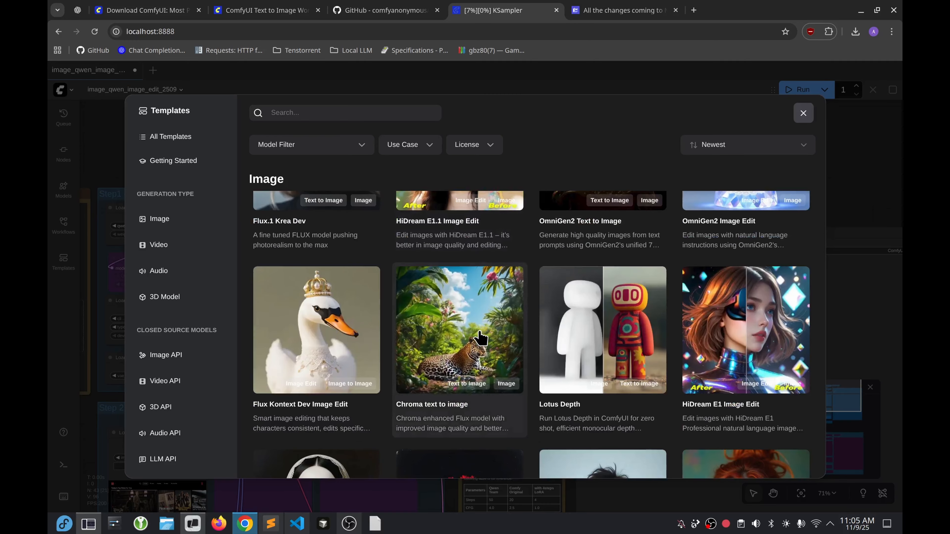
Search the image templates for "fp8" and clear the search again.
left_click(329, 116)
type("fp8")
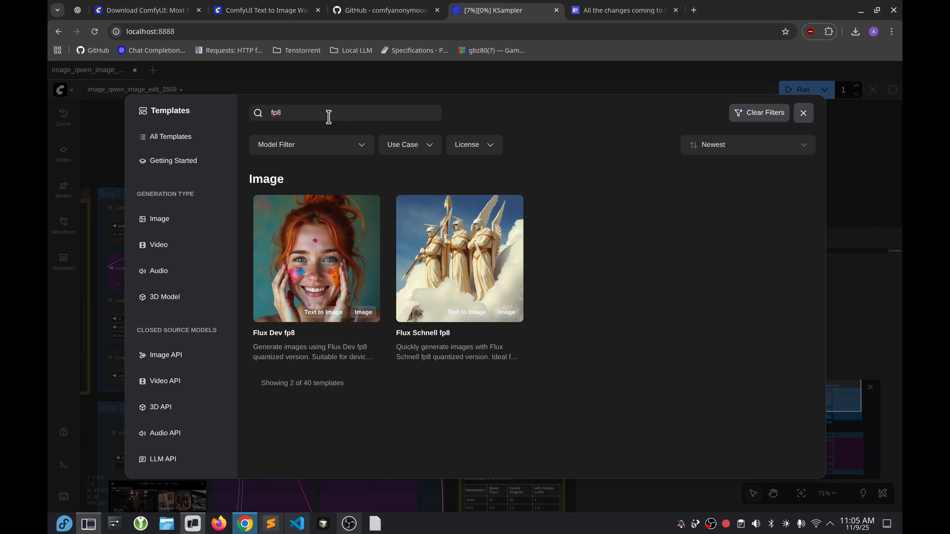
key("BackSpace")
key("BackSpace")
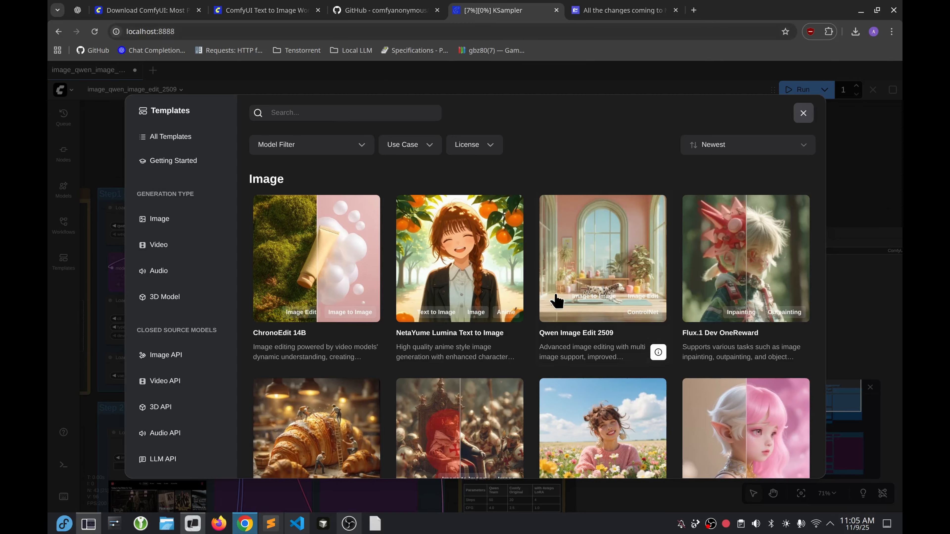
Open the HiDream E1.1 Image Edit template and review its missing models and their download sizes.
scroll(553, 335, "down", 8)
left_click(426, 255)
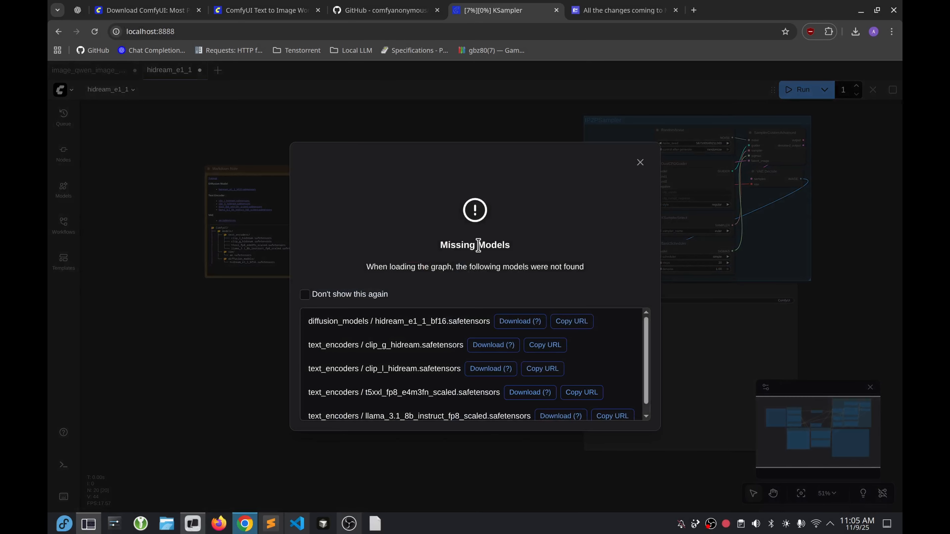
scroll(445, 365, "down", 1)
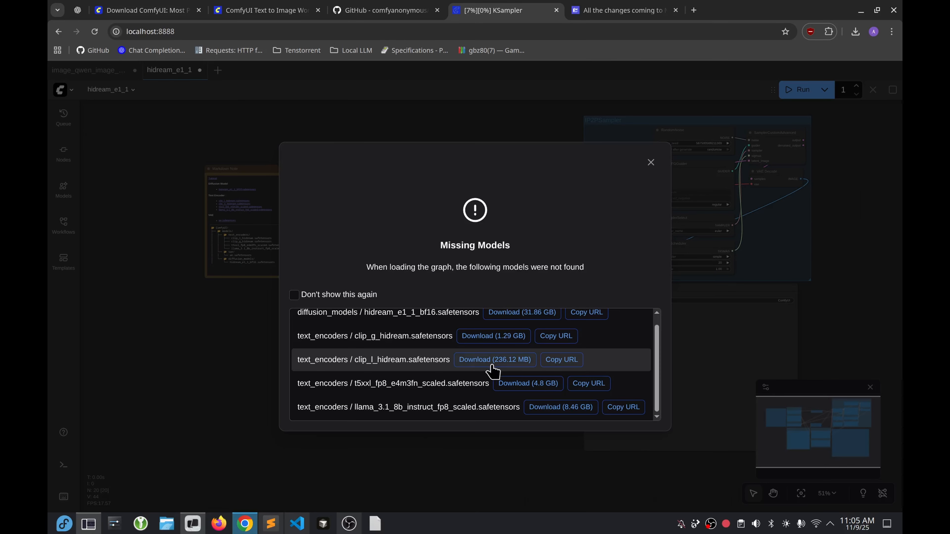
scroll(502, 403, "up", 1)
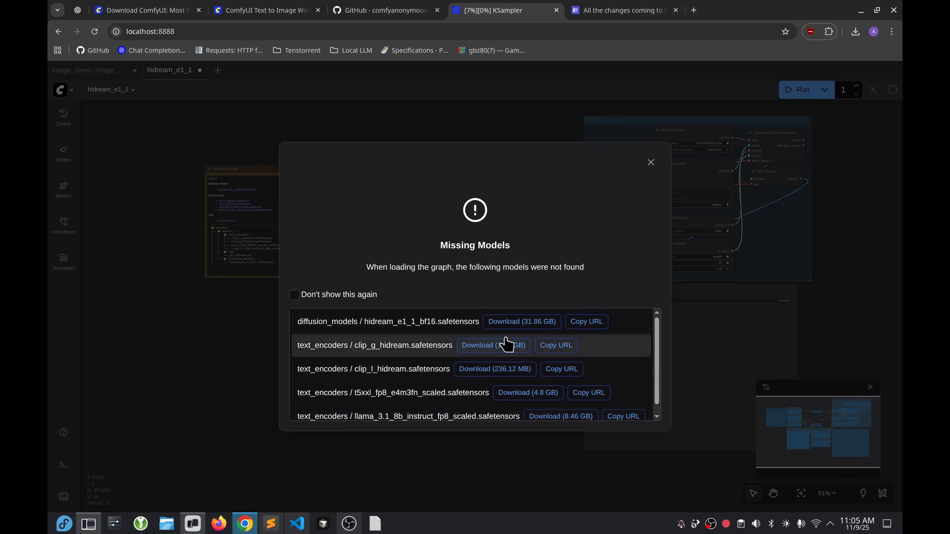
Search the template library for "hidream", open the HiDream E1 Image Edit template and review its missing models.
left_click(647, 165)
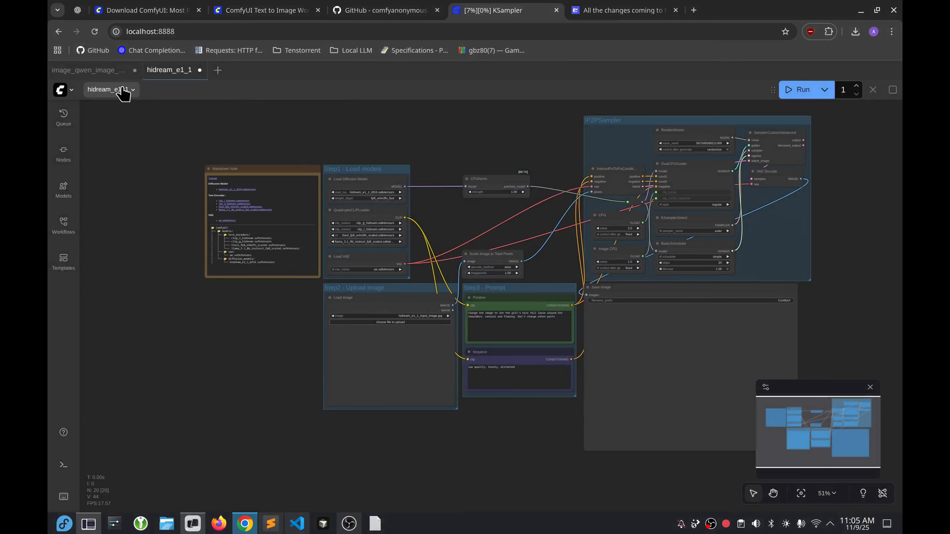
left_click(60, 261)
left_click(332, 113)
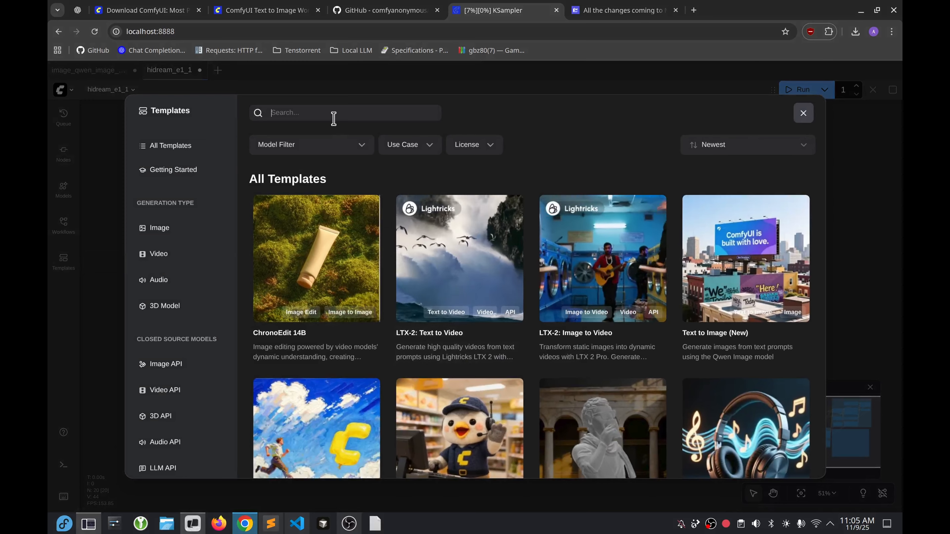
type("hidream")
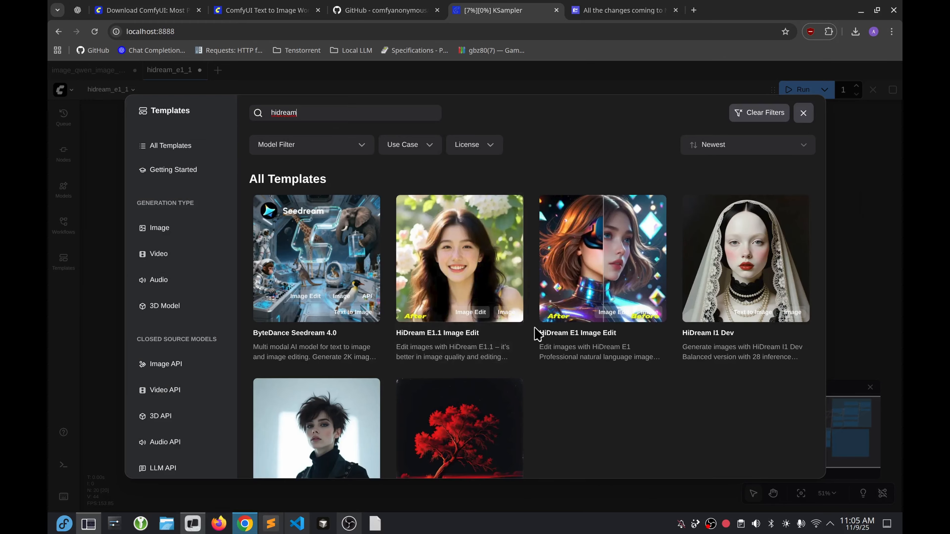
scroll(556, 340, "down", 3)
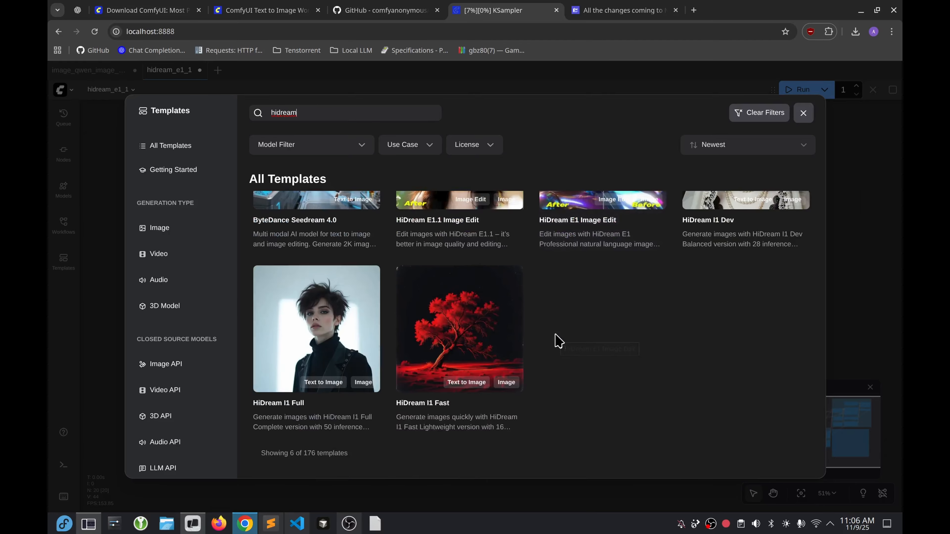
scroll(561, 335, "up", 3)
left_click(583, 262)
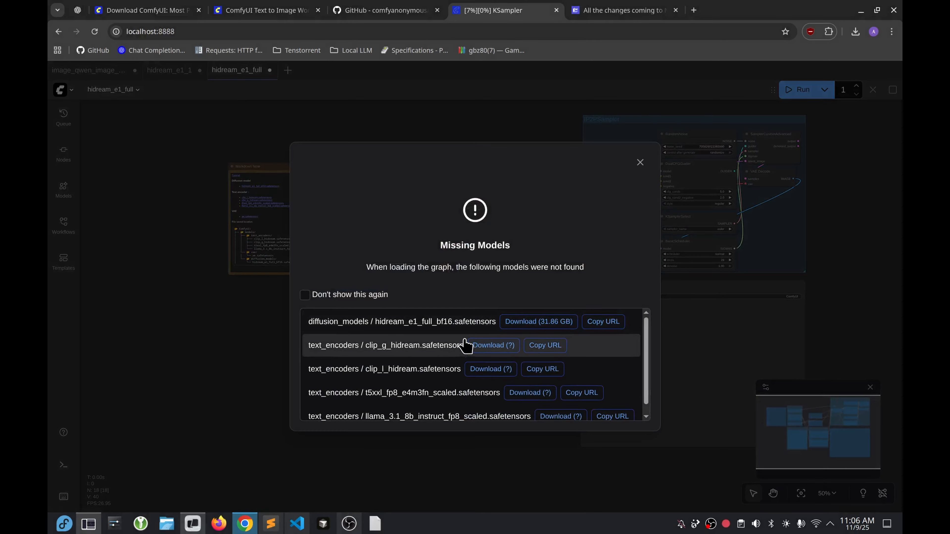
scroll(465, 346, "down", 1)
left_click(176, 265)
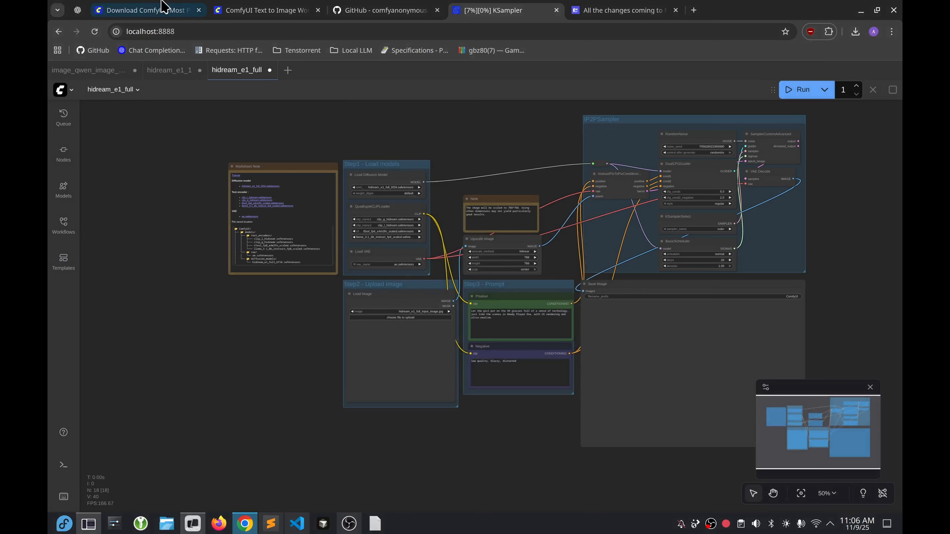
Search the template library for "image edit" and examine the listed templates for a suitable image editing workflow.
left_click(57, 268)
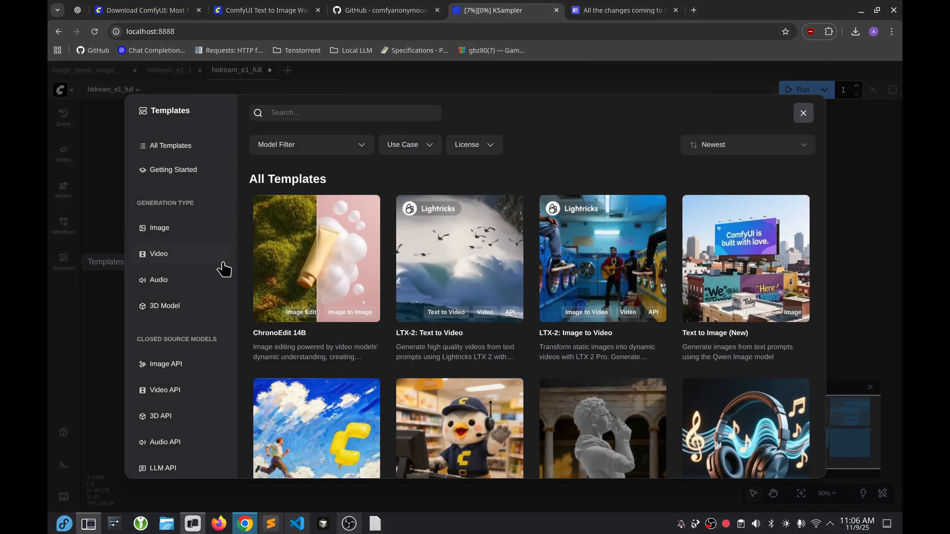
type("image edit")
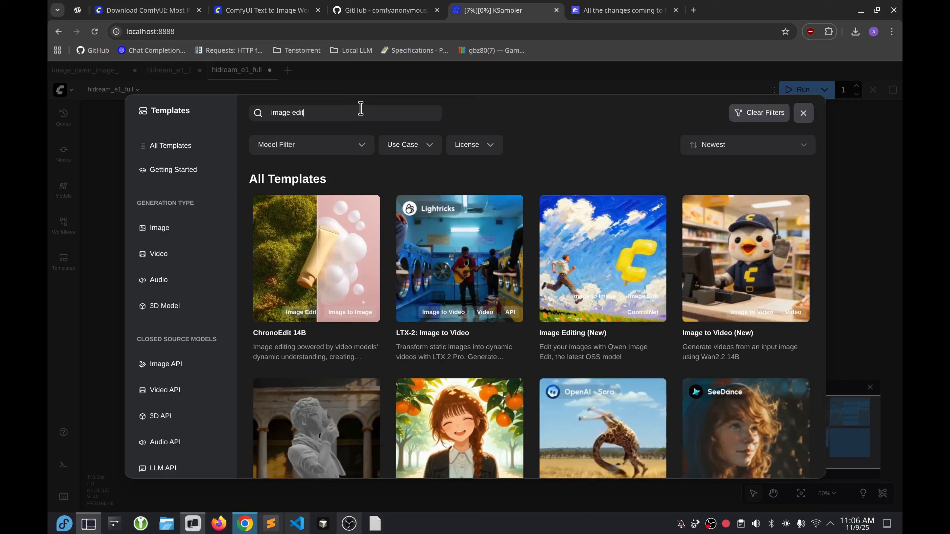
scroll(374, 261, "down", 5)
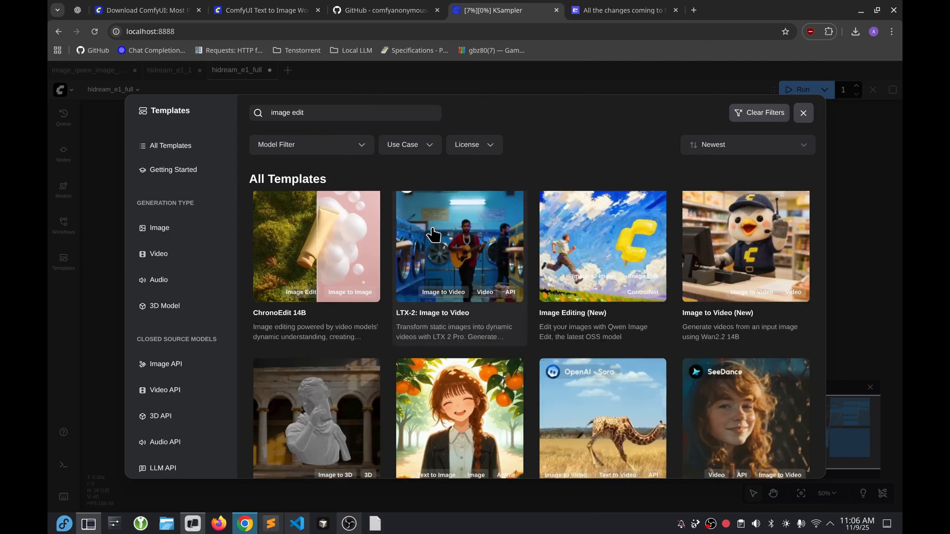
scroll(380, 270, "up", 3)
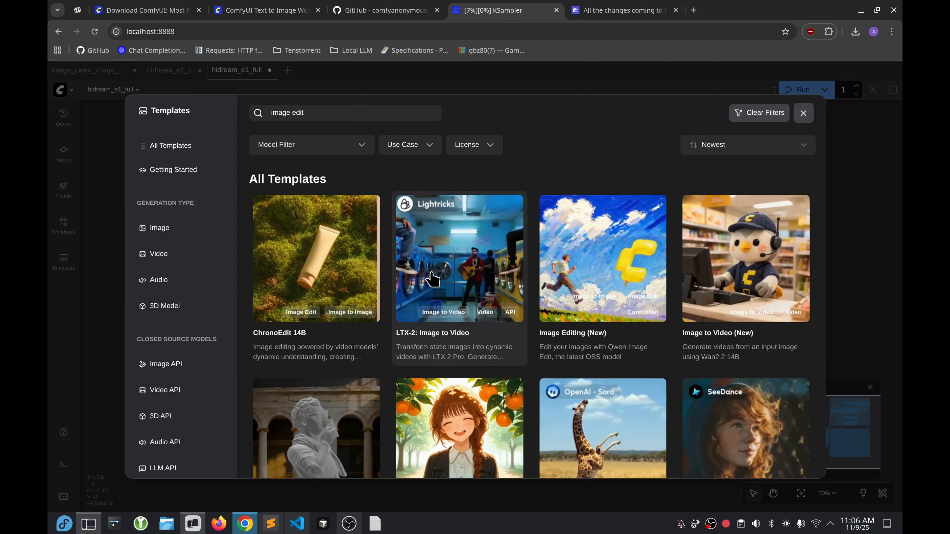
scroll(397, 295, "down", 5)
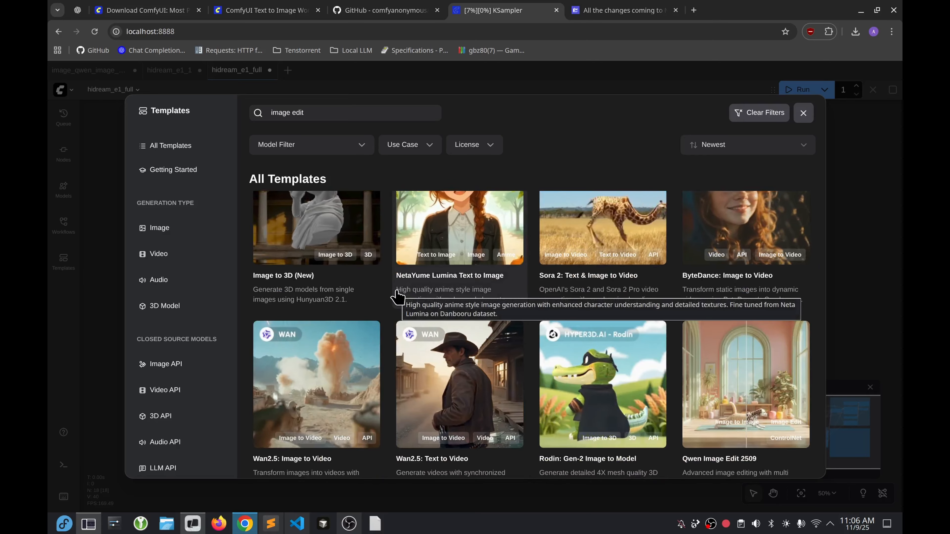
scroll(397, 295, "down", 2)
scroll(397, 297, "down", 4)
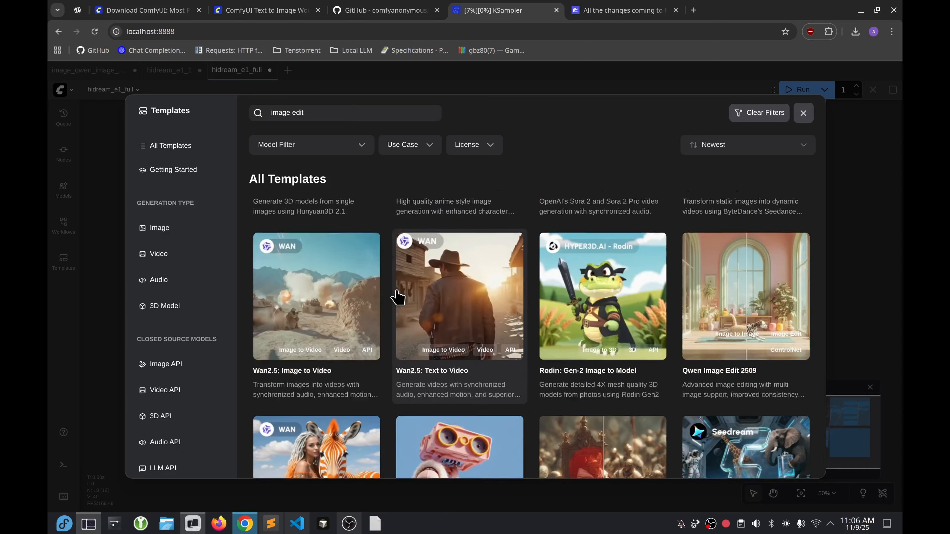
scroll(397, 298, "down", 4)
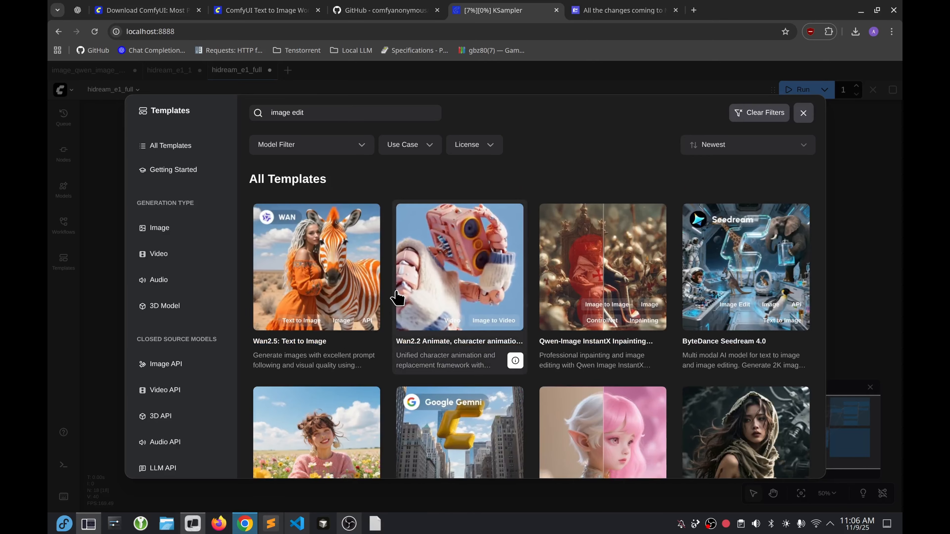
scroll(424, 287, "up", 8)
scroll(442, 291, "down", 15)
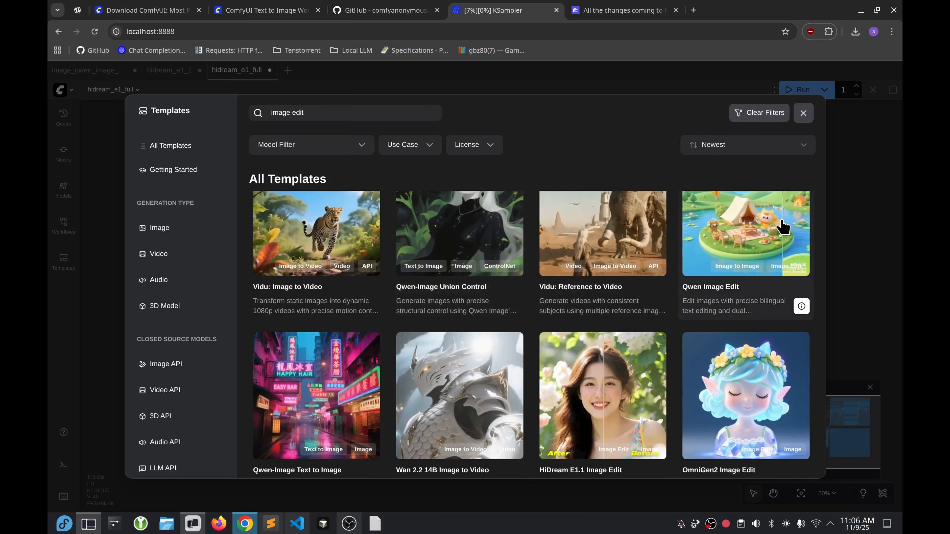
scroll(758, 264, "up", 3)
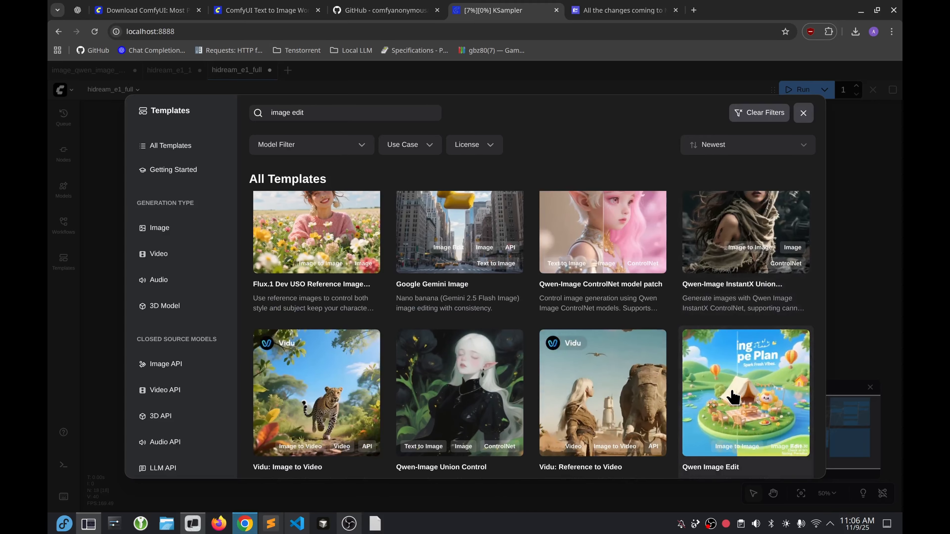
scroll(751, 380, "up", 5)
scroll(750, 379, "up", 3)
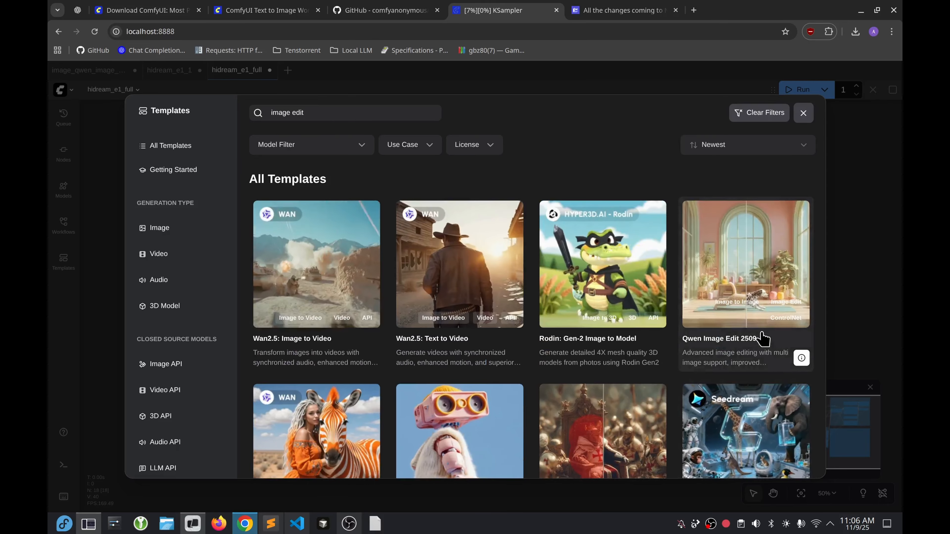
scroll(772, 335, "down", 10)
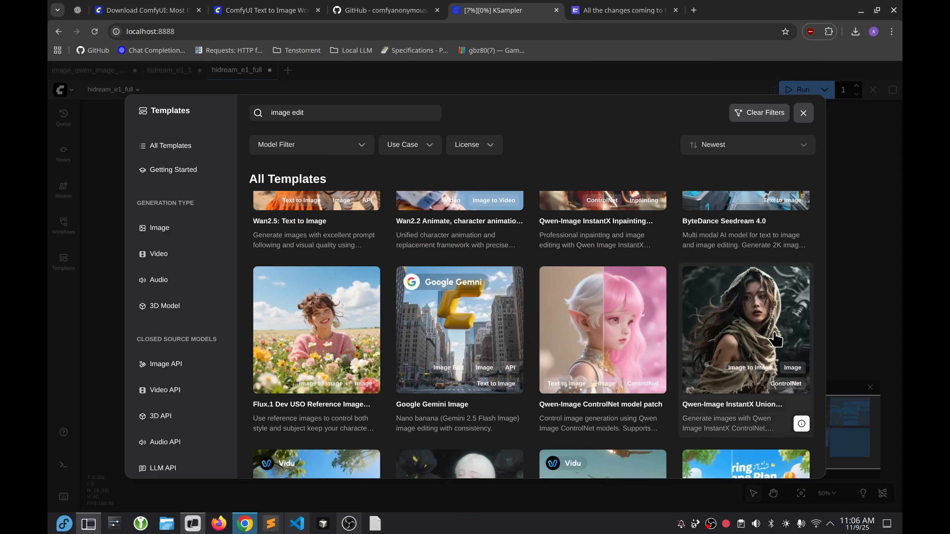
scroll(777, 331, "down", 1)
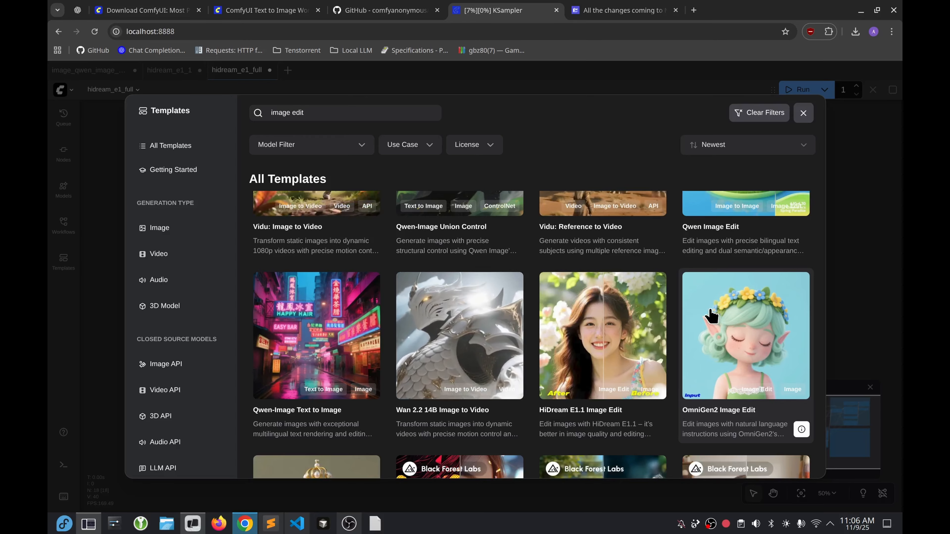
scroll(718, 322, "down", 5)
scroll(608, 259, "up", 5)
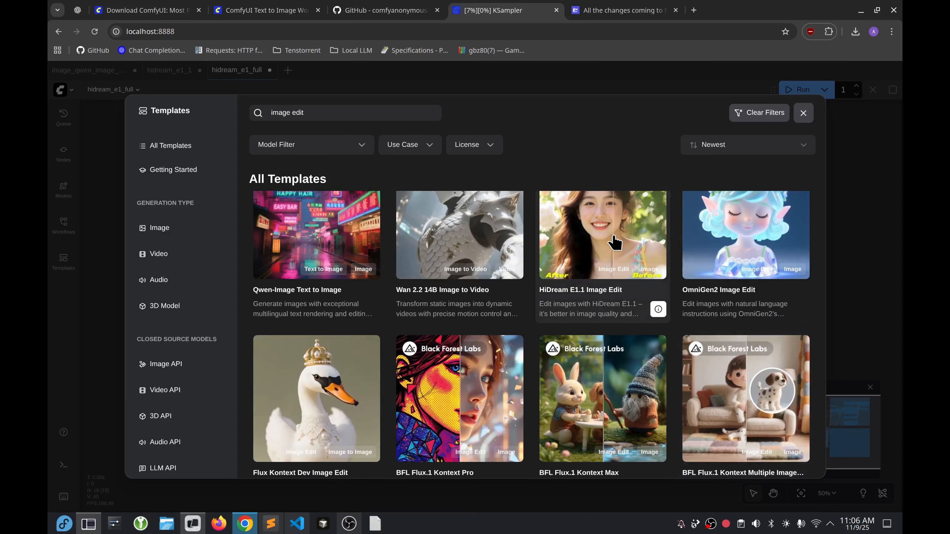
scroll(614, 256, "down", 7)
scroll(619, 261, "up", 3)
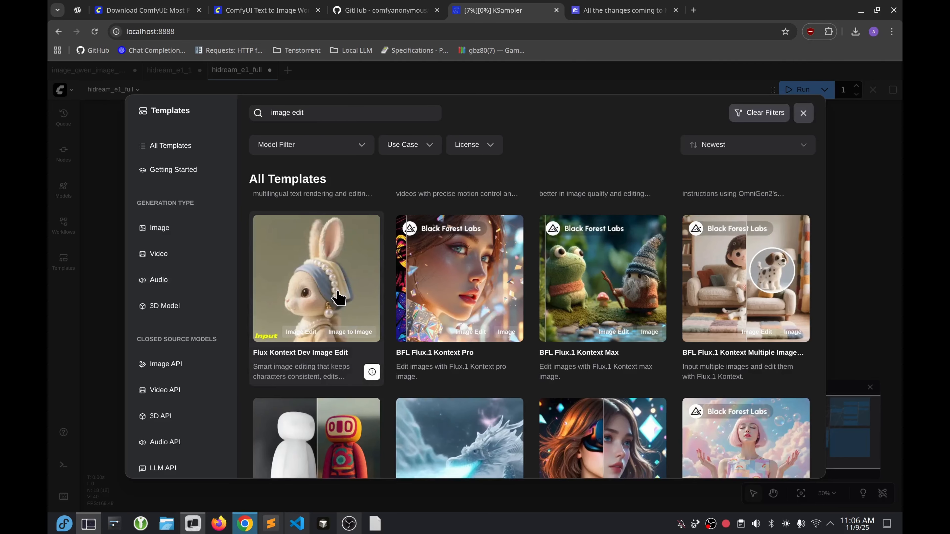
Open the Flux Kontext Dev Image Edit template and copy the download URL of the missing t5xxl_fp8_e4m3fn_scaled.safetensors text encoder.
left_click(324, 294)
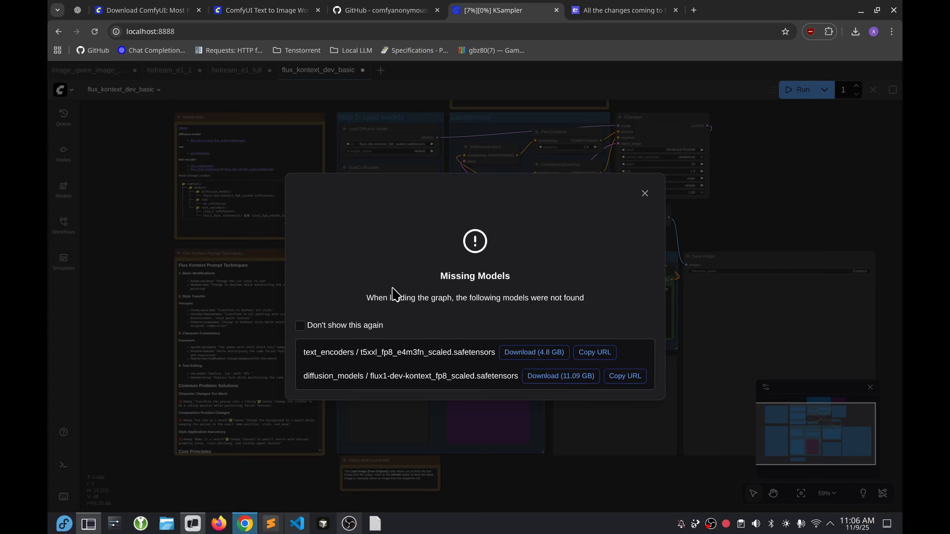
left_click(608, 359)
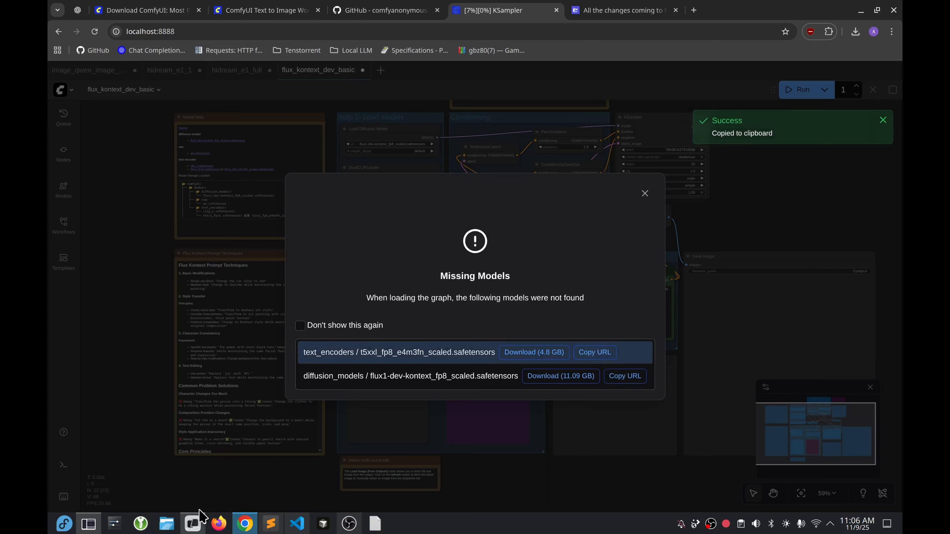
Switch to the terminal session in the loras folder and change its directory to ComfyUI/models/text_encoders.
left_click(193, 522)
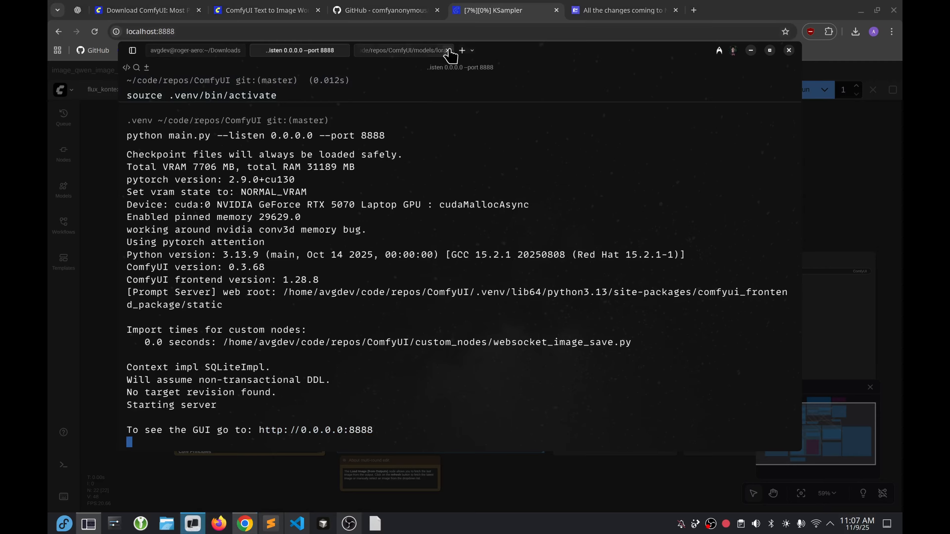
left_click(415, 50)
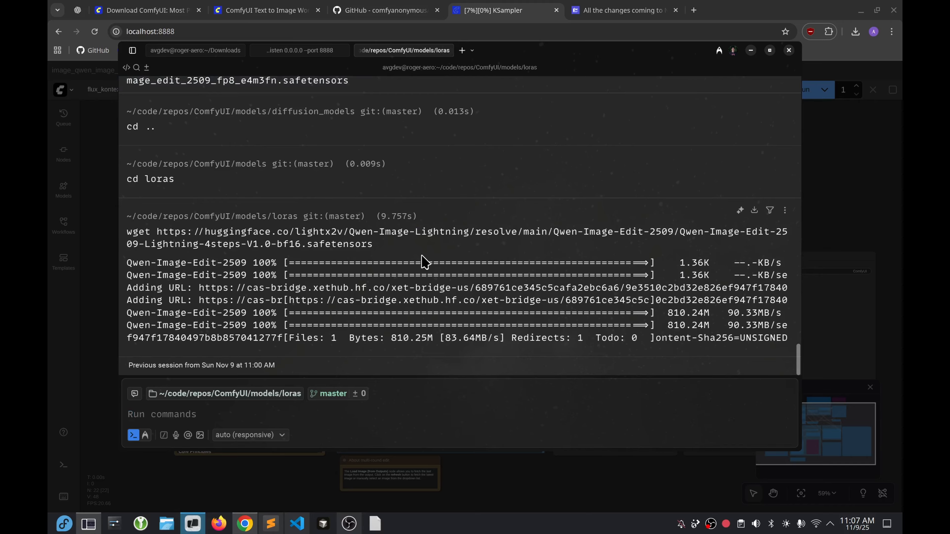
left_click_drag(515, 60, 577, 77)
type("cd ..")
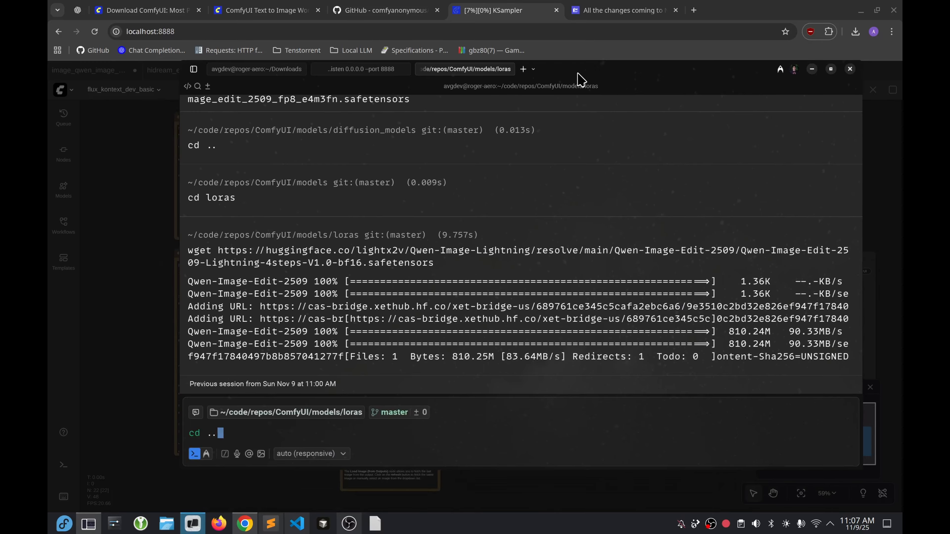
key("Return")
type("cd text")
key("Tab")
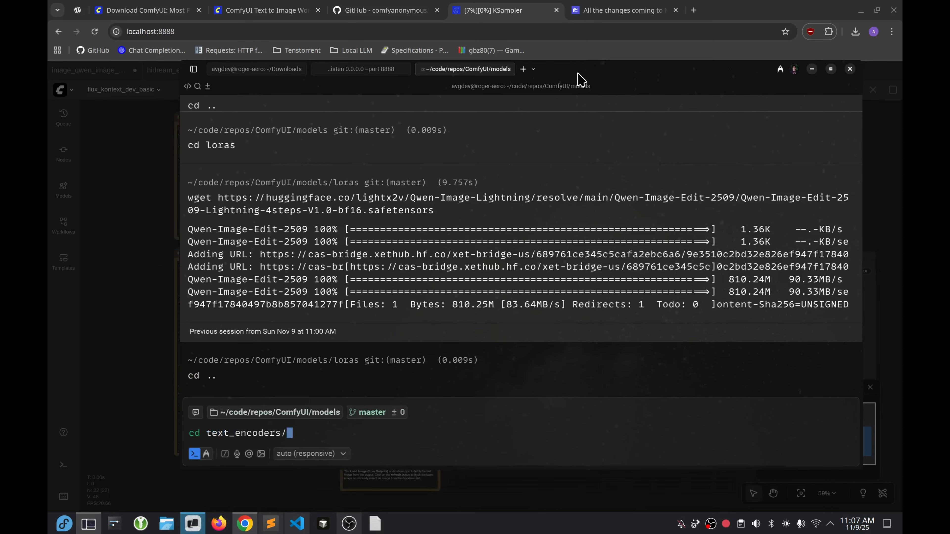
key("Return")
Download t5xxl_fp8_e4m3fn_scaled.safetensors into the text_encoders folder with wget and the copied URL.
type("wget")
key("ctrl+shift+v")
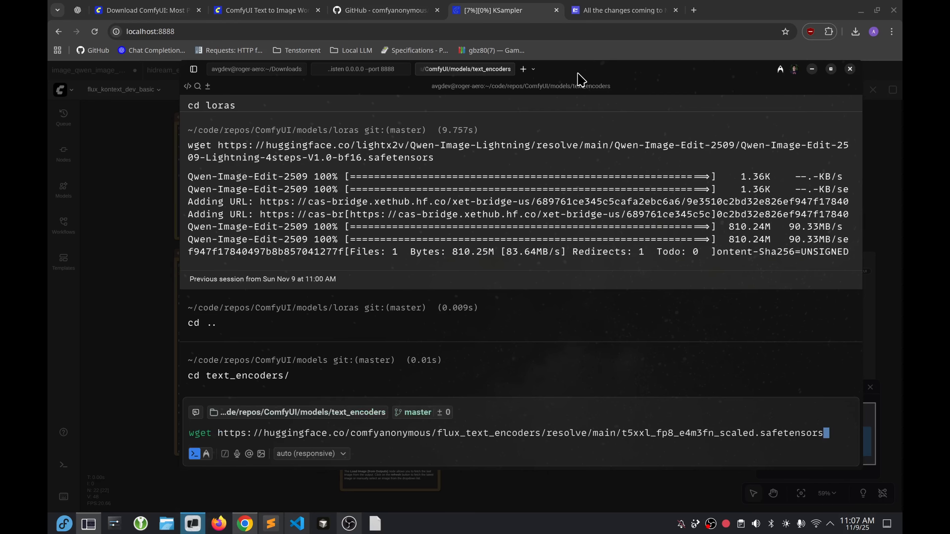
key("Return")
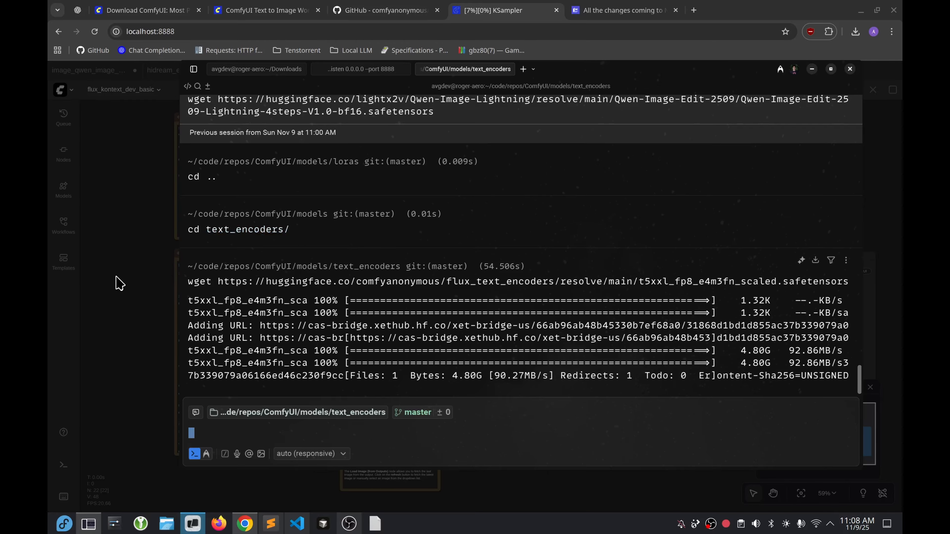
Switch back to ComfyUI in the browser, reload the page and copy the download URL of flux1-dev-kontext_fp8_scaled.safetensors.
left_click(119, 284)
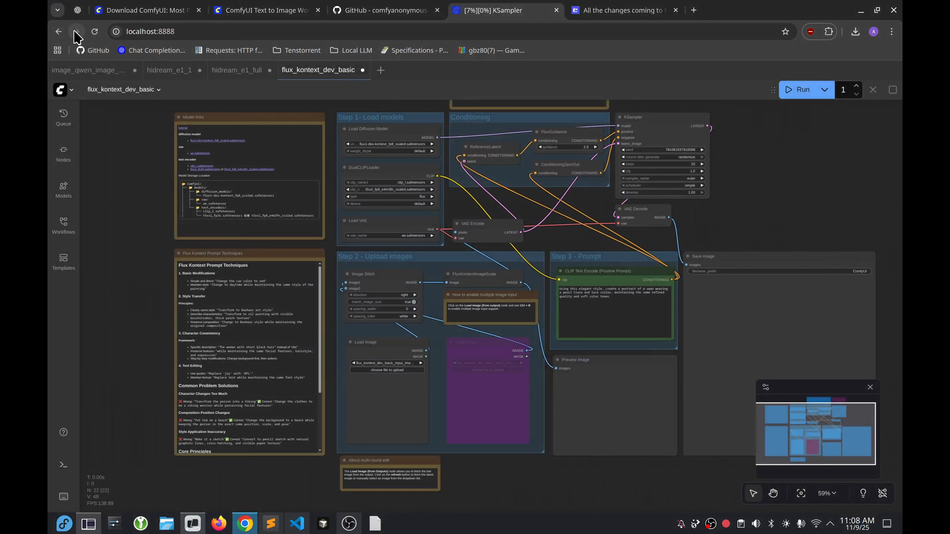
left_click(94, 31)
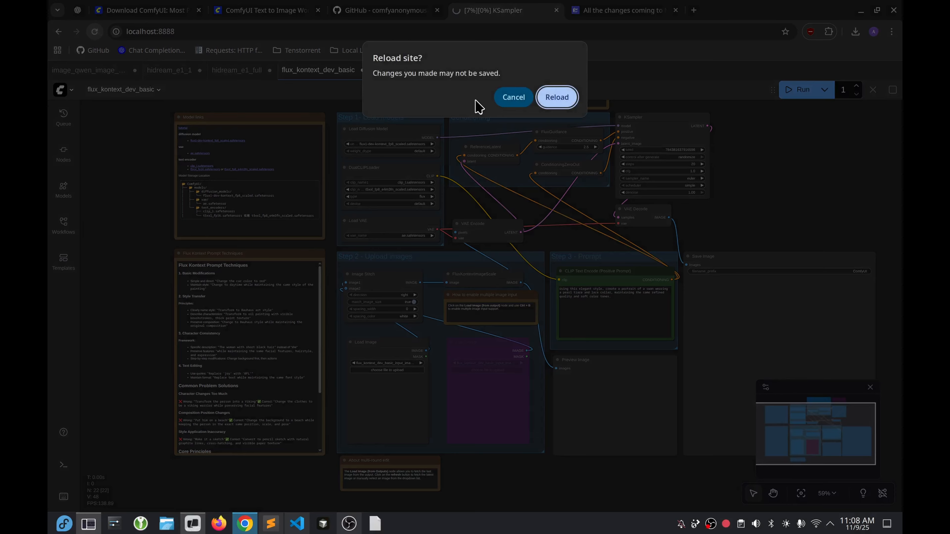
left_click(556, 97)
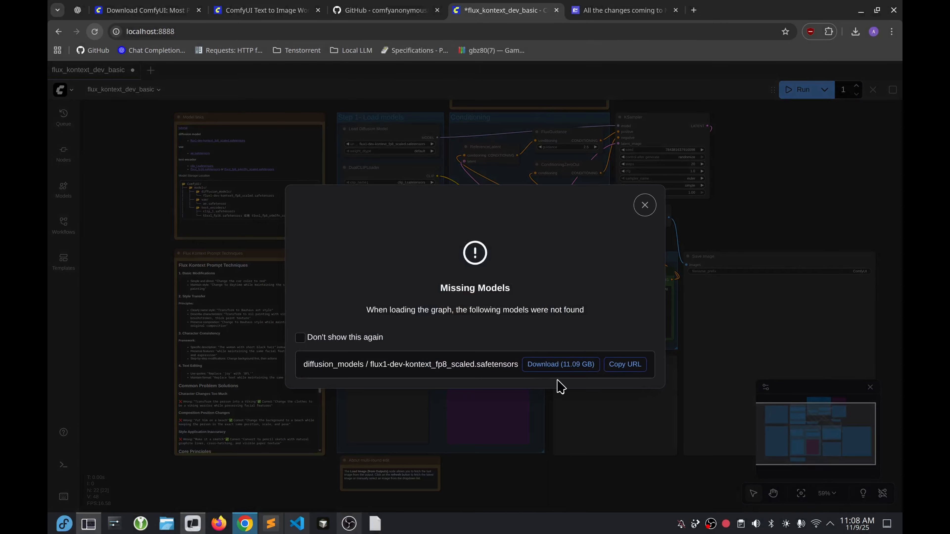
left_click(640, 369)
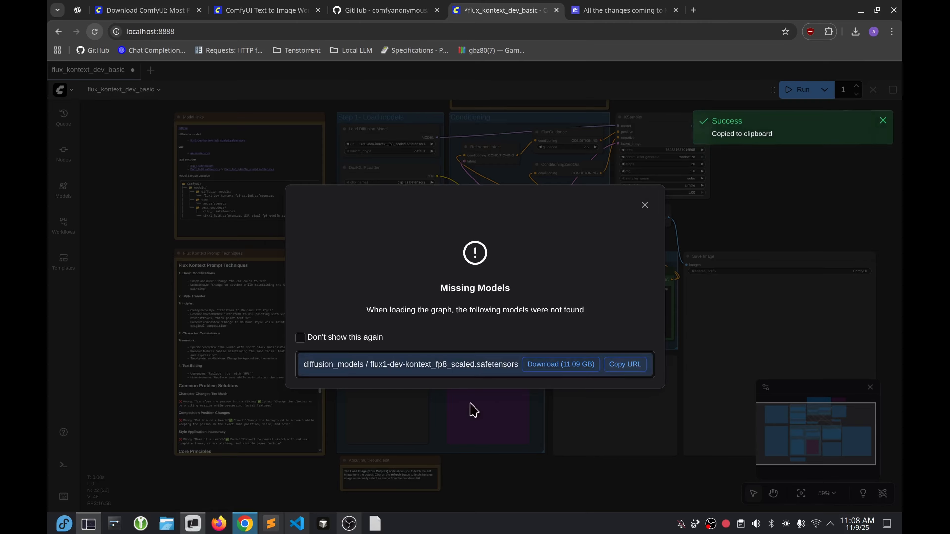
Switch to the terminal and change from the text_encoders folder to ../diffusion_models.
left_click(192, 522)
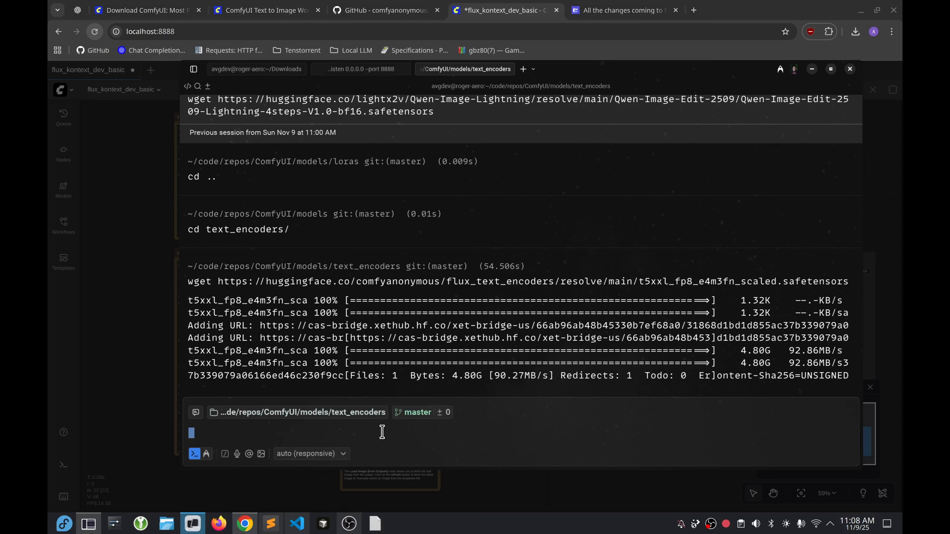
type("cd")
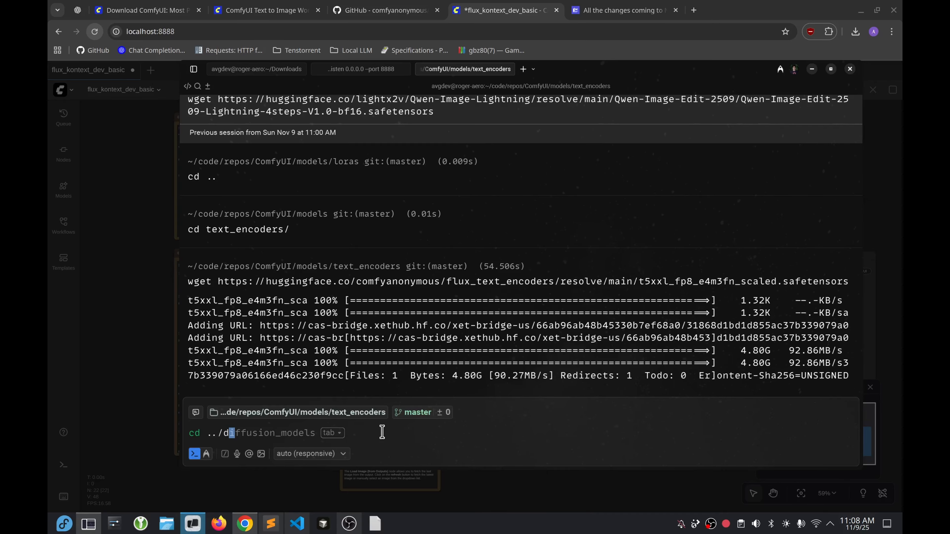
type(" ../d")
key("Tab")
key("Return")
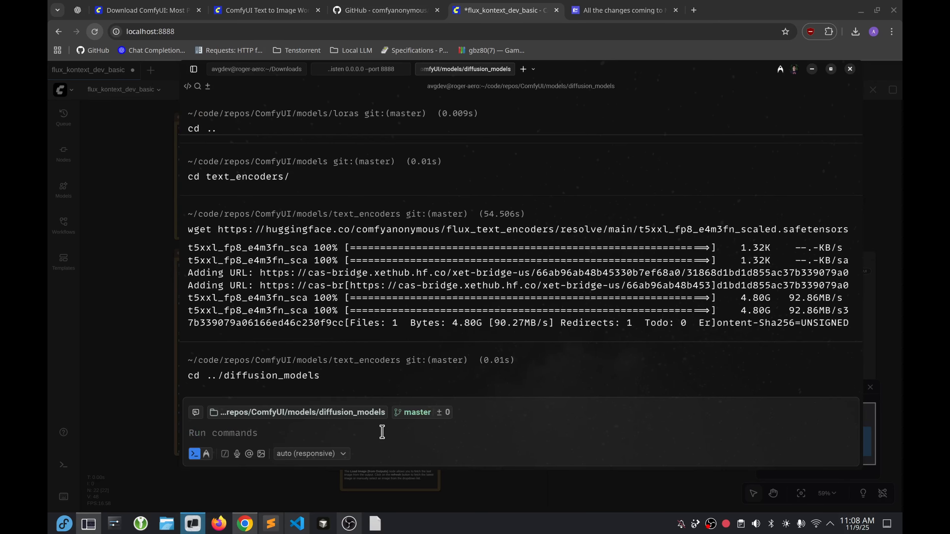
Download flux1-dev-kontext_fp8_scaled.safetensors into the diffusion_models folder with wget and the copied URL.
type("wget")
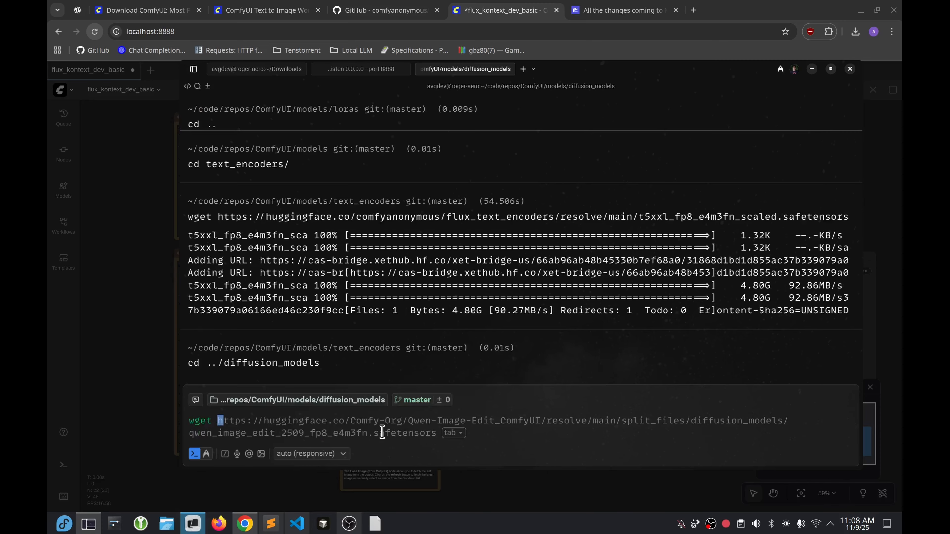
key("ctrl+v")
key("Return")
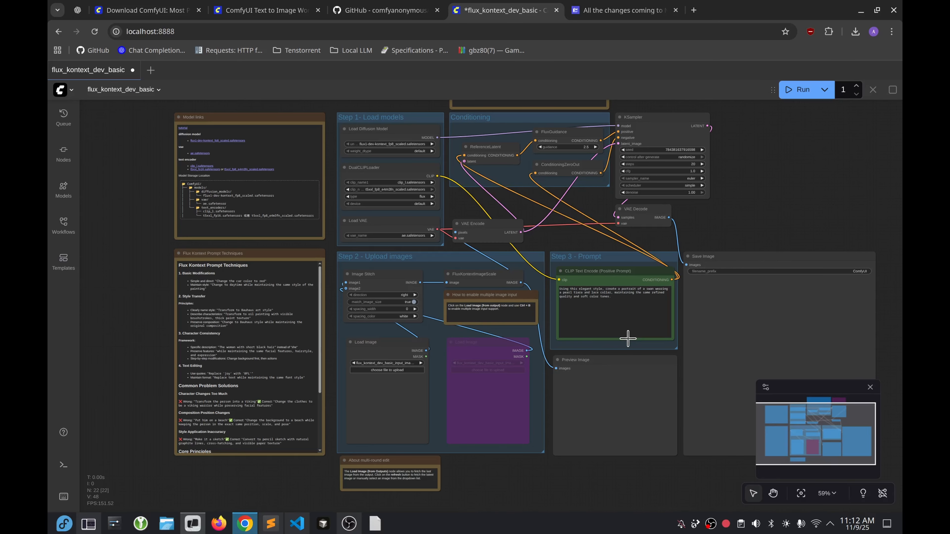
Switch back to the Flux Kontext workflow and upload images-1.webp into the active Load Image node of Step 2.
scroll(627, 339, "up", 10)
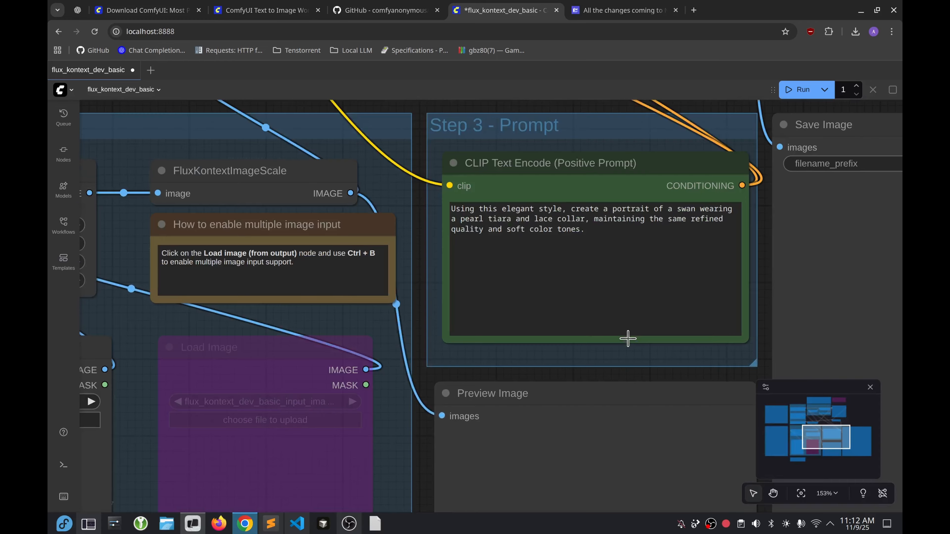
scroll(628, 338, "down", 2)
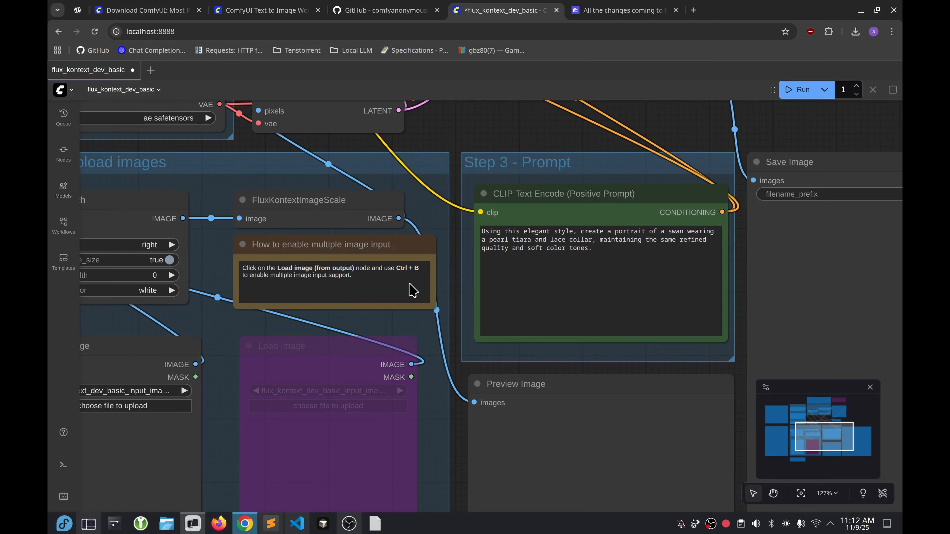
scroll(258, 248, "down", 4)
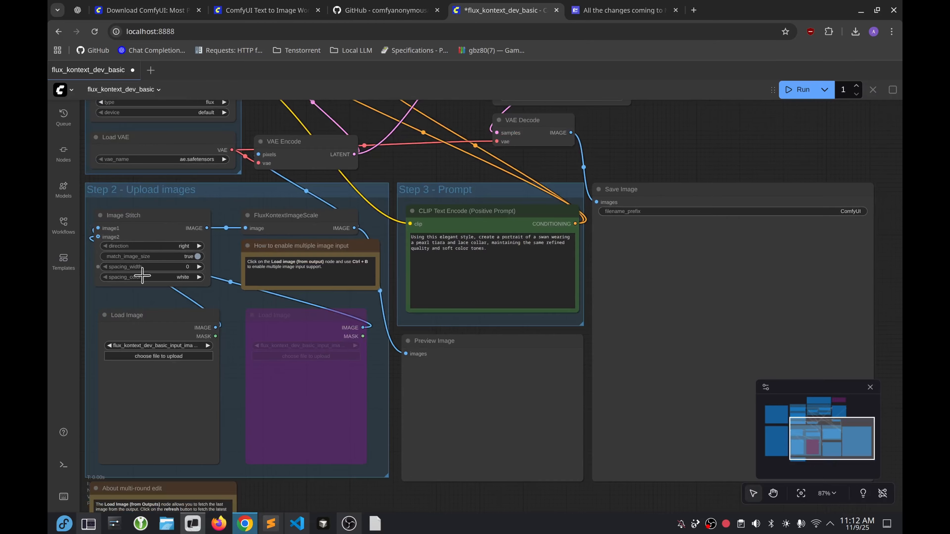
left_click(139, 355)
double_click(360, 201)
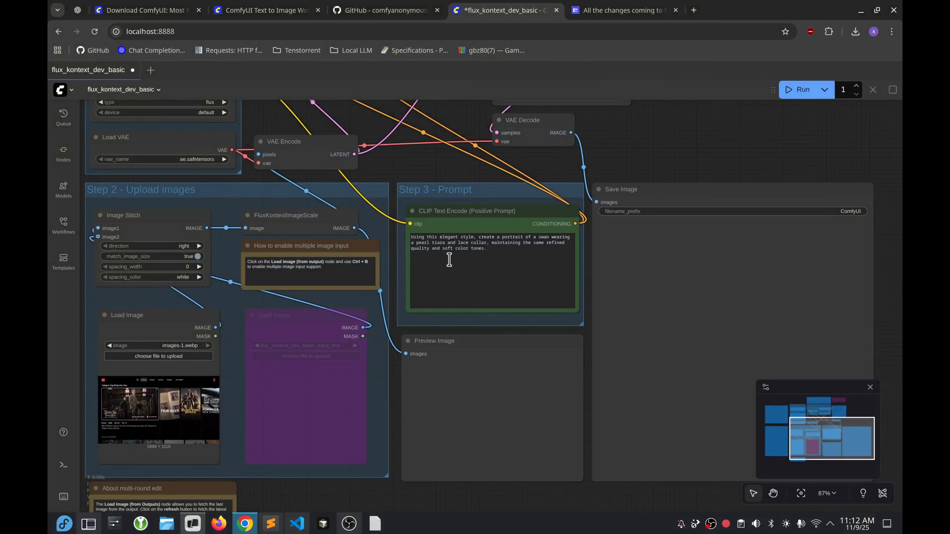
Replace the sample text of the CLIP Text Encode positive prompt with "this is a screenshot of the netflix tv app.".
left_click(449, 259)
key("ctrl+a")
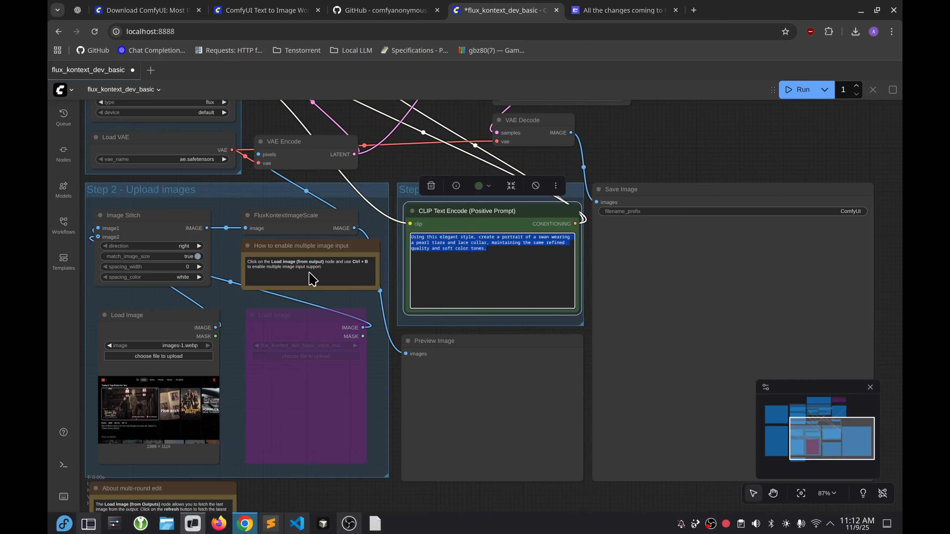
left_click(538, 284)
key("ctrl+a")
scroll(514, 290, "down", 7)
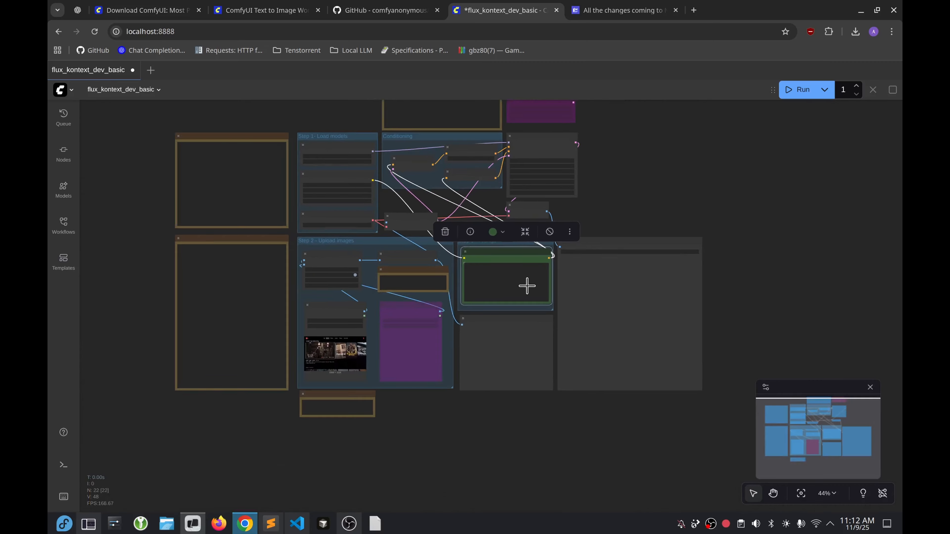
scroll(526, 286, "up", 8)
left_click_drag(511, 277, 375, 247)
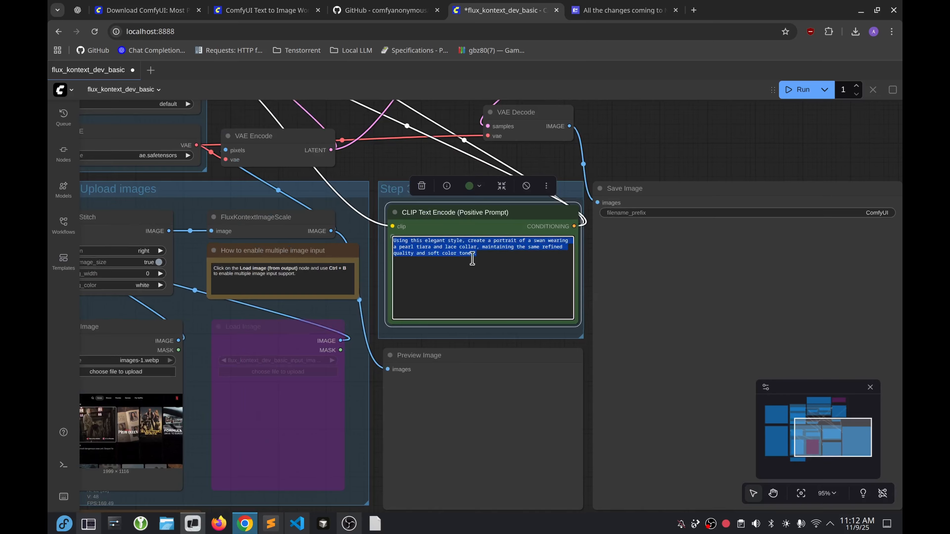
type("this is the")
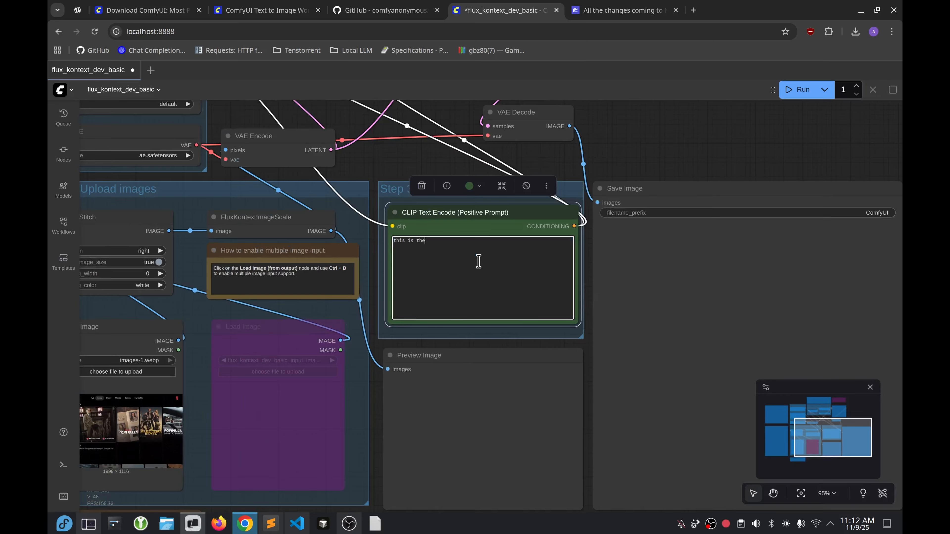
type(" netfli")
type("flix")
key("ctrl+Return")
type("tv app. cha")
Extend the prompt to request "a light theme in contrast to this dark theme", changing only the color scheme and nothing else about the layout or contents.
type("edit this image to have a high con")
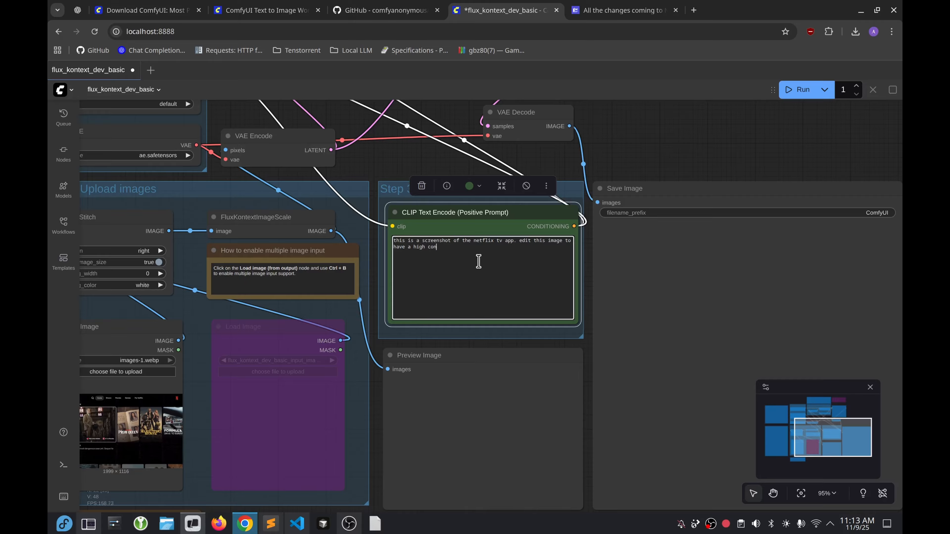
type("ht them")
key("ctrl+BackSpace")
key("ctrl+BackSpace")
type("ge anything else about the layout for the contents. only")
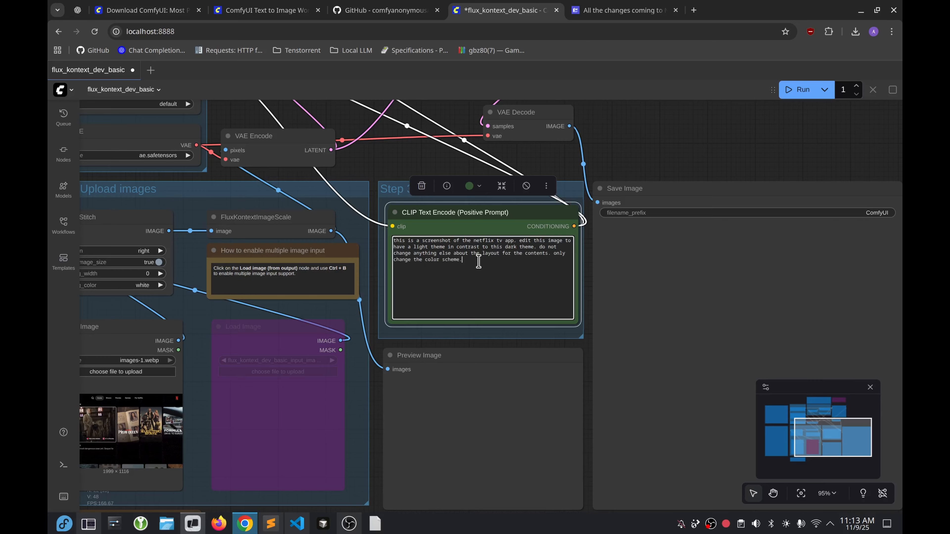
Run the Flux Kontext workflow on the uploaded screenshot and bring the Preview Image node into view.
left_click_drag(704, 153, 697, 362)
left_click_drag(747, 250, 797, 67)
left_click(796, 89)
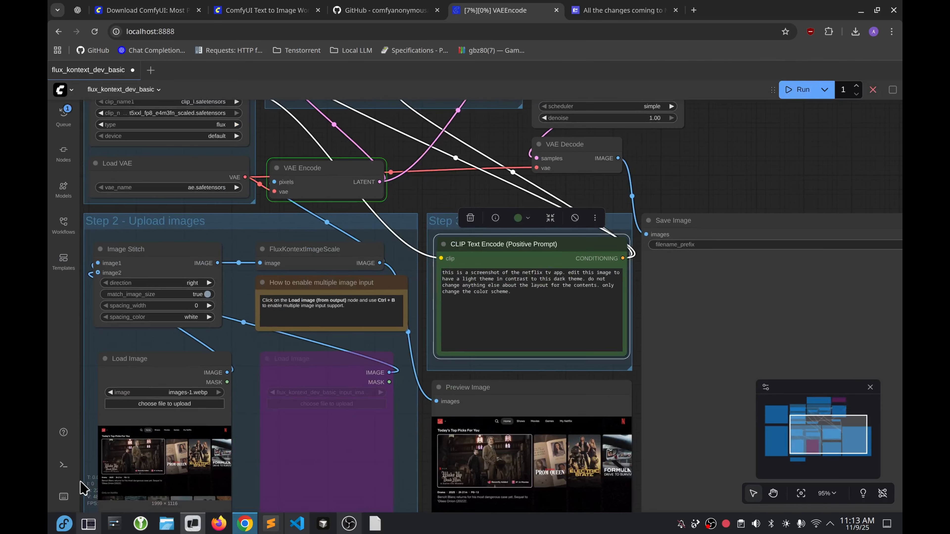
left_click_drag(788, 193, 752, 71)
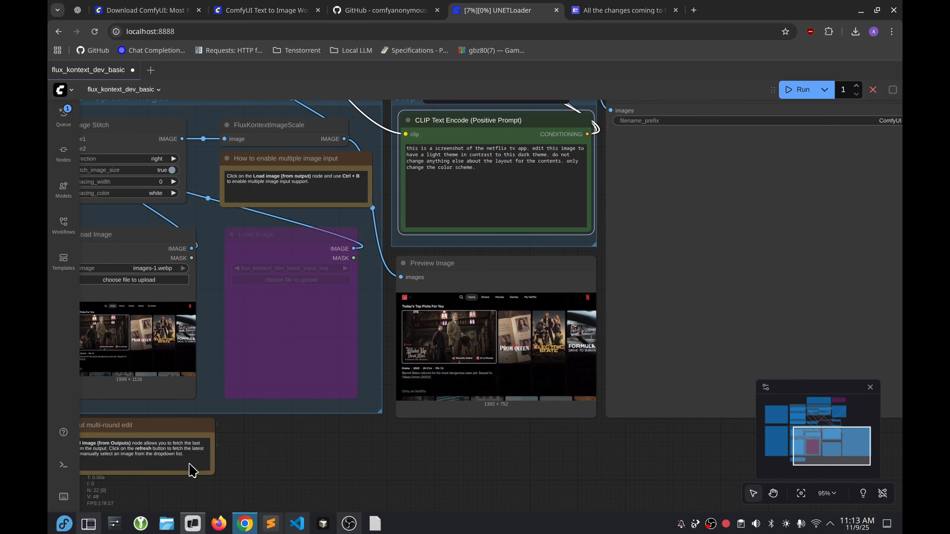
Check the generation progress in the ComfyUI server's terminal session and the memory and GPU load in the system monitor, and return to ComfyUI.
left_click(192, 524)
left_click(357, 69)
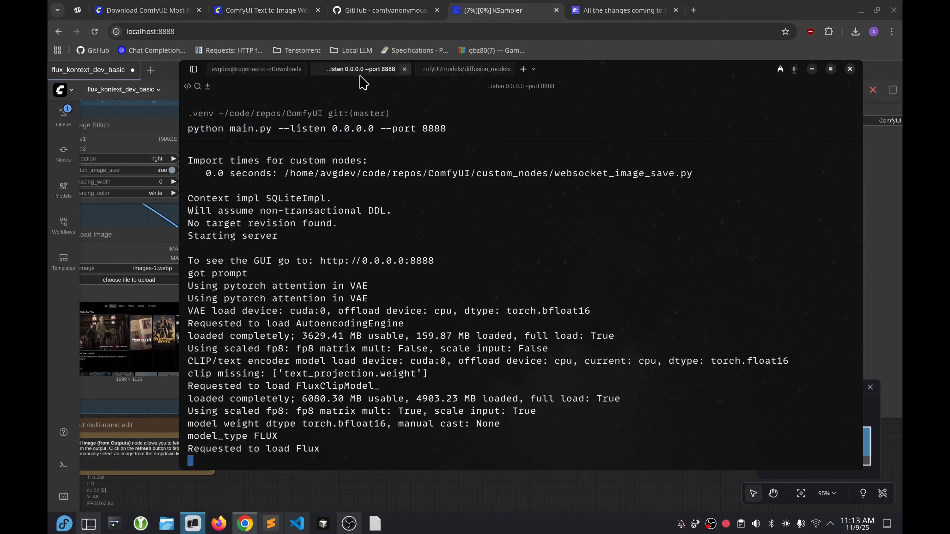
left_click(88, 524)
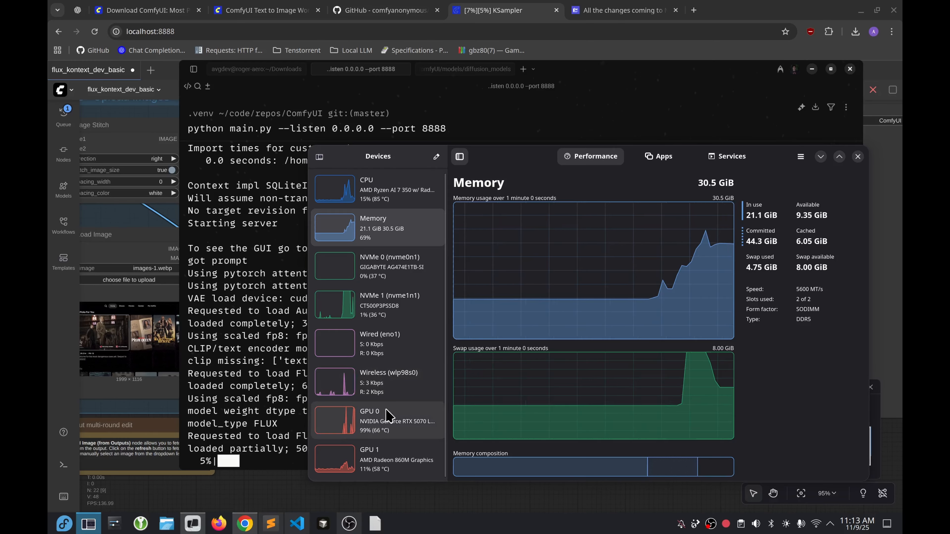
left_click(218, 402)
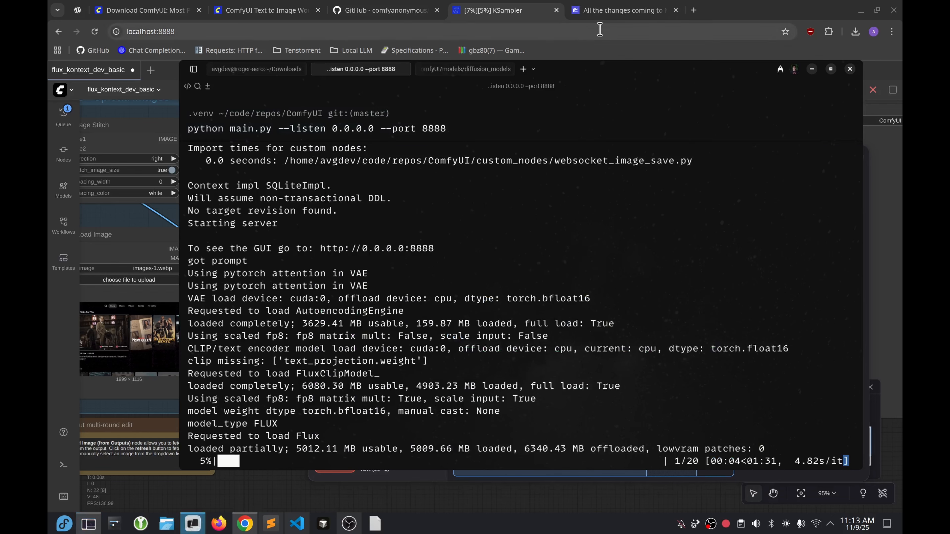
left_click(505, 10)
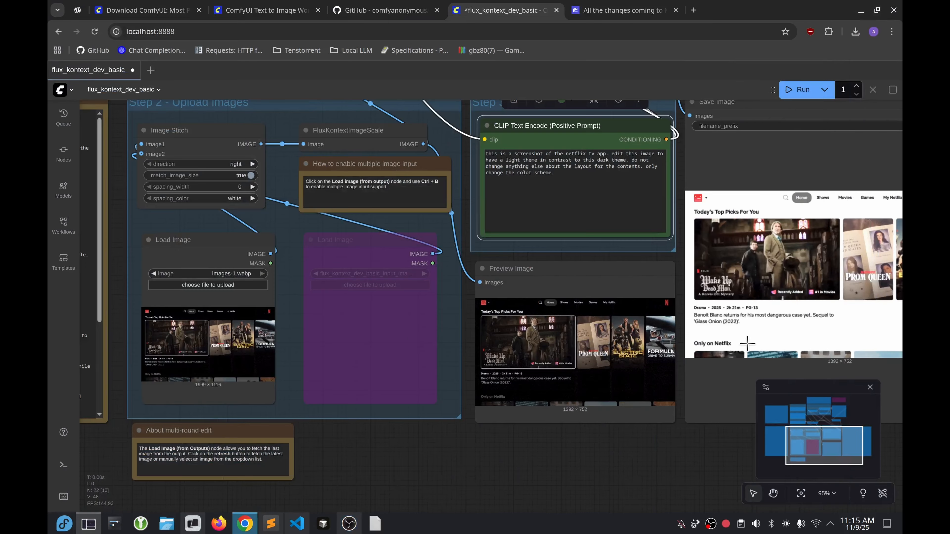
Compare the edited picture in the Save Image node with the original in the Preview Image node.
left_click_drag(648, 460, 418, 462)
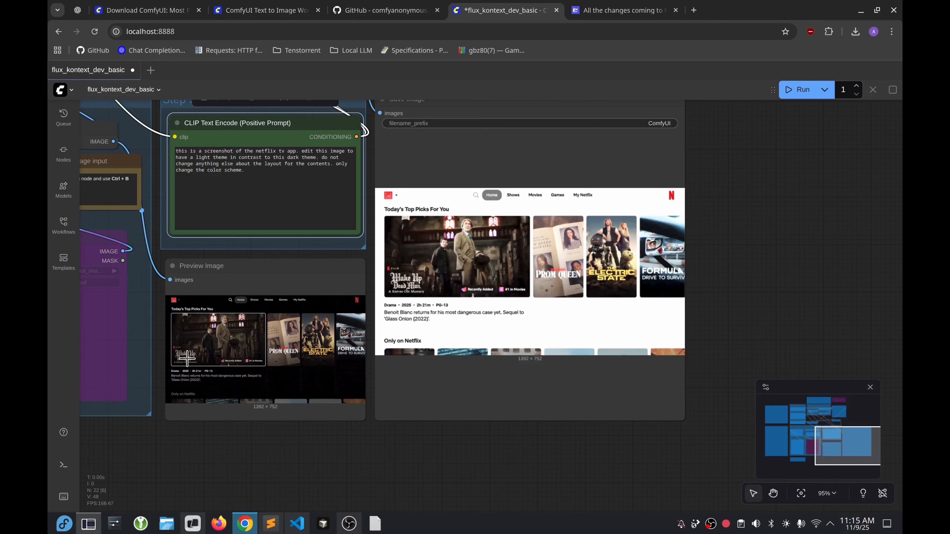
scroll(433, 297, "up", 9)
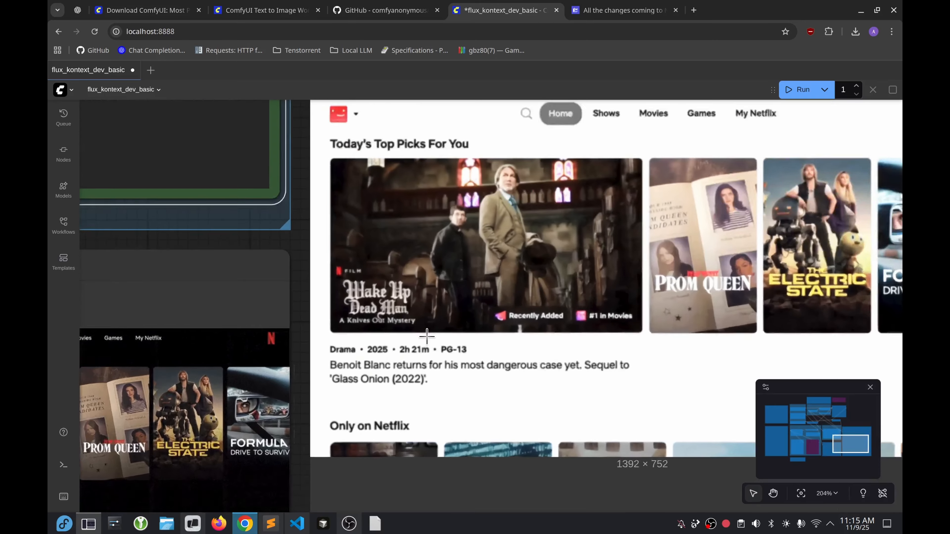
scroll(437, 337, "down", 8)
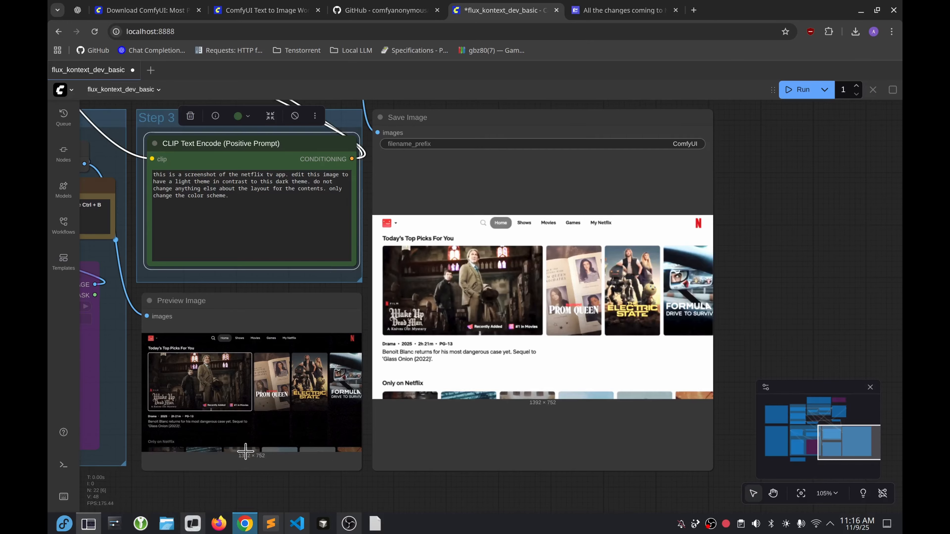
Examine the workflow's image upload, model loading, conditioning and KSampler nodes and the notes around them.
left_click_drag(264, 495, 807, 483)
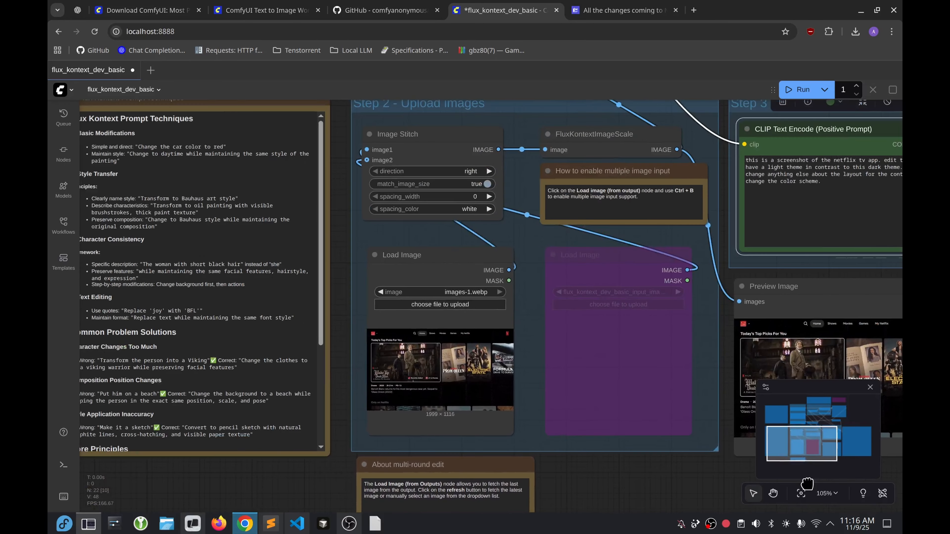
left_click_drag(589, 464, 516, 514)
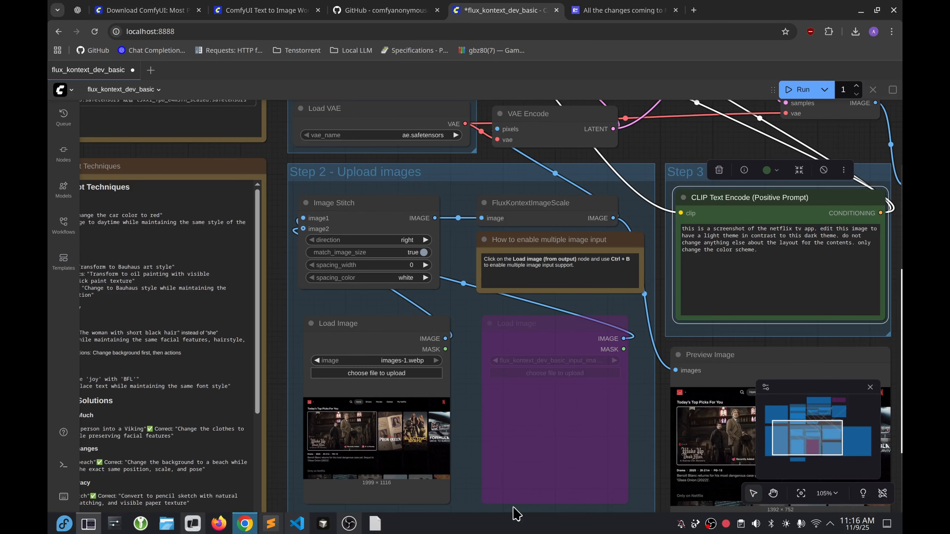
scroll(491, 236, "down", 4)
left_click_drag(838, 127, 712, 266)
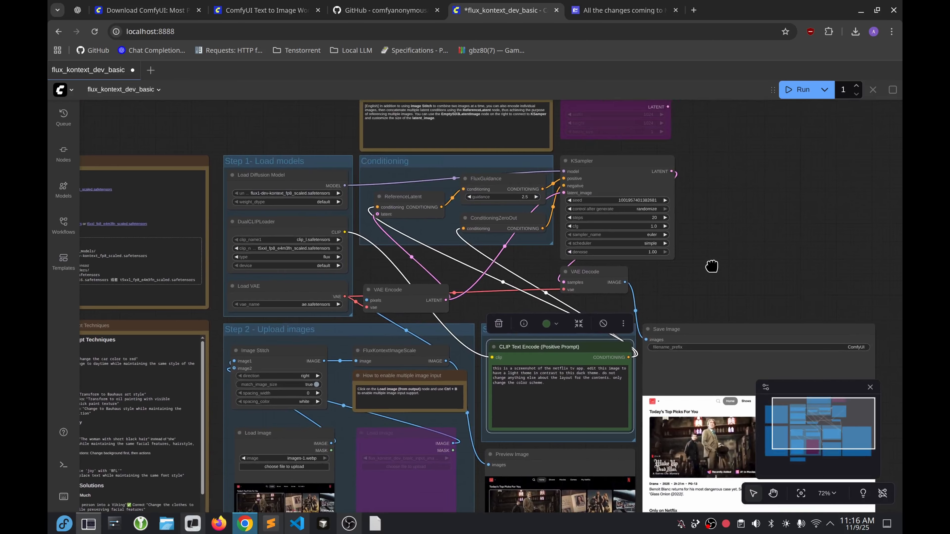
left_click_drag(711, 265, 644, 392)
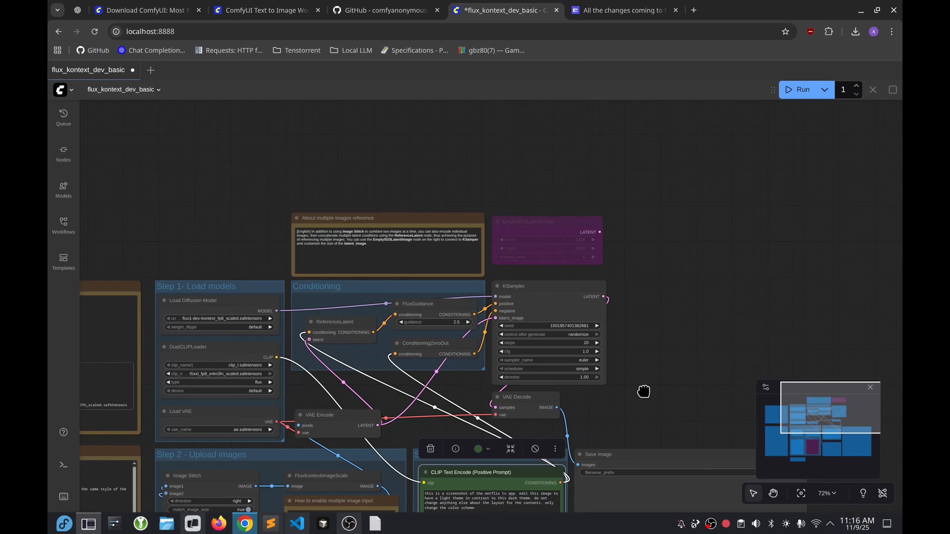
left_click_drag(643, 391, 621, 264)
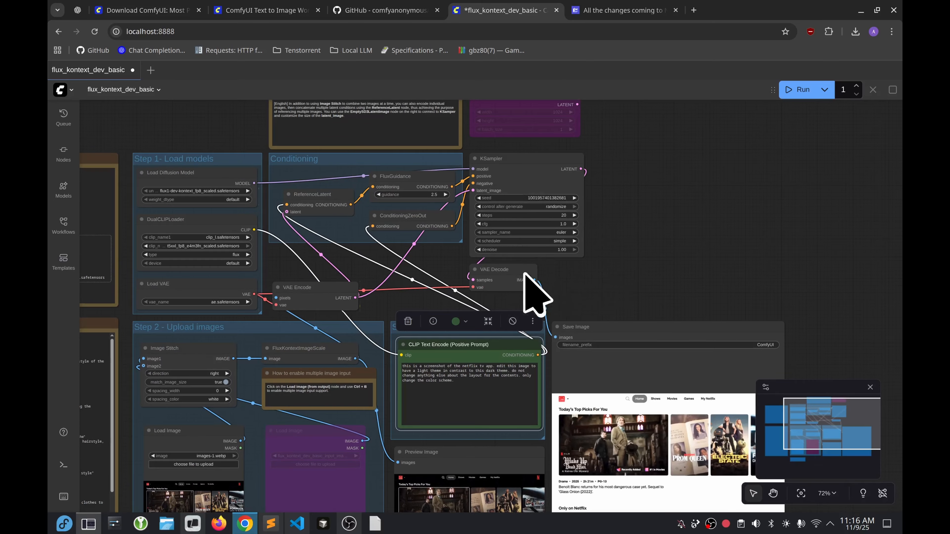
left_click_drag(636, 264, 844, 208)
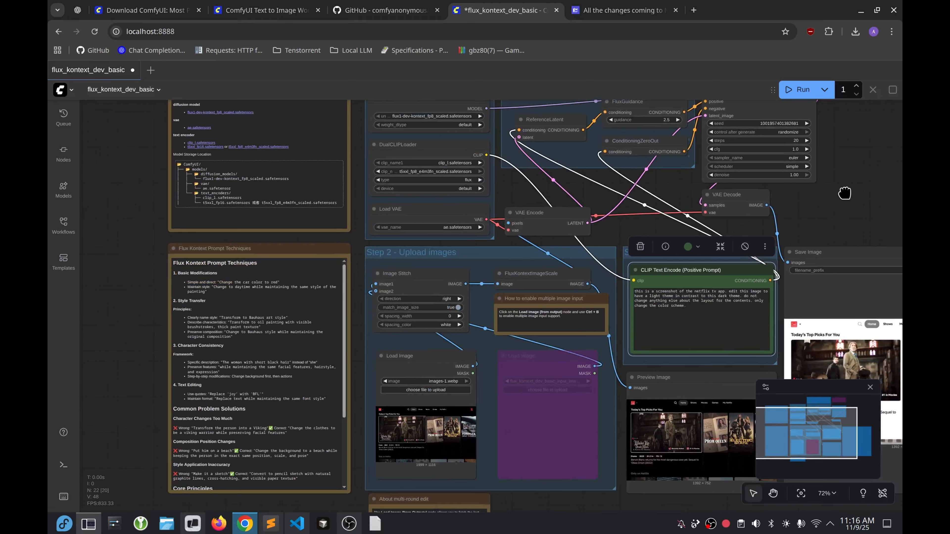
left_click_drag(844, 193, 650, 307)
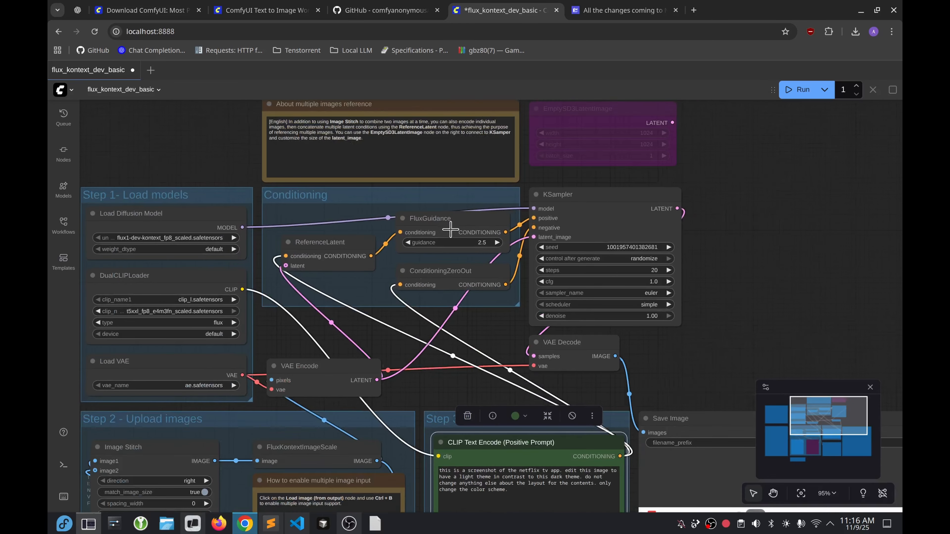
scroll(447, 221, "up", 3)
scroll(812, 333, "down", 4)
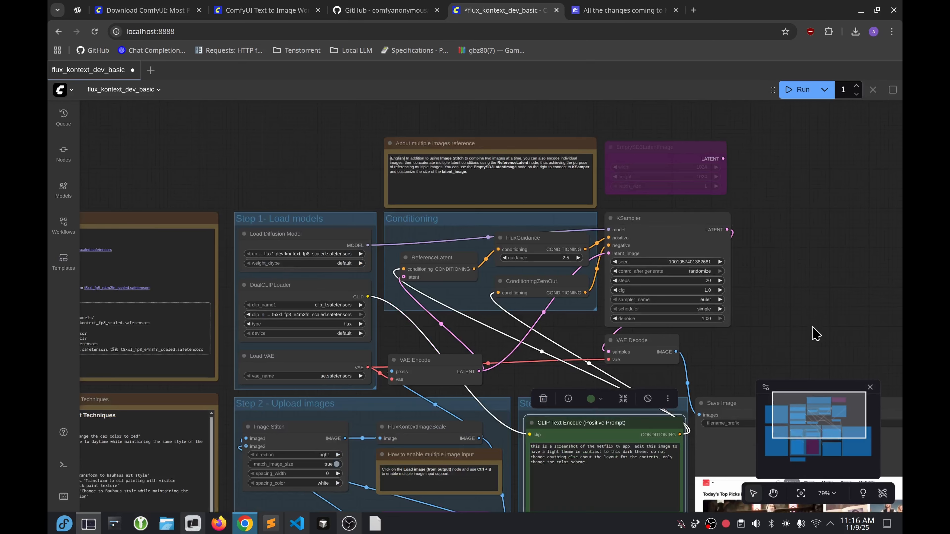
Set the KSampler node's cfg to 2.5 and its steps to 50.
scroll(640, 324, "up", 2)
left_click_drag(504, 283, 554, 276)
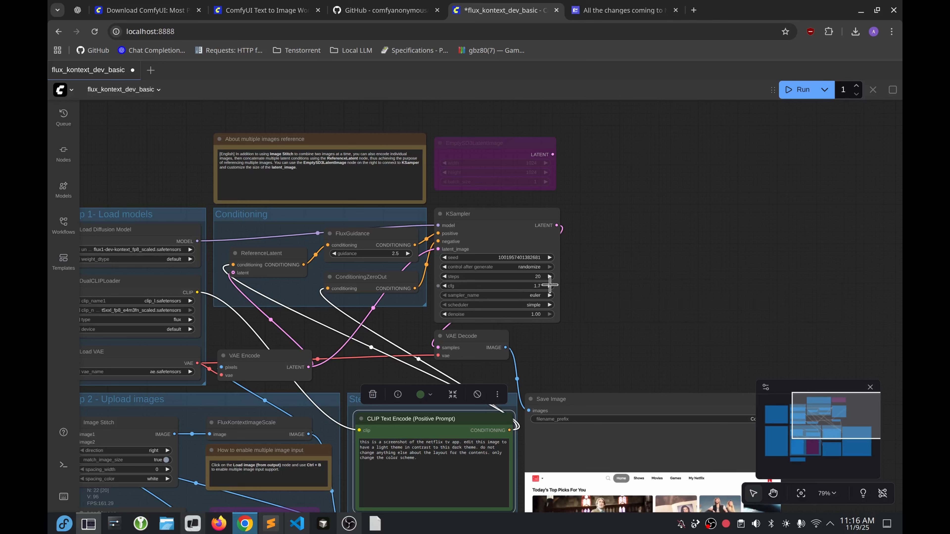
left_click(548, 285)
left_click(549, 286)
left_click(549, 286)
left_click(549, 285)
mouse_move(525, 277)
left_mouse_down()
mouse_move(576, 282)
mouse_move(526, 276)
mouse_move(533, 275)
left_mouse_up()
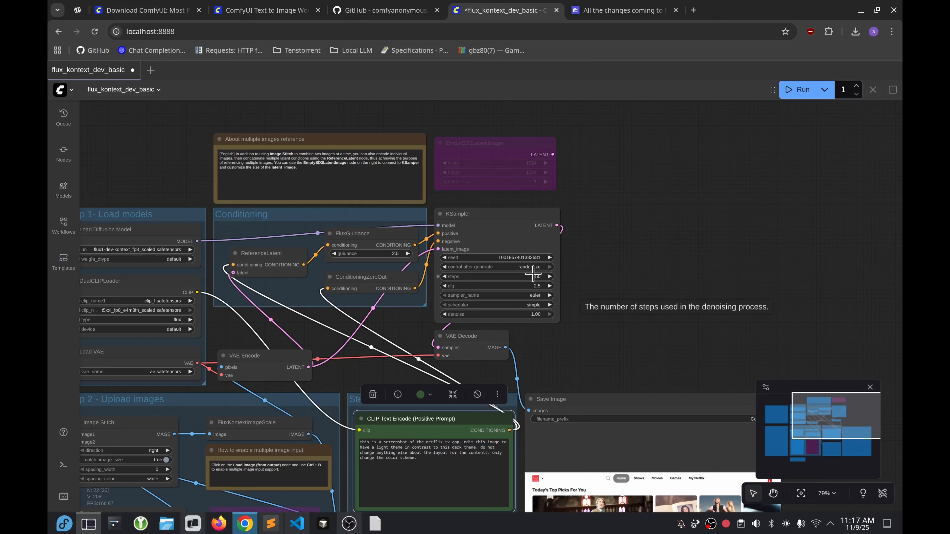
Examine the regenerated picture in the Save Image node against the Preview Image and check the KSampler settings.
left_click_drag(587, 353, 626, 112)
left_click_drag(250, 494, 566, 530)
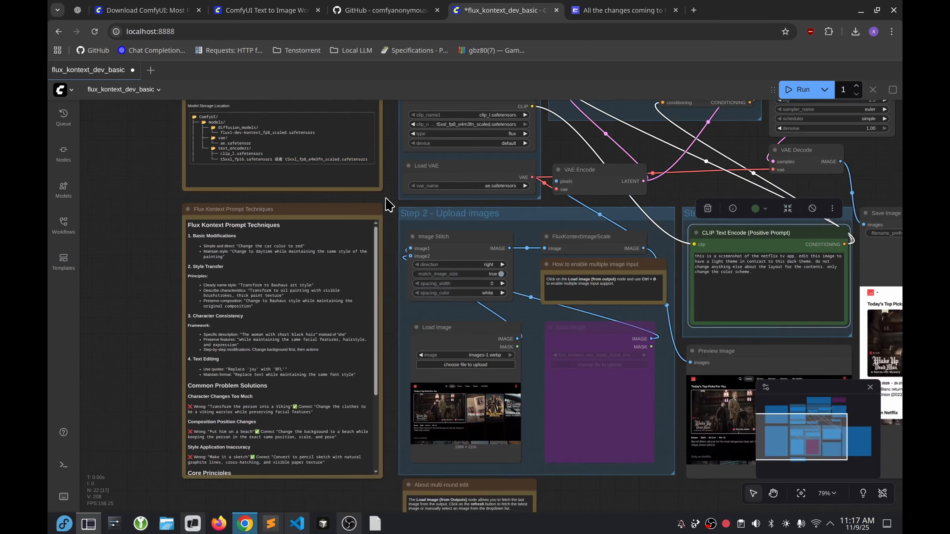
left_click_drag(384, 203, 45, 112)
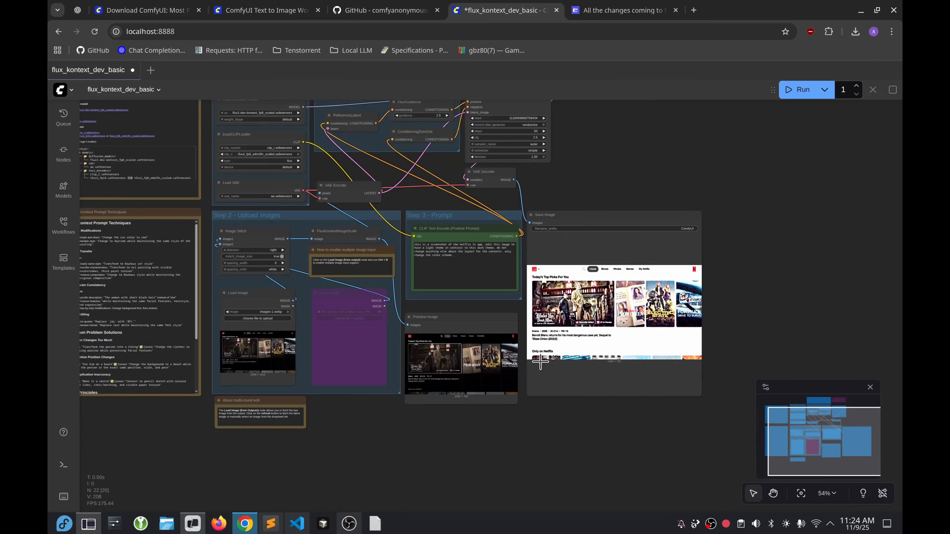
scroll(540, 362, "up", 9)
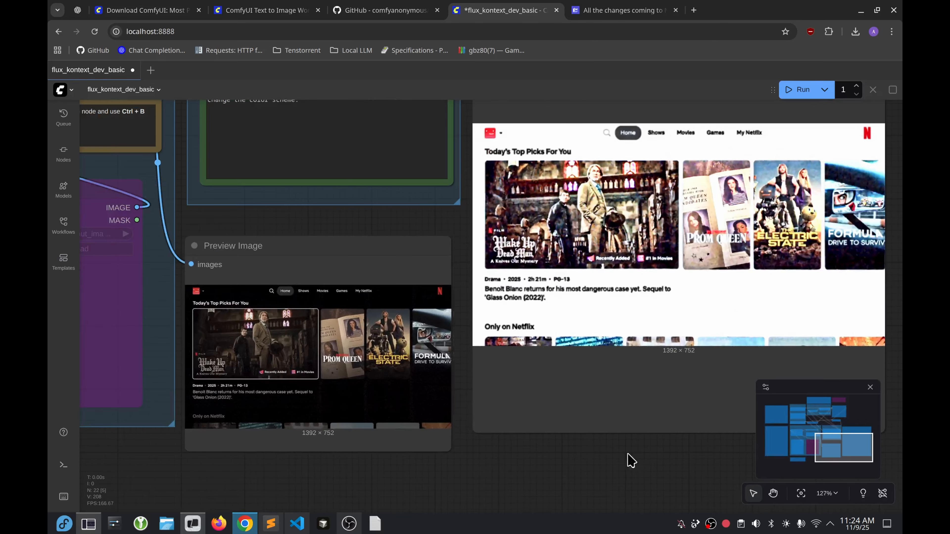
left_click_drag(631, 460, 462, 490)
left_click_drag(806, 156, 901, 414)
left_click_drag(638, 195, 678, 267)
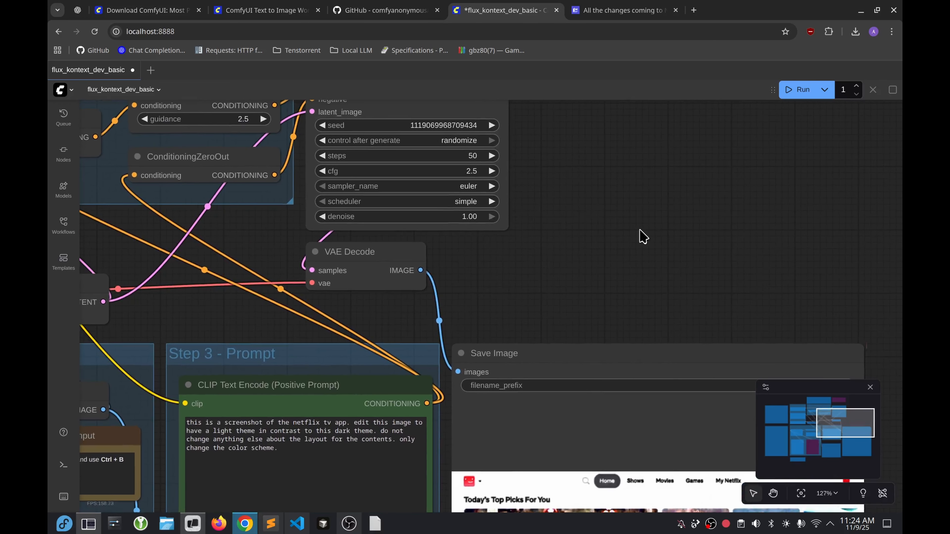
Set the KSampler node's cfg to 1.0 and run the workflow again.
left_click(322, 171)
left_click(323, 171)
scroll(692, 214, "down", 4)
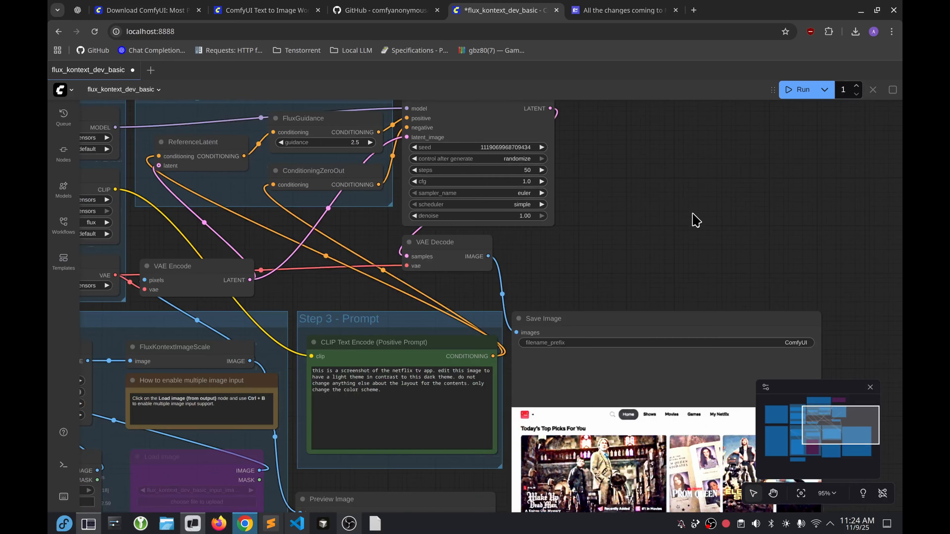
left_click_drag(852, 304, 804, 86)
scroll(572, 244, "up", 7)
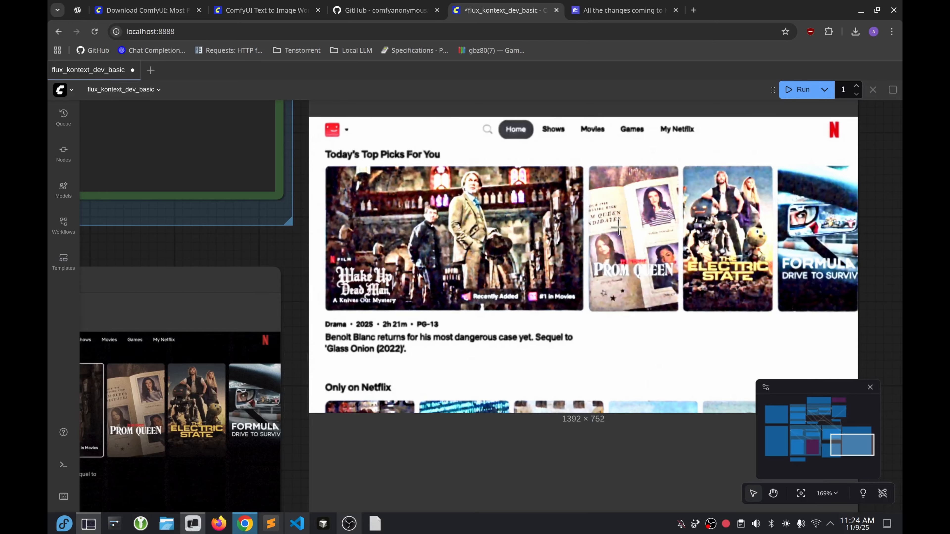
scroll(627, 201, "down", 5)
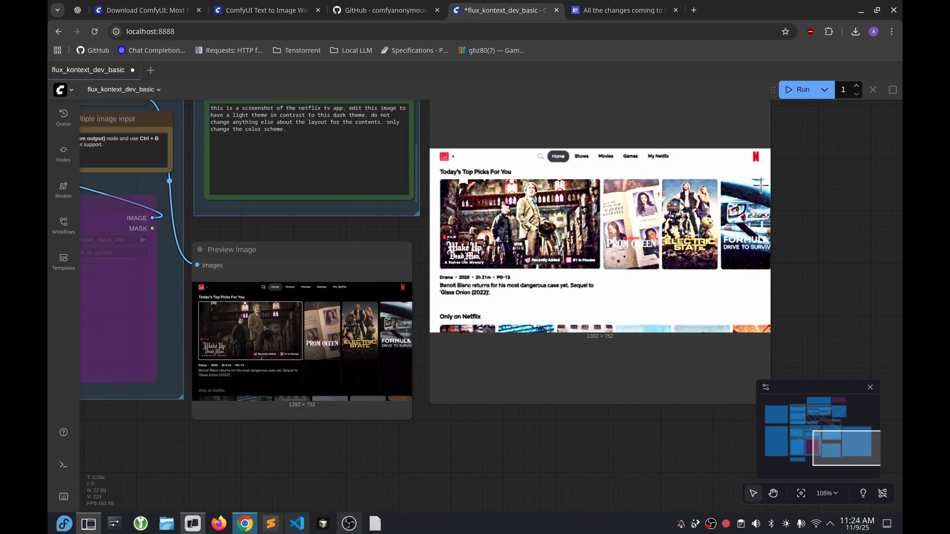
scroll(807, 193, "up", 10)
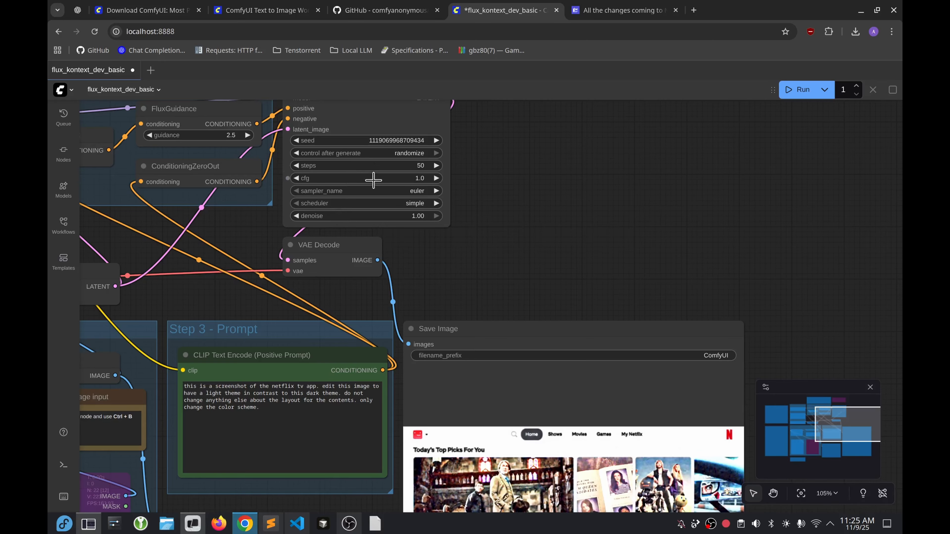
left_click(801, 92)
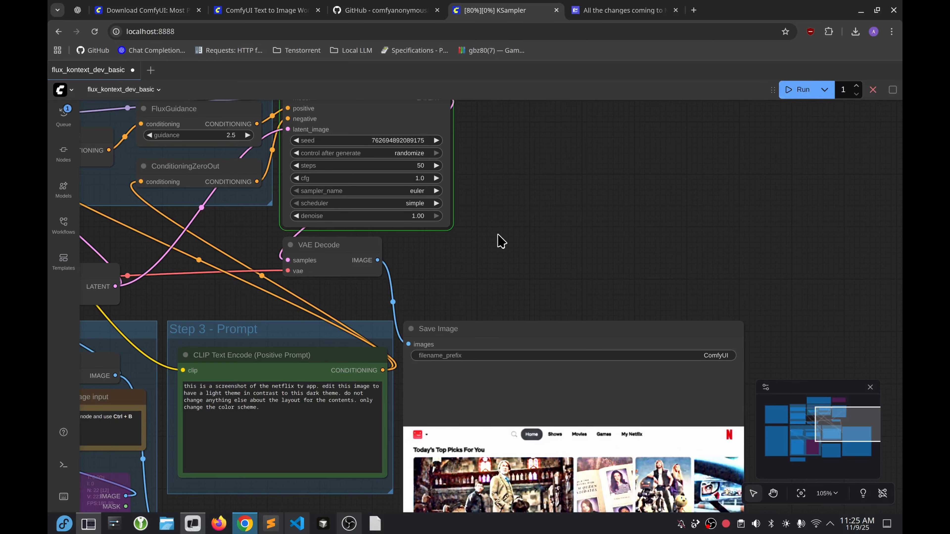
Review the positive prompt's dark grey focus ring instruction and compare the new Save Image picture with the original in the Preview Image node.
left_click_drag(536, 171, 608, 265)
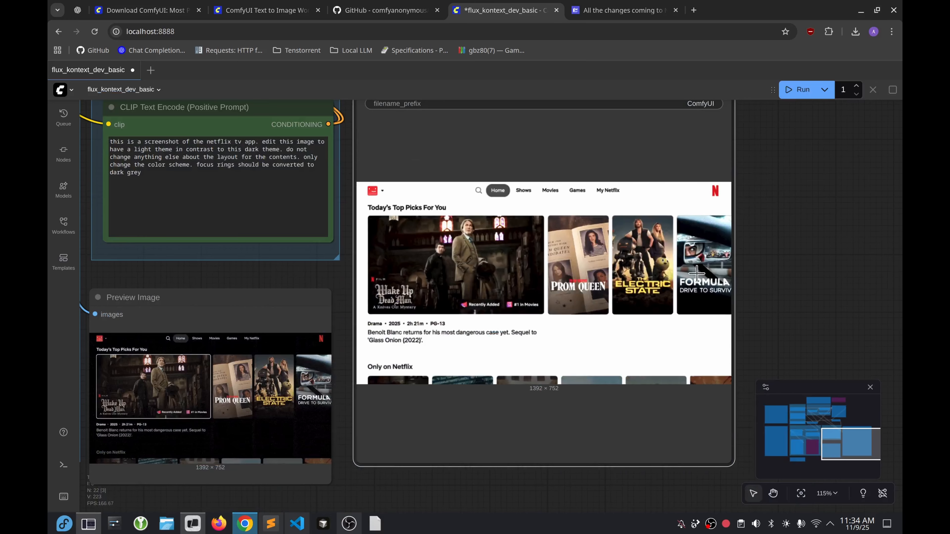
left_click_drag(196, 163, 215, 182)
left_click(219, 172)
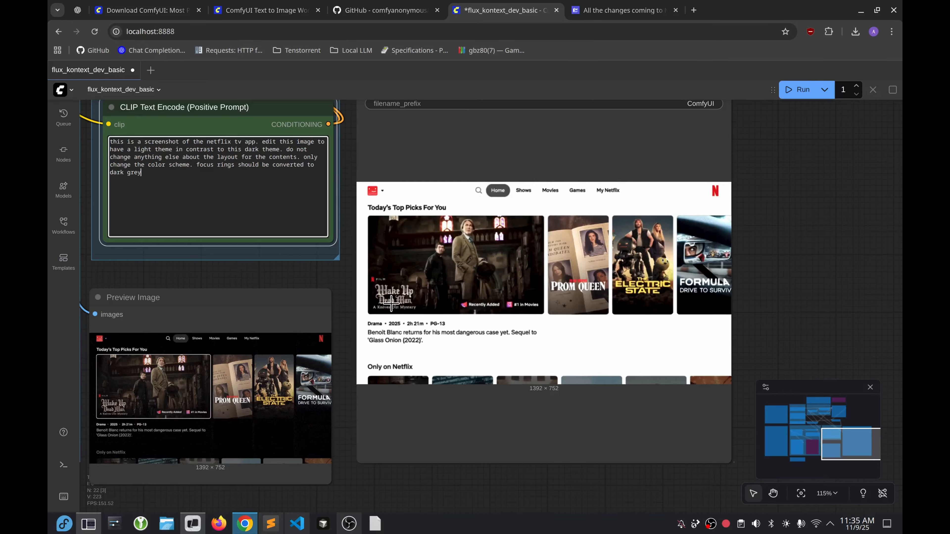
scroll(618, 264, "up", 4)
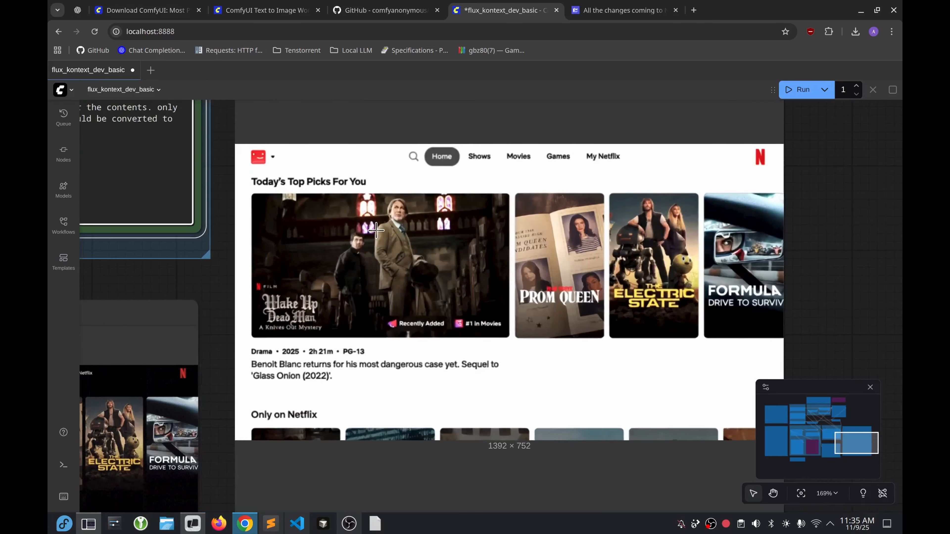
scroll(697, 263, "down", 4)
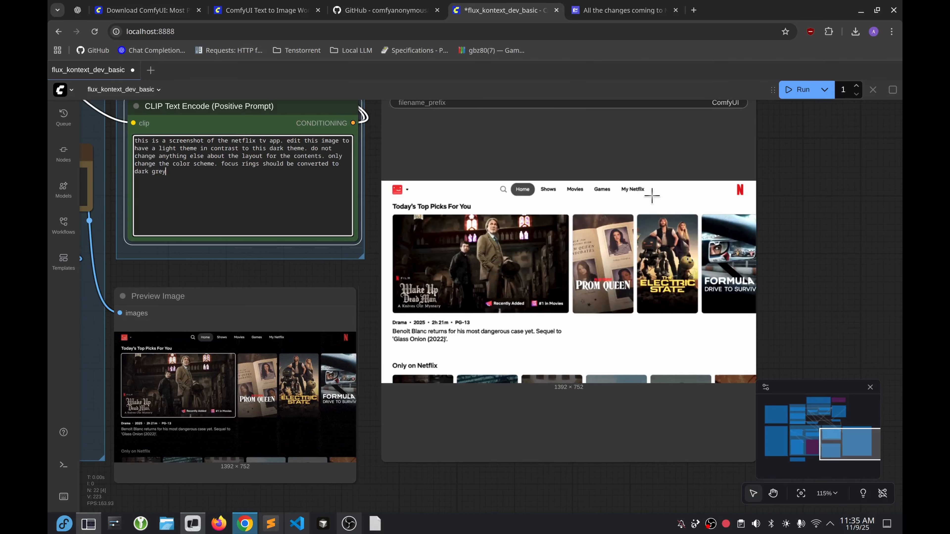
left_click_drag(820, 170, 814, 272)
scroll(801, 264, "down", 2)
scroll(805, 268, "down", 3)
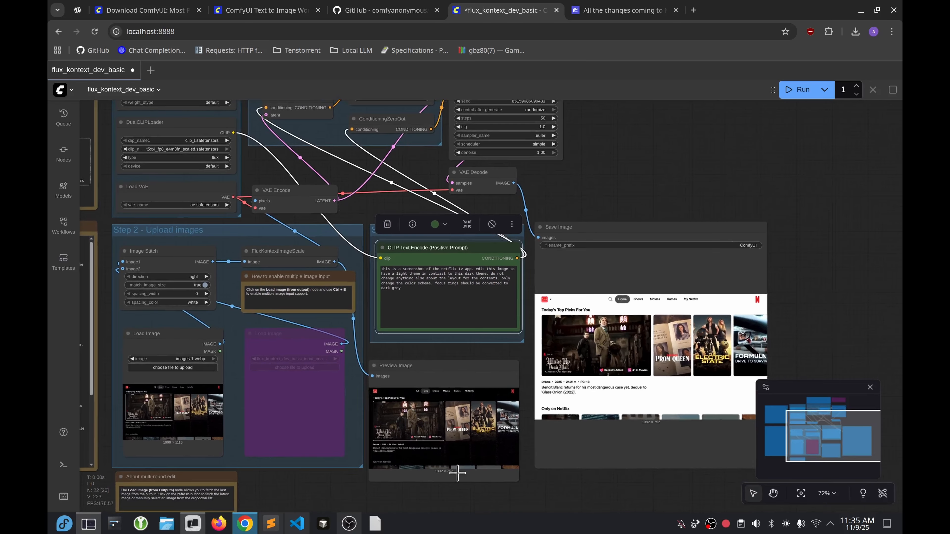
scroll(354, 494, "down", 3)
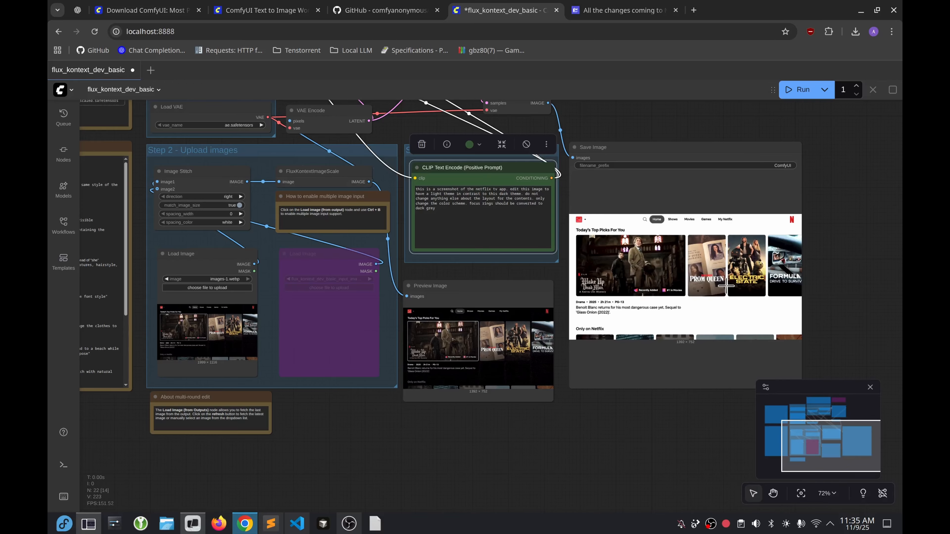
scroll(726, 332, "up", 2)
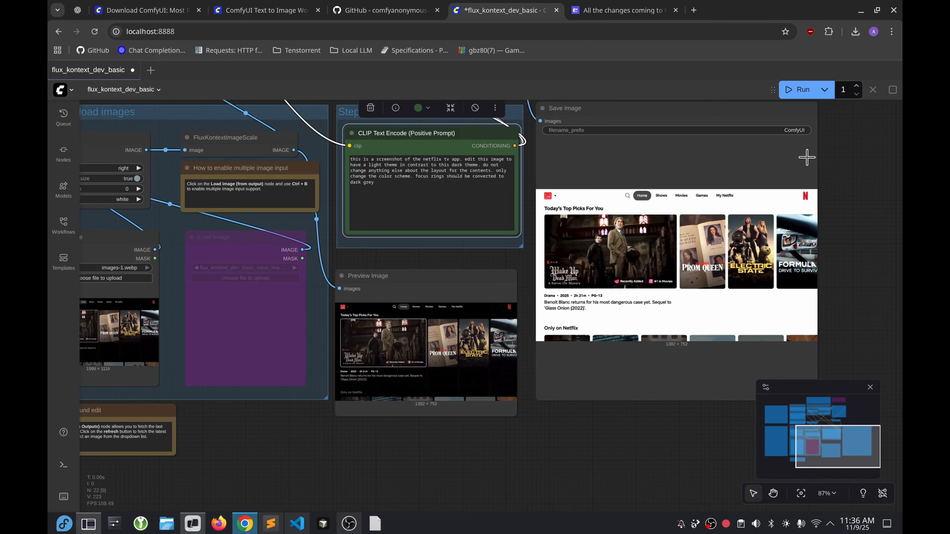
Switch to the system monitor and view the performance details of GPU 0, the NVIDIA GeForce RTX 5070.
left_click(98, 526)
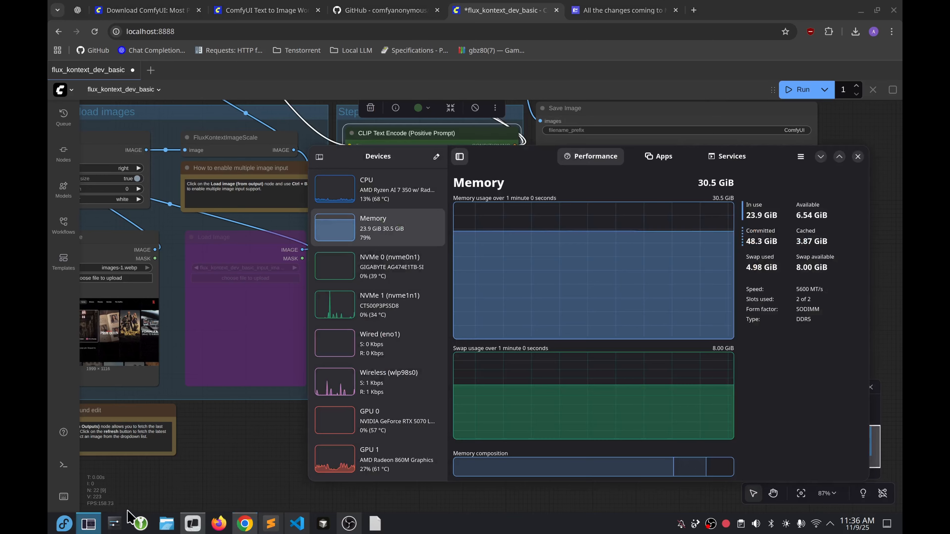
left_click(359, 427)
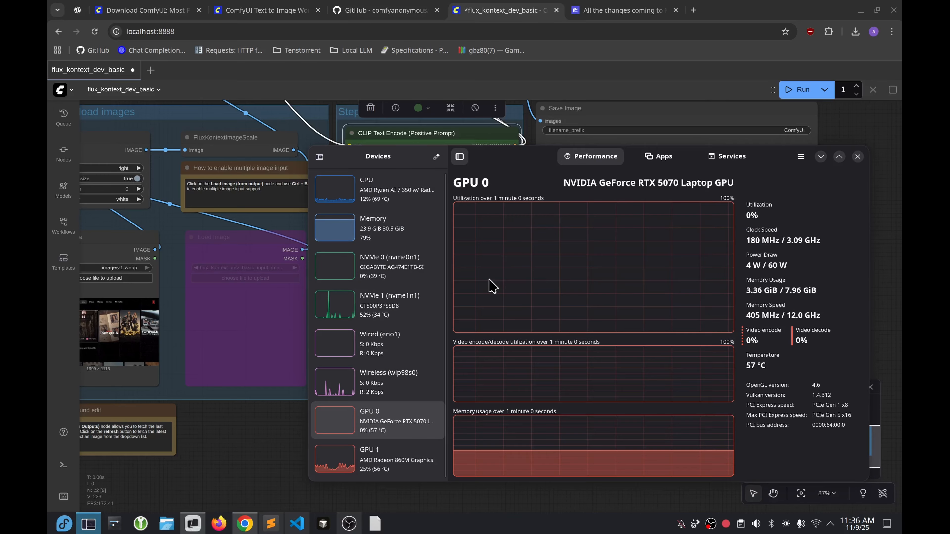